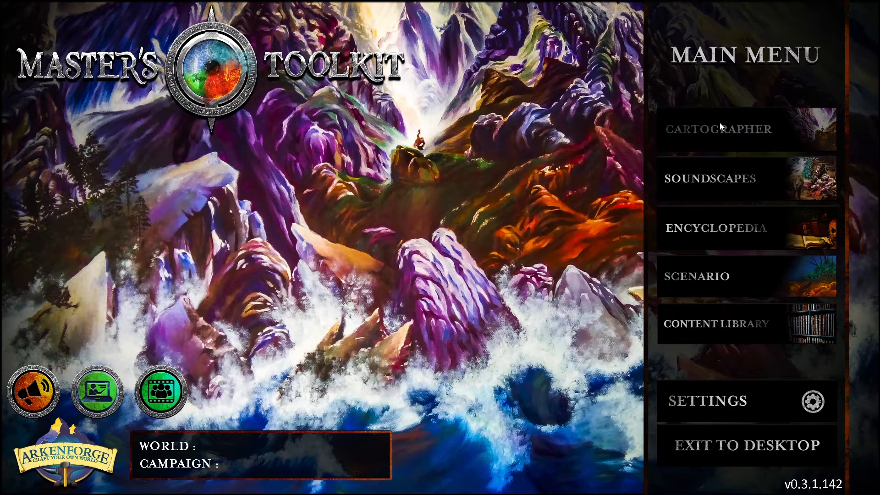
Open the encounter map The Atticus in the Cartographer.
left_click(720, 123)
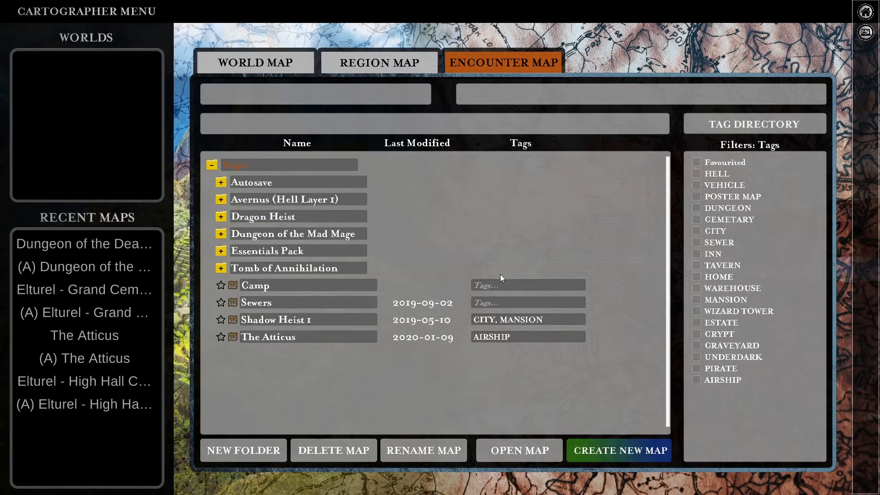
left_click(265, 337)
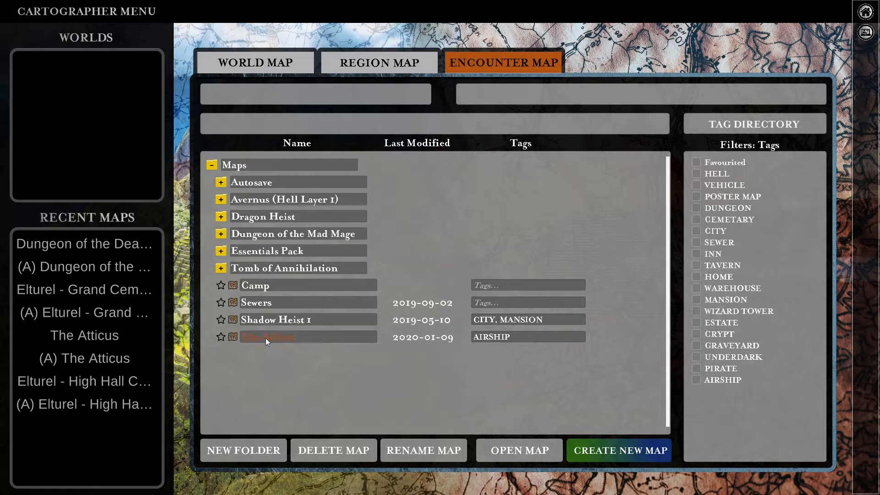
left_click(524, 451)
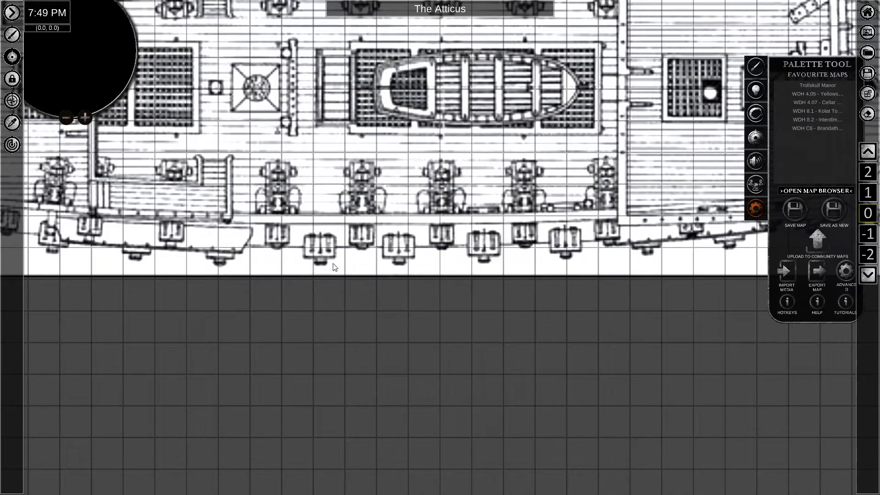
Look over the black-and-white ship plan and the coloured airship reference sheet on the map.
scroll(334, 266, "down", 3)
scroll(335, 266, "down", 3)
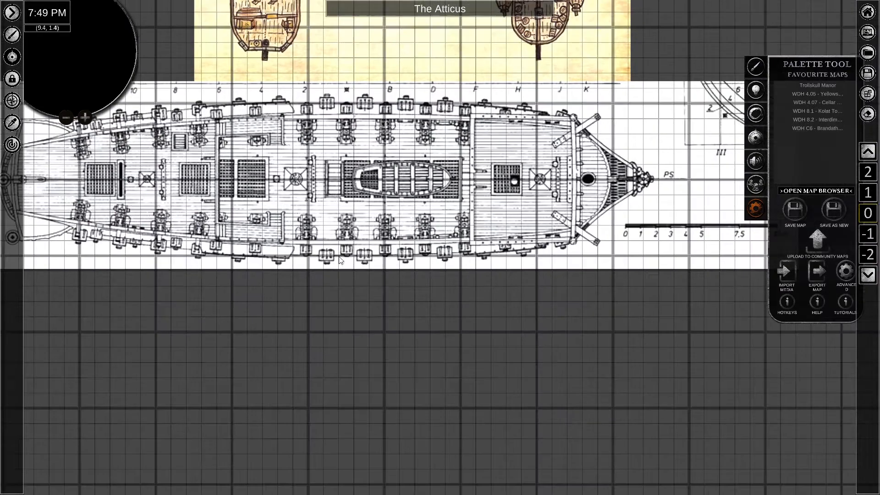
scroll(261, 196, "down", 1)
scroll(260, 193, "down", 1)
middle_click_drag(268, 194, 313, 282)
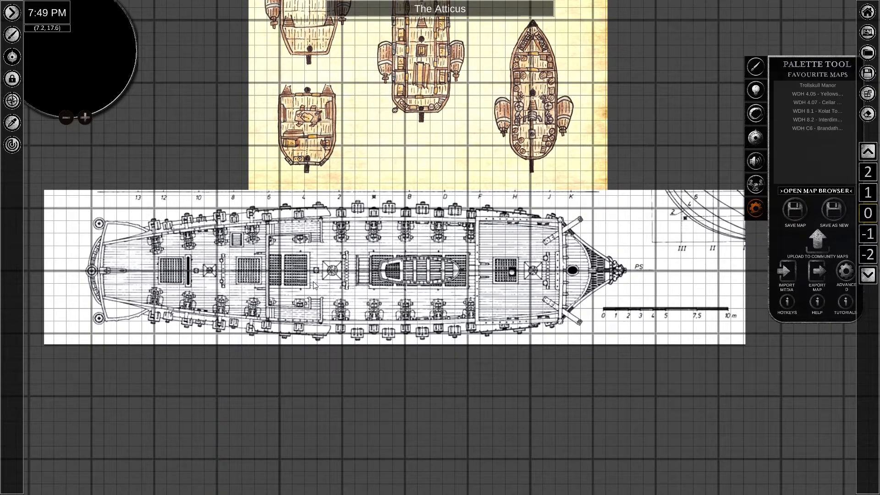
middle_click_drag(387, 129, 353, 397)
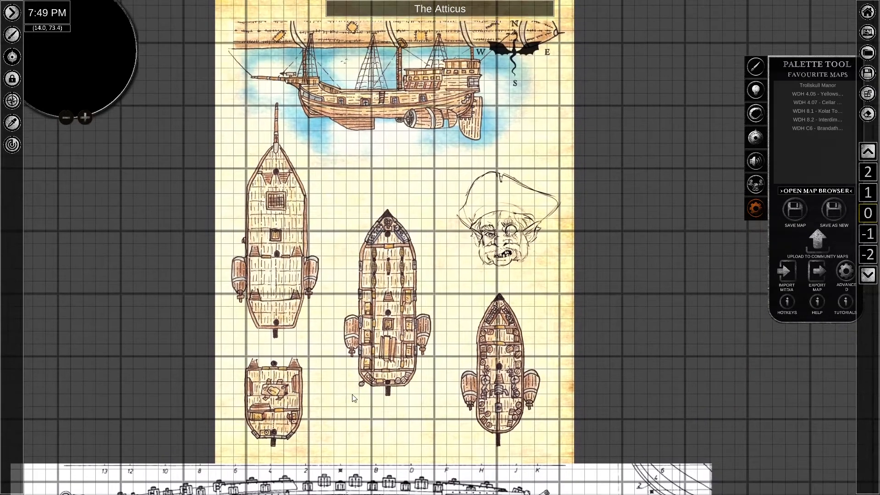
scroll(353, 397, "down", 2)
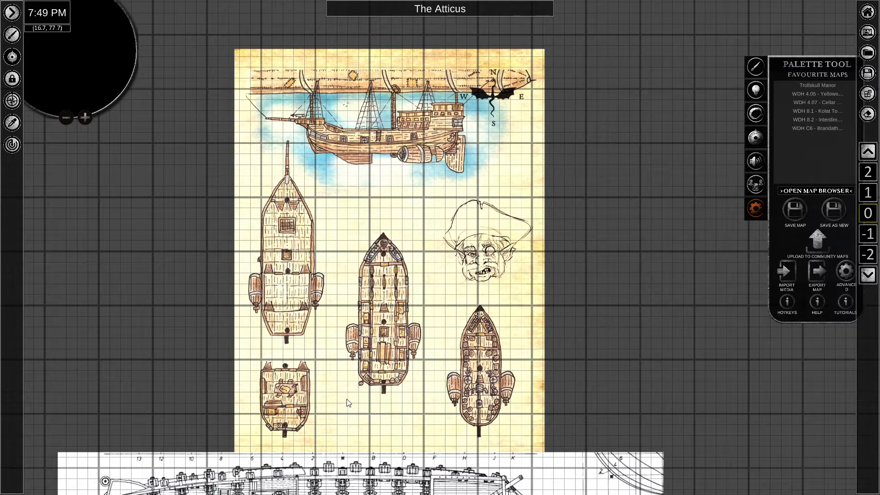
right_click_drag(349, 403, 327, 317)
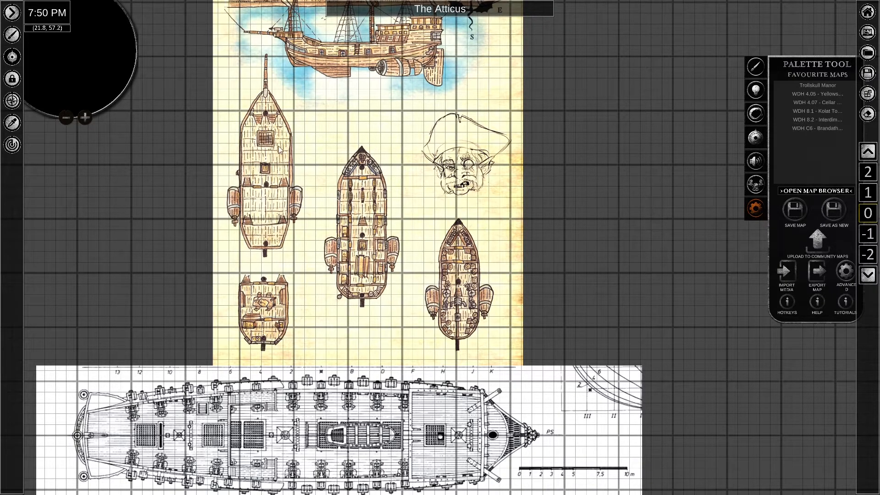
Examine the coloured airship's deck plans up close against the map grid.
scroll(279, 215, "up", 4)
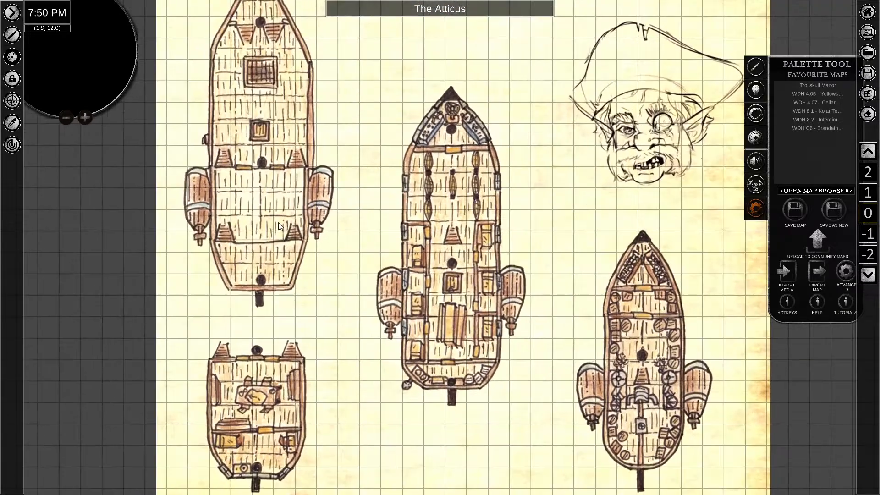
scroll(279, 224, "up", 4)
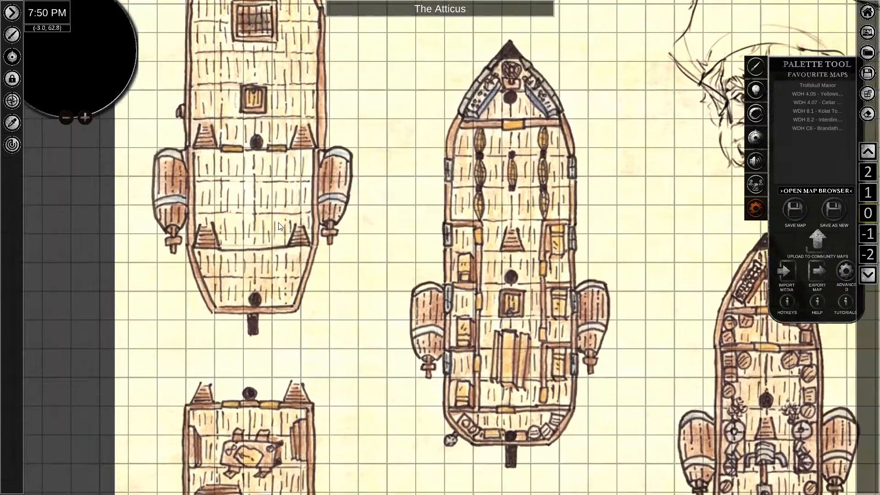
scroll(279, 226, "up", 4)
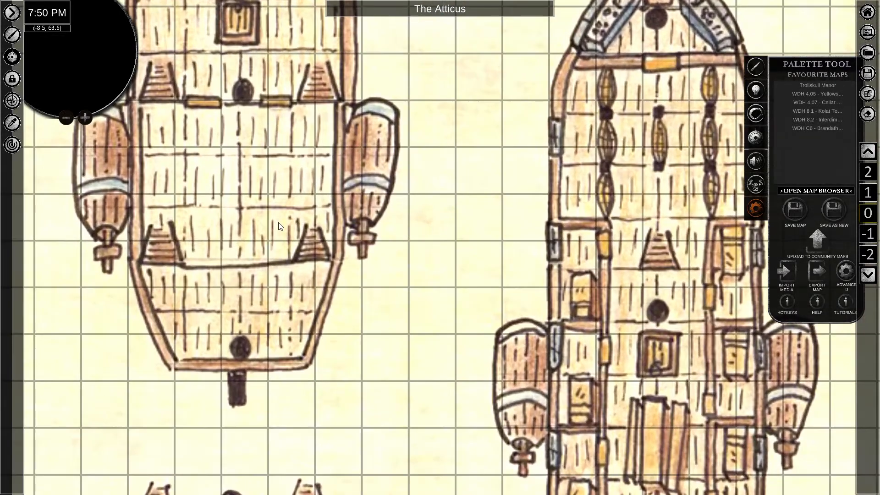
scroll(279, 226, "up", 3)
scroll(279, 226, "up", 2)
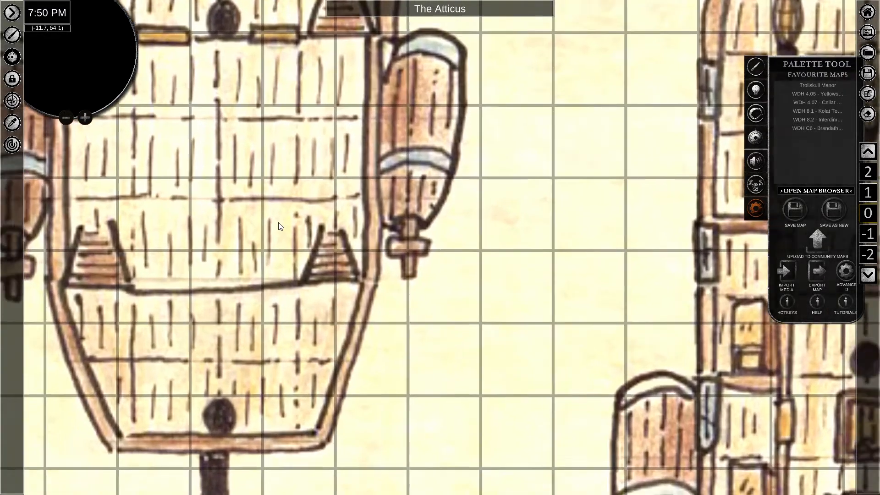
scroll(279, 226, "up", 1)
scroll(279, 226, "up", 2)
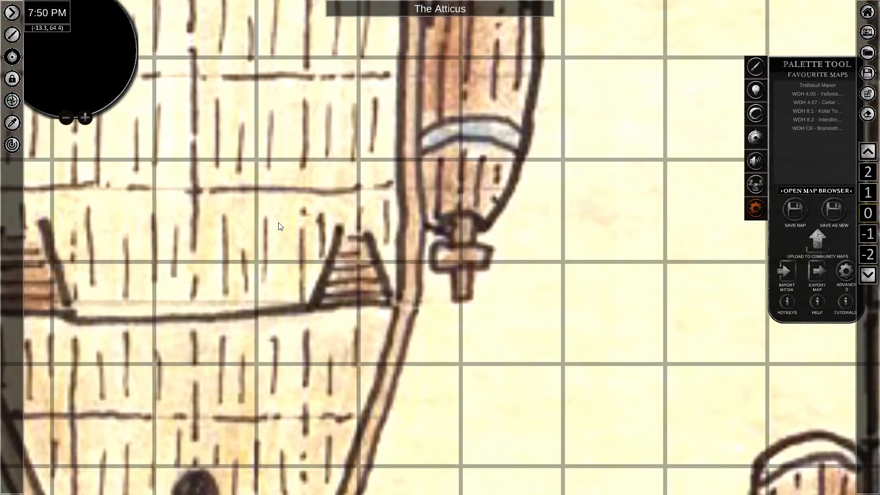
scroll(279, 226, "down", 10)
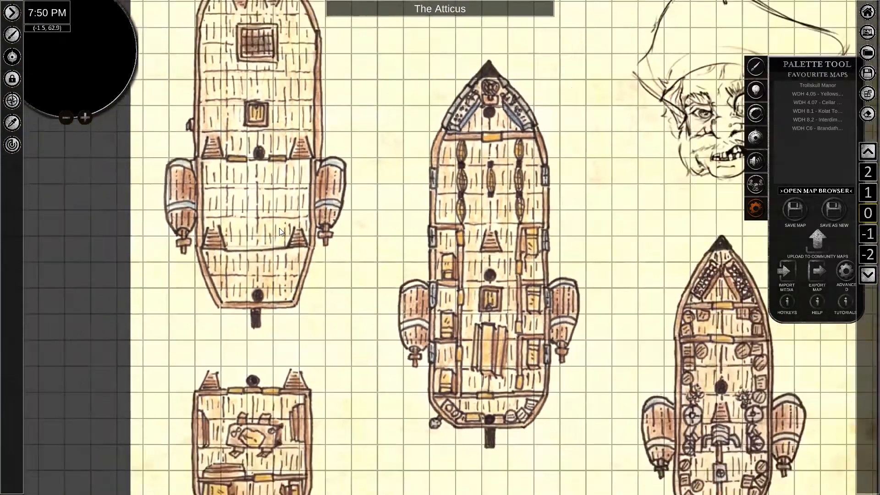
scroll(279, 230, "down", 5)
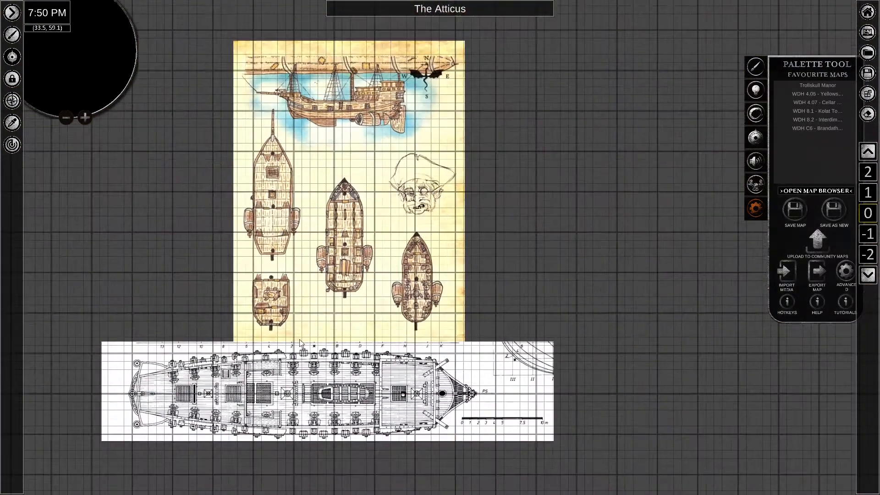
Compare the black-and-white ship plan's deck layout with the coloured airship drawings.
middle_click_drag(289, 370, 353, 281)
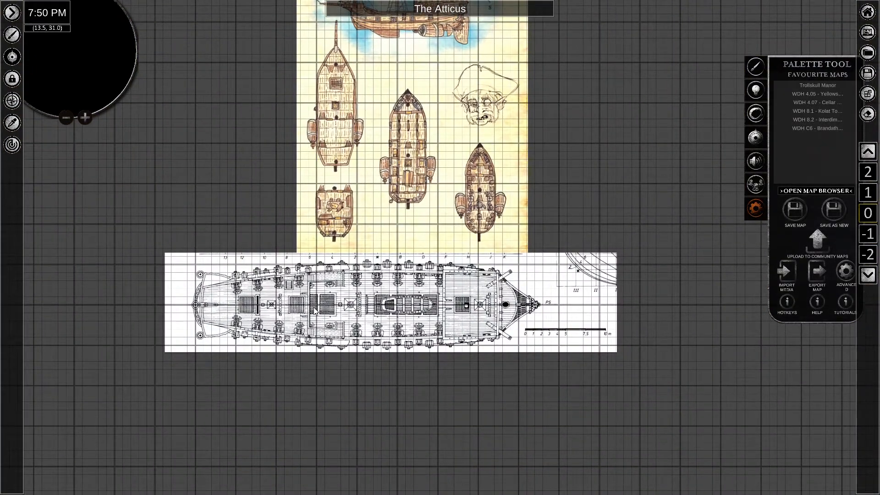
scroll(313, 308, "up", 3)
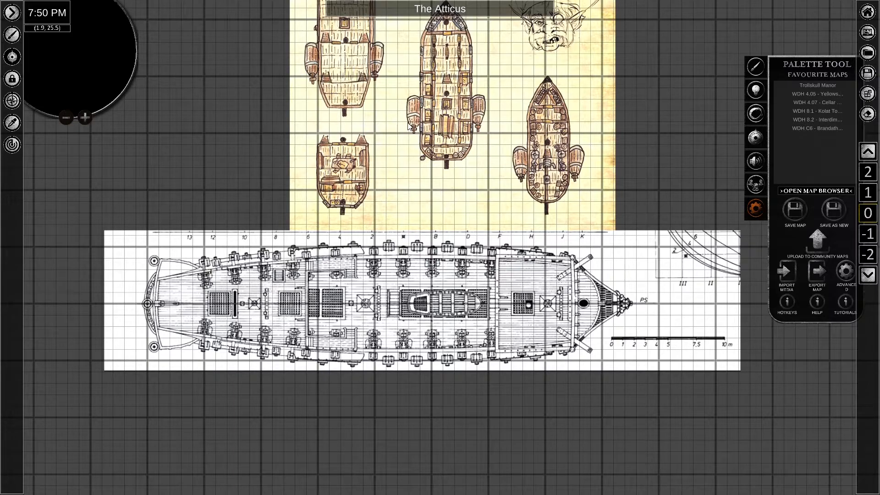
middle_click_drag(406, 128, 352, 287)
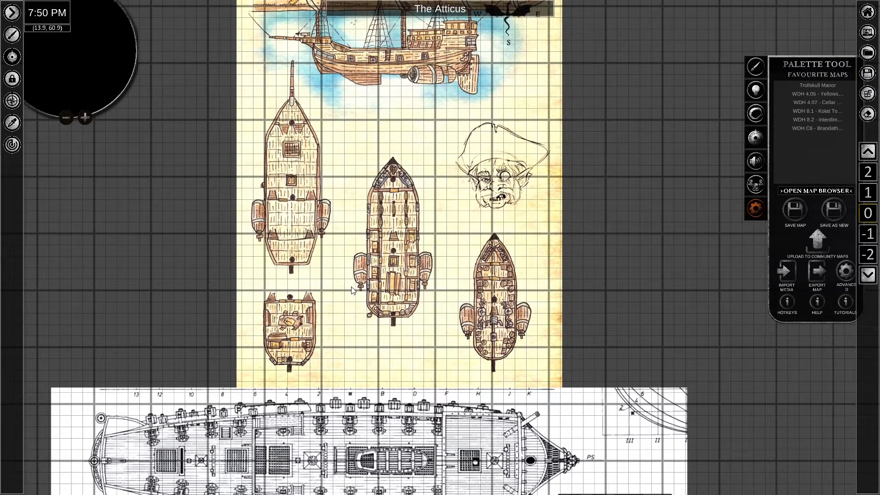
middle_click_drag(382, 118, 364, 250)
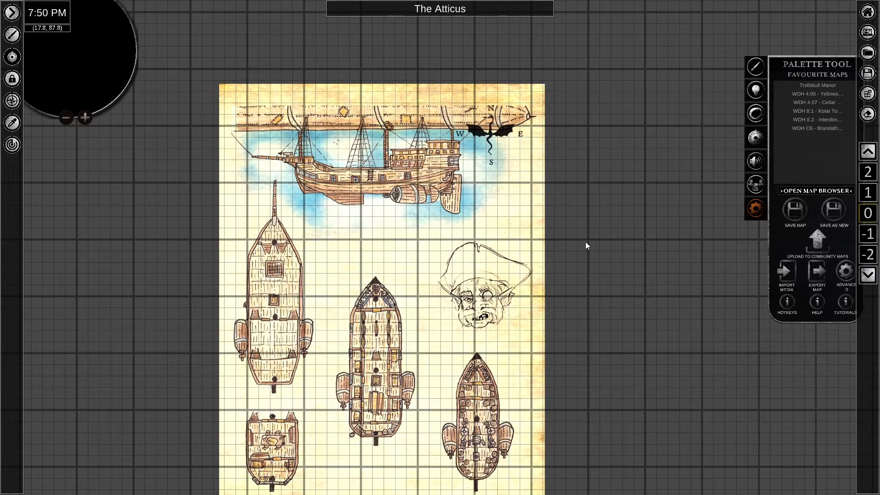
left_click_drag(419, 387, 453, 162)
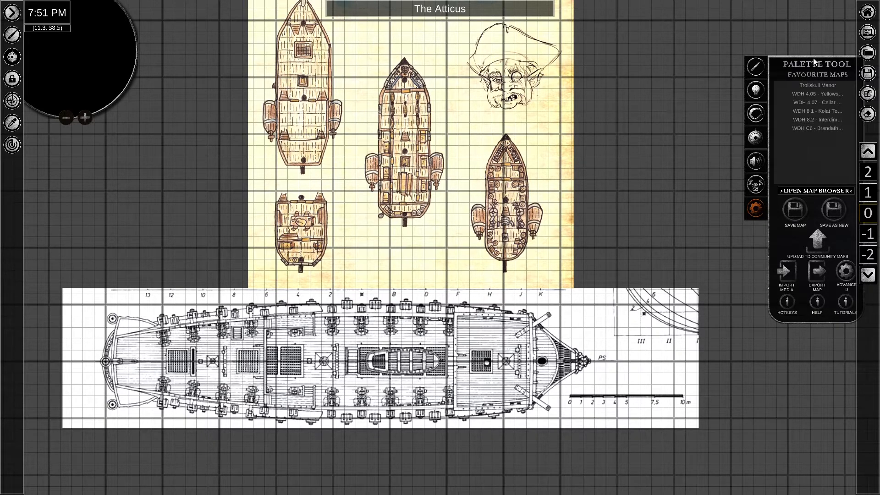
Move the palette tool beside the reference drawings and open the advanced map options.
left_click_drag(813, 57, 640, 16)
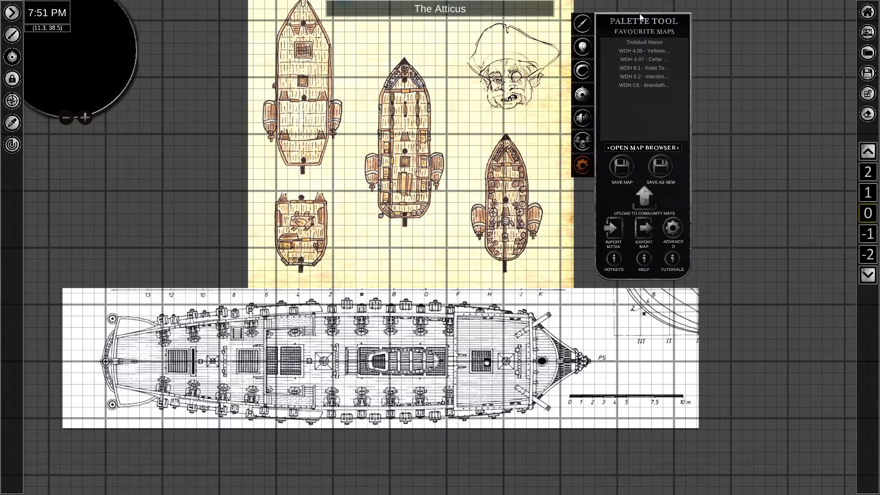
left_click(673, 225)
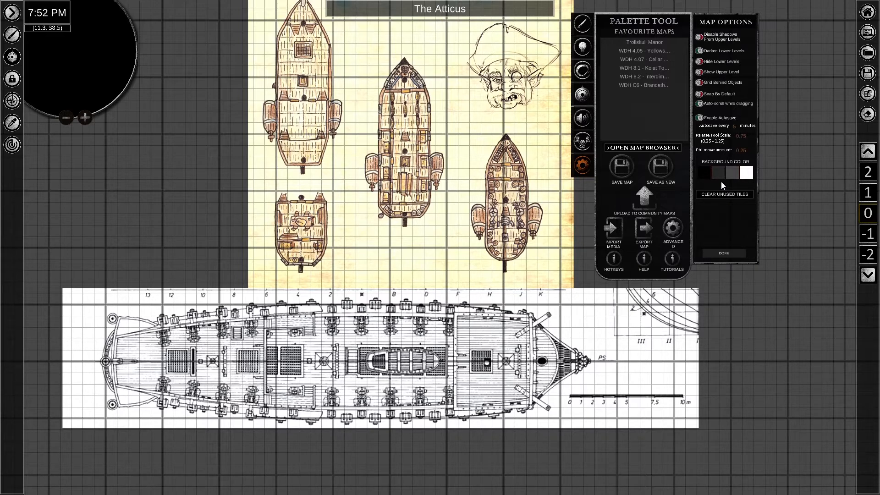
Switch the palette tool to objects from the Joined Palette and close the map options.
left_click(582, 24)
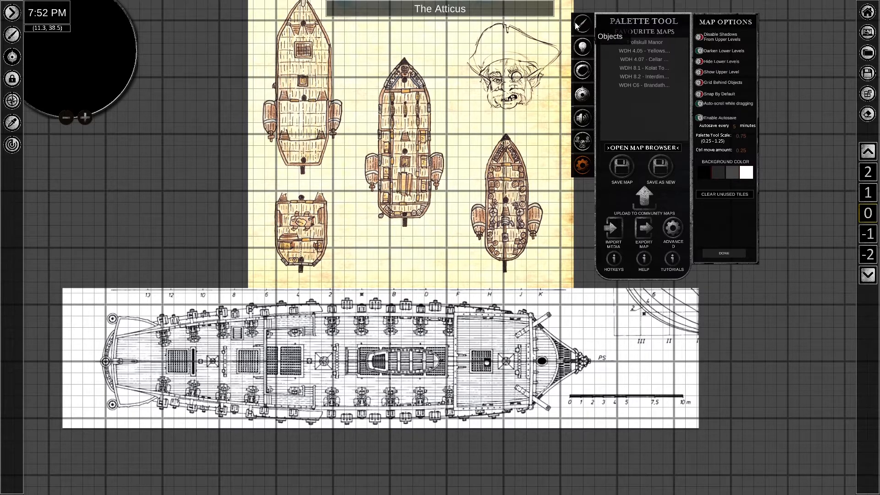
left_click_drag(630, 21, 703, 19)
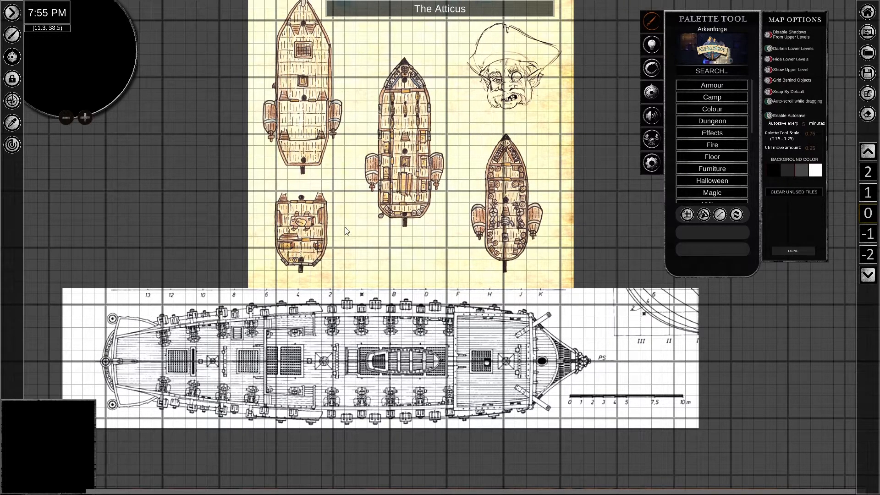
middle_click_drag(252, 344, 303, 315)
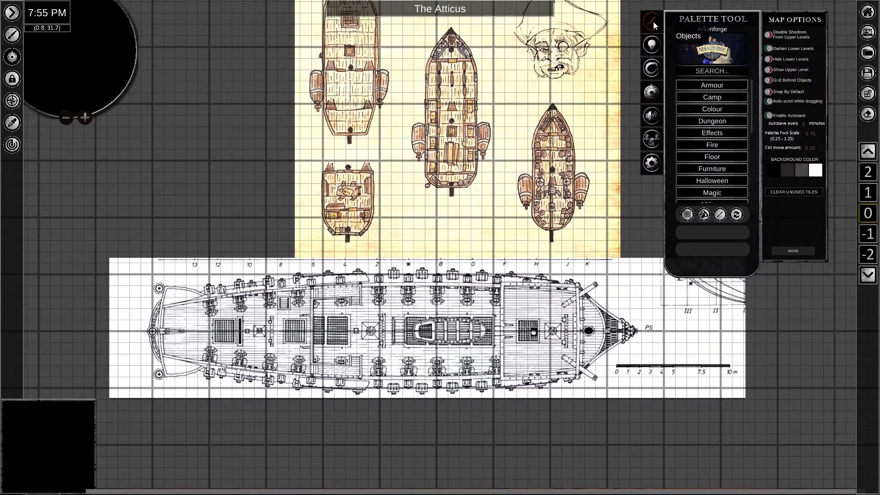
left_click(722, 58)
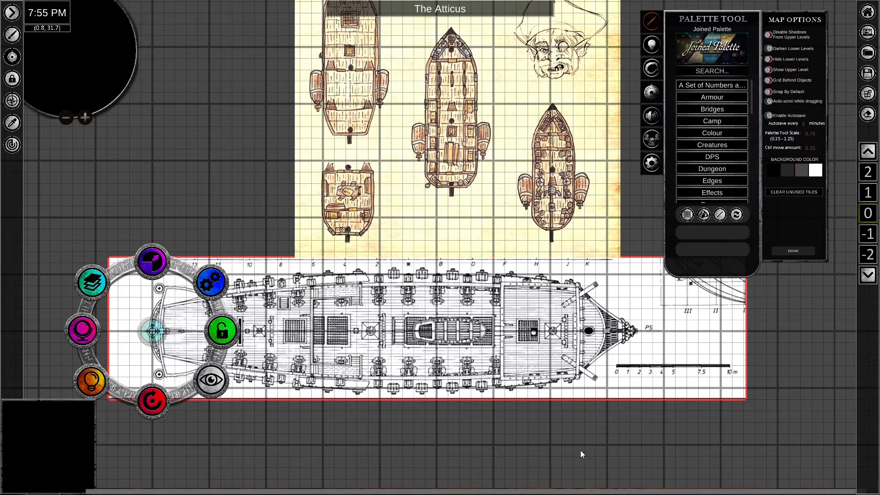
left_click(504, 422)
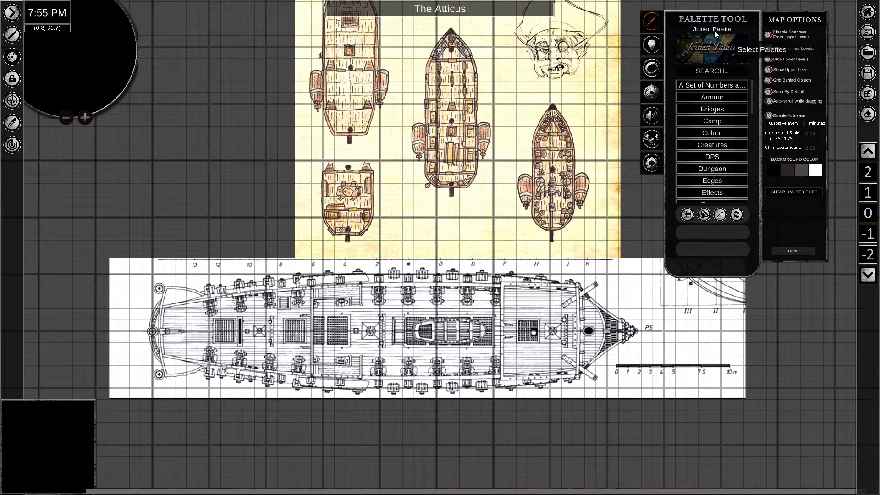
left_click_drag(712, 23, 738, 115)
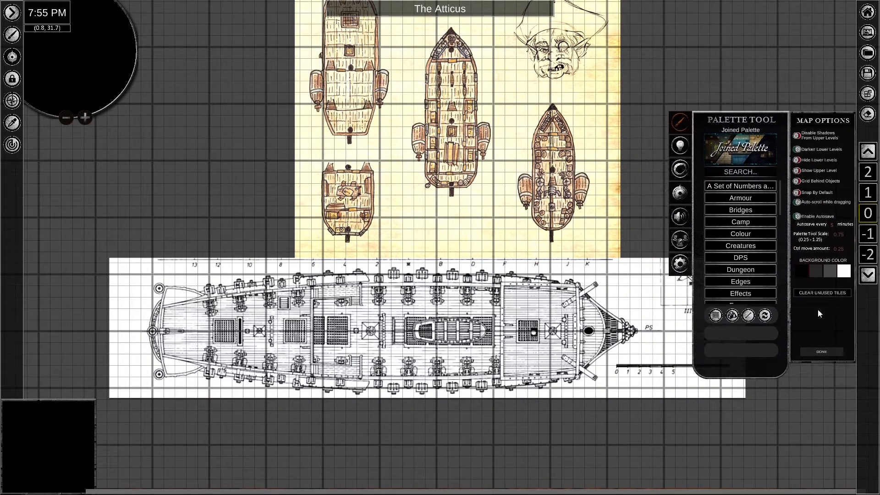
left_click(816, 351)
Browse the object categories and show the Wood assets under Walls.
scroll(732, 189, "down", 8)
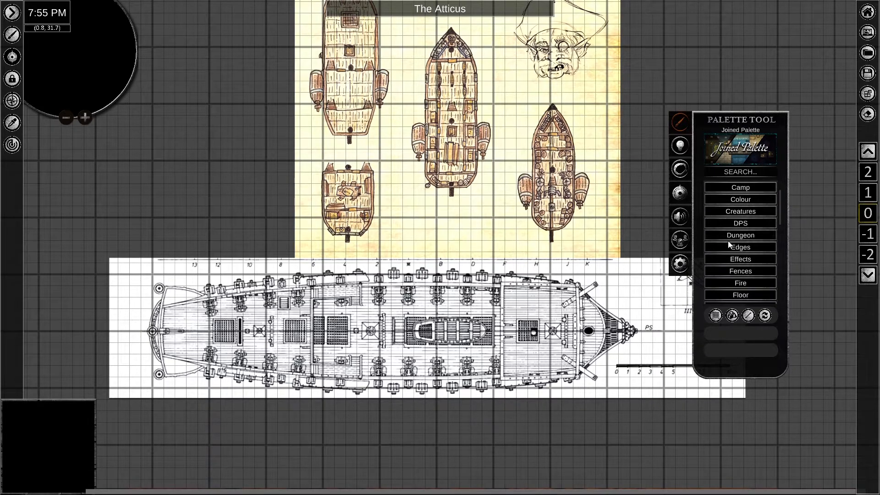
scroll(737, 268, "down", 8)
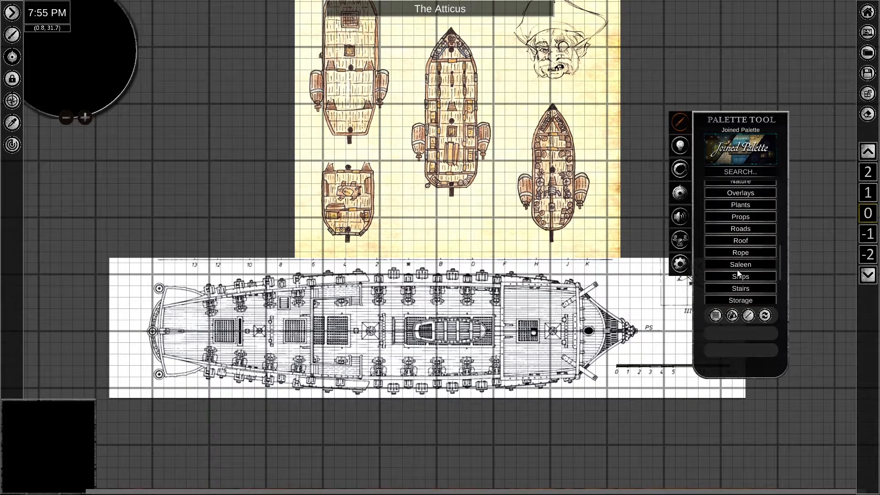
scroll(739, 275, "down", 1)
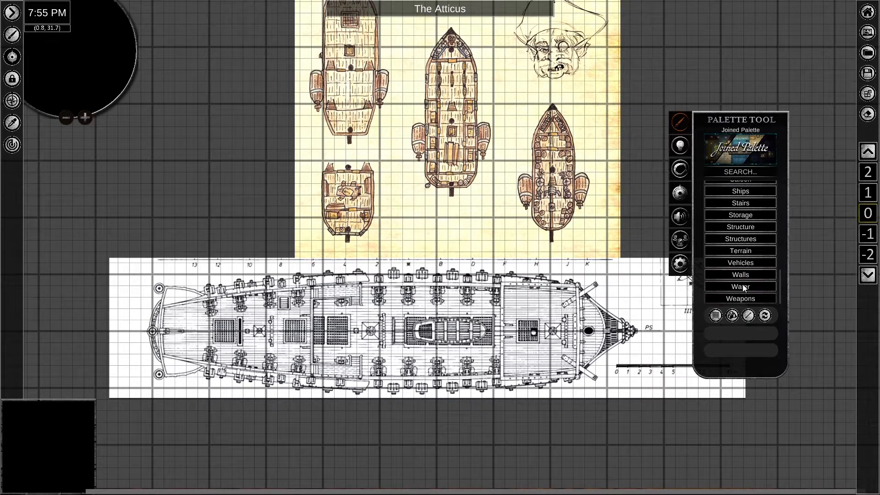
left_click(743, 274)
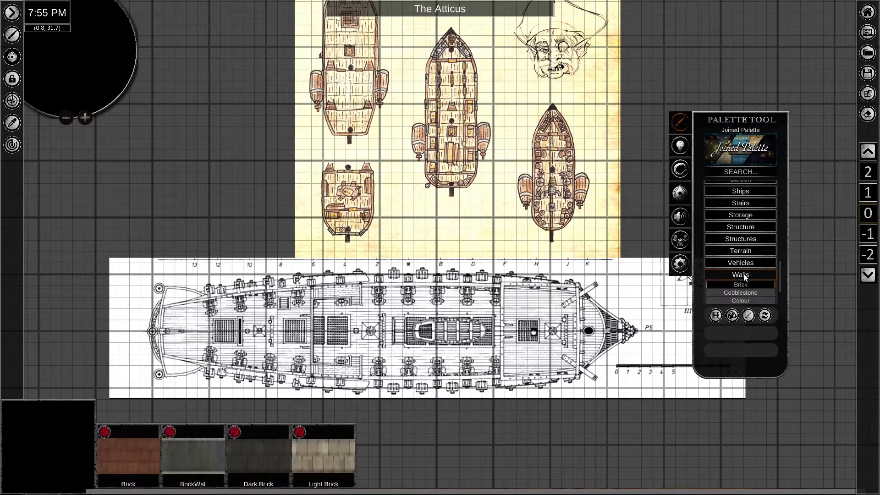
scroll(743, 273, "down", 2)
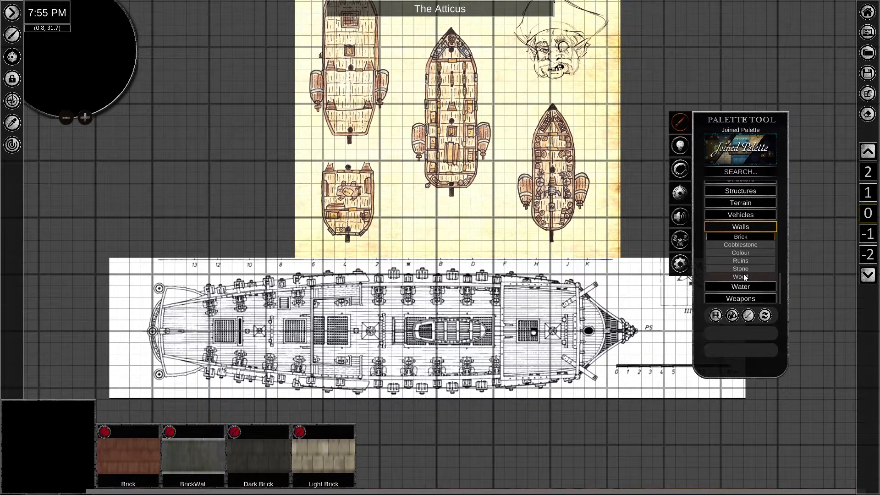
left_click(743, 274)
scroll(739, 208, "up", 1)
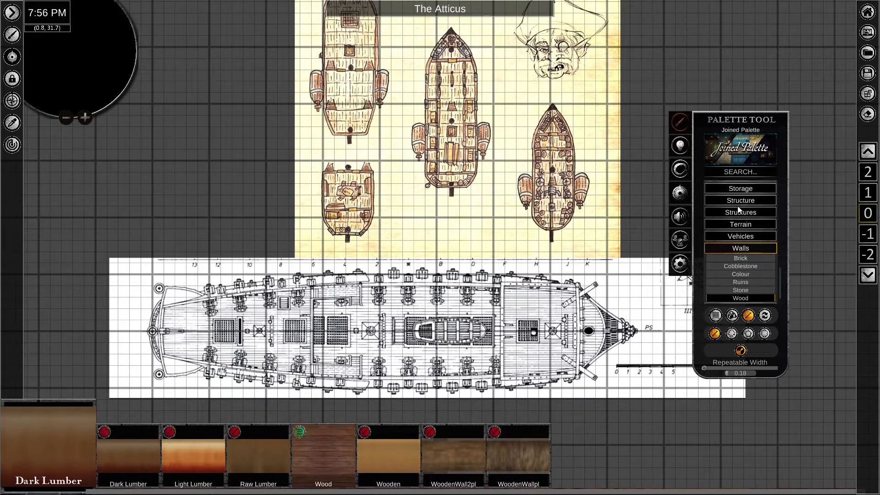
Show the brick and city wall assets under the Structures category.
left_click(744, 216)
scroll(742, 257, "down", 4)
left_click(742, 259)
scroll(747, 258, "up", 15)
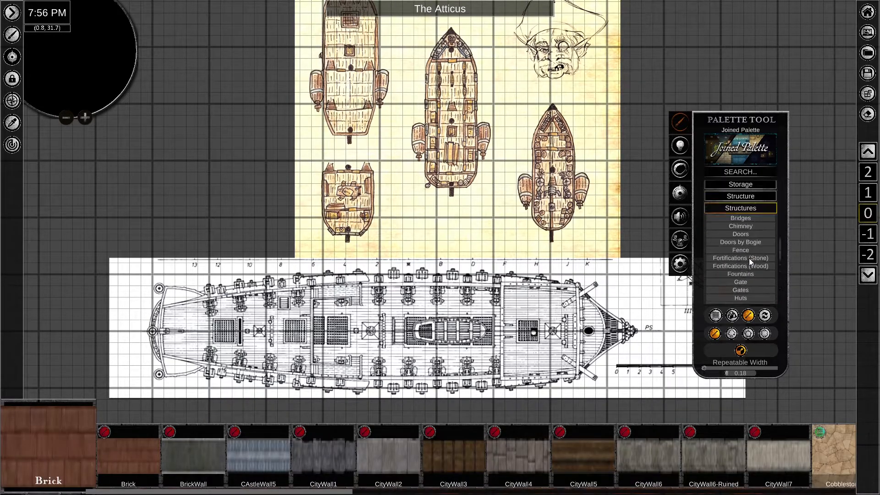
Select the Wood wall asset from the Wood category under Walls.
left_click(735, 292)
scroll(734, 292, "down", 6)
scroll(744, 224, "up", 2)
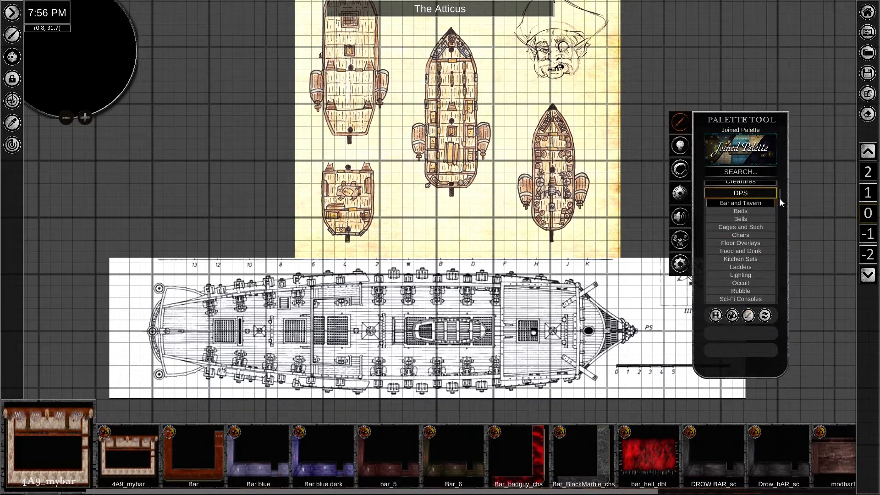
left_click_drag(779, 199, 779, 296)
left_click(755, 276)
left_click(323, 456)
Draw a short straight wooden wall in the empty area above the stern of the ship plan.
scroll(275, 257, "up", 3)
mouse_move(161, 200)
left_mouse_down()
mouse_move(282, 210)
mouse_move(255, 217)
left_mouse_up()
scroll(240, 218, "up", 5)
scroll(241, 220, "down", 5)
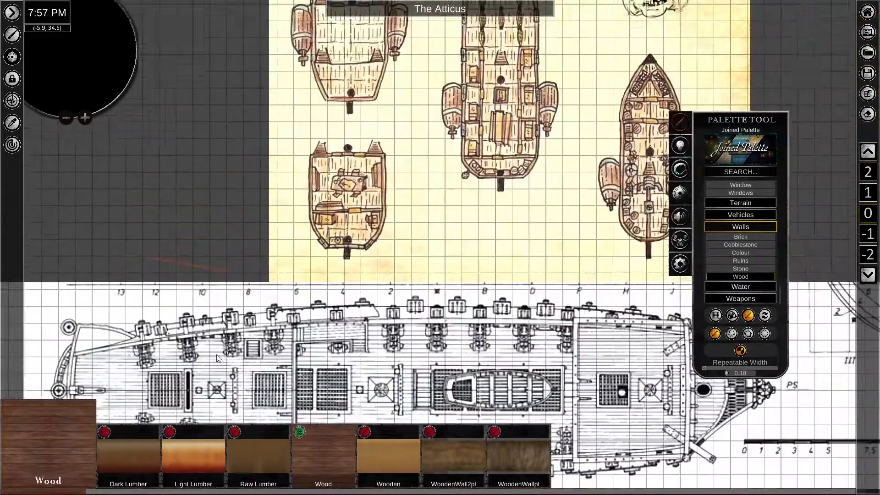
Trace the upper hull edge at the stern with a multi-point wooden wall up to about frame 12.
scroll(198, 275, "up", 1)
left_click(198, 271)
scroll(234, 267, "up", 3)
left_click(243, 264)
left_click(284, 257)
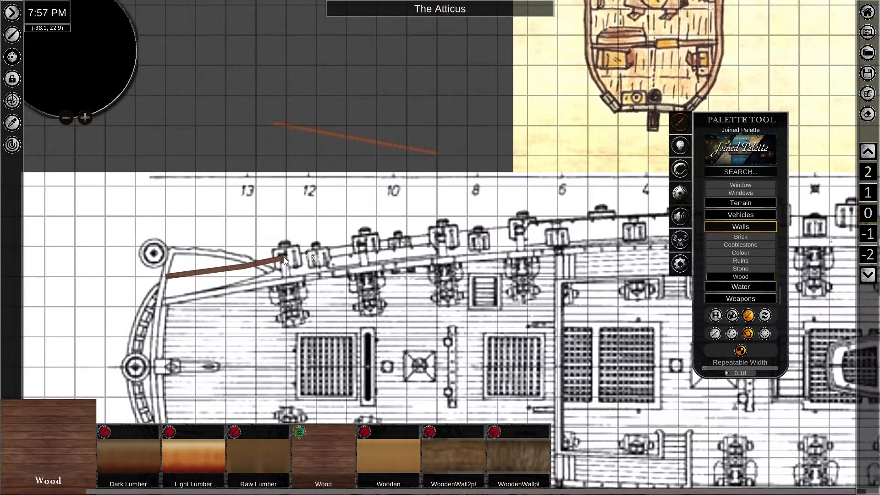
left_click(320, 251)
right_click(321, 251)
scroll(245, 278, "up", 3)
scroll(369, 289, "down", 3)
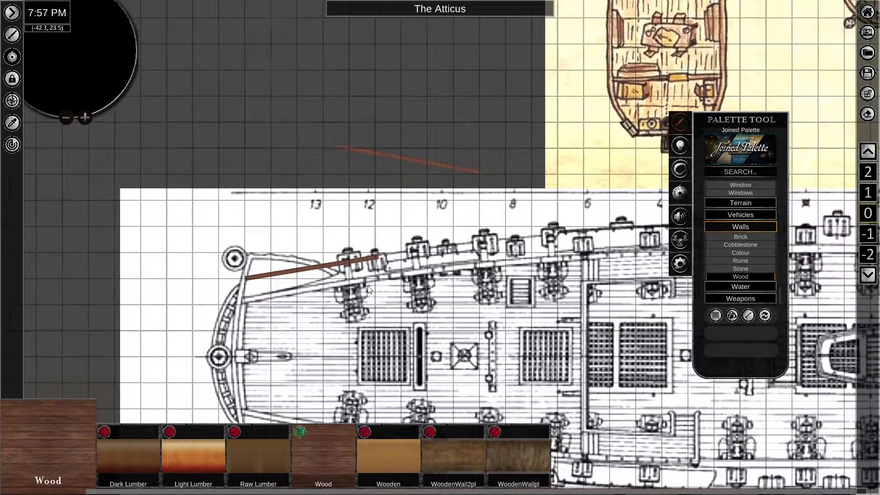
right_click(361, 263)
left_click(749, 315)
left_click(749, 334)
right_click(364, 260)
left_click(372, 316)
Start another wooden wall at the end of the first and trace the upper hull edge from frame 12 towards midships.
left_click(748, 315)
left_click(748, 334)
scroll(373, 257, "up", 4)
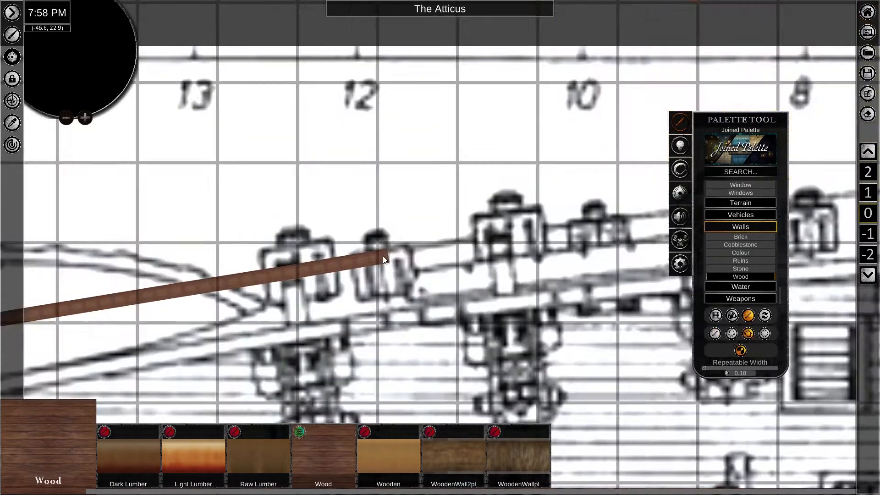
left_click(384, 257)
scroll(481, 236, "down", 3)
left_click(640, 217)
middle_click_drag(663, 215, 248, 238)
left_click(591, 223)
Continue the wooden wall along the forward hull, take it around the bow tip and end it just below the bow.
middle_click_drag(635, 259, 135, 196)
scroll(208, 159, "down", 1)
left_click(453, 163)
middle_click_drag(518, 176, 255, 143)
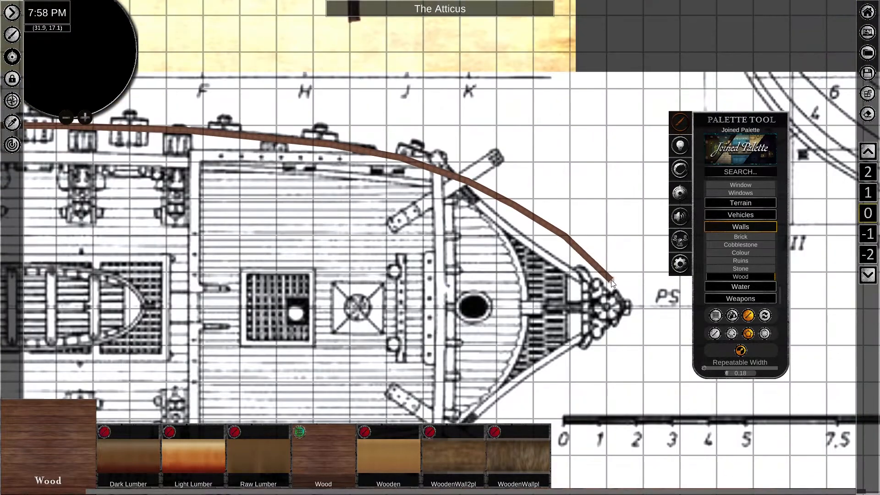
middle_click_drag(599, 335, 588, 194)
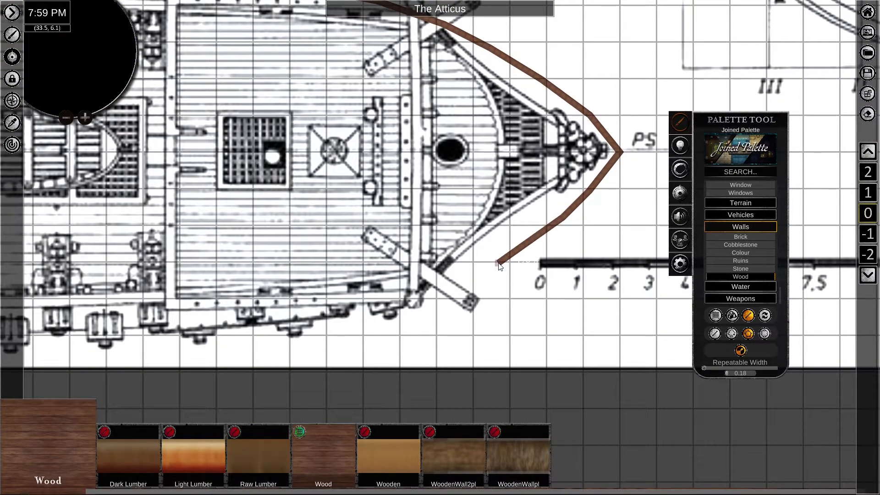
right_click(498, 263)
Reposition the nodes of the upper hull wall along the midships and forward sections to smooth its curve.
mouse_move(230, 128)
middle_mouse_down()
mouse_move(312, 218)
mouse_move(495, 348)
middle_mouse_up()
left_click(156, 266)
left_click_drag(314, 191, 256, 191)
left_click_drag(432, 196, 315, 191)
left_click_drag(574, 208, 403, 193)
middle_click_drag(645, 222, 440, 136)
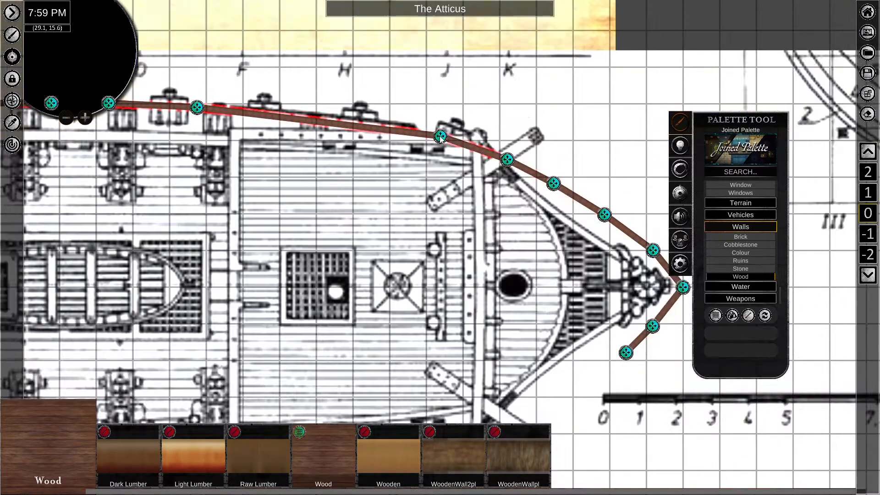
left_click_drag(440, 136, 305, 113)
Trace the lower hull edge with a wooden wall from the bow wall's end back to the stern near frame 12.
scroll(316, 101, "down", 2)
middle_click_drag(367, 82, 225, 37)
scroll(358, 257, "up", 3)
left_click(749, 316)
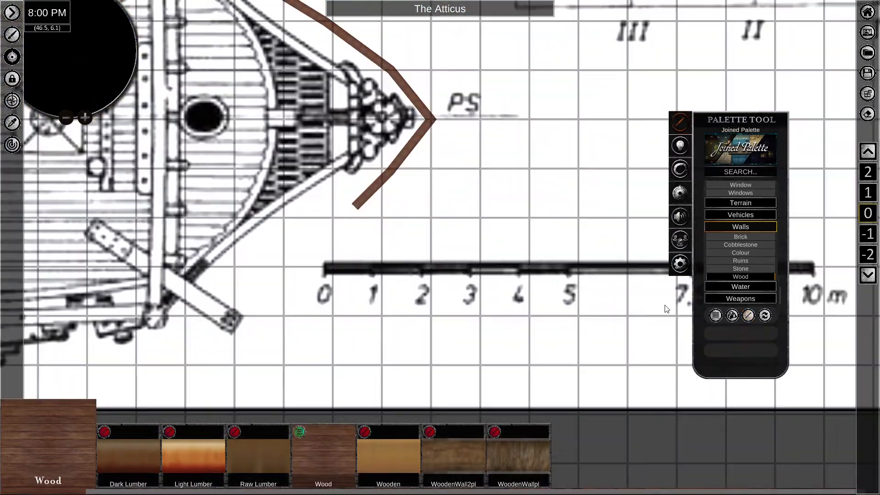
scroll(390, 210, "down", 2)
middle_click_drag(264, 188, 456, 262)
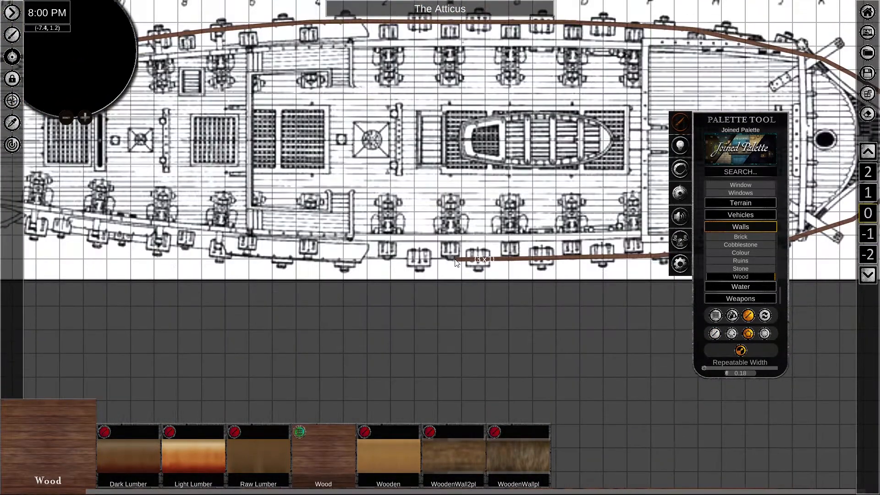
middle_click_drag(37, 227, 367, 274)
left_click(348, 269)
right_click(347, 269)
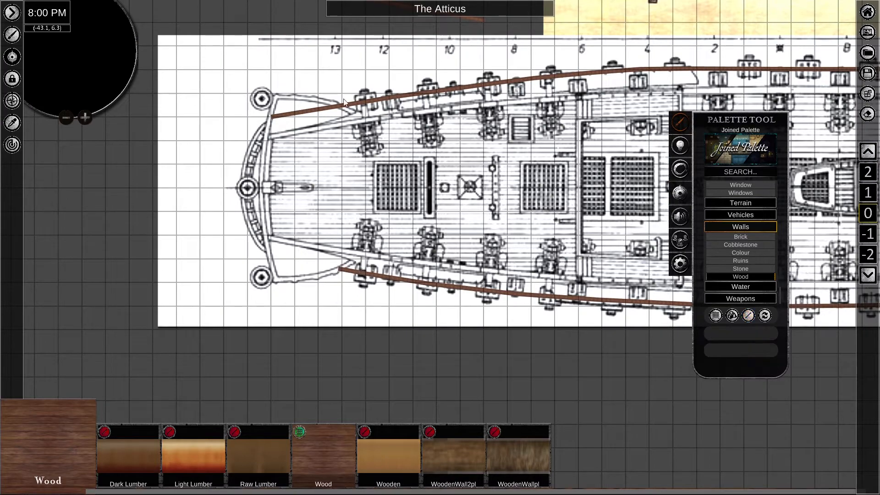
Continue the wooden wall from the lower hull's stern end around the stern and join it to the upper hull wall.
scroll(321, 184, "up", 2)
left_click(270, 84)
left_click(250, 97)
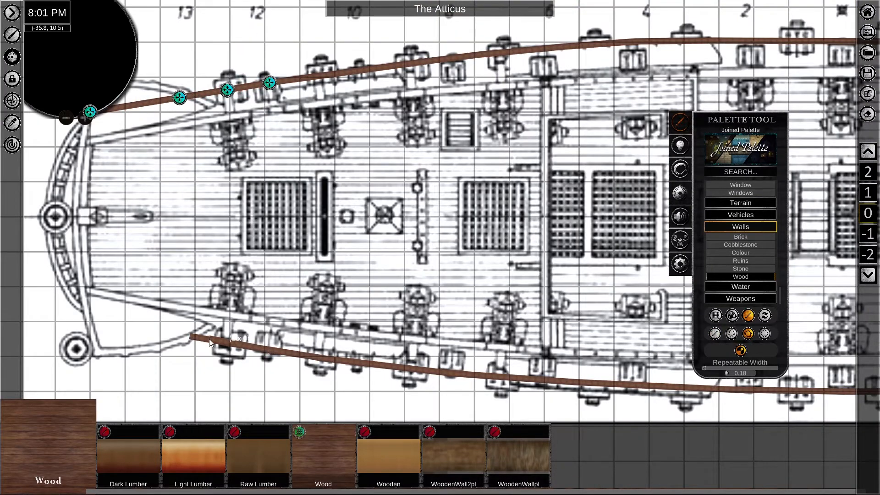
middle_click_drag(209, 339, 316, 326)
scroll(311, 323, "down", 4)
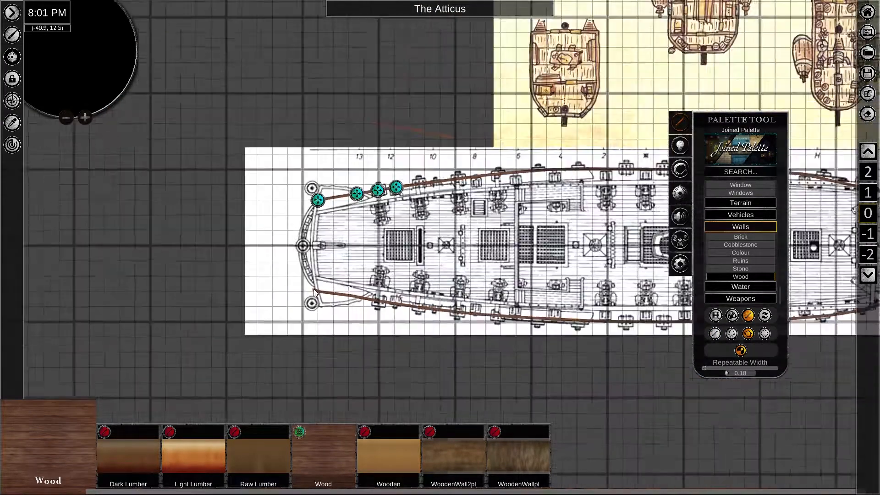
scroll(314, 289, "up", 5)
left_click(326, 295)
left_click(284, 254)
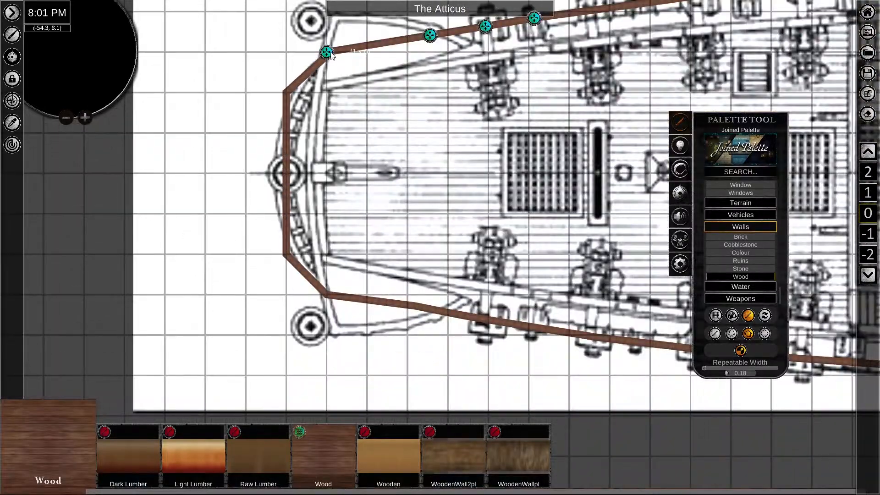
left_click(330, 52)
scroll(326, 64, "up", 3)
right_click(306, 50)
scroll(306, 50, "down", 1)
Nudge the wall node just forward of the lower stern corner into line with the hull edge.
mouse_move(447, 184)
middle_mouse_down()
mouse_move(396, 75)
mouse_move(394, 40)
middle_mouse_up()
right_click(397, 117)
middle_click_drag(557, 85, 499, 82)
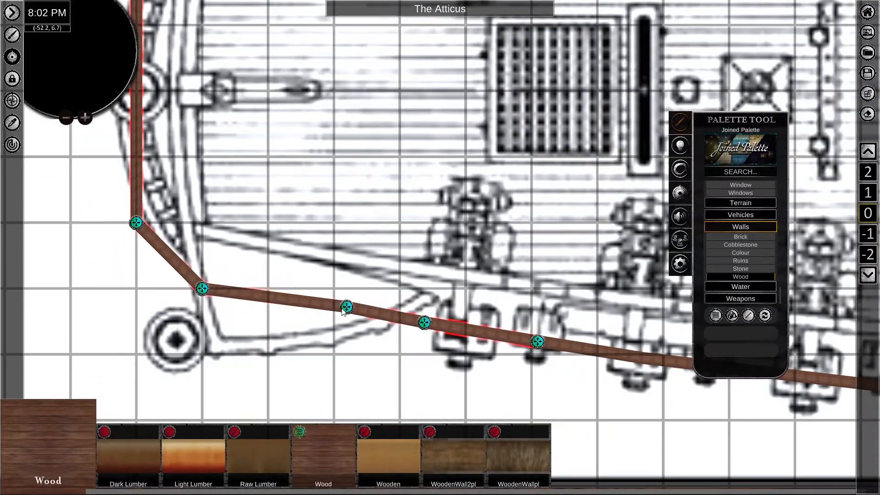
left_click_drag(342, 308, 336, 309)
right_click(461, 330)
scroll(461, 330, "down", 4)
Shift two nodes of the lower hull wall towards the bow to smooth the joint near the aft guns.
left_click(475, 275)
scroll(293, 279, "up", 5)
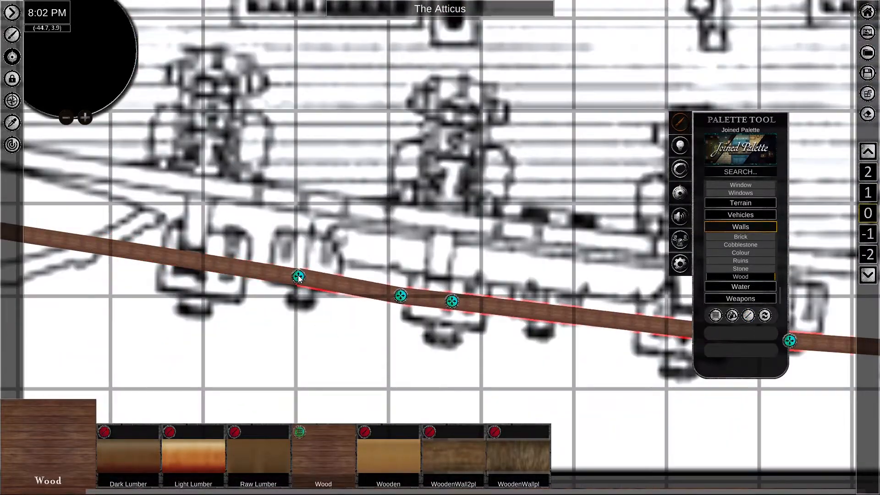
left_click_drag(452, 301, 585, 316)
left_click_drag(401, 296, 425, 297)
right_click(273, 270)
scroll(273, 271, "down", 5)
right_click(293, 248)
Check the hand-drawn deck plans for the masts and select the Mast1 object from the Pillars category under Structures.
middle_click_drag(293, 92, 311, 256)
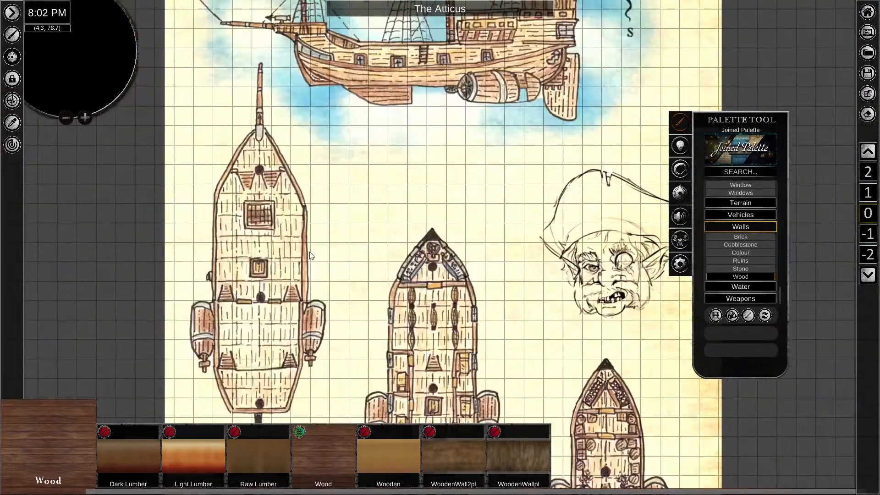
middle_click_drag(269, 179, 259, 115)
middle_click_drag(403, 348, 258, 100)
middle_click_drag(388, 413, 236, 256)
middle_click_drag(235, 92, 366, 279)
middle_click_drag(350, 190, 527, 170)
middle_click_drag(264, 383, 47, 142)
scroll(722, 265, "up", 6)
left_click(728, 219)
left_click(252, 453)
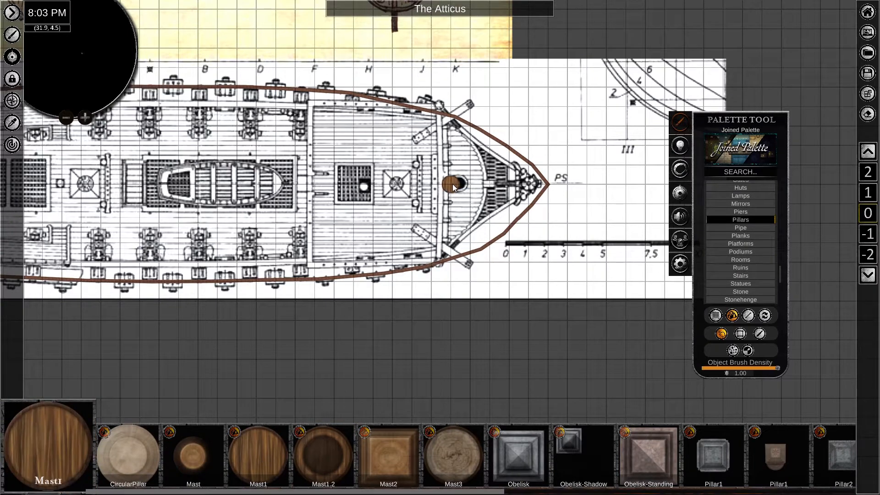
Place a Mast1 object at the bow hatch of the ship plan and select the Mast1.2 object.
left_click(452, 185)
middle_click_drag(82, 186, 435, 223)
left_click(323, 454)
middle_click_drag(550, 115, 442, 273)
mouse_move(473, 149)
middle_mouse_down()
mouse_move(368, 297)
mouse_move(370, 406)
middle_mouse_up()
Place Mast1.2 objects at the stern and amidships mast positions on the ship plan.
left_click(194, 453)
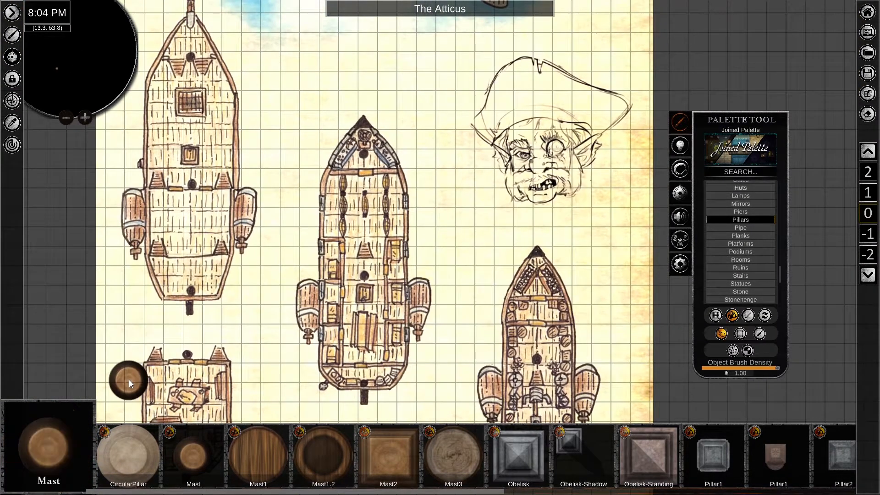
left_click(323, 454)
middle_click_drag(301, 411, 299, 131)
middle_click_drag(196, 242, 288, 454)
middle_click_drag(298, 403, 500, 100)
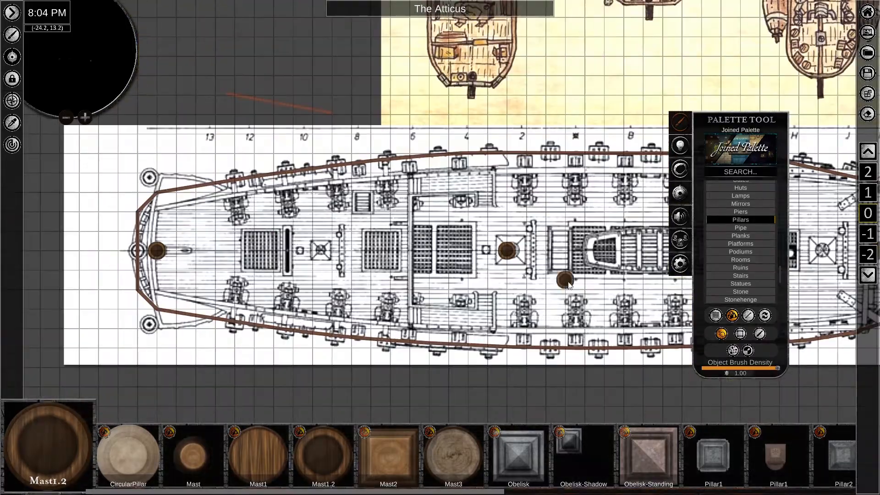
middle_click_drag(564, 137, 512, 480)
middle_click_drag(321, 403, 536, 97)
Select the bow, amidships and stern masts together and send them down to level -1.
left_click(814, 308)
left_click(438, 308, "shift")
left_click(96, 308, "shift")
left_click(393, 260)
left_click(868, 233)
left_click(867, 192)
middle_click_drag(421, 124, 270, 84)
left_click(867, 233)
Move the amidships mast on level -1 to the bottom of the stacking order and select the bow mast.
left_click(287, 275)
left_click(226, 226)
left_click(217, 275)
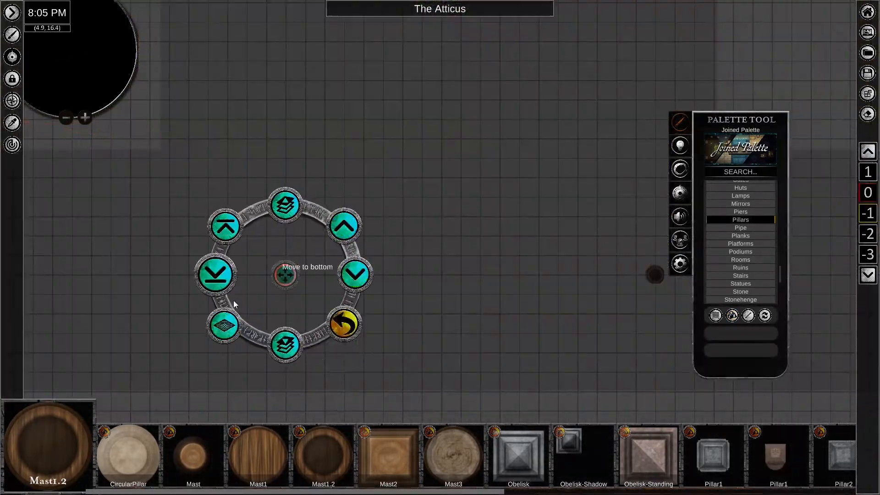
left_click(653, 276)
Select the stern and amidships masts on level 0 and check level 1 for masts.
left_click(868, 193)
middle_click_drag(217, 308, 426, 337)
middle_click_drag(479, 117, 537, 86)
middle_click_drag(540, 300, 398, 168)
left_click(398, 169)
middle_click_drag(368, 116, 395, 259)
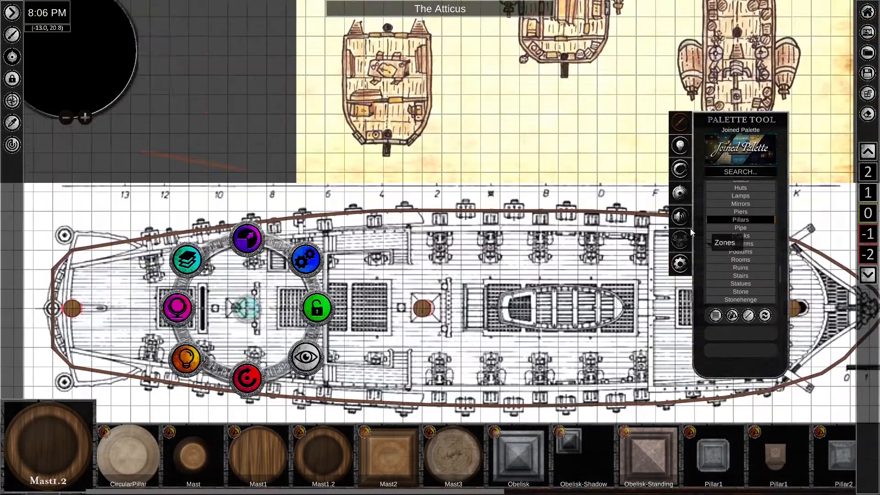
left_click(867, 193)
middle_click_drag(363, 93, 262, 320)
middle_click_drag(349, 315, 200, 47)
left_click(868, 233)
Move the bow mast from level 0 up one level and switch to level 1.
left_click(546, 267)
left_click(486, 221)
left_click(545, 197)
left_click(868, 193)
middle_click_drag(208, 130, 337, 124)
Send the amidships mast from level 1 up to level 2.
left_click(584, 221)
left_click(326, 221)
scroll(348, 245, "up", 5)
left_click(241, 145)
left_click(298, 126)
middle_click_drag(321, 249, 670, 303)
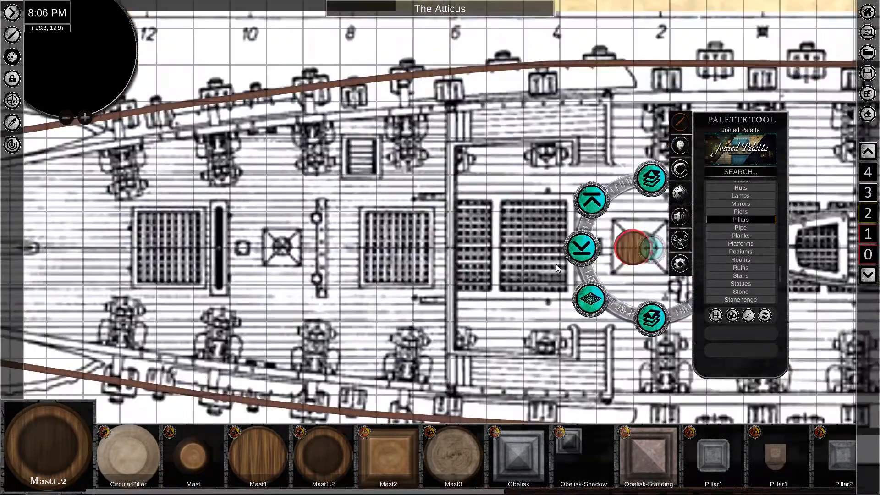
Go back down through the levels and inspect the amidships mast on level -1.
scroll(660, 293, "down", 5)
middle_click_drag(523, 115, 417, 112)
left_click(403, 316)
left_click(491, 358)
double_click(872, 281)
left_click(397, 244)
left_click(870, 278)
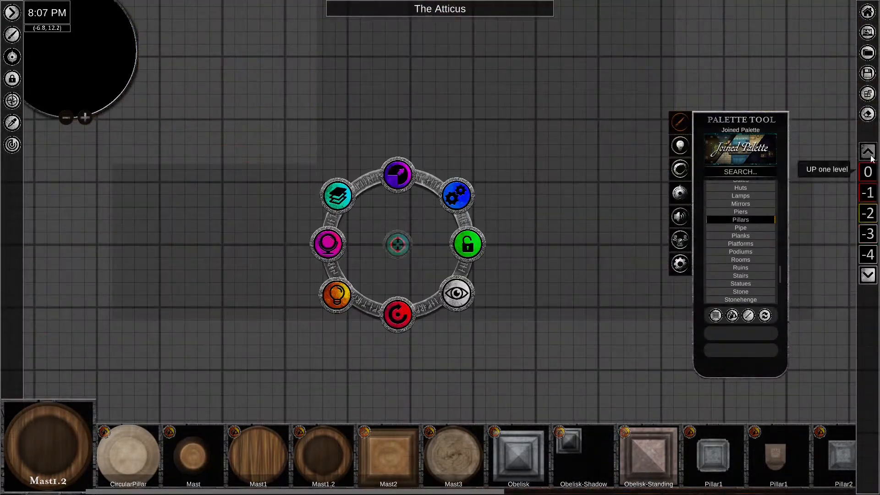
left_click(867, 153)
Replace the amidships and stern masts on level -1 with the Mast1 object.
left_click(258, 456)
left_click(764, 315)
left_click(398, 244)
left_click(765, 316)
left_click(172, 245)
Step up through the levels and examine the stern mast on level 2.
left_click(867, 152)
scroll(180, 252, "up", 8)
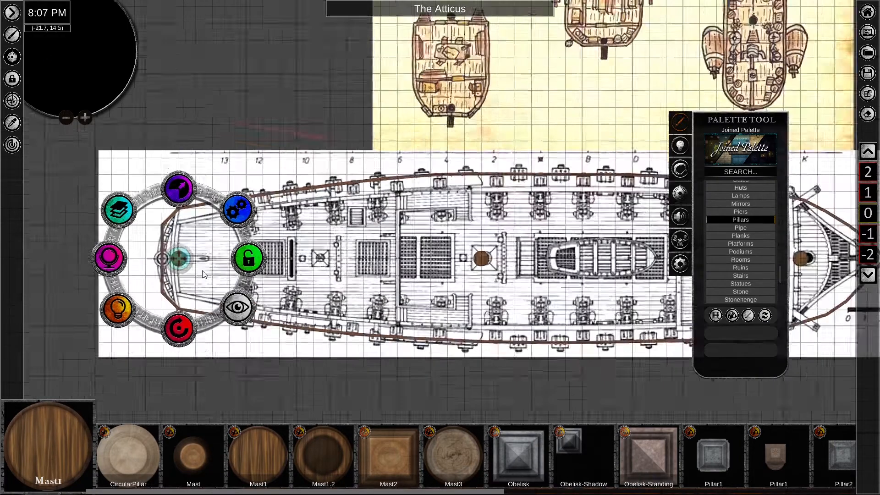
left_click(867, 152)
left_click(868, 153)
left_click(867, 152)
left_click(869, 275)
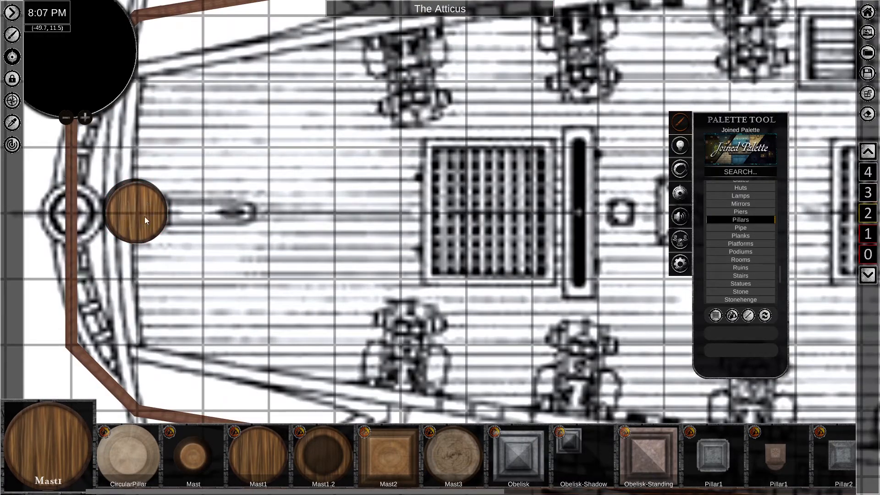
Step down and back up through the levels and examine the amidships mast on level 1.
scroll(144, 217, "down", 4)
left_click(869, 276)
left_click(868, 275)
left_click(868, 276)
left_click(869, 276)
left_click(365, 223)
left_click(869, 152)
left_click(870, 152)
left_click(870, 152)
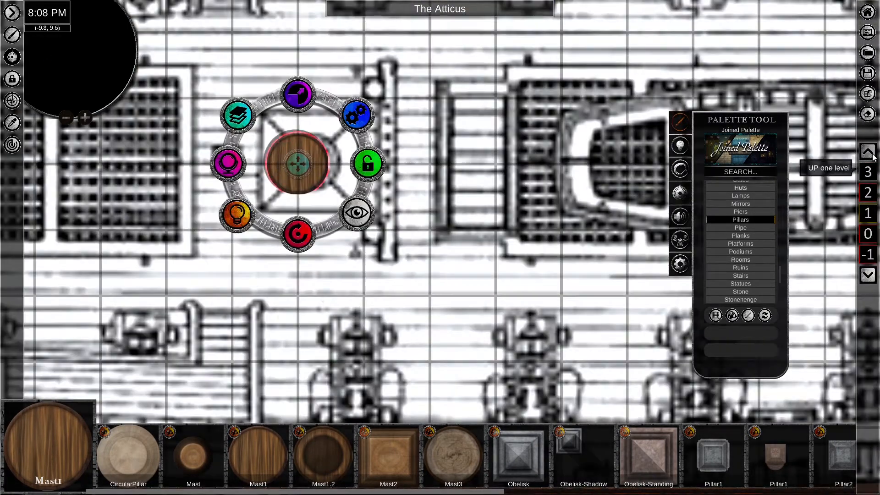
left_click(869, 152)
scroll(320, 168, "down", 5)
scroll(398, 194, "up", 5)
Check the bow mast on level -1 and its position on level 3.
left_click(398, 194)
left_click(872, 278)
left_click(872, 279)
left_click(872, 279)
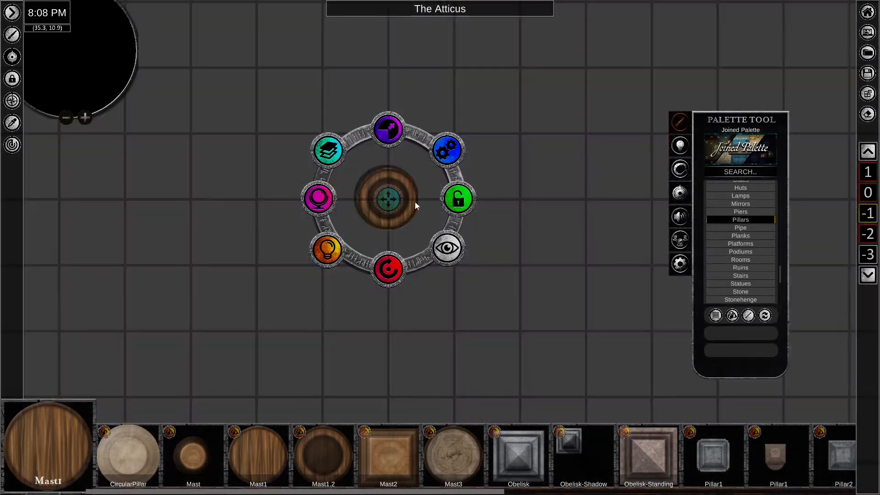
left_click(869, 153)
left_click(869, 153)
left_click(870, 153)
left_click(869, 153)
scroll(448, 324, "down", 8)
middle_click_drag(216, 65, 409, 49)
left_click(629, 295)
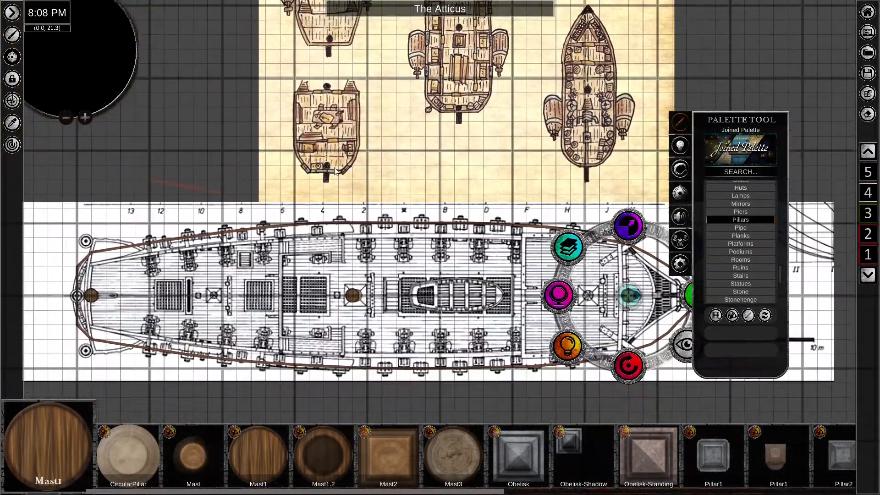
Go back to level 0 and toggle the light setting of the main hull wall.
left_click(869, 277)
left_click(870, 277)
left_click(870, 277)
left_click(108, 250)
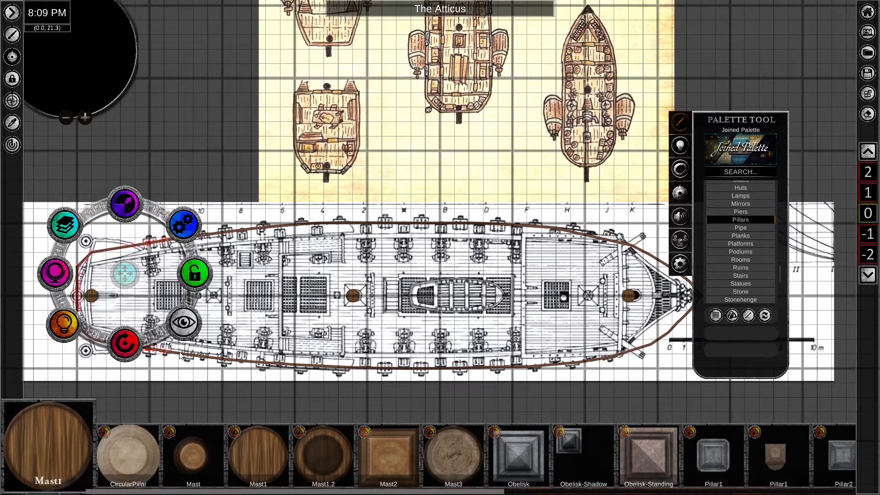
middle_click_drag(480, 262, 401, 260)
left_click(401, 260)
scroll(400, 259, "down", 3)
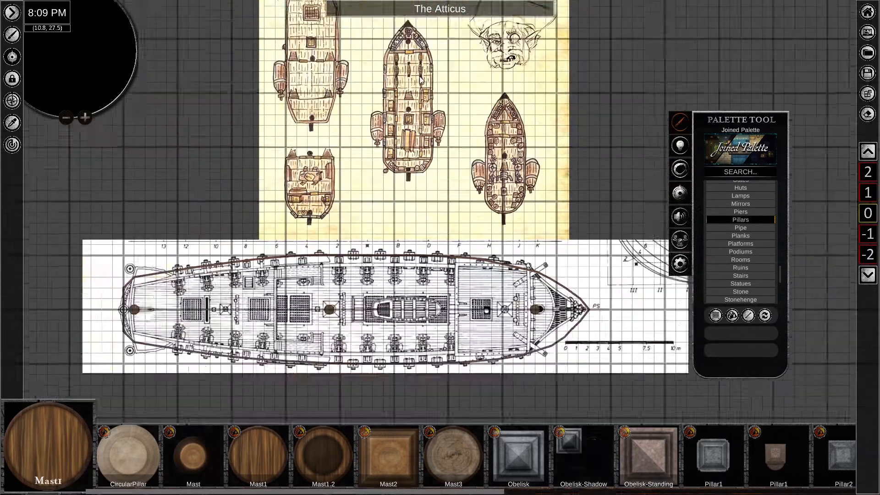
scroll(146, 339, "up", 8)
left_click(98, 234)
left_click(35, 284)
middle_click_drag(164, 184, 93, 205)
left_click(93, 139)
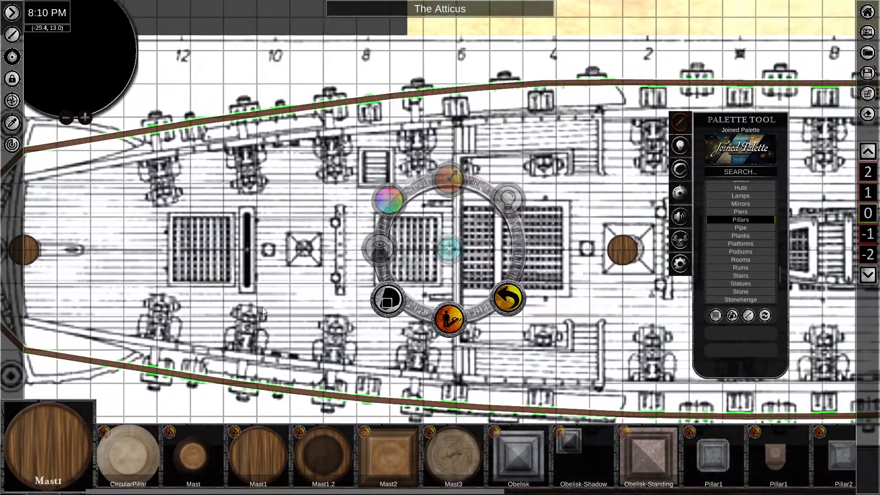
left_click(93, 138)
Toggle the light setting of the masts on level 0, working from the stern towards the bow.
middle_click_drag(45, 220, 157, 173)
left_click(244, 243)
left_click(183, 293)
left_click(303, 195)
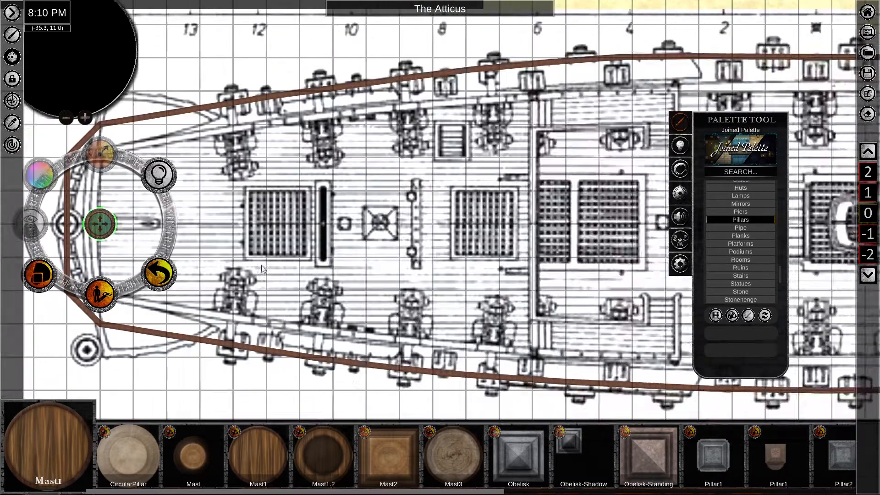
middle_click_drag(527, 229, 119, 185)
left_click(117, 289)
left_click(177, 241)
scroll(596, 298, "up", 5)
middle_click_drag(451, 19, 307, 188)
scroll(308, 187, "down", 4)
left_click(362, 215)
left_click(421, 168)
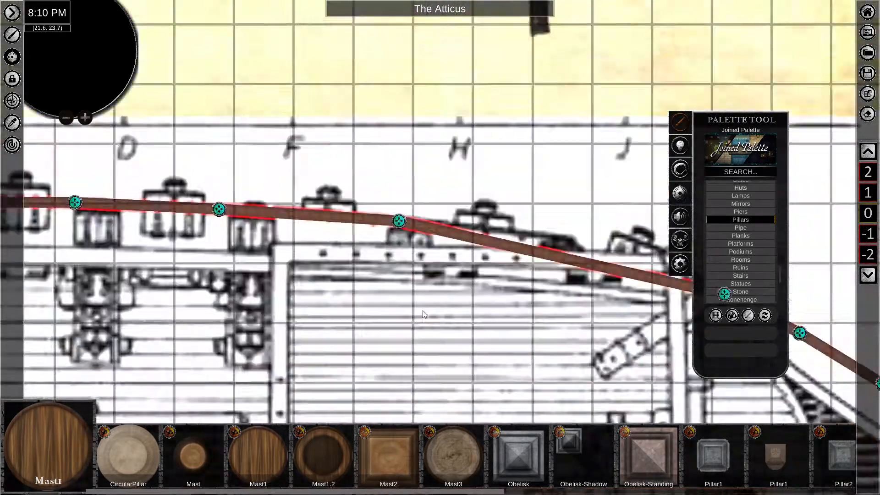
Fine-tune the position of two hull wall points on the starboard curve just behind the bow tip.
scroll(422, 314, "up", 5)
middle_click_drag(825, 412, 204, 26)
middle_click_drag(275, 394, 325, 175)
left_click_drag(313, 256, 312, 252)
left_click_drag(406, 164, 404, 161)
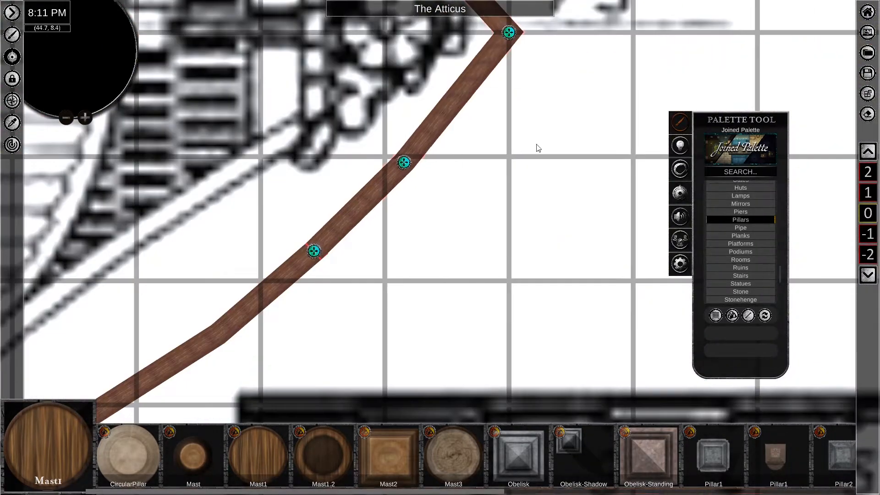
Toggle the light setting of the element near the bow and check the starboard hull wall points.
scroll(538, 147, "down", 5)
middle_click_drag(137, 321, 474, 248)
left_click(361, 307)
left_click(420, 260)
scroll(379, 371, "up", 6)
middle_click_drag(379, 372, 152, 347)
middle_click_drag(660, 170, 230, 339)
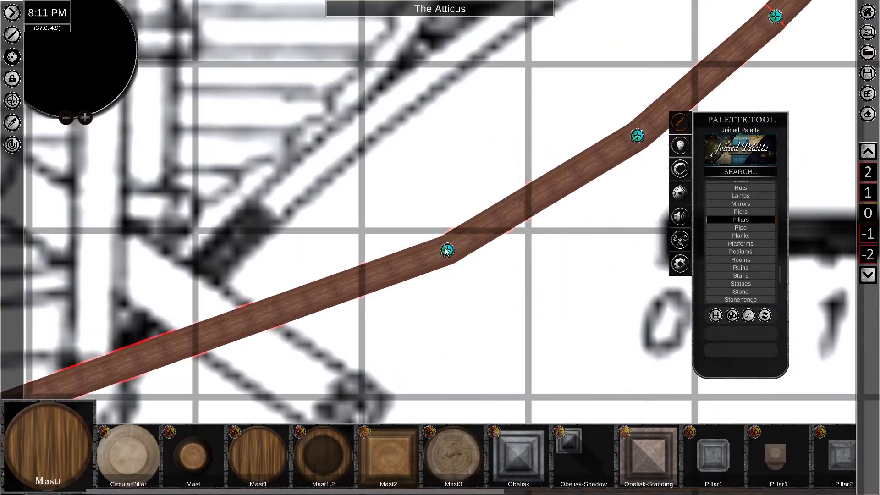
Choose the RopePlankBridgePost-Seamless object from the Fence category of Structures.
scroll(268, 340, "down", 3)
scroll(556, 153, "down", 3)
middle_click_drag(232, 133, 456, 261)
left_click(456, 261)
scroll(736, 229, "up", 4)
left_click(740, 247)
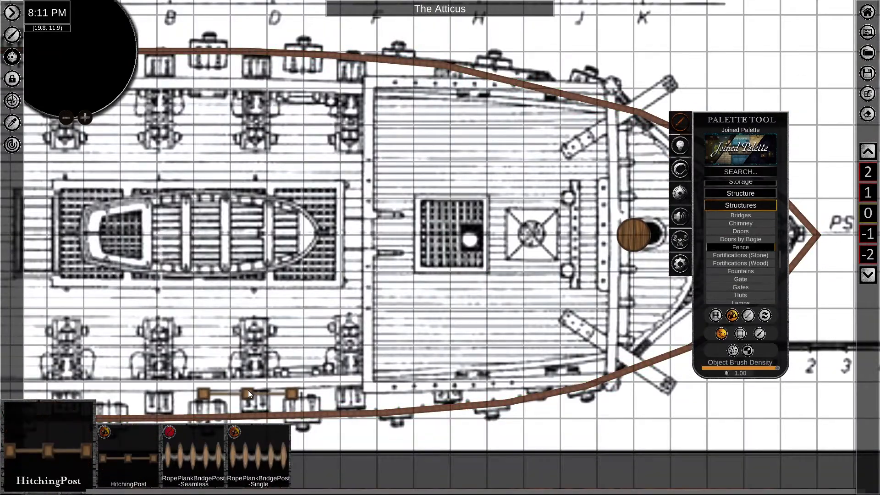
left_click(193, 456)
Return to the stern and set RopePlankBridgePost-Seamless up for placement as a repeatable line.
middle_click_drag(138, 389, 399, 230)
left_click(137, 261)
middle_click_drag(165, 284, 609, 389)
middle_click_drag(242, 75, 391, 257)
scroll(392, 257, "up", 4)
scroll(321, 158, "down", 5)
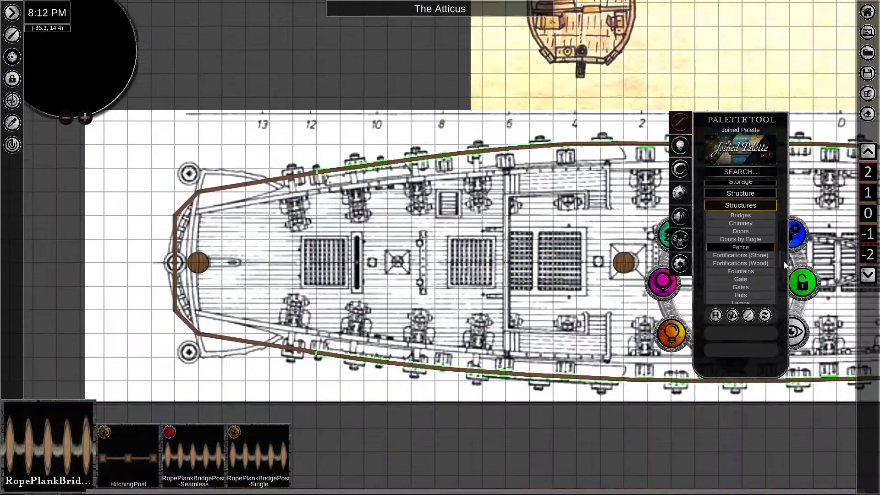
left_click_drag(781, 261, 780, 188)
left_click(740, 243)
left_click(193, 456)
left_click(748, 315)
left_click_drag(293, 145, 293, 380)
left_click(273, 343)
left_click(293, 330)
left_click_drag(293, 269, 339, 262)
left_click(270, 344)
left_click(317, 330)
key("ctrl+z")
Start a multi-point RopePlankBridgePost-Seamless railing along the port hull wall, running from the stern towards amidships.
scroll(752, 278, "down", 10)
scroll(755, 285, "down", 1)
left_click(750, 280)
left_click(193, 456)
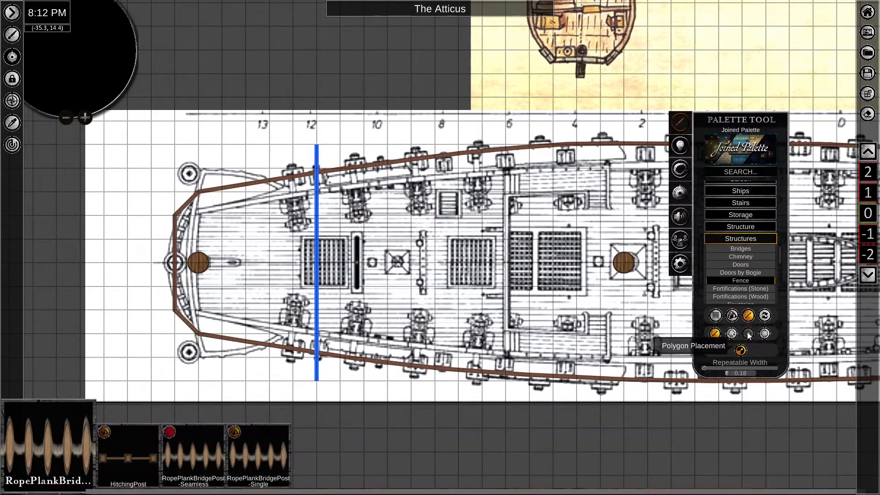
left_click(749, 334)
scroll(329, 152, "up", 5)
left_click(413, 250)
middle_click_drag(655, 202, 122, 241)
left_click(243, 223)
left_click(339, 241)
Extend the rope railing along the port hull wall past amidships and around the bow curve.
middle_click_drag(656, 243, 95, 240)
left_click(330, 241)
left_click(405, 229)
middle_click_drag(644, 322, 114, 234)
left_click(435, 281)
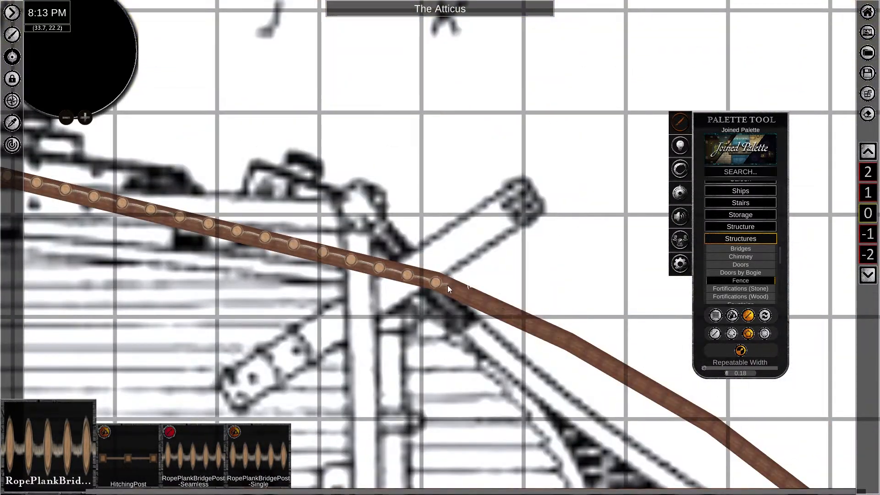
middle_click_drag(566, 388, 194, 145)
left_click(350, 191)
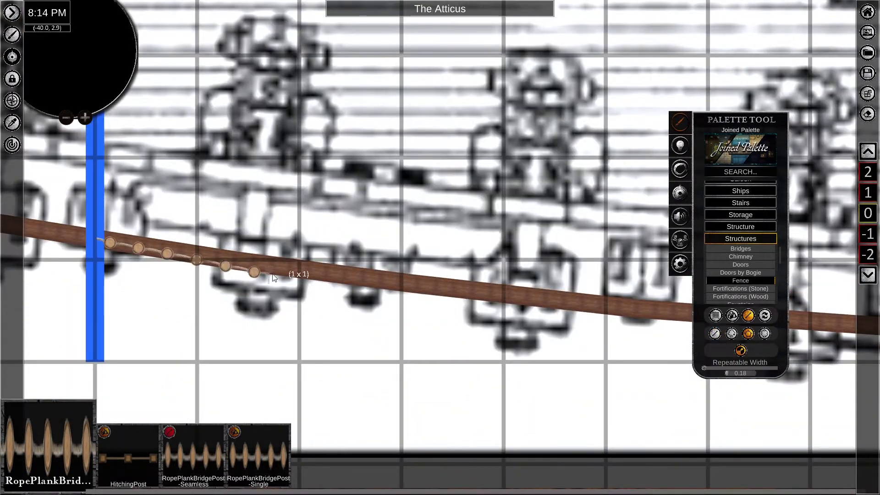
Lay the rope railing along the starboard hull wall from the stern past amidships.
left_click(398, 285)
middle_click_drag(644, 310, 87, 244)
left_click(412, 269)
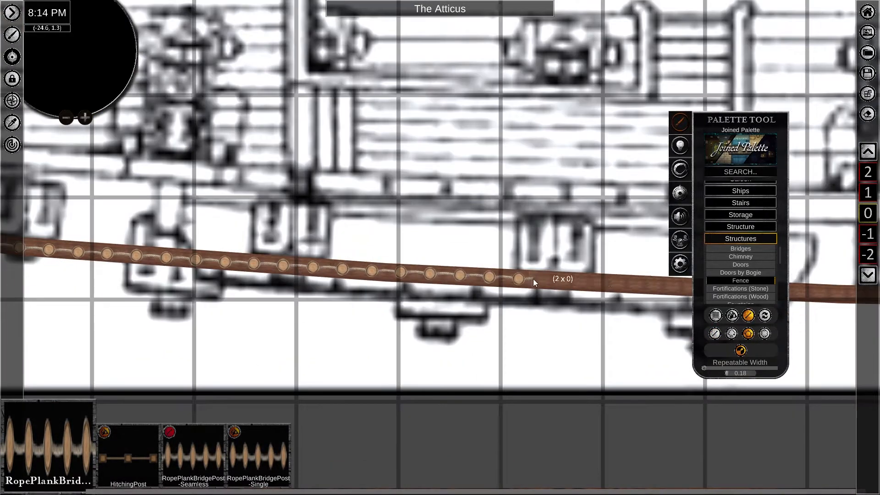
middle_click_drag(642, 288, 87, 284)
left_click(459, 274)
left_click(527, 278)
middle_click_drag(639, 271, 107, 327)
Continue the starboard rope railing around the bow curve, finish it and check the result.
left_click(458, 272)
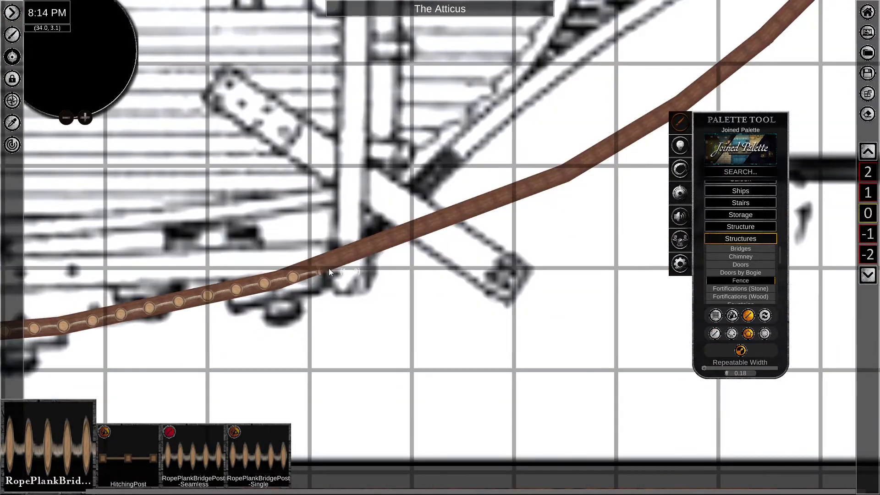
left_click(460, 217)
middle_click_drag(632, 156, 122, 309)
left_click(338, 188)
middle_click_drag(417, 92, 284, 298)
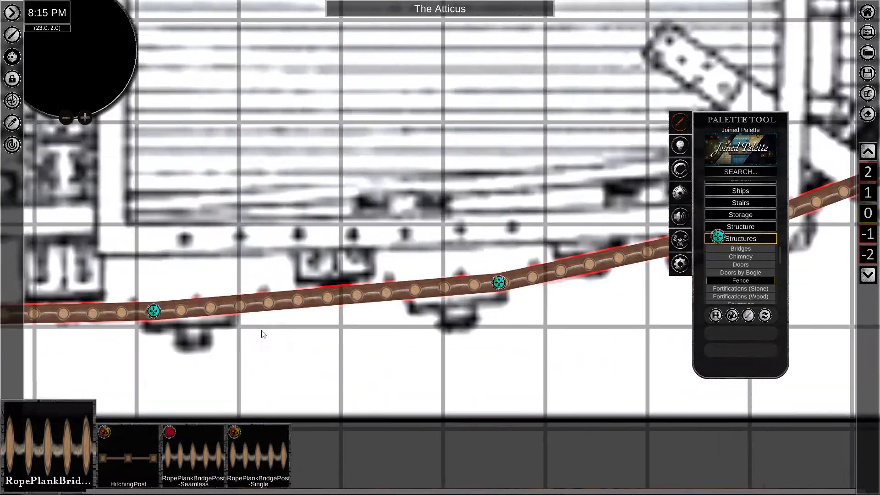
middle_click_drag(262, 331, 222, 326)
middle_click_drag(651, 160, 50, 312)
middle_click_drag(352, 279, 135, 473)
key("Escape")
scroll(366, 184, "down", 3)
middle_click_drag(138, 138, 461, 118)
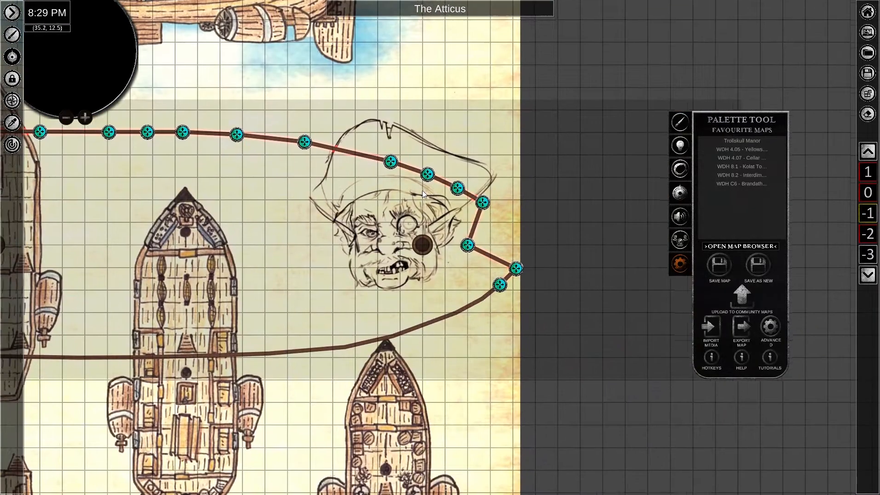
Reshape the level -1 hull wall by adjusting its points into smooth curves at the bow and stern.
left_click_drag(498, 284, 484, 298)
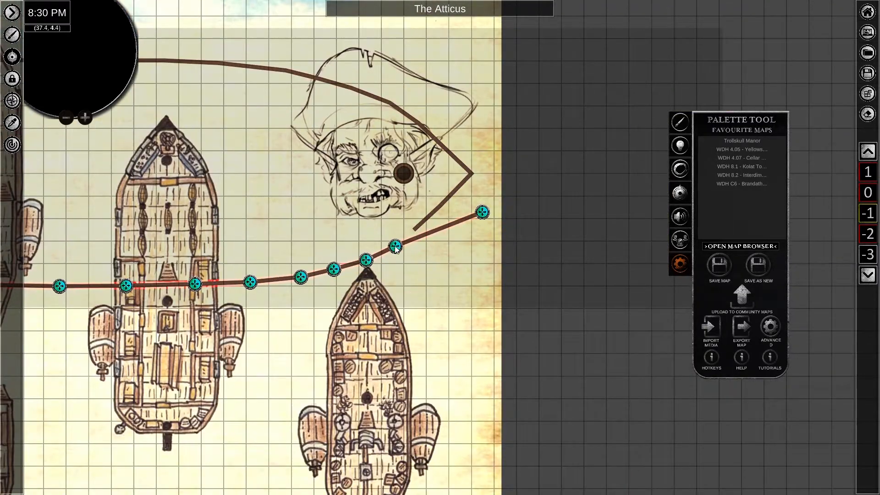
scroll(395, 246, "up", 5)
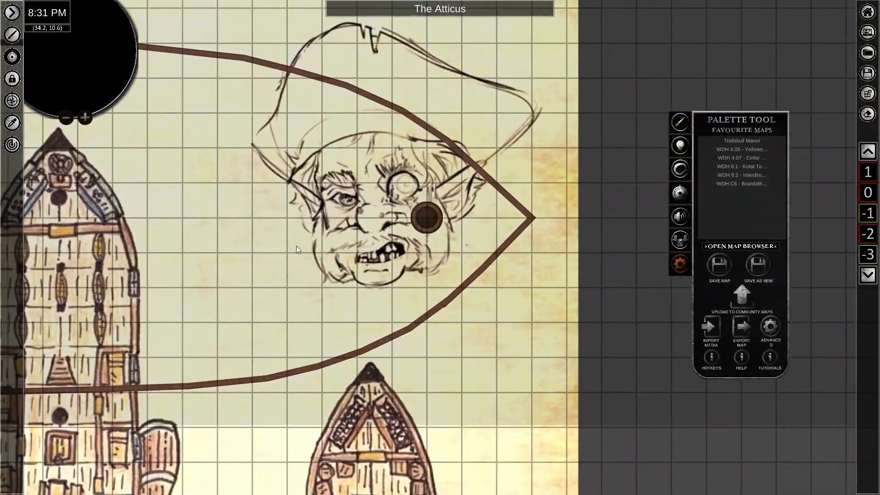
left_click(681, 122)
left_click(405, 111)
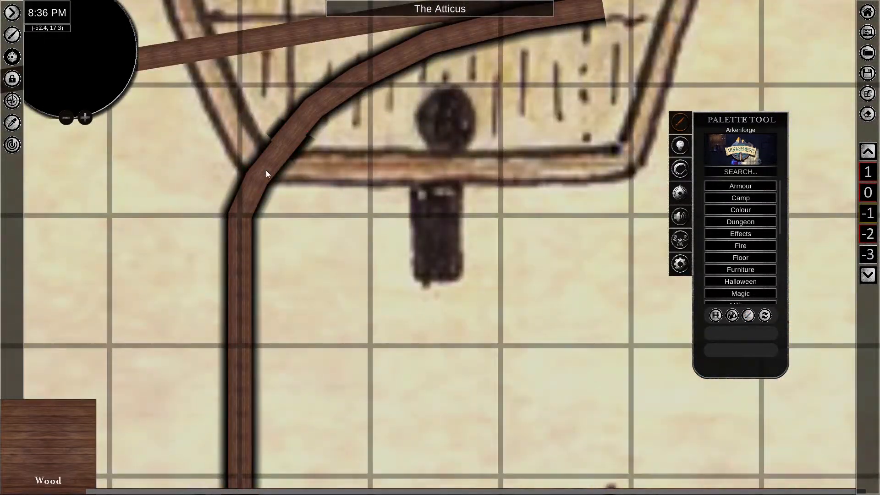
left_click(267, 173)
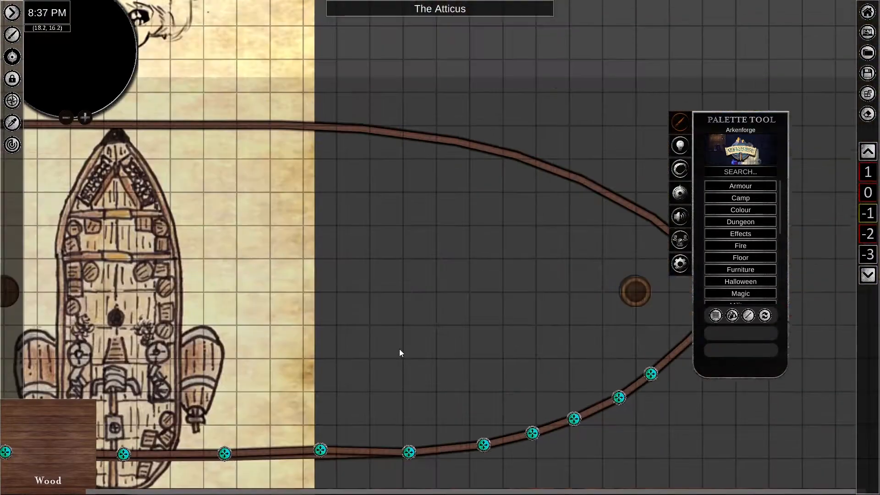
scroll(399, 349, "down", 2)
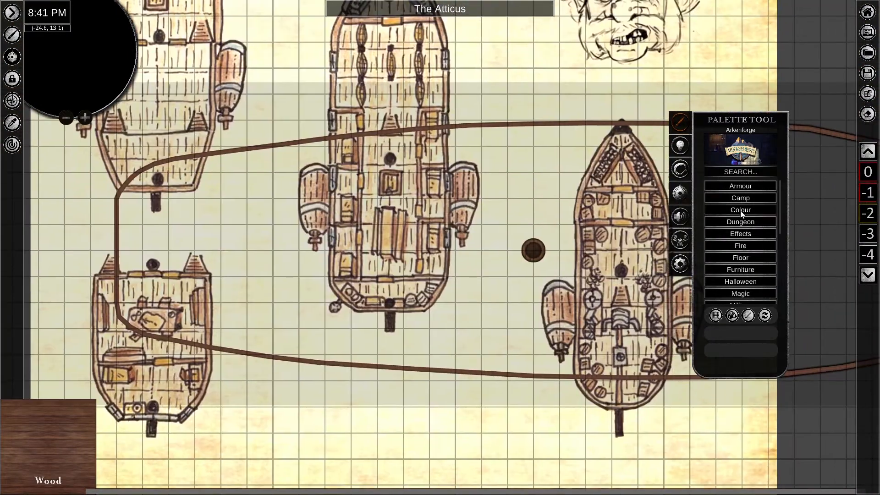
Place an enlarged, horizontal BarrelLying2 from the furniture storage objects outside each side of the hull on level -2.
left_click(740, 270)
left_click(739, 264)
left_click(286, 467)
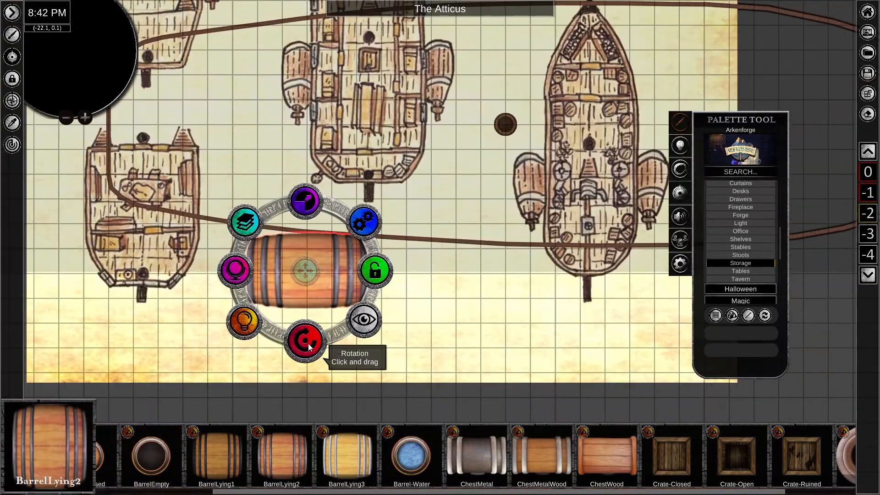
left_click_drag(315, 281, 339, 262)
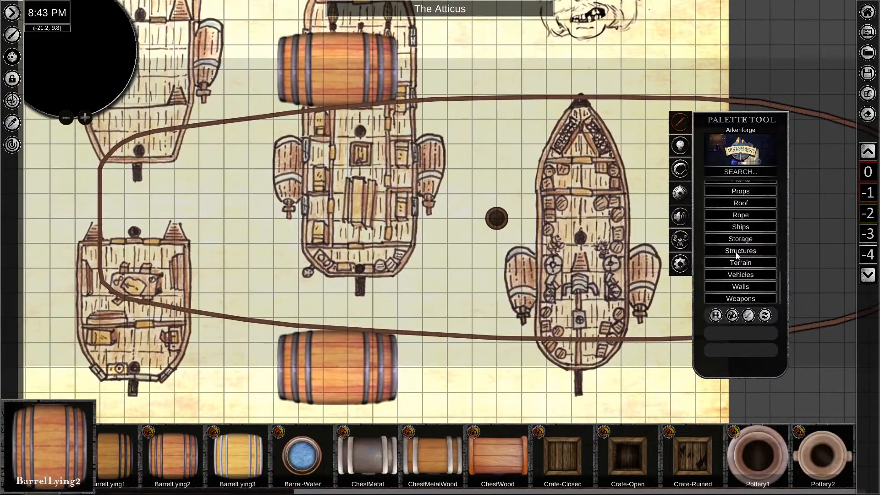
Add a FortTreeLog from the Planks category as a shaft at the stern end of each barrel.
left_click(738, 269)
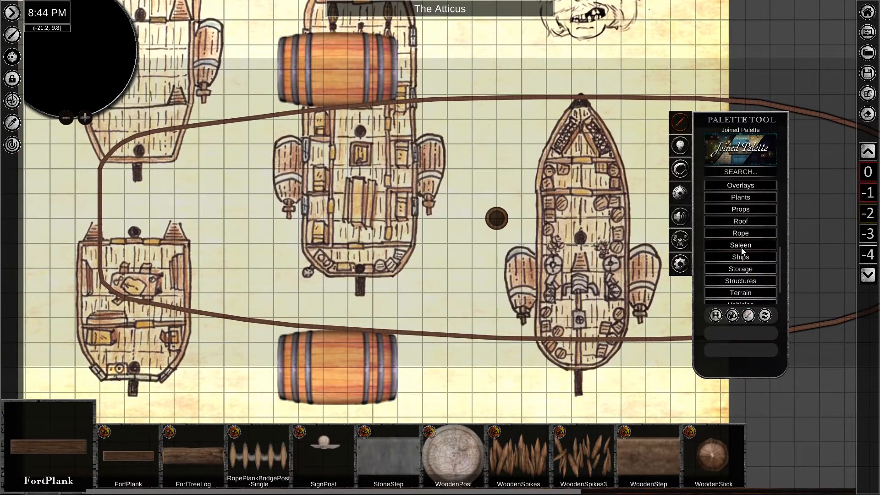
left_click(740, 261)
left_click(740, 276)
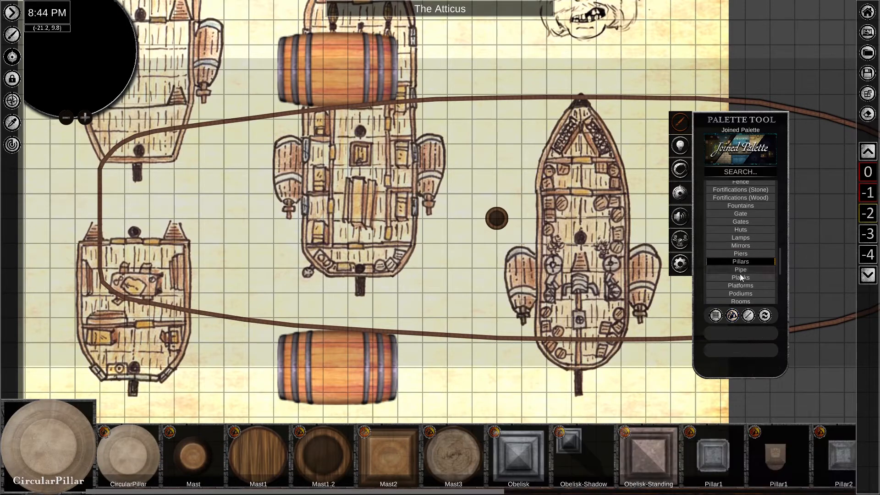
Move both log shafts down one layer, beneath the barrels.
right_click(270, 69)
left_click(218, 20)
left_click(343, 69)
right_click(272, 367)
left_click(216, 317)
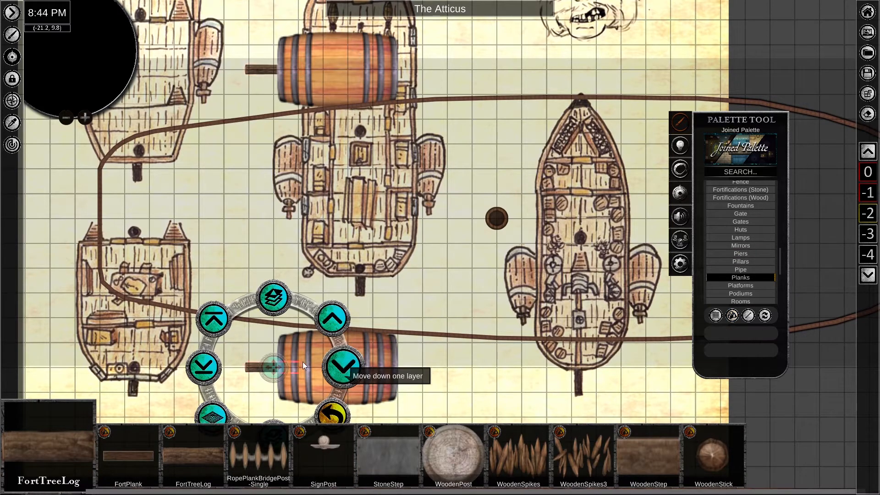
left_click(342, 367)
Search the palette for "prop", limit the results to animated objects and place propeller A 00 on the starboard shaft.
scroll(314, 381, "up", 3)
scroll(384, 212, "down", 6)
left_click(736, 172)
type("prop")
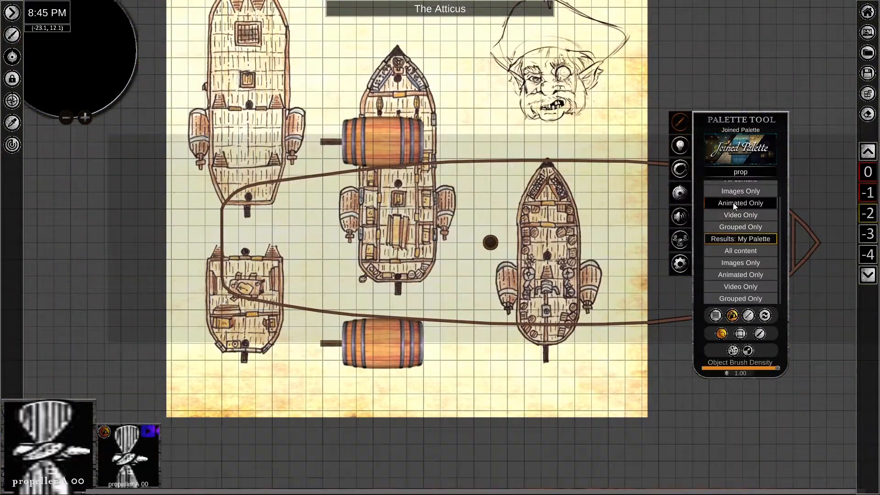
scroll(327, 368, "up", 5)
Enlarge the starboard propeller and tint it dark reddish brown by adjusting its colour, brightness and contrast.
right_click(308, 245)
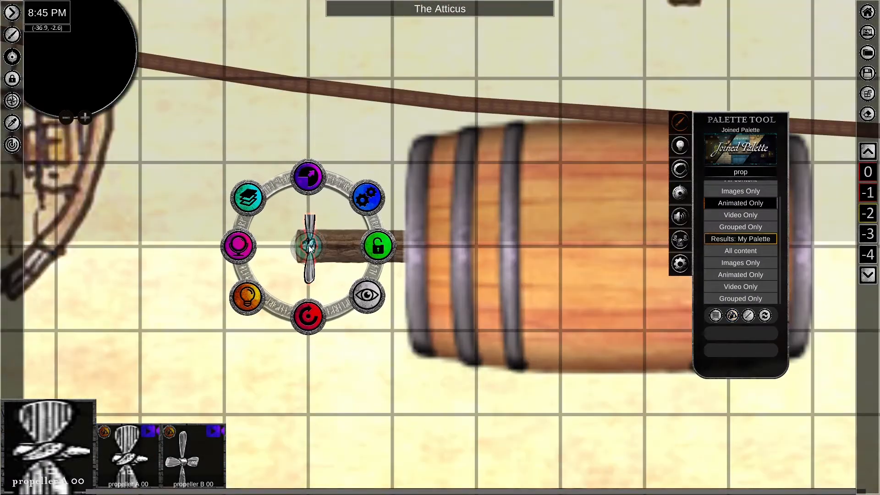
left_click_drag(308, 177, 316, 119)
left_click(238, 246)
mouse_move(250, 201)
left_mouse_down()
mouse_move(250, 214)
mouse_move(271, 204)
mouse_move(249, 186)
left_mouse_up()
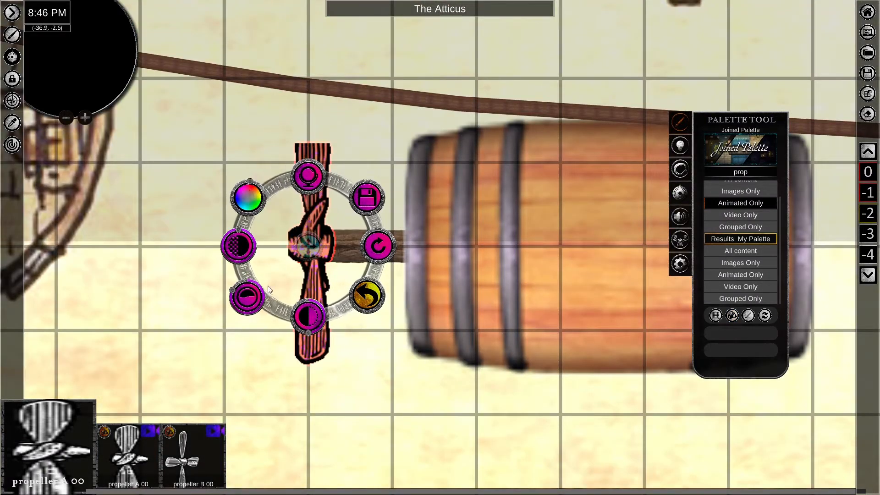
left_click_drag(233, 290, 239, 285)
left_click_drag(310, 331, 316, 328)
left_click(367, 295)
Nudge the starboard propeller into position at the end of its log shaft.
scroll(416, 452, "down", 5)
left_click(416, 451)
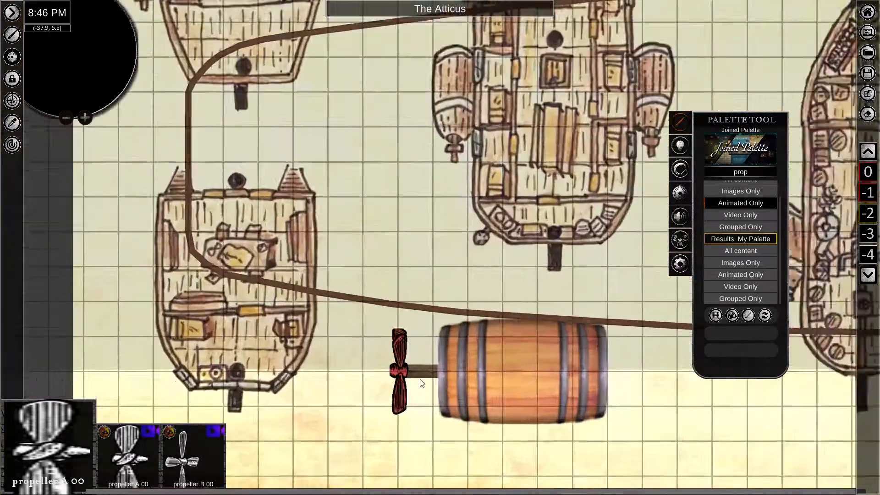
scroll(413, 382, "up", 2)
right_click(395, 368)
mouse_move(394, 367)
left_mouse_down()
mouse_move(405, 367)
mouse_move(391, 365)
left_mouse_up()
left_click(495, 402)
Copy the starboard propeller and place the duplicate at the end of the port log shaft.
key("ctrl+c")
scroll(419, 358, "down", 3)
key("ctrl+v")
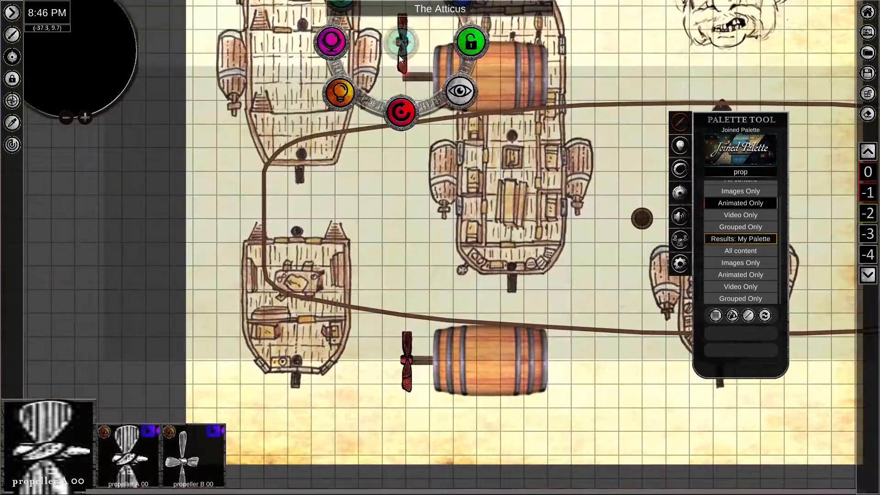
left_click_drag(400, 40, 406, 77)
right_click(406, 361)
left_click(595, 398)
Compare the hull outline and barrel engines on level -2 with the deck plan on level 0.
left_click(868, 152)
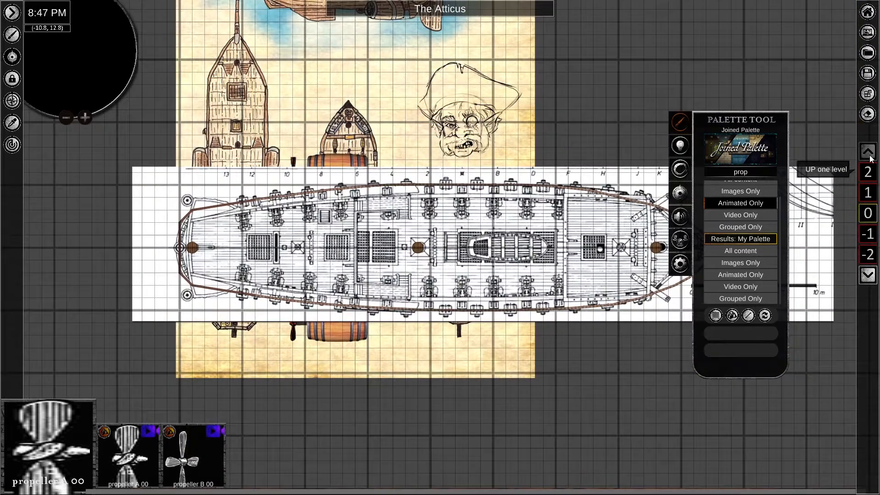
left_click(868, 277)
left_click(868, 276)
right_click(486, 316)
left_click_drag(486, 316, 579, 133)
middle_click_drag(598, 226, 572, 300)
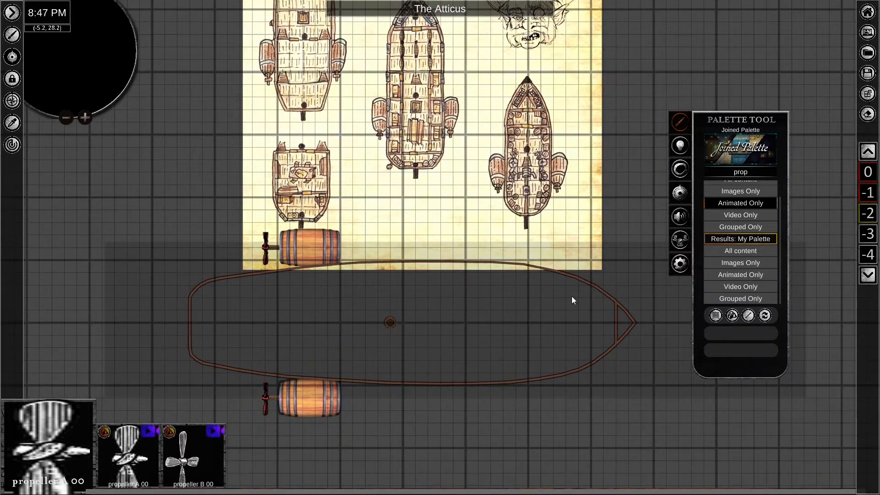
left_click(869, 151)
left_click(868, 151)
right_click(212, 330)
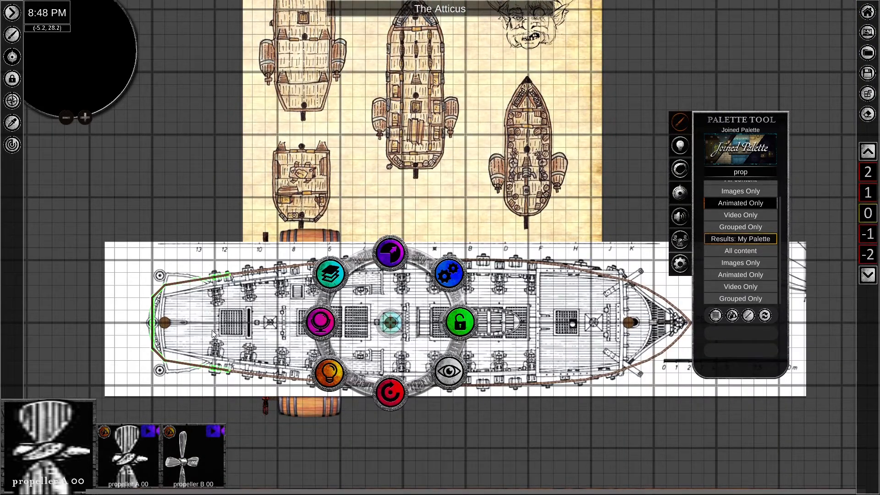
Place two Door-Wood1_fb_bg doors from Doors by Bogie aft of the main mast and turn them across the deck.
scroll(246, 354, "up", 5)
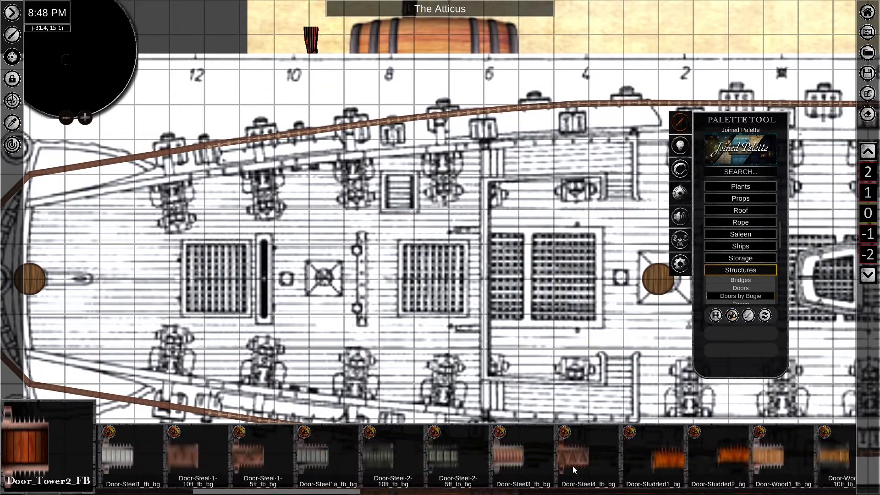
left_click(448, 455)
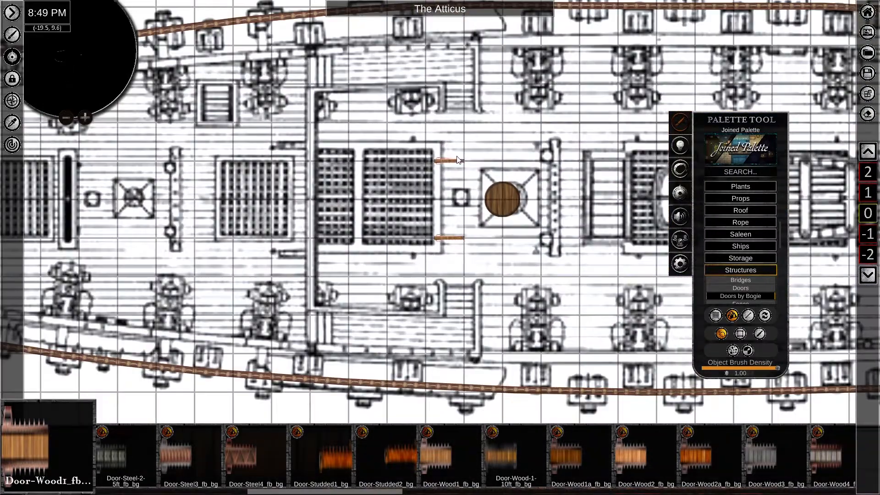
right_click(459, 160)
left_click_drag(463, 230, 395, 161)
right_click(458, 238)
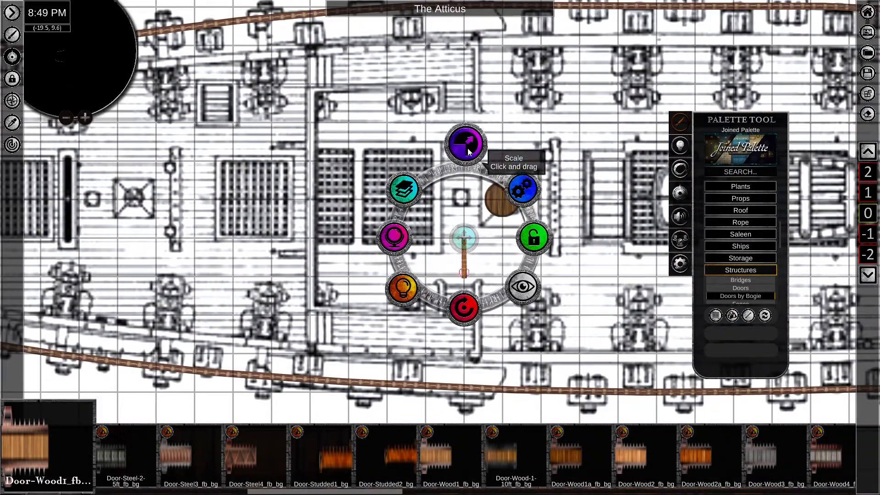
right_click(464, 149)
left_click_drag(465, 91, 465, 71)
Choose the Wood wall material and draw a straight wall between the two doors aft of the main mast.
scroll(468, 311, "down", 1)
scroll(738, 282, "down", 10)
left_click(738, 286)
scroll(738, 287, "down", 3)
left_click(739, 288)
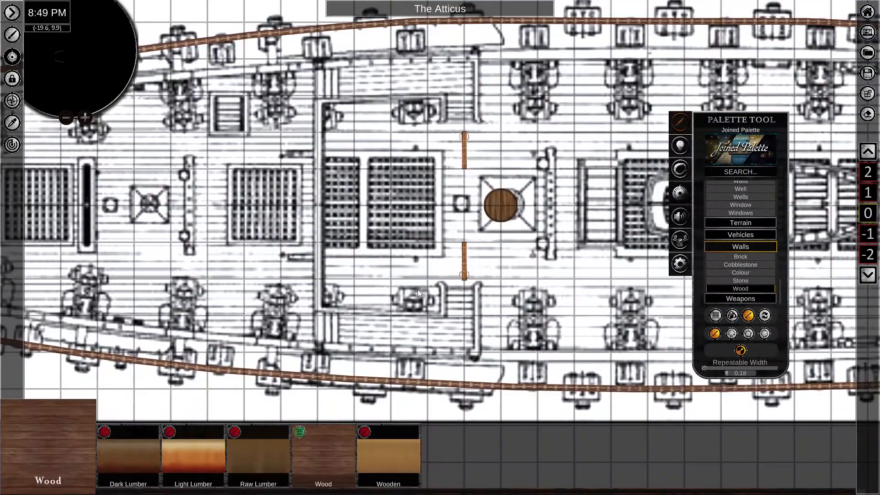
left_click(748, 334)
scroll(464, 284, "up", 3)
left_click(485, 202)
left_click(483, 408)
Extend the midship bulkhead with wood walls from the doors out to the hull on both sides.
left_click(748, 333)
left_click(497, 204)
left_click(497, 344)
left_click(471, 108)
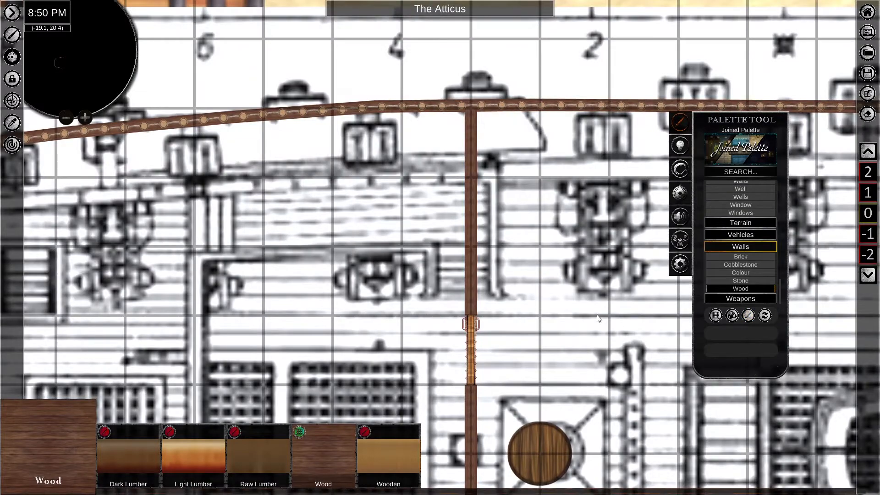
middle_click_drag(481, 440, 468, 90)
right_click(457, 104)
scroll(497, 229, "down", 4)
Copy the midship bulkhead's port door and place the duplicate further aft on the deck.
middle_click_drag(547, 106, 577, 209)
scroll(567, 416, "down", 3)
right_click(532, 219)
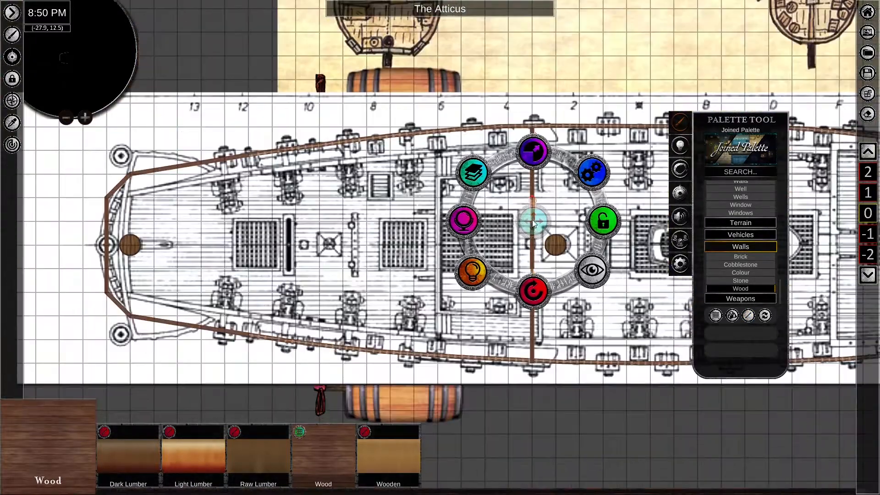
key("ctrl+v")
middle_click_drag(343, 269, 366, 211)
left_click_drag(366, 211, 367, 235)
Draw wood walls on both sides of the copied door to form a second bulkhead across the deck.
scroll(364, 260, "up", 4)
left_click(367, 256)
left_click(370, 308)
left_click(367, 158)
middle_click_drag(392, 55, 504, 418)
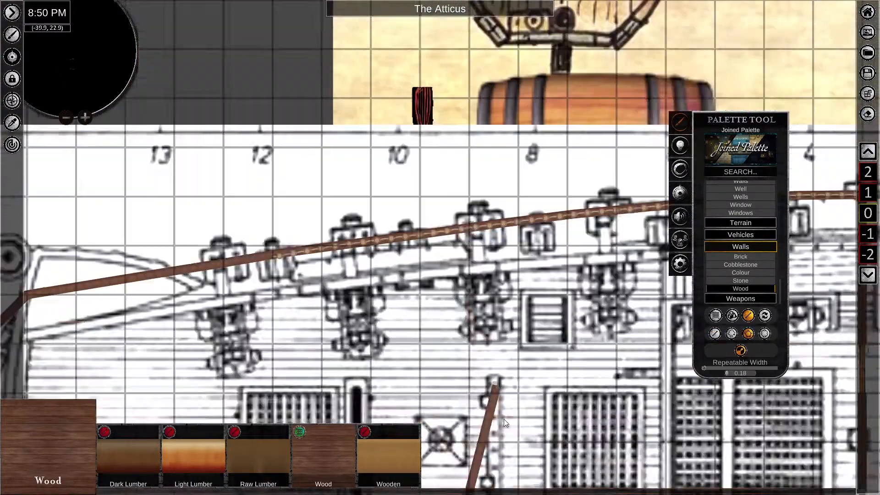
left_click(469, 229)
middle_click_drag(469, 234, 367, 23)
right_click(367, 301)
Select the second bulkhead with its door and move it further aft, over the sternmost grating.
scroll(367, 275, "down", 5)
scroll(275, 320, "up", 2)
right_click(395, 147)
scroll(394, 149, "up", 3)
right_click(393, 243)
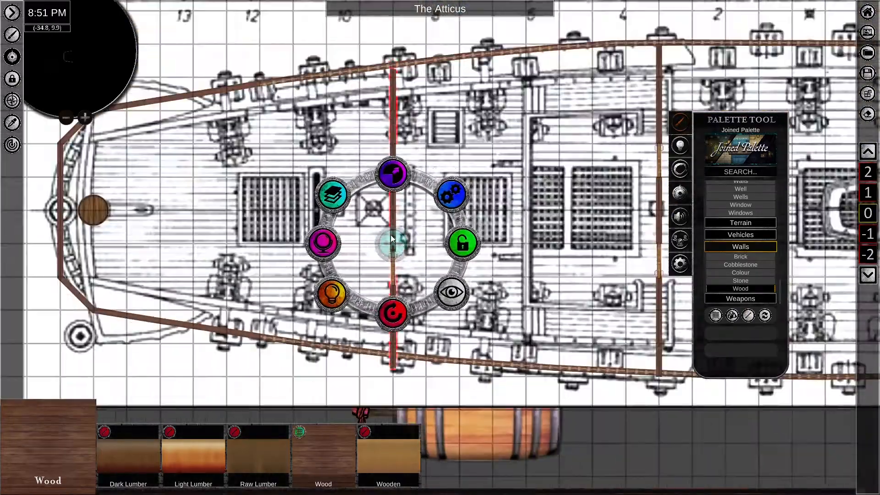
left_click_drag(391, 236, 259, 220)
Shorten the aft bulkhead's walls so they end at the hull instead of projecting past it.
right_click(258, 257)
right_click(261, 157)
scroll(318, 281, "up", 4)
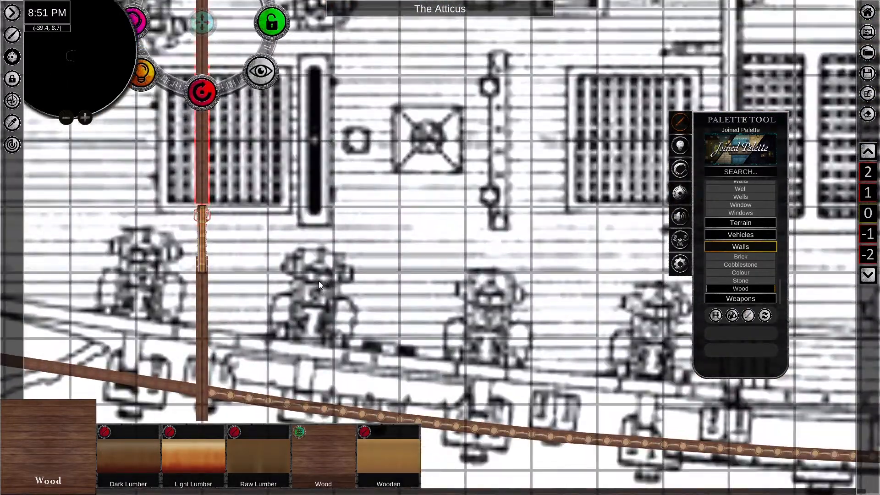
right_click(202, 312)
scroll(257, 340, "up", 4)
middle_click_drag(220, 426, 298, 321)
middle_click_drag(332, 158, 347, 475)
middle_click_drag(284, 28, 339, 477)
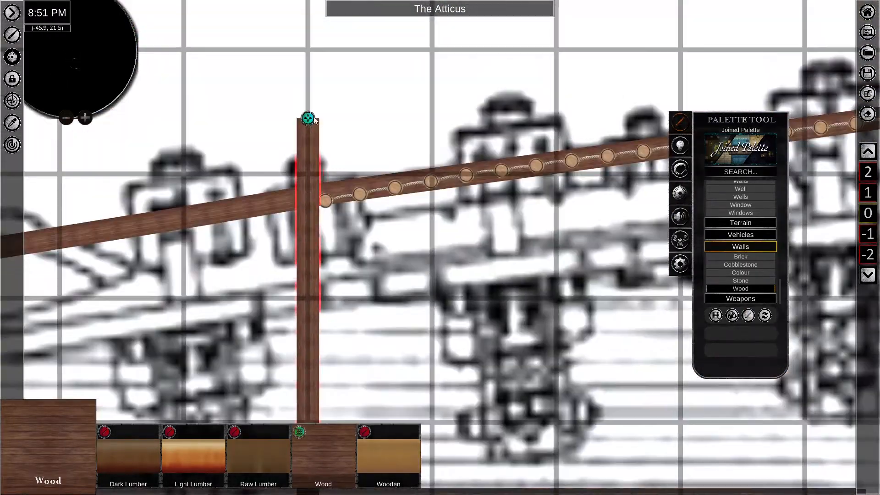
left_click_drag(314, 118, 314, 187)
scroll(403, 229, "down", 5)
Examine the joint between the aft bulkhead and the port hull rail.
middle_click_drag(138, 98, 322, 131)
right_click(324, 132)
middle_click_drag(449, 141, 492, 169)
scroll(492, 169, "down", 2)
right_click(289, 185)
right_click(289, 184)
scroll(289, 184, "up", 5)
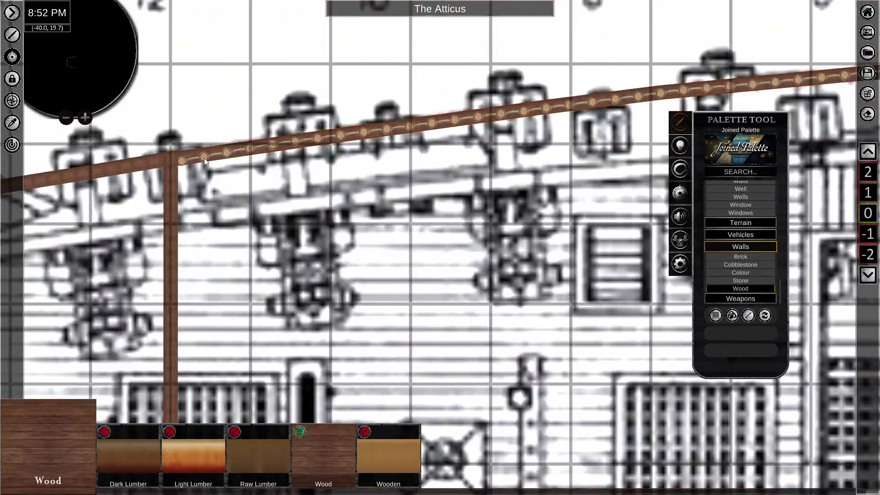
right_click(184, 155)
right_click(184, 154)
scroll(184, 155, "down", 5)
Adjust the repeatable points of the port rope railing, pulling its aft points forward past the midship bulkhead.
middle_click_drag(184, 155, 331, 197)
scroll(440, 206, "up", 2)
middle_click_drag(614, 206, 92, 142)
right_click(344, 132)
left_click(401, 173)
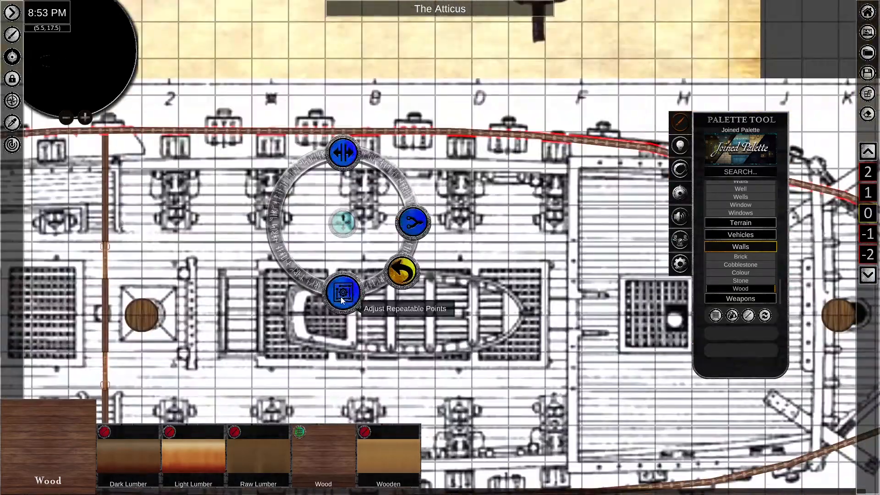
left_click(341, 297)
scroll(394, 175, "up", 4)
scroll(208, 179, "down", 4)
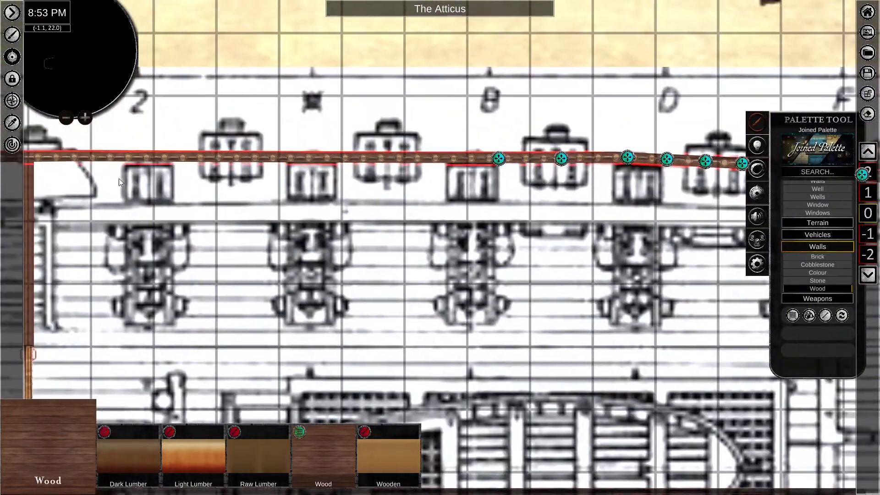
middle_click_drag(119, 178, 398, 169)
left_click_drag(95, 159, 559, 150)
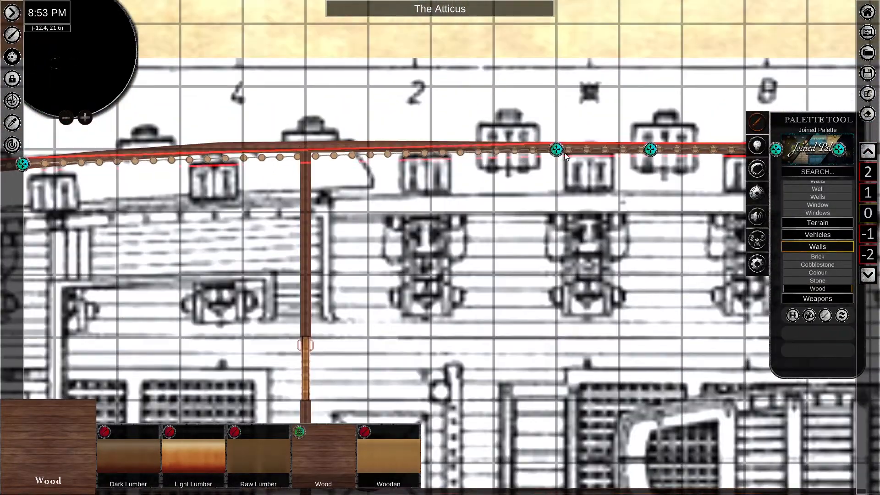
middle_click_drag(138, 174, 304, 166)
left_click_drag(119, 166, 664, 141)
left_click_drag(45, 173, 617, 141)
middle_click_drag(137, 174, 343, 175)
left_click_drag(78, 195, 708, 137)
left_click_drag(8, 203, 508, 146)
Realign the port railing's points along the hull so the rope starts at the midship bulkhead.
middle_click_drag(508, 146, 92, 215)
scroll(409, 214, "up", 3)
middle_click_drag(642, 215, 329, 237)
left_click_drag(461, 237, 466, 232)
middle_click_drag(137, 234, 555, 209)
left_click_drag(360, 211, 416, 207)
left_click_drag(301, 212, 346, 210)
left_click_drag(203, 202, 265, 204)
middle_click_drag(44, 220, 456, 228)
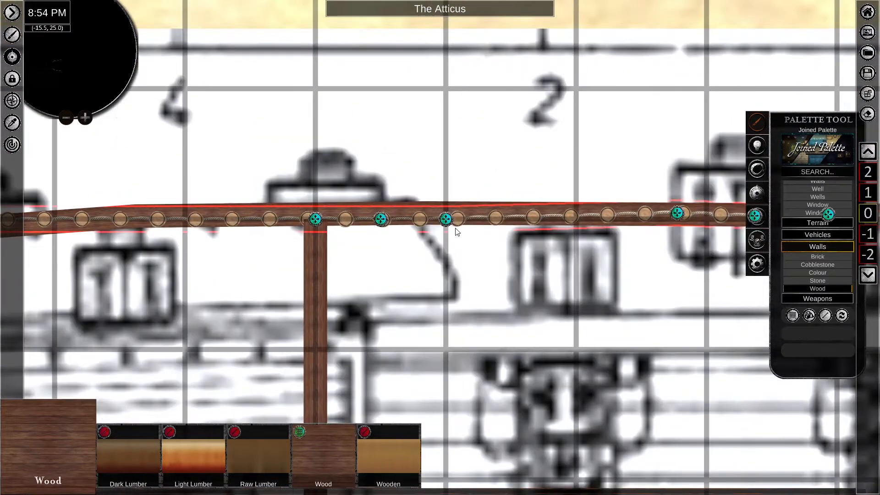
left_click_drag(316, 219, 457, 214)
middle_click_drag(138, 220, 444, 207)
left_click_drag(211, 218, 577, 204)
Open the starboard rope railing's points for adjustment and shift its forward points toward the bow.
scroll(620, 337, "down", 1)
middle_click_drag(620, 337, 489, 257)
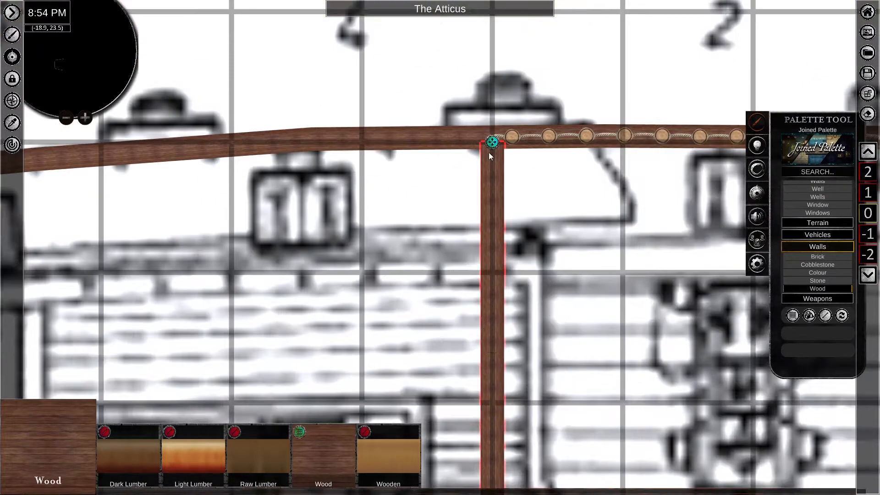
middle_click_drag(517, 367, 517, 175)
scroll(517, 175, "down", 5)
left_click(503, 181)
scroll(503, 180, "up", 4)
left_click_drag(223, 303, 340, 293)
left_click_drag(62, 309, 285, 299)
middle_click_drag(169, 339, 428, 303)
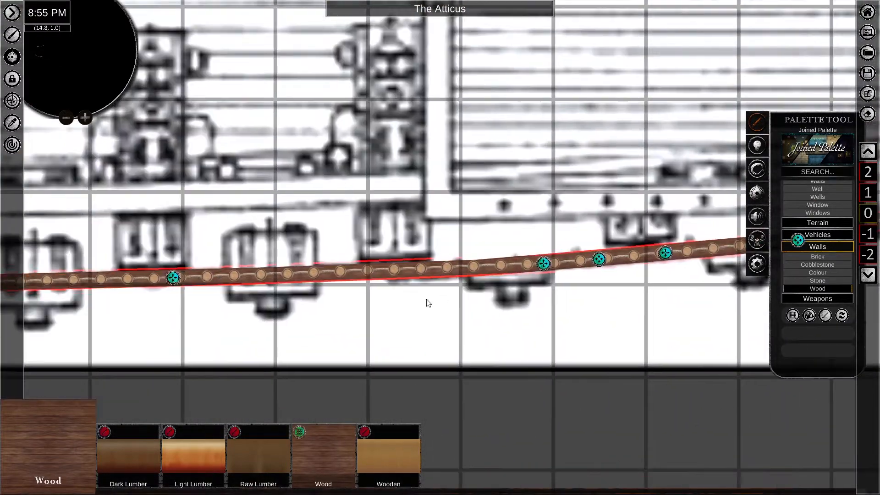
Pull the starboard railing's remaining aft points forward so the rope starts at the midship bulkhead.
left_click_drag(173, 277, 474, 267)
middle_click_drag(196, 304, 574, 287)
middle_click_drag(110, 291, 646, 287)
left_click_drag(75, 261, 376, 259)
middle_click_drag(110, 297, 700, 297)
left_click_drag(123, 255, 724, 260)
left_click_drag(8, 249, 677, 260)
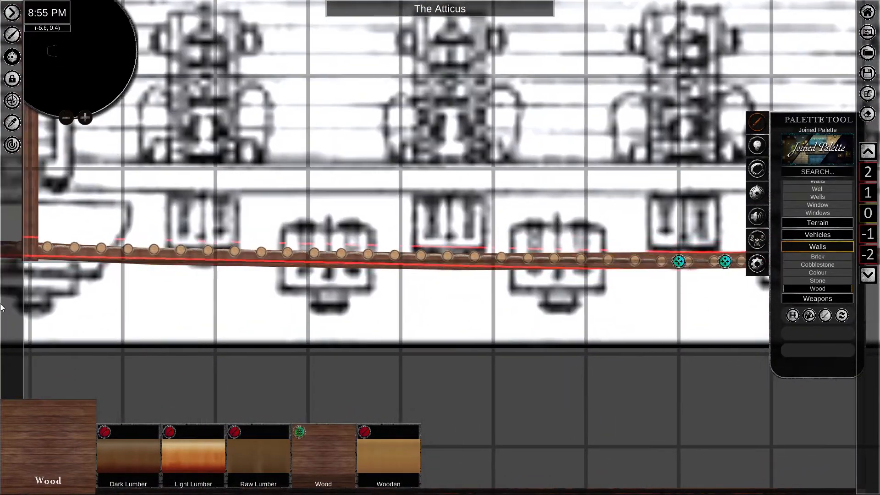
middle_click_drag(4, 304, 369, 307)
left_click_drag(176, 249, 721, 265)
middle_click_drag(205, 271, 588, 277)
scroll(588, 278, "down", 3)
middle_click_drag(430, 291, 385, 292)
left_click_drag(328, 252, 732, 275)
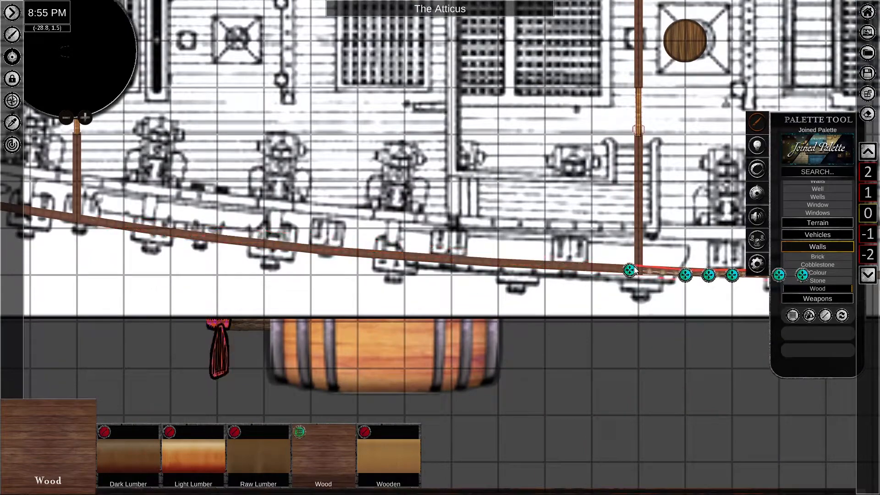
Line up the starboard railing's points with the hull edge forward of the midship bulkhead.
scroll(634, 270, "up", 5)
middle_click_drag(633, 271, 312, 241)
middle_click_drag(545, 294, 354, 295)
left_click_drag(350, 276, 358, 257)
left_click_drag(461, 276, 466, 261)
middle_click_drag(687, 293, 324, 297)
left_click_drag(433, 277, 433, 272)
middle_click_drag(733, 311, 665, 272)
scroll(364, 326, "down", 4)
scroll(599, 294, "down", 3)
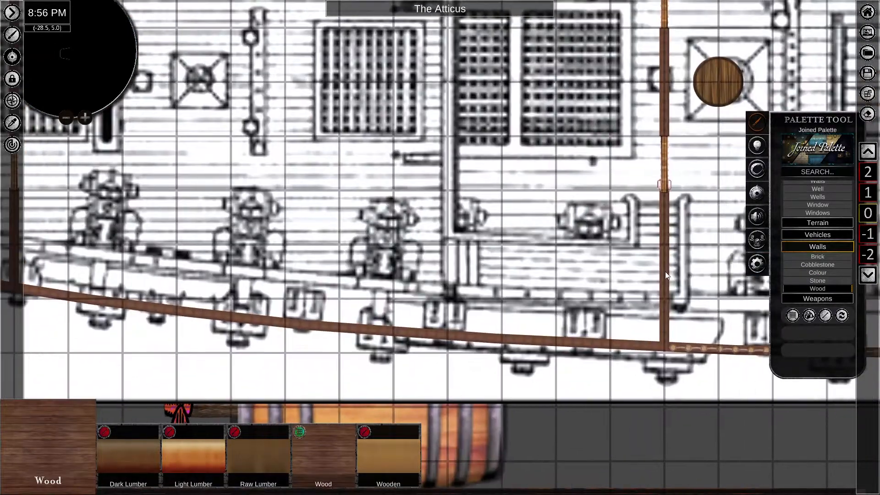
right_click(664, 272)
right_click(664, 81)
left_click(664, 151)
middle_click_drag(137, 183, 474, 311)
right_click(350, 248)
left_click(349, 319)
middle_click_drag(350, 382, 130, 235)
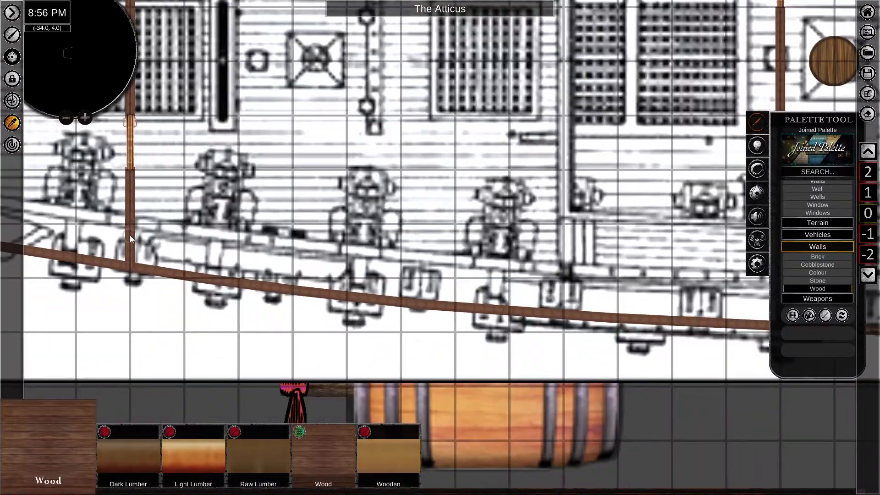
Sample the aft bulkhead's wood material and trace a wood wall along the starboard hull toward the midship bulkhead.
left_click(131, 235)
scroll(132, 266, "up", 4)
left_click(682, 343)
middle_click_drag(682, 343, 250, 276)
left_click(680, 304)
middle_click_drag(681, 304, 255, 280)
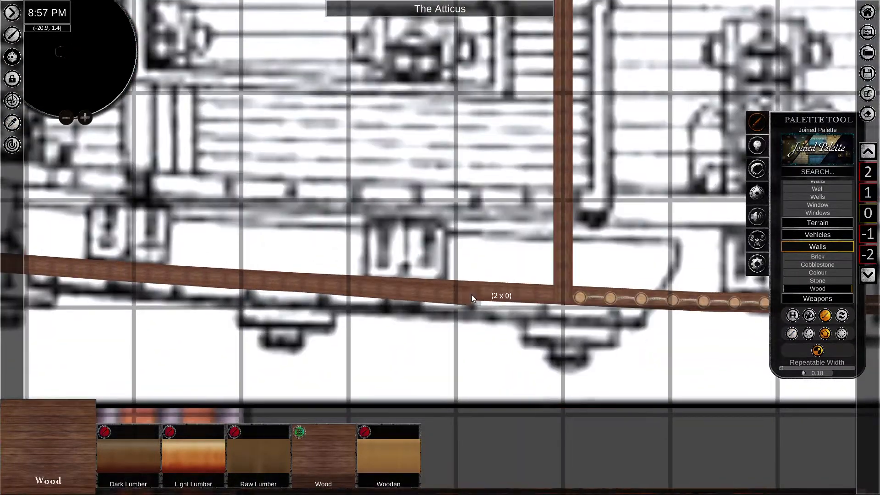
middle_click_drag(192, 275, 678, 293)
middle_click_drag(193, 275, 678, 294)
right_click(349, 301)
middle_click_drag(468, 91, 348, 369)
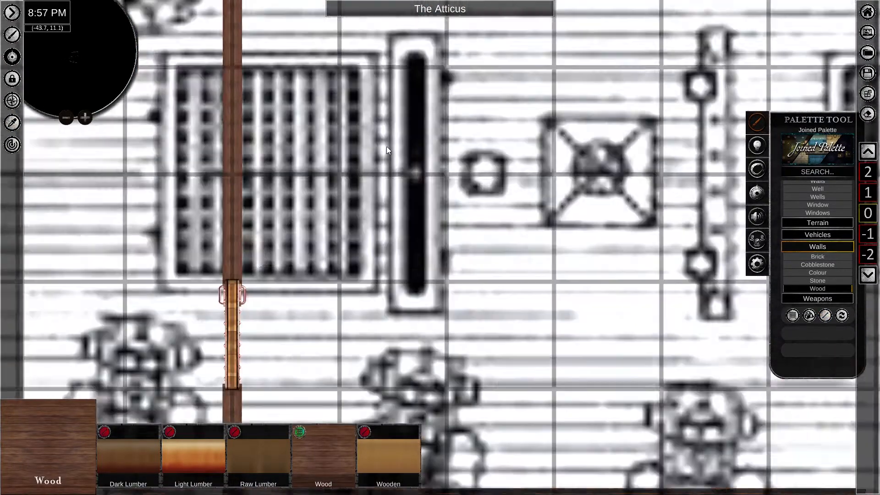
Trace a wood wall along the port hull edge from the aft bulkhead to the midship bulkhead.
middle_click_drag(387, 147, 380, 395)
left_click(826, 315)
middle_click_drag(680, 224, 284, 221)
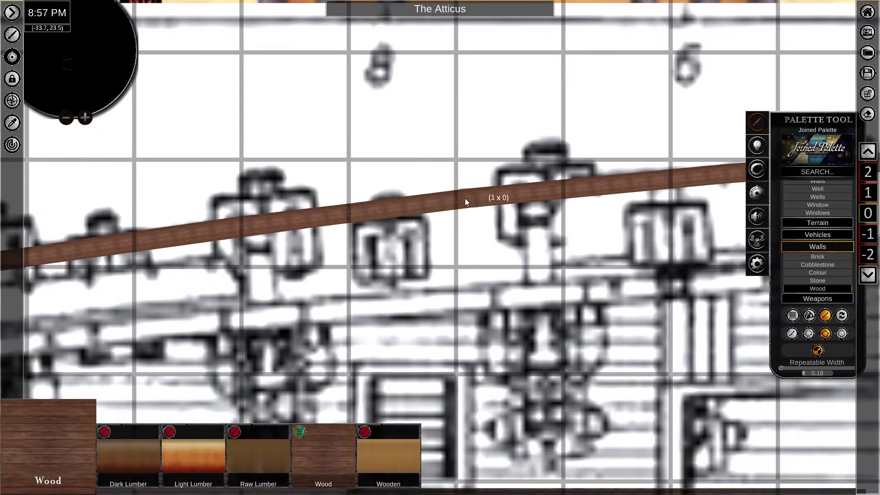
middle_click_drag(683, 179, 249, 199)
right_click(675, 179)
scroll(675, 179, "down", 5)
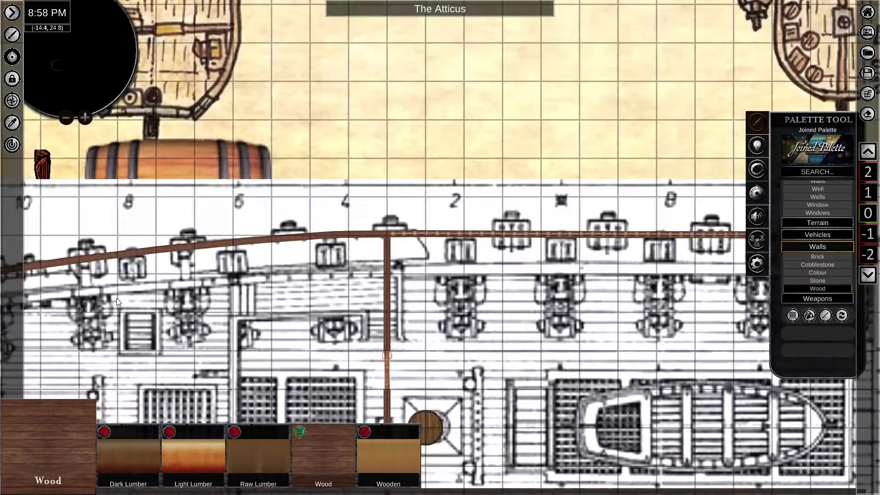
Select the port and starboard hull walls together with the aft and midship bulkheads.
middle_click_drag(321, 362, 680, 171)
left_click(747, 87)
left_click(519, 64, "shift")
left_click(284, 201, "shift")
left_click(641, 424, "shift")
middle_click_drag(643, 401, 520, 379)
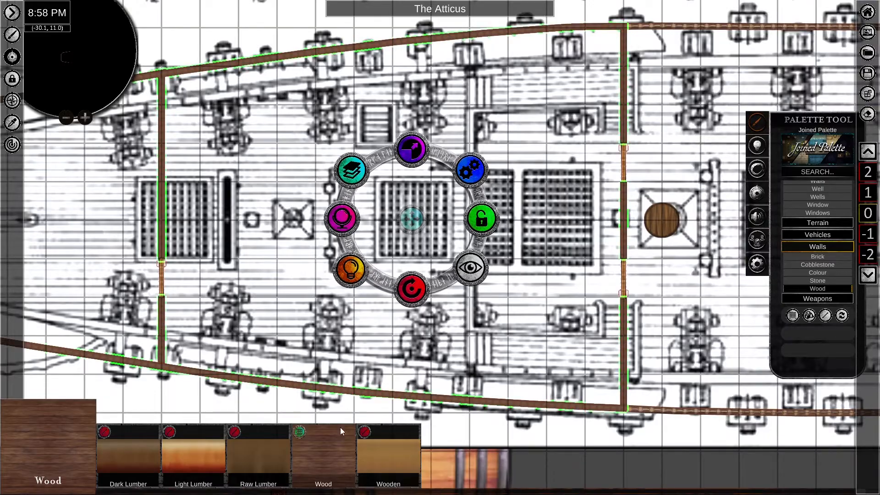
middle_click_drag(340, 427, 440, 23)
scroll(436, 272, "up", 3)
key("Right")
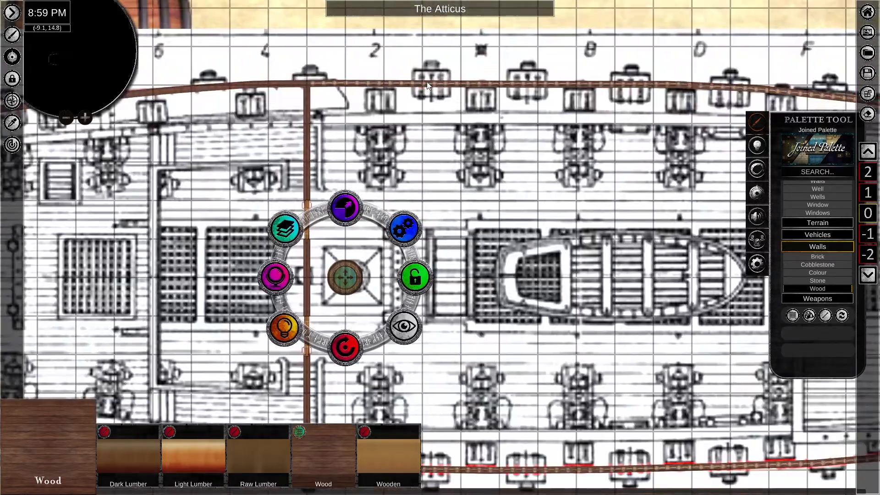
right_click(427, 82)
Copy the stern hull walls and the aft bulkhead up one level, and check the neighbouring levels.
middle_click_drag(427, 86, 529, 5)
scroll(440, 248, "down", 5)
middle_click_drag(300, 387, 279, 311)
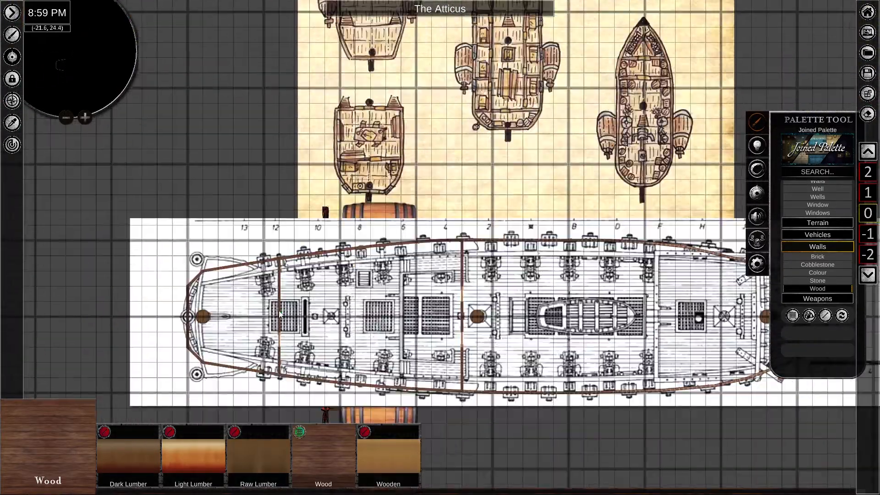
left_click(278, 310)
scroll(321, 275, "up", 3)
left_click(324, 246)
scroll(324, 246, "up", 3)
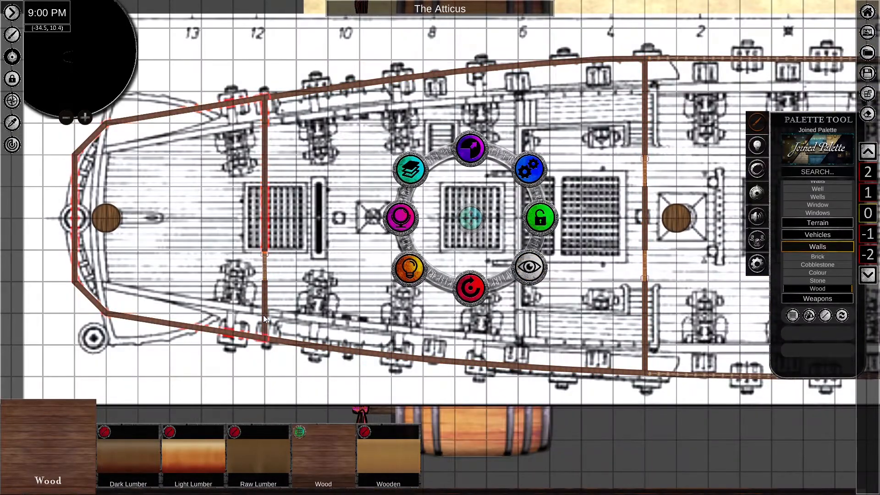
left_click(264, 315)
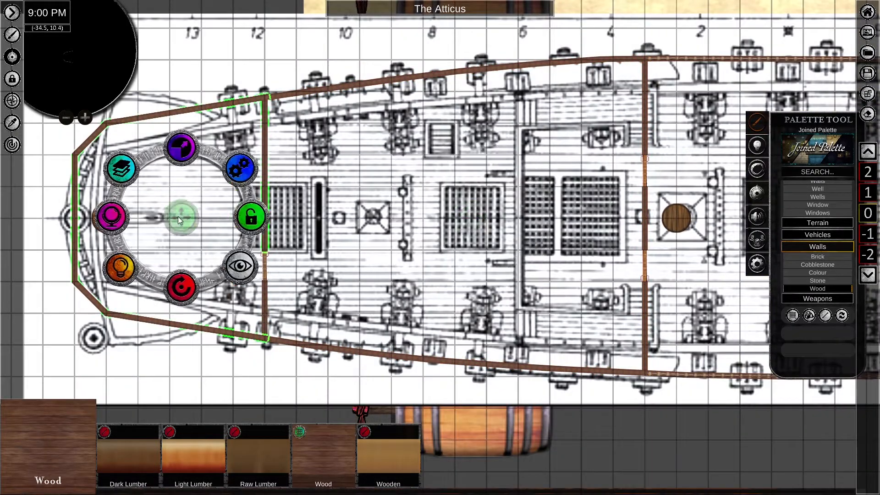
left_click(121, 169)
left_click(172, 150)
right_click(173, 150)
left_click(867, 275)
left_click(868, 152)
left_click(867, 151)
left_click(868, 275)
left_click(868, 275)
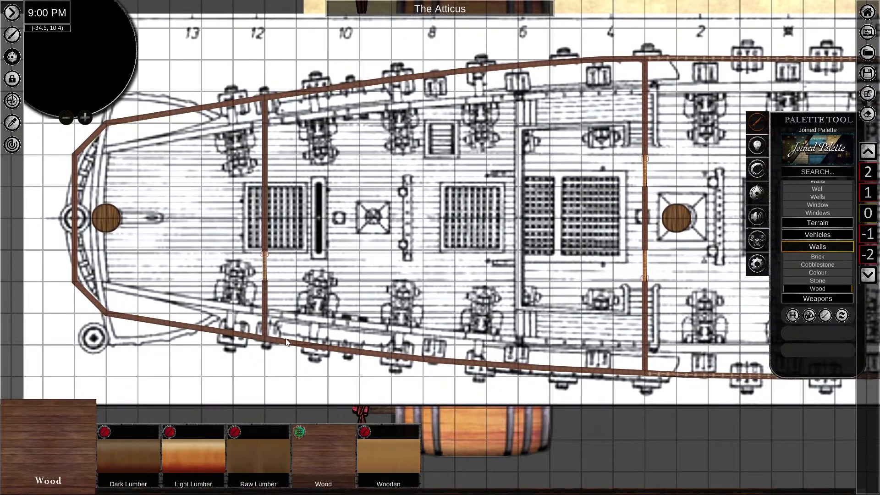
Copy the starboard and port hull walls between the two bulkheads up to level 1.
left_click(286, 342)
left_click(410, 169)
left_click(472, 149)
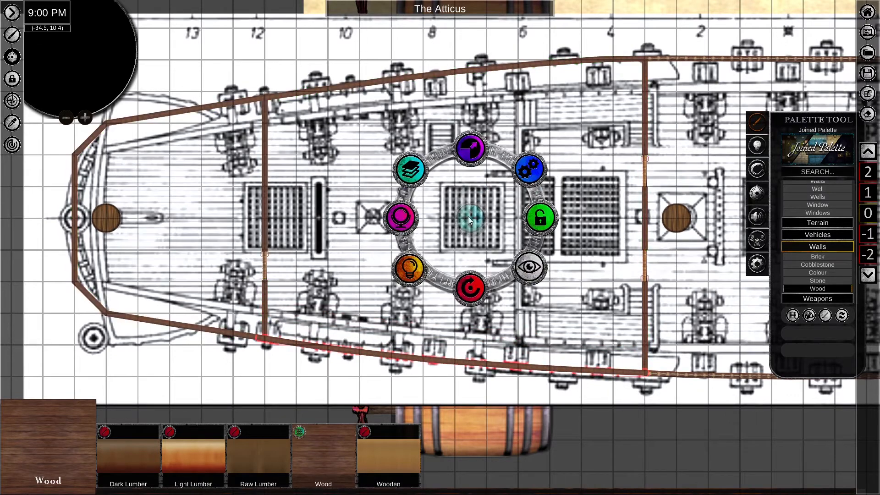
left_click(358, 84)
left_click(321, 325)
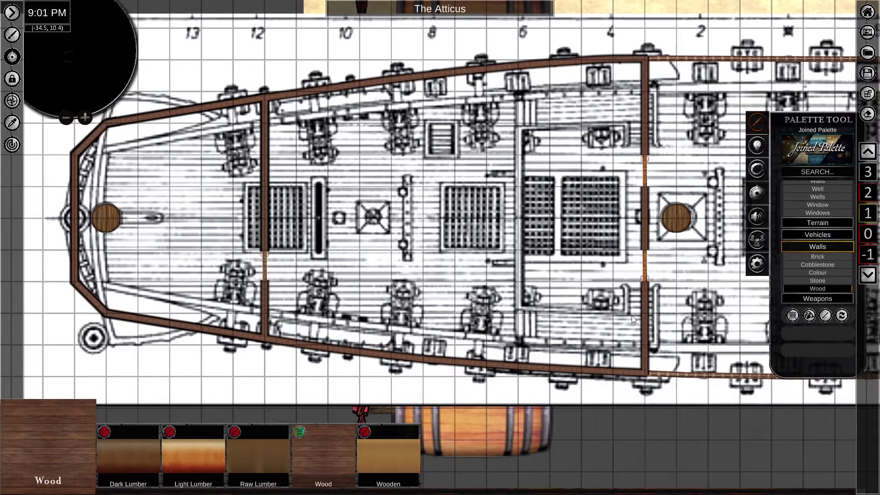
Copy the aft bulkhead from level 1 up to level 2 and switch to level 2.
left_click(265, 216)
left_click(109, 170)
left_click(170, 149)
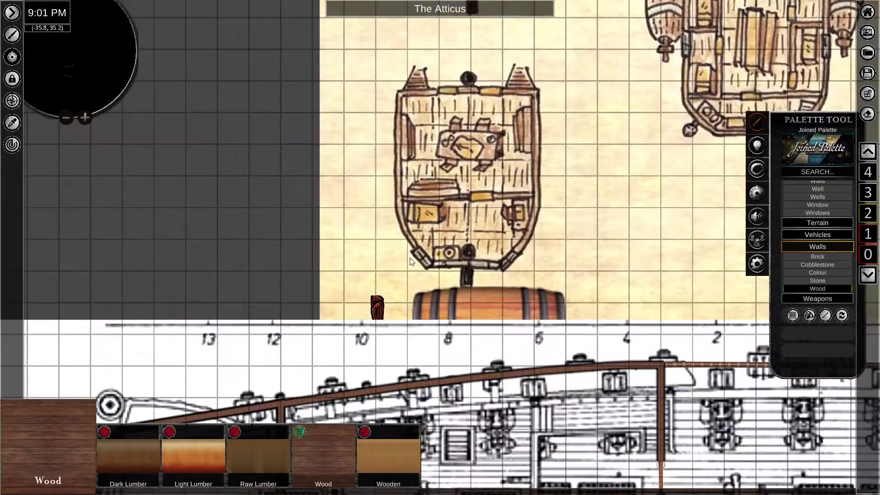
scroll(479, 259, "down", 5)
left_click(387, 225)
left_click(492, 220)
left_click(386, 242)
left_click(385, 243)
scroll(412, 252, "up", 5)
Close the door gap in the level 2 aft bulkhead so it runs unbroken from hull to hull.
left_click(352, 241)
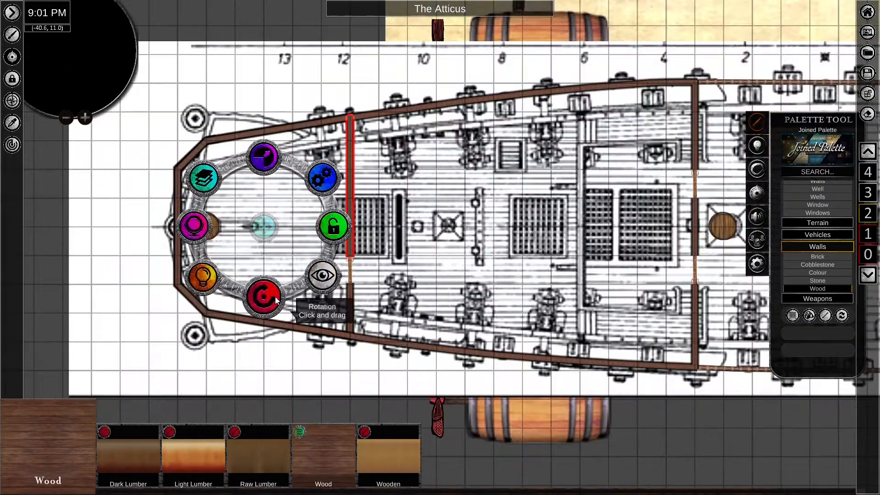
left_click(324, 276)
scroll(352, 273, "up", 5)
scroll(331, 386, "up", 5)
scroll(339, 243, "down", 5)
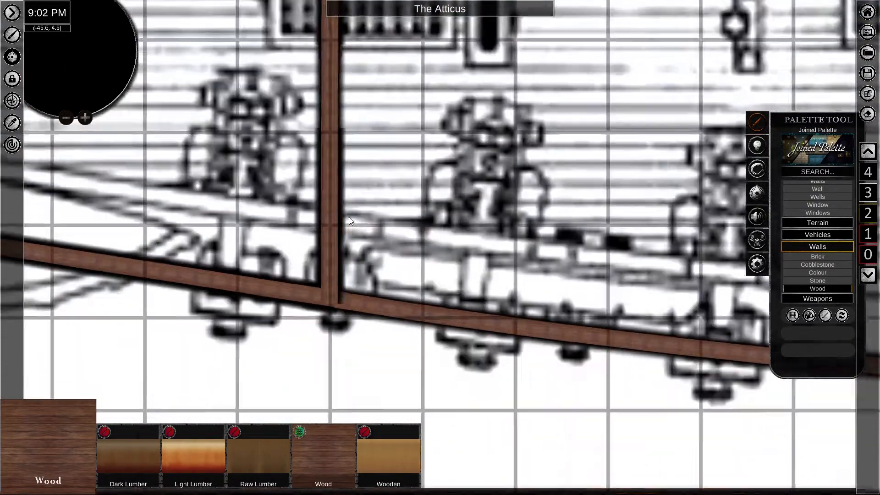
scroll(403, 229, "up", 5)
scroll(493, 259, "down", 8)
left_click(493, 256)
scroll(814, 261, "up", 2)
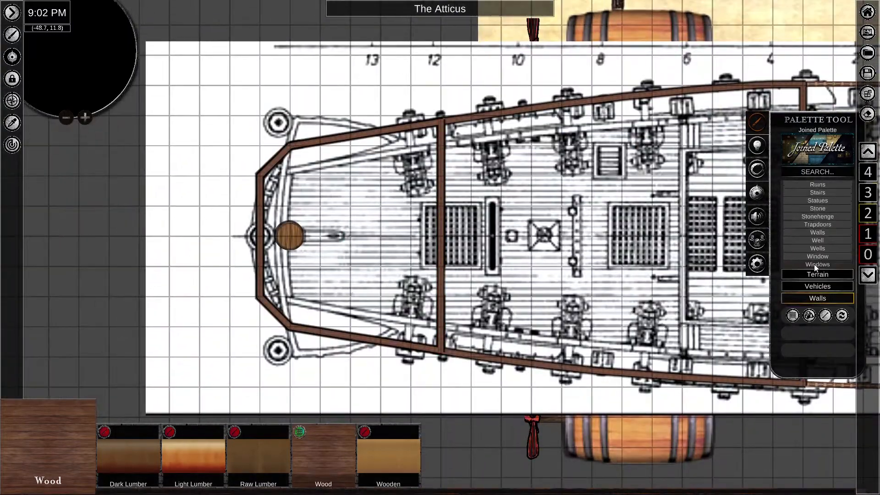
Add a WallEdge terrain edge along the aft bulkhead from hull to hull on level 2.
left_click(817, 273)
left_click(824, 275)
right_click(441, 236)
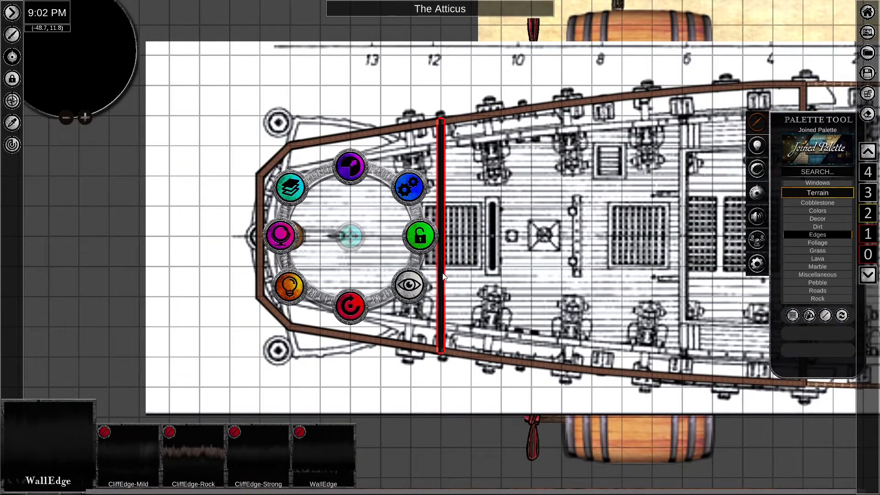
left_click(291, 285)
Align the WallEdge's points with the forward face of the aft bulkhead.
scroll(448, 290, "up", 5)
scroll(413, 312, "down", 3)
scroll(392, 367, "up", 6)
left_click_drag(359, 298, 358, 298)
key("w")
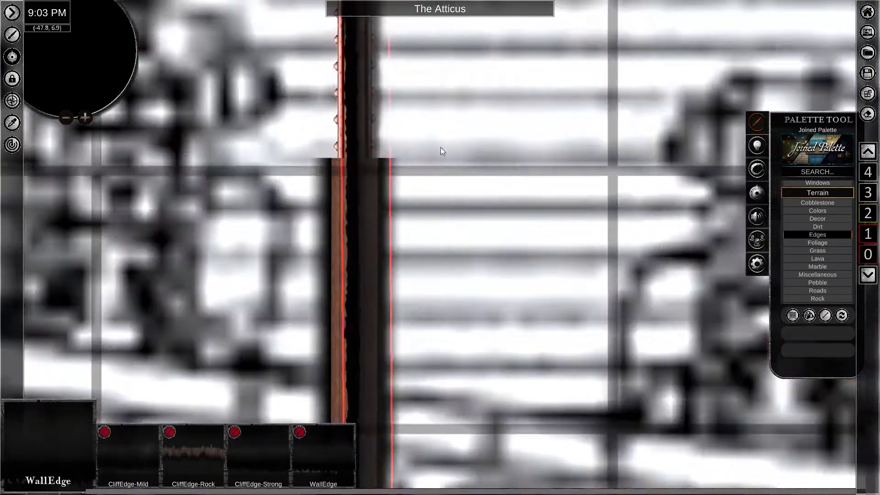
left_click_drag(397, 113, 407, 126)
left_click(471, 300)
scroll(471, 300, "down", 6)
key("s")
scroll(411, 85, "down", 8)
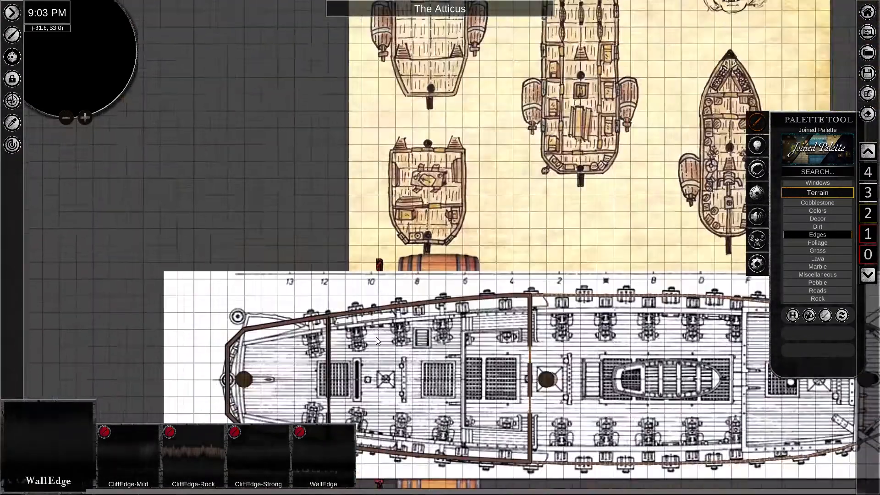
Place a FortStaircaseUp against the forward face of the aft bulkhead at its starboard end, and assign it to level 1.
key("s")
scroll(817, 193, "up", 2)
left_click(818, 188)
left_click(193, 456)
left_click(345, 252)
right_click(310, 276)
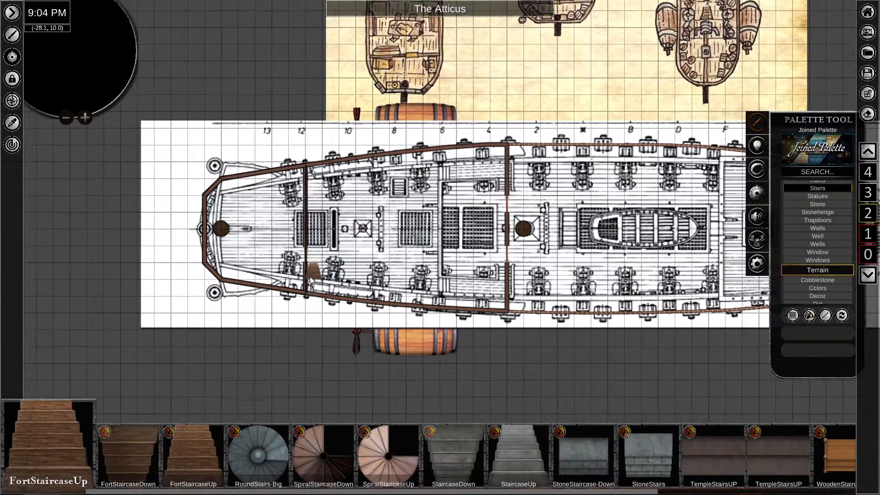
right_click(312, 273)
left_click_drag(314, 339, 507, 396)
scroll(294, 280, "up", 6)
left_click_drag(403, 238, 403, 264)
scroll(389, 213, "down", 3)
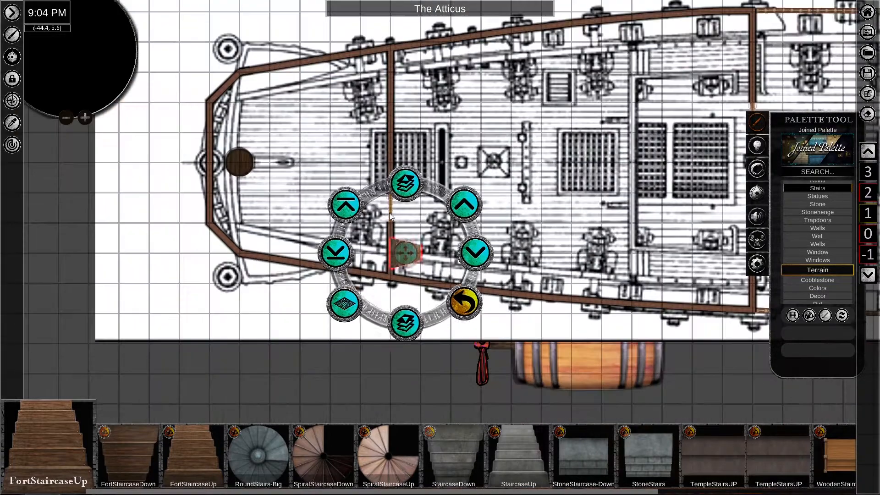
Adjust the end point of the port stern hull wall where it meets the aft bulkhead on level 1.
left_click(390, 163)
scroll(385, 248, "up", 5)
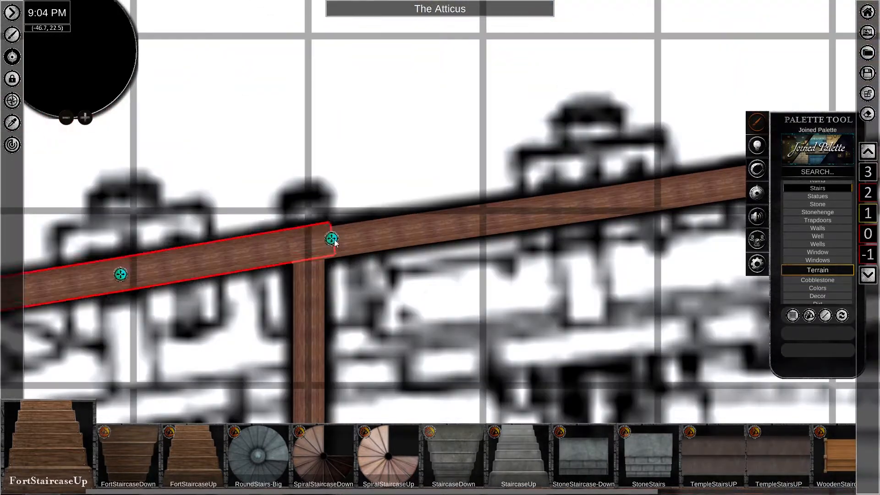
scroll(335, 243, "down", 6)
Run a WallEdge terrain edge along the midship bulkhead on level 1, ending at the port hull wall.
left_click(671, 126)
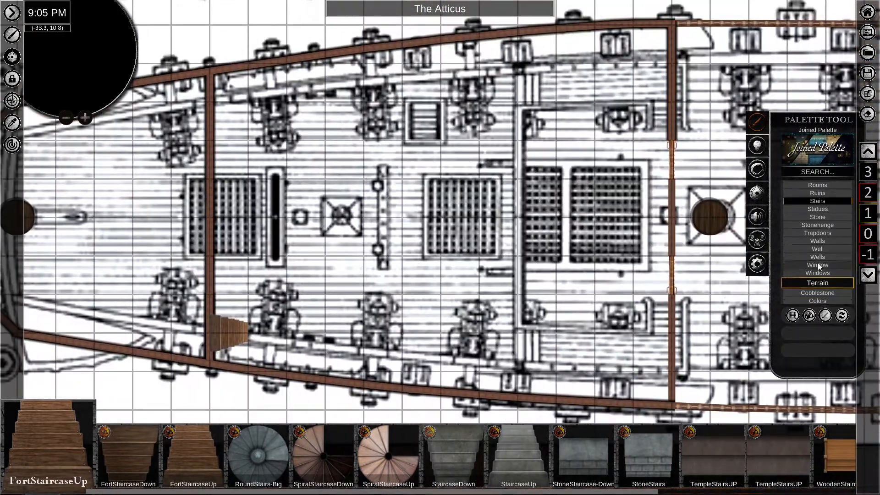
scroll(819, 266, "down", 2)
left_click(818, 277)
scroll(676, 409, "down", 5)
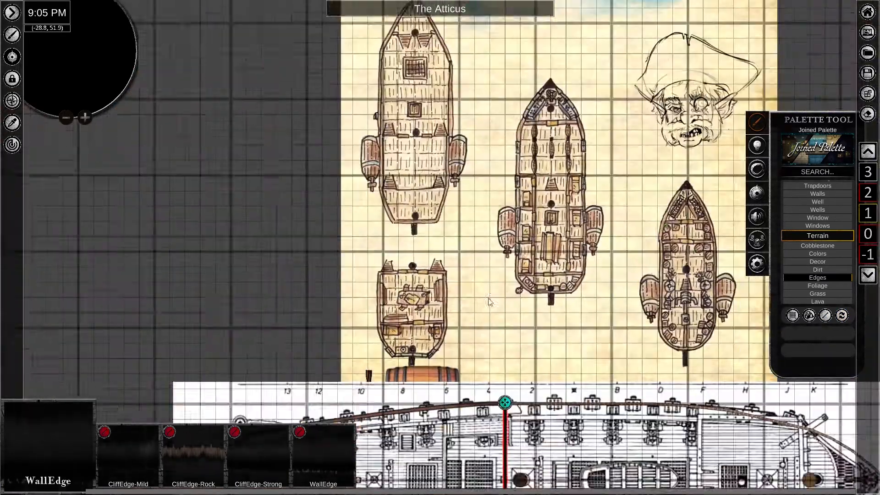
scroll(366, 358, "up", 10)
scroll(453, 124, "down", 5)
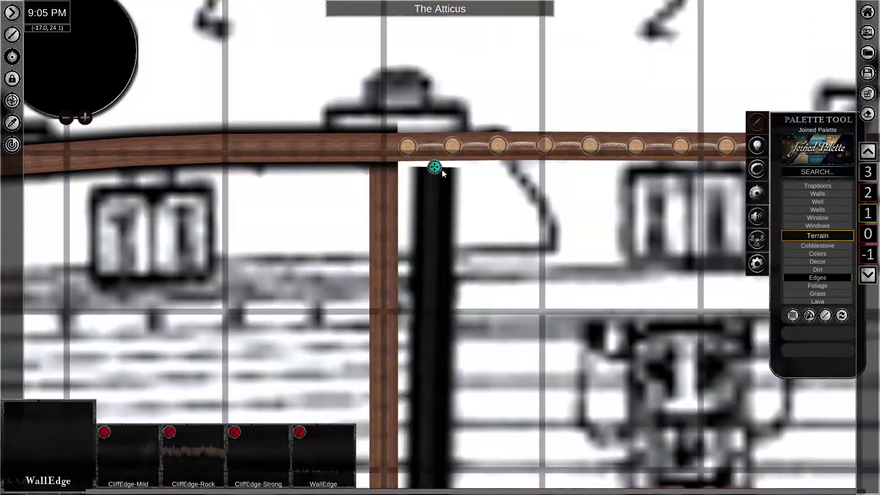
scroll(463, 298, "down", 3)
Shift the midship WallEdge so that it sits against the bulkhead.
left_click(250, 294)
left_click(418, 152)
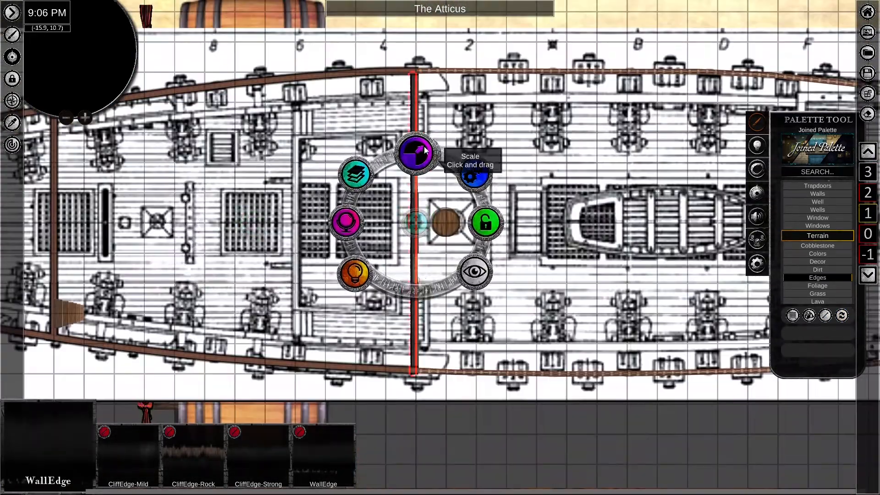
scroll(459, 266, "up", 5)
left_click_drag(319, 76, 338, 77)
Copy the wooden staircase to the port end of the aft bulkhead and to both ends of the midship bulkhead.
scroll(426, 327, "down", 5)
left_click(150, 336)
left_click(154, 202)
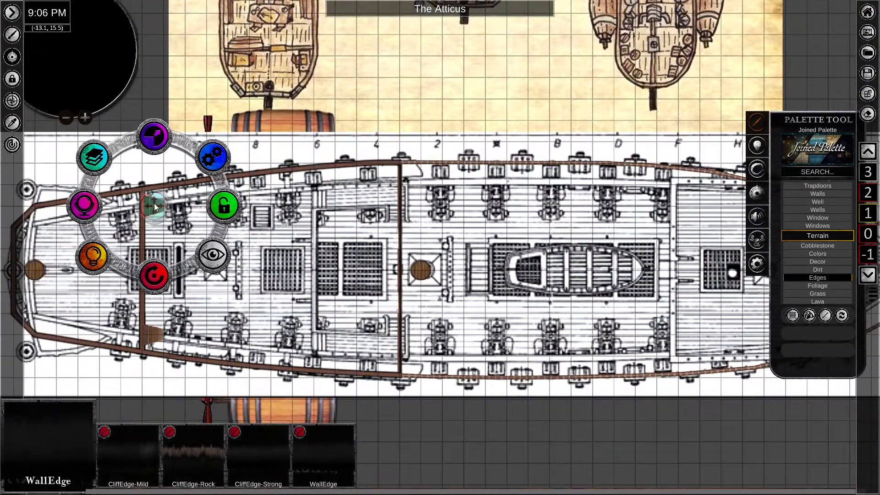
scroll(154, 203, "up", 5)
scroll(188, 146, "down", 5)
left_click(435, 139)
left_click_drag(435, 140, 439, 154)
left_click(435, 301)
Adjust the port end of the aft bulkhead's WallEdge on level 2 so it meets the hull wall.
left_click(867, 152)
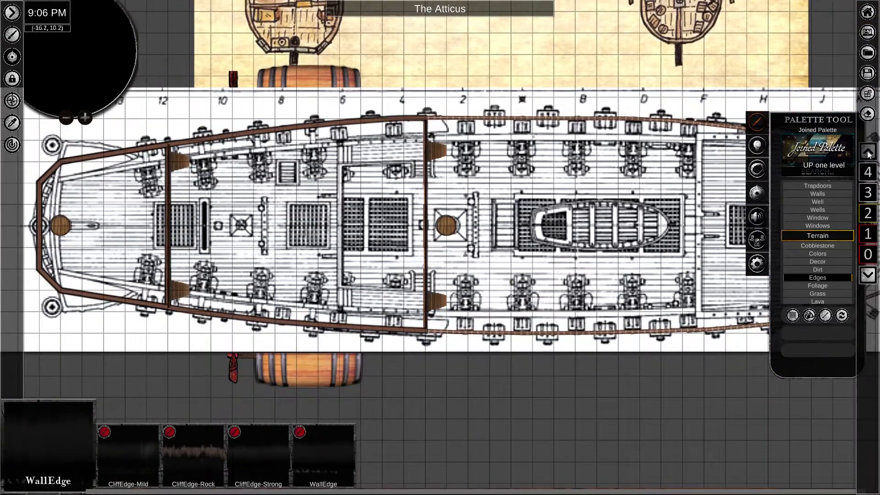
left_click(32, 226)
scroll(172, 311, "up", 5)
left_click(162, 293)
scroll(216, 321, "down", 4)
scroll(275, 165, "up", 5)
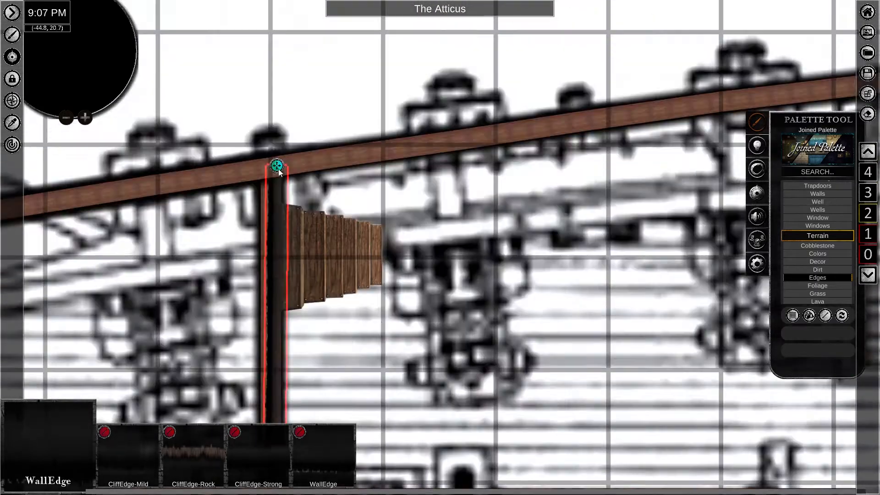
left_click(278, 169)
scroll(278, 169, "down", 5)
Choose the RopePlankBridgePost-Seamless fence and draw a rope railing along the midship bulkhead on level 1.
left_click(868, 275)
left_click(868, 275)
left_click(669, 395)
middle_click_drag(669, 394, 415, 389)
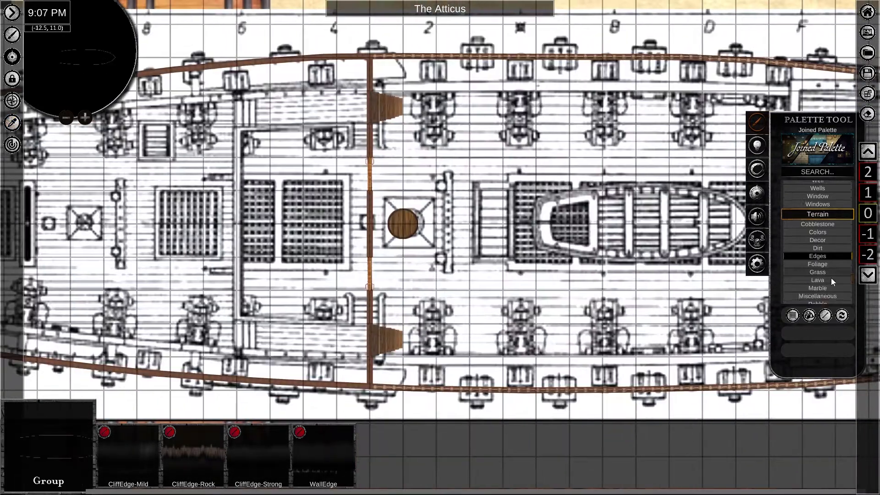
scroll(831, 278, "up", 5)
left_click(817, 215)
left_click(868, 152)
left_click(193, 456)
left_click(825, 333)
scroll(412, 339, "up", 4)
left_click(346, 228)
middle_click_drag(397, 270, 359, 128)
Draw a rope railing along the aft bulkhead on level 2 between its port and starboard staircases.
left_click(867, 152)
middle_click_drag(183, 284, 688, 256)
left_click(353, 45)
left_click(353, 302)
left_click(825, 316)
Shift the port-side points of the aft railing forward to line it up with the bulkhead.
middle_click_drag(395, 79, 434, 295)
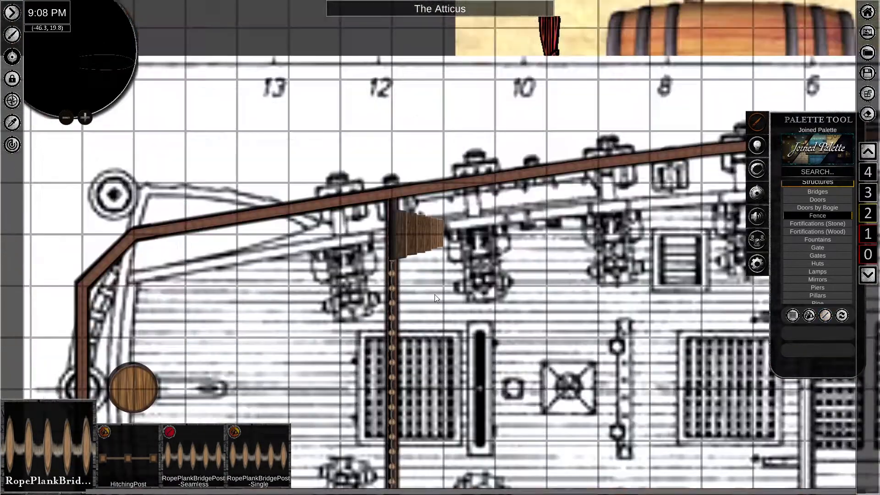
scroll(394, 403, "up", 5)
middle_click_drag(447, 472, 446, 147)
scroll(447, 147, "up", 4)
left_click_drag(362, 402, 379, 403)
middle_click_drag(429, 55, 470, 457)
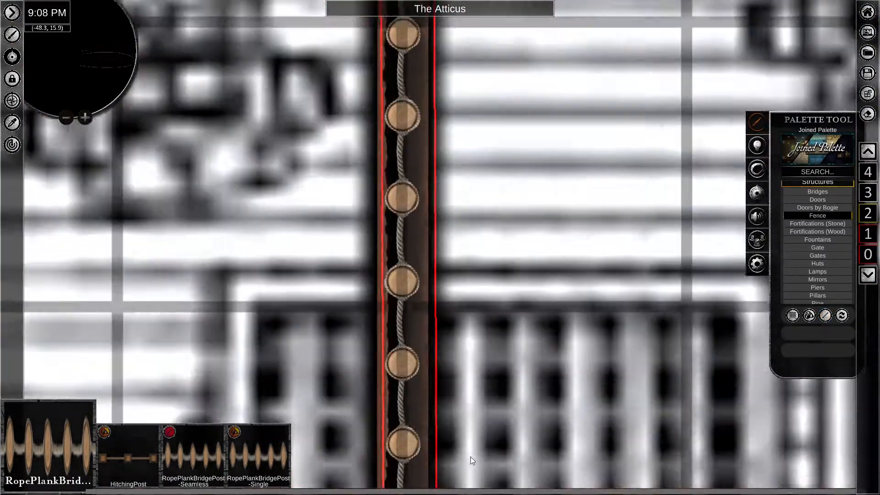
middle_click_drag(440, 69, 465, 436)
left_click_drag(431, 43, 448, 43)
Line up the aft railing's starboard end points with the bulkhead beside the starboard staircase.
scroll(436, 89, "down", 3)
middle_click_drag(527, 426, 431, 412)
scroll(378, 83, "up", 4)
left_click_drag(374, 83, 378, 83)
middle_click_drag(394, 436, 398, 92)
left_click_drag(382, 199, 387, 199)
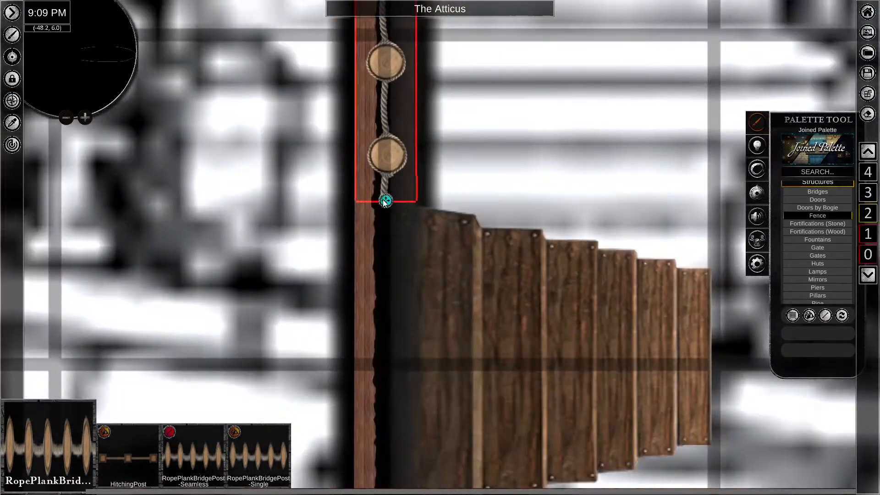
Split the level 1 midship railing at the port staircase and delete the rope segment across the stairs.
scroll(387, 199, "down", 10)
scroll(267, 381, "up", 8)
left_click(868, 275)
middle_click_drag(495, 68, 486, 302)
scroll(491, 228, "up", 8)
scroll(491, 220, "down", 3)
left_click(432, 254)
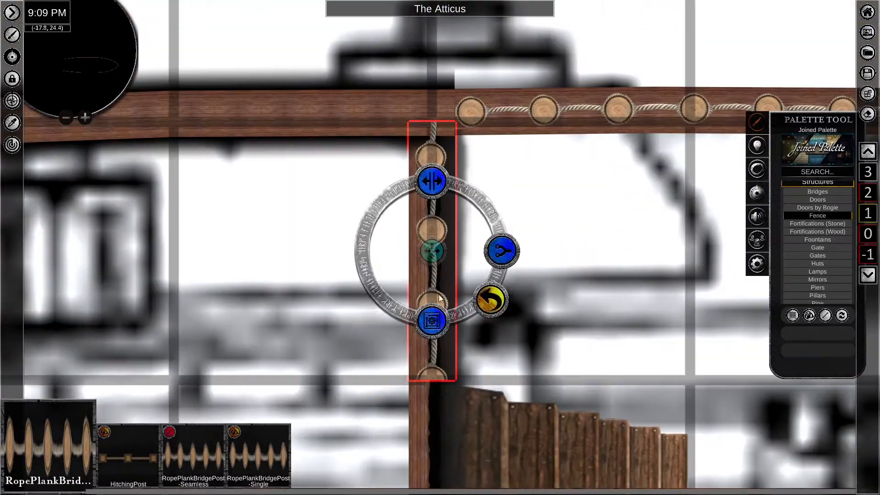
key("Delete")
Clear the rope segment across the starboard staircase from the midship railing, keeping the stub to the starboard hull.
scroll(525, 390, "down", 4)
middle_click_drag(530, 406, 541, 92)
scroll(546, 389, "up", 4)
middle_click_drag(546, 389, 544, 55)
left_click(452, 346)
scroll(469, 356, "up", 5)
key("Delete")
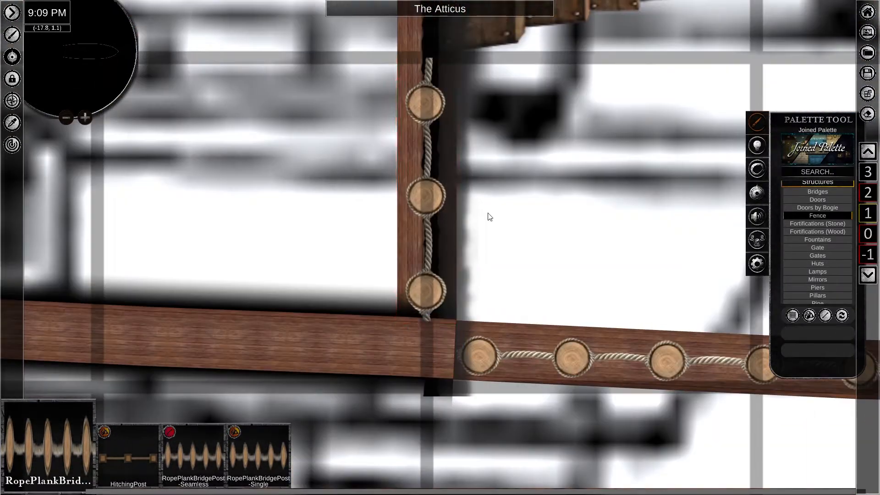
Fit the centre section of the level 1 midship railing between the two staircases by moving its end points.
scroll(426, 220, "down", 5)
left_click(424, 213)
left_click(426, 256)
scroll(437, 294, "down", 5)
scroll(438, 313, "up", 8)
left_click_drag(393, 282, 381, 216)
middle_click_drag(477, 46, 509, 458)
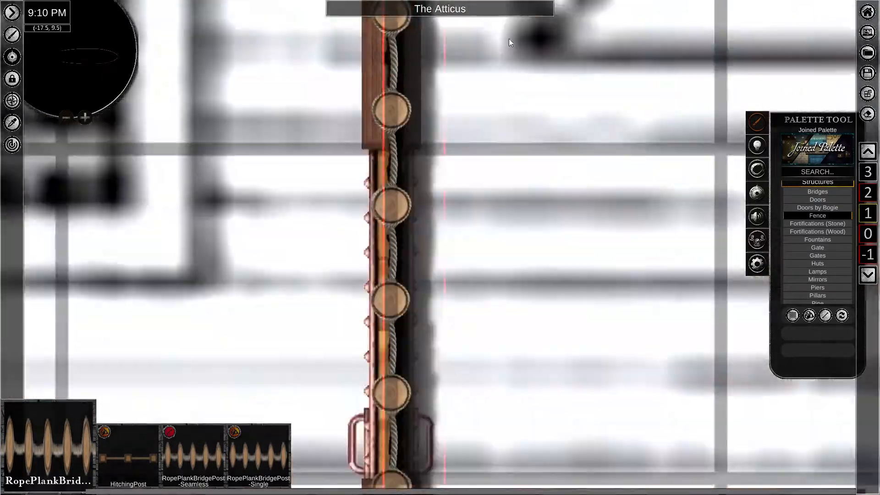
middle_click_drag(509, 39, 504, 459)
left_click_drag(410, 156, 410, 216)
scroll(557, 284, "down", 10)
Copy the midship railing's centre section and paste it over the forward bulkhead near the bow.
middle_click_drag(541, 395, 202, 239)
scroll(202, 239, "up", 10)
left_click(211, 241)
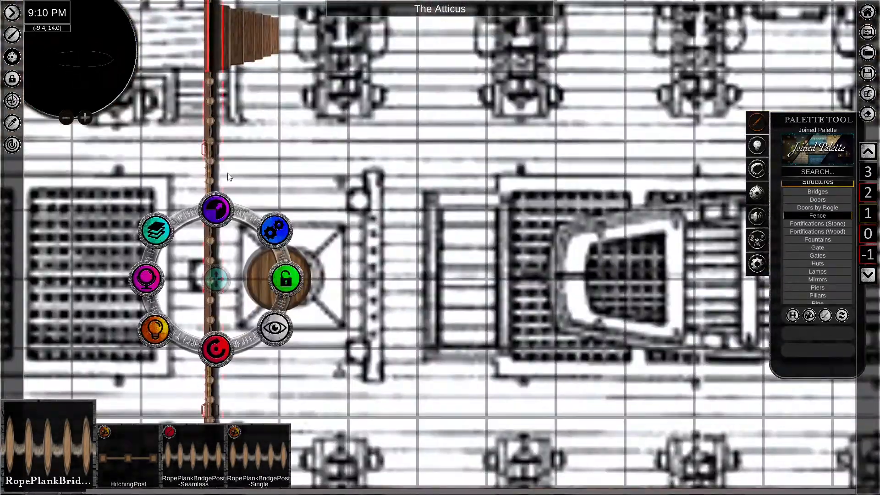
scroll(228, 177, "down", 10)
middle_click_drag(228, 177, 472, 260)
middle_click_drag(721, 157, 433, 93)
key("ctrl+v")
scroll(465, 163, "up", 5)
key("ctrl+v")
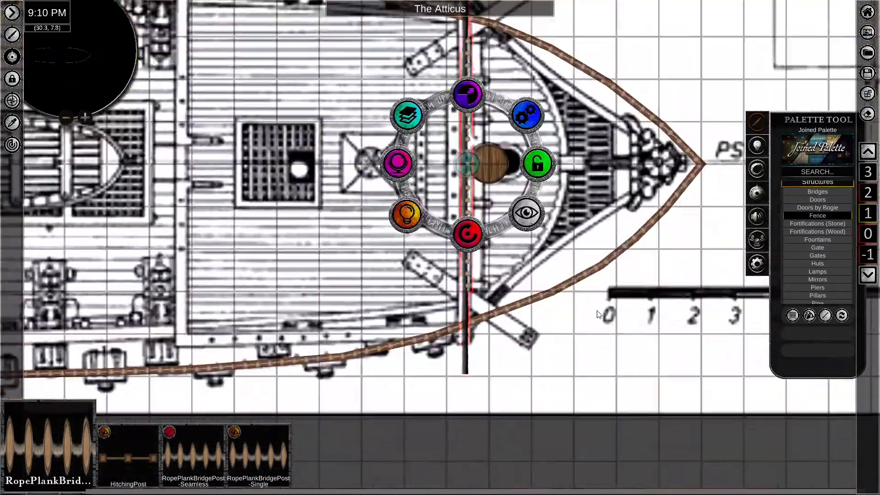
Align the pasted railing with the forward bulkhead and bring its port end to the hull.
scroll(532, 229, "up", 6)
left_click(389, 85)
left_click(389, 84)
scroll(452, 435, "up", 6)
left_click_drag(427, 485, 429, 317)
scroll(498, 275, "down", 8)
middle_click_drag(509, 174, 513, 448)
left_click(484, 216)
scroll(486, 183, "up", 8)
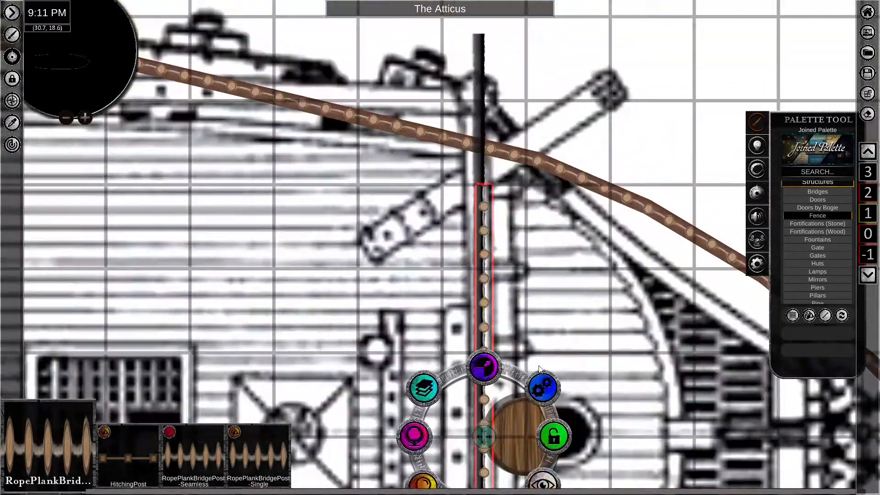
left_click_drag(440, 279, 440, 228)
scroll(527, 363, "down", 8)
scroll(537, 370, "up", 8)
middle_click_drag(419, 86, 420, 161)
left_click_drag(420, 82, 420, 247)
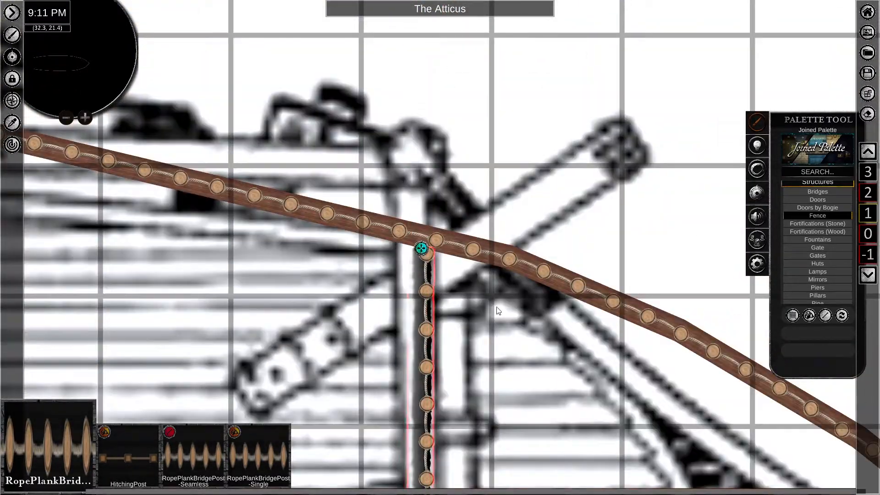
Adjust the forward railing's starboard end so it meets the starboard hull wall.
middle_click_drag(497, 412, 500, 27)
left_click_drag(438, 293, 436, 133)
scroll(438, 133, "down", 8)
left_click(558, 272)
left_click(499, 390)
middle_click_drag(500, 413, 502, 138)
scroll(527, 192, "up", 7)
scroll(408, 156, "down", 10)
Trace a Wood wall with polygon placement over the starboard bow hull, from the forward railing to the bow tip.
middle_click_drag(390, 220, 760, 240)
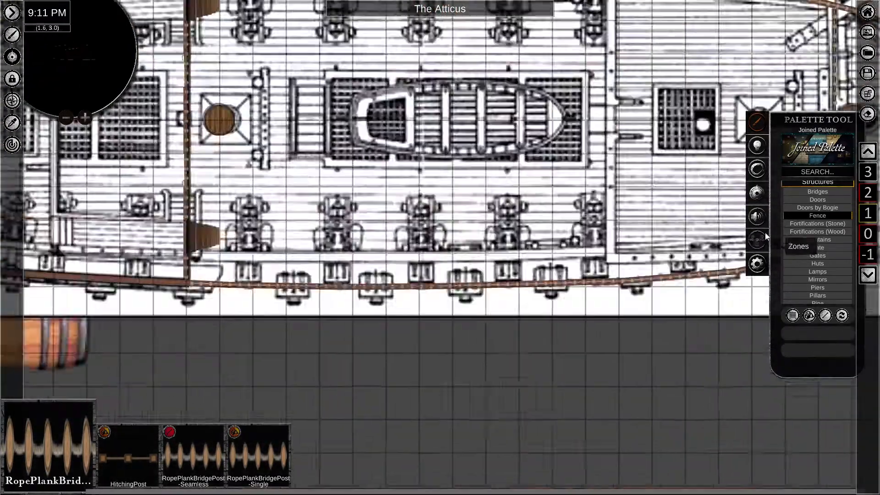
middle_click_drag(321, 220, 621, 292)
left_click(293, 341)
left_click(12, 123)
left_click(284, 339)
middle_click_drag(733, 220, 55, 230)
scroll(830, 273, "down", 10)
left_click(818, 289)
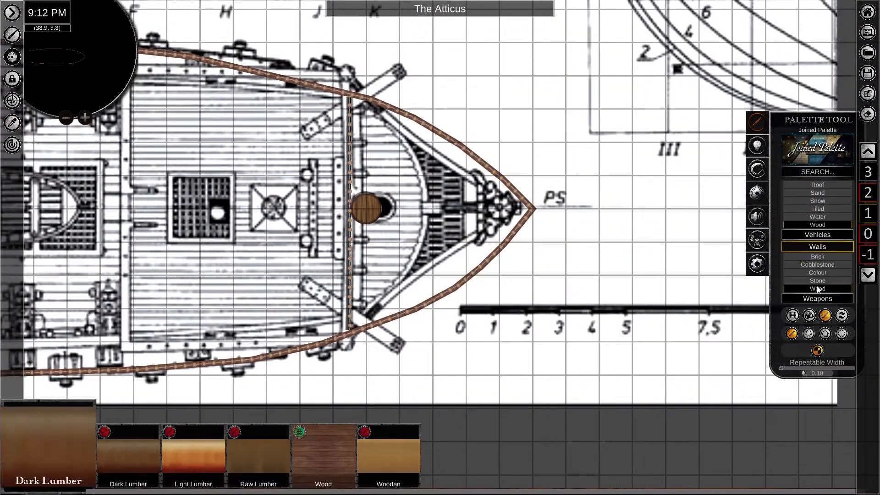
left_click(323, 456)
scroll(371, 328, "up", 8)
left_click(383, 332)
left_click(441, 309)
middle_click_drag(733, 195, 175, 383)
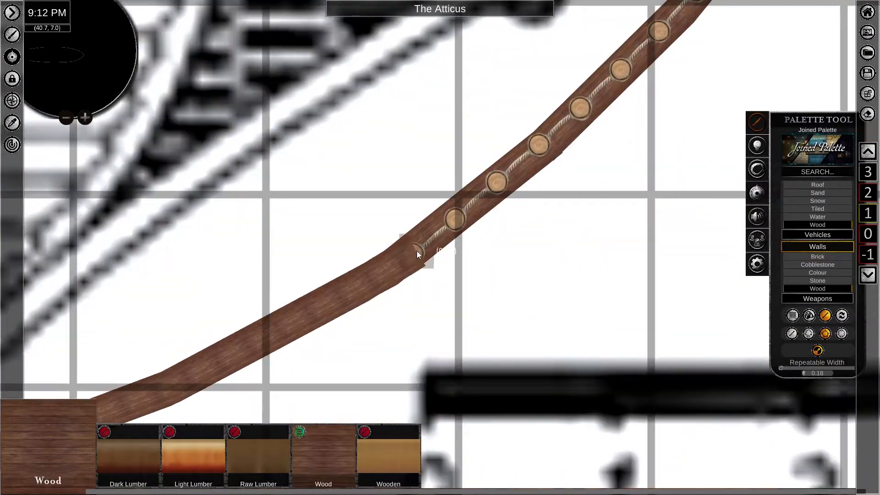
middle_click_drag(417, 251, 163, 403)
middle_click_drag(320, 40, 586, 383)
Continue the Wood wall from the bow tip along the port hull and finish it at the forward railing's port end.
left_click(504, 300)
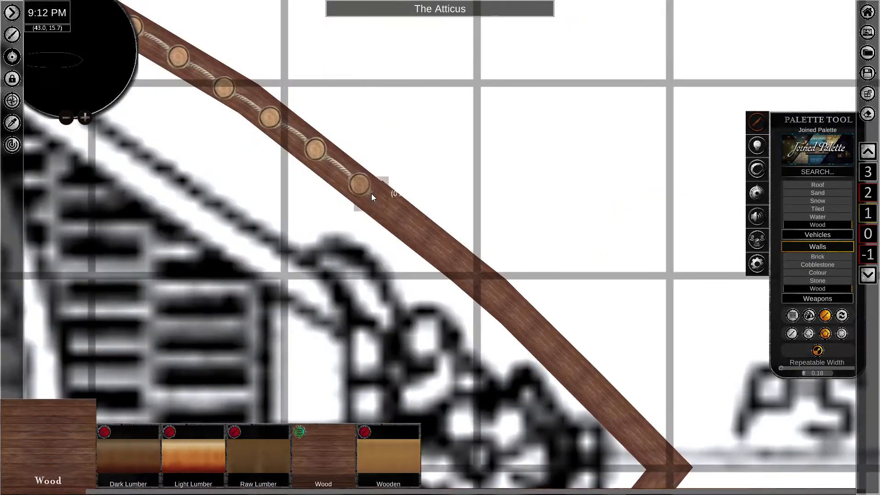
left_click(225, 84)
middle_click_drag(225, 84, 521, 402)
left_click(292, 264)
middle_click_drag(292, 264, 746, 350)
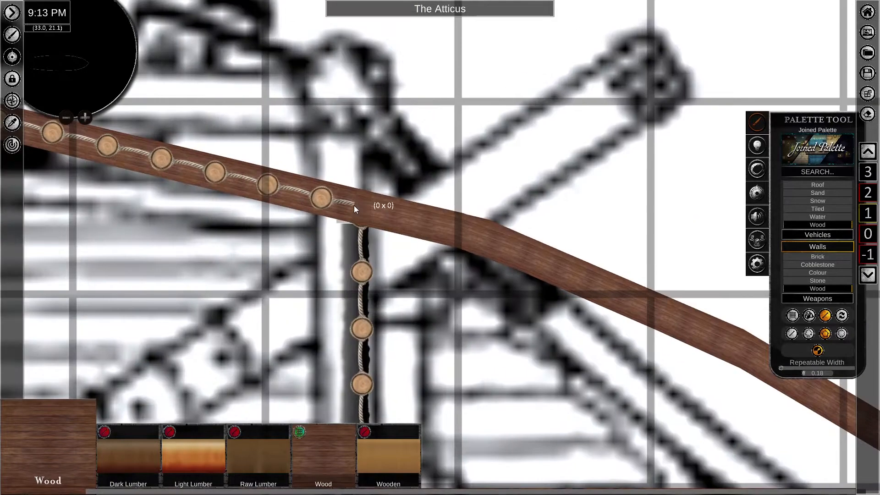
right_click(353, 206)
Give the new bow hull wall a soft shadow along its edges.
scroll(353, 206, "down", 10)
middle_click_drag(354, 205, 281, 85)
left_click(328, 151)
left_click(337, 300)
left_click(402, 385)
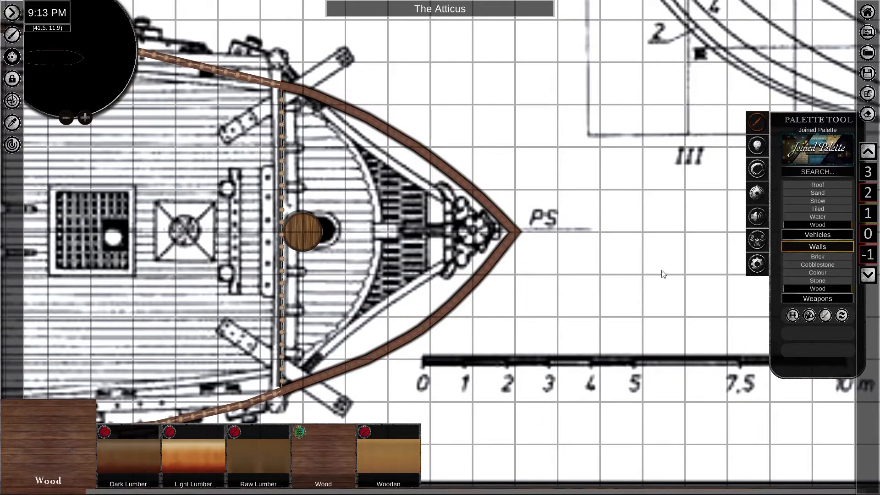
scroll(815, 238, "up", 5)
key("s")
Trace a rope post railing from the Fence assets along the starboard bow wall up to the bow tip.
left_click(816, 239)
scroll(284, 281, "up", 10)
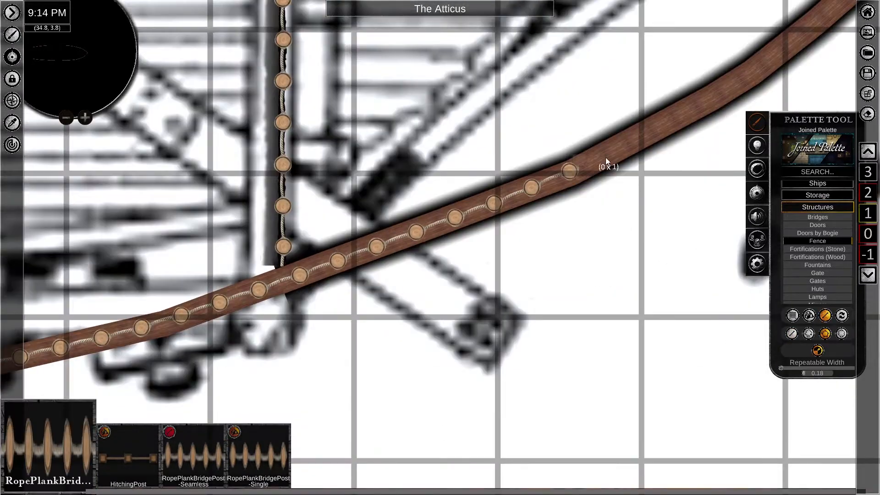
middle_click_drag(733, 115, 390, 413)
left_click(547, 323)
left_click(733, 146)
middle_click_drag(733, 145, 453, 347)
left_click(528, 235)
Trace a polygon rope post railing along the port bow wall between the forward railing and the bow tip.
left_click(825, 336)
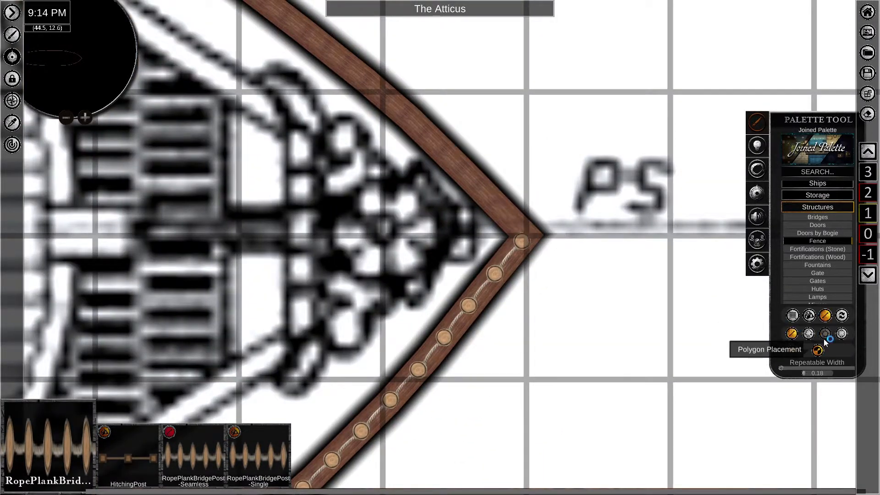
middle_click_drag(688, 220, 344, 174)
left_click(402, 172)
left_click(702, 285)
middle_click_drag(757, 318, 436, 137)
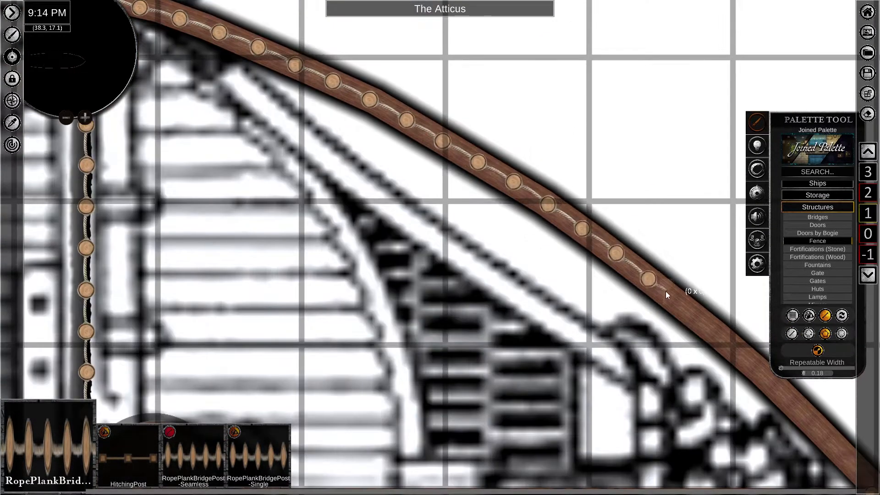
left_click(713, 331)
middle_click_drag(752, 367, 419, 183)
scroll(541, 312, "down", 5)
right_click(478, 291)
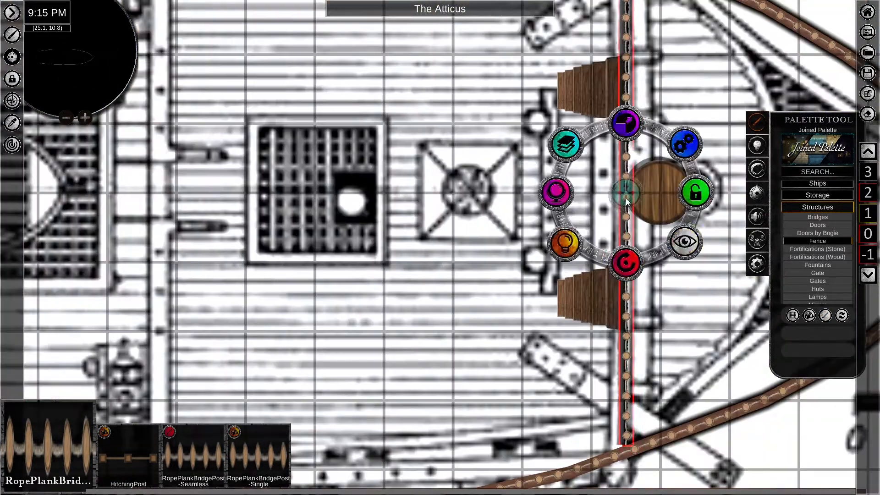
Shorten the forward railing to a stub beside the port staircase and place a copied section between the two staircases.
left_click_drag(626, 445, 620, 66)
middle_click_drag(632, 5, 615, 98)
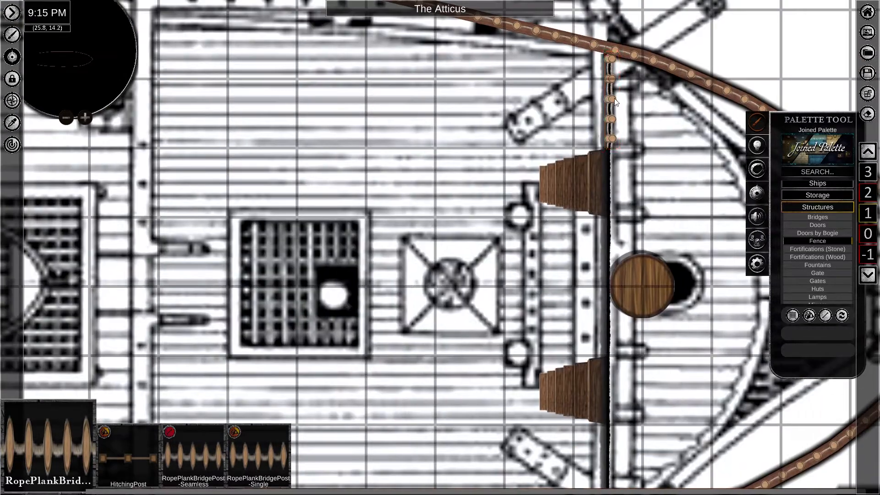
right_click(613, 98)
left_click_drag(608, 286, 642, 355)
right_click(610, 102)
right_click(613, 99)
right_click(609, 286)
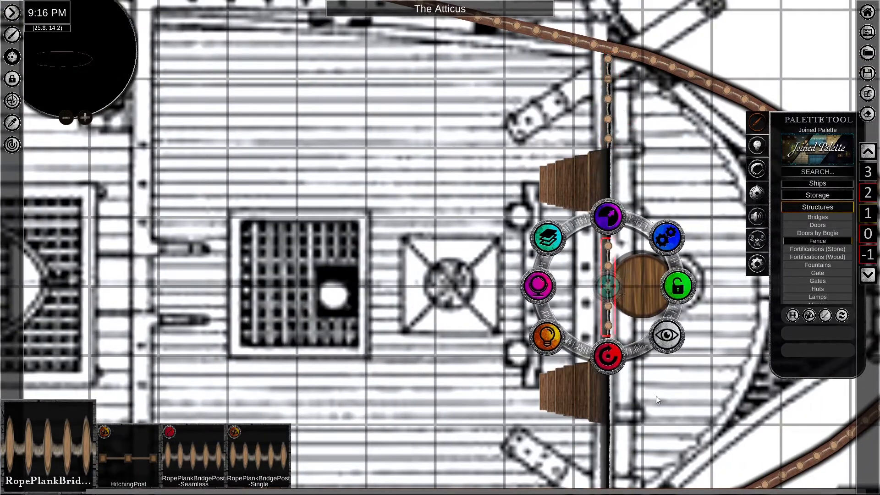
Place a railing section between the forward starboard staircase and the hull, and extend its outer end to the hull wall.
middle_click_drag(656, 395, 575, 218)
right_click(527, 300)
right_click(527, 110)
left_click(582, 62)
scroll(591, 183, "up", 3)
middle_click_drag(614, 158, 562, 89)
right_click(513, 238)
left_click(566, 191)
scroll(518, 321, "up", 4)
left_click_drag(503, 265, 503, 324)
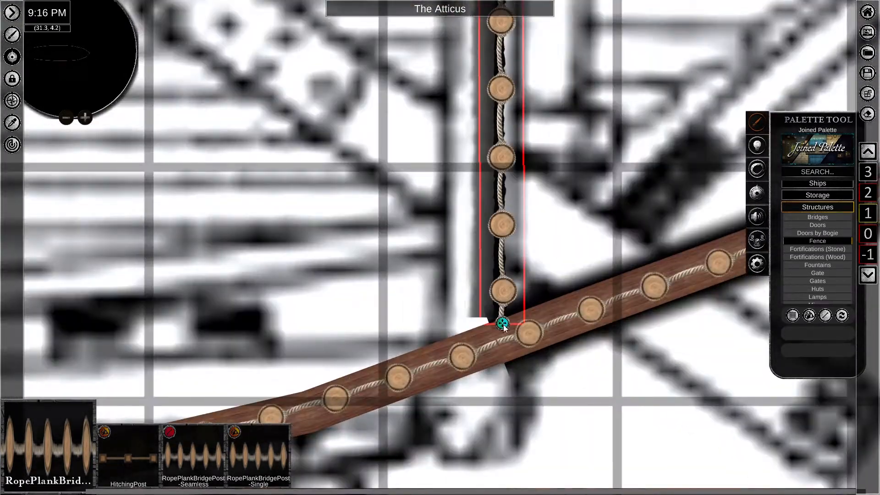
Examine how the forward railing meets the starboard and port hull walls.
scroll(504, 321, "down", 4)
middle_click_drag(506, 192, 571, 368)
scroll(532, 279, "down", 2)
scroll(522, 226, "up", 5)
scroll(584, 166, "down", 5)
middle_click_drag(572, 92, 558, 294)
scroll(558, 294, "up", 5)
left_click(558, 294)
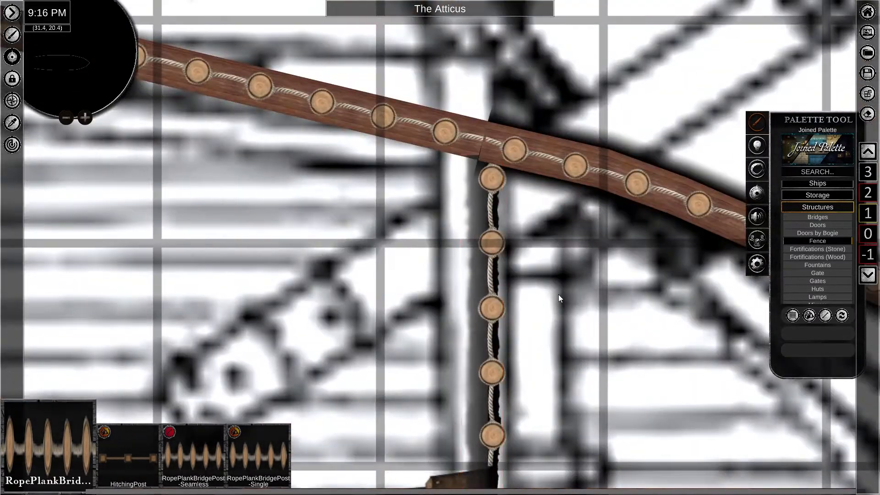
scroll(558, 294, "down", 6)
middle_click_drag(592, 325, 562, 153)
Sample the hull's Wood wall and draw a straight bulkhead across the hull at the forward staircases on level 0.
left_click(872, 280)
middle_click_drag(151, 284, 719, 280)
left_click(867, 151)
middle_click_drag(263, 305, 451, 189)
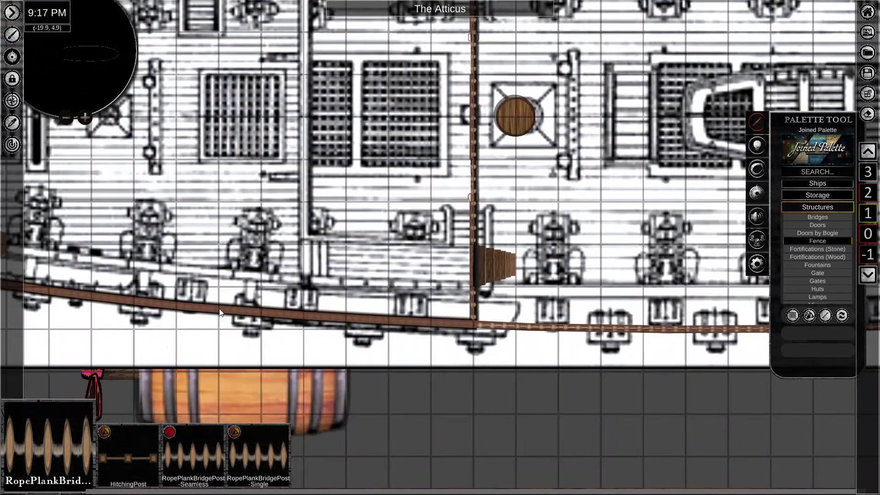
left_click(219, 309)
middle_click_drag(469, 289, 418, 296)
middle_click_drag(734, 183, 46, 323)
left_click(792, 333)
left_click_drag(408, 100, 408, 447)
Edit the new level 0 bulkhead's end points so the wall stops at the hull.
right_click(408, 344)
left_click(408, 342)
left_click(468, 319)
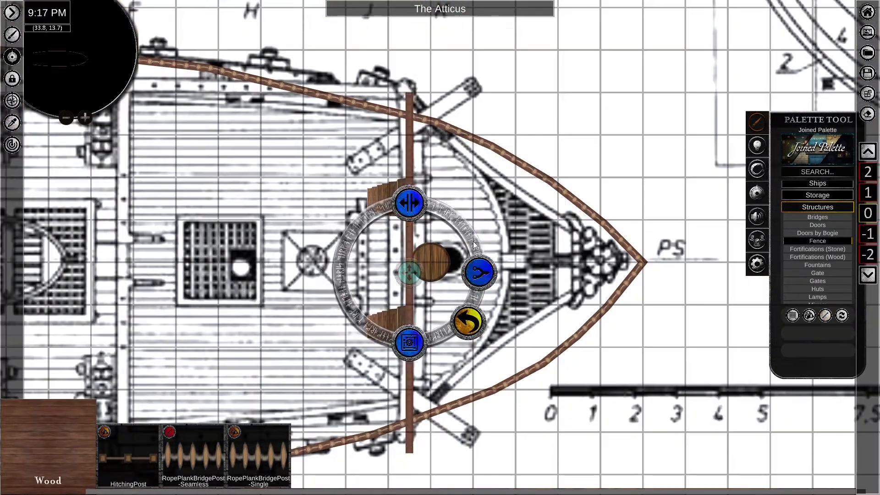
left_click(479, 271)
scroll(403, 424, "up", 5)
middle_click_drag(431, 244, 414, 61)
left_click_drag(402, 288, 402, 229)
scroll(418, 274, "down", 5)
middle_click_drag(433, 136, 457, 180)
middle_click_drag(444, 275, 284, 266)
Open the level 0 starboard hull railing for point editing and shift its midship points along the hull.
middle_click_drag(184, 206, 721, 279)
right_click(223, 195)
left_click(303, 195)
middle_click_drag(227, 324, 269, 200)
right_click(269, 201)
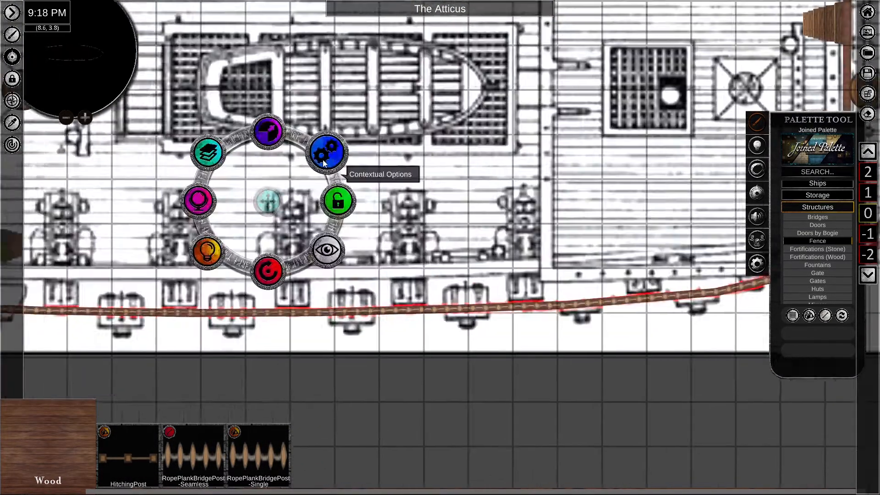
left_click(331, 153)
left_click(340, 106)
scroll(403, 291, "up", 4)
middle_click_drag(687, 206, 141, 240)
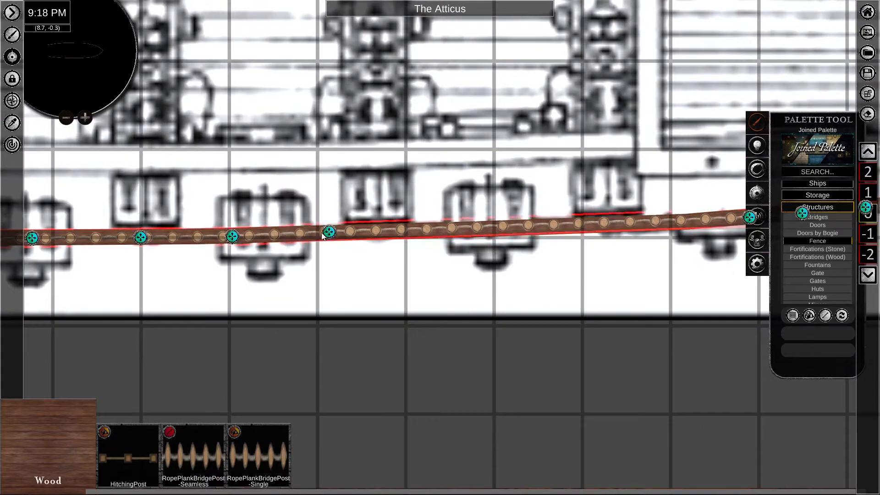
middle_click_drag(323, 235, 71, 248)
left_click_drag(205, 244, 257, 244)
middle_click_drag(688, 213, 452, 232)
left_click_drag(478, 231, 637, 193)
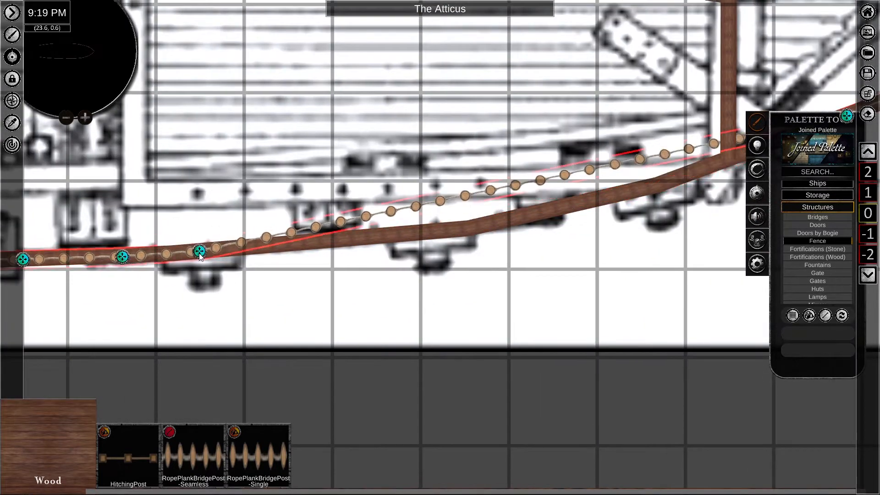
Pull the starboard railing's bow points back along the hull so the rope ends at the forward bulkhead.
middle_click_drag(577, 220, 452, 221)
left_click_drag(721, 116, 136, 248)
left_click_drag(800, 82, 199, 239)
middle_click_drag(688, 206, 457, 281)
middle_click_drag(413, 229, 499, 223)
left_click_drag(754, 100, 117, 307)
left_click_drag(827, 32, 199, 301)
middle_click_drag(545, 216, 452, 266)
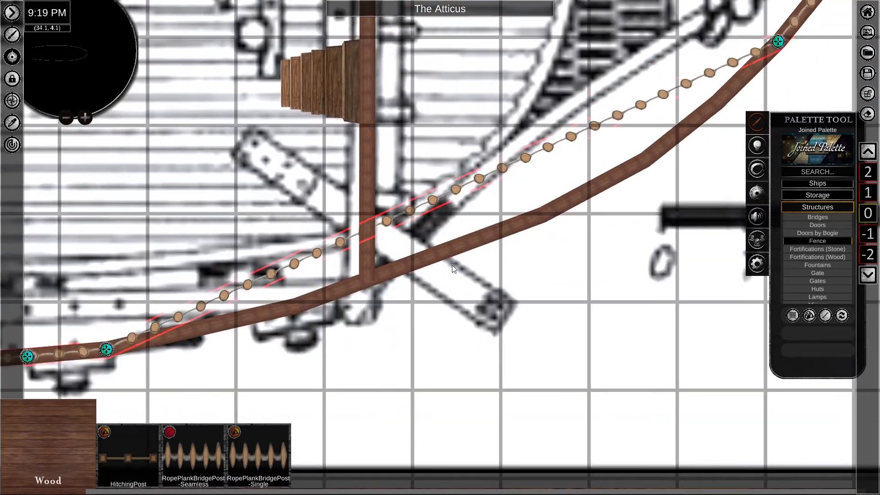
left_click_drag(778, 41, 191, 332)
middle_click_drag(490, 232, 448, 300)
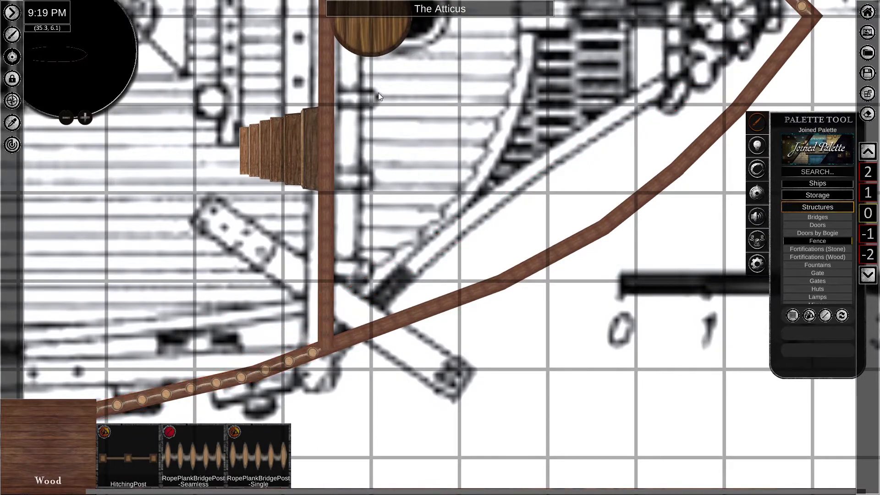
Open the level 0 starboard hull wall for point editing and pull its bow points back behind the forward bulkhead.
scroll(378, 92, "down", 3)
middle_click_drag(320, 160, 665, 184)
right_click(157, 144)
left_click(216, 94)
scroll(440, 275, "up", 3)
middle_click_drag(642, 275, 273, 301)
scroll(274, 300, "down", 1)
left_click_drag(258, 298, 86, 314)
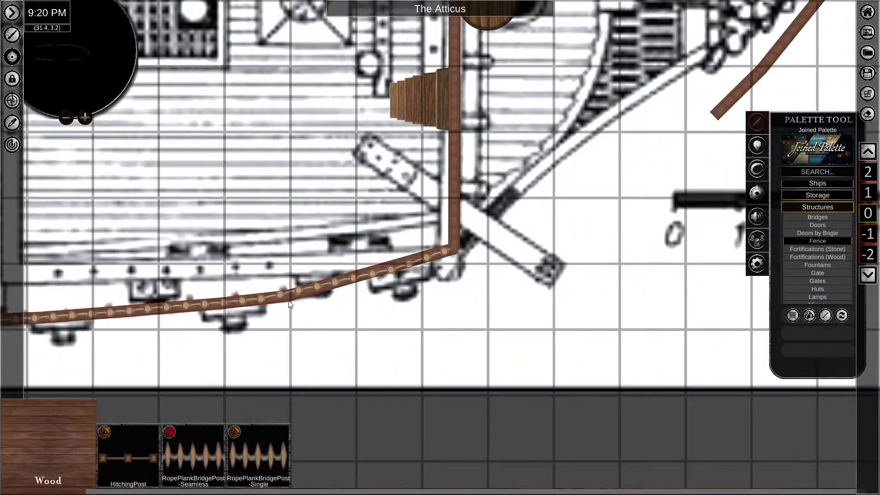
Reshape the starboard hull wall's forward points along the hull curve so the wall ends at the forward bulkhead.
middle_click_drag(289, 304, 688, 316)
right_click(499, 398)
left_click(559, 349)
middle_click_drag(558, 289, 192, 275)
scroll(257, 293, "up", 3)
left_click_drag(262, 292, 252, 295)
right_click(329, 278)
middle_click_drag(293, 293, 678, 316)
left_click(559, 349)
middle_click_drag(559, 294, 193, 275)
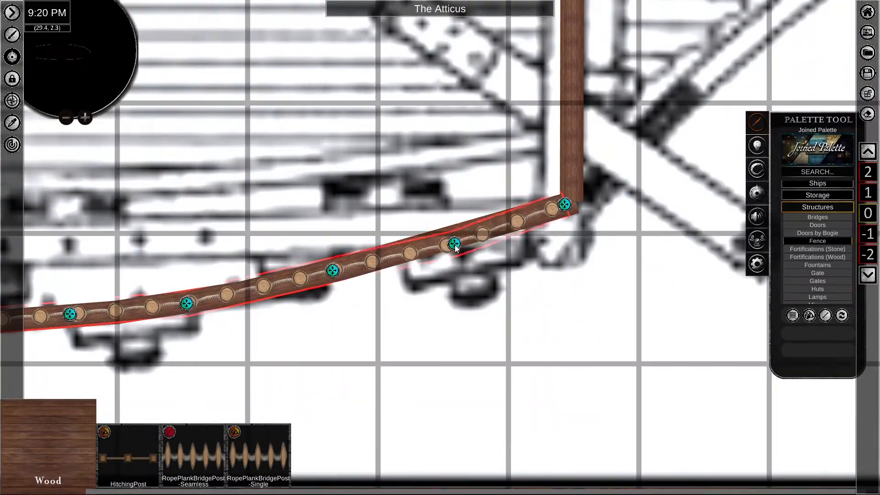
left_click_drag(453, 244, 454, 248)
scroll(461, 373, "down", 6)
Open the level 0 port hull wall for point editing and pull its bow points back behind the forward bulkhead.
scroll(275, 183, "up", 3)
right_click(137, 390)
left_click(194, 341)
scroll(193, 341, "down", 2)
scroll(593, 367, "up", 4)
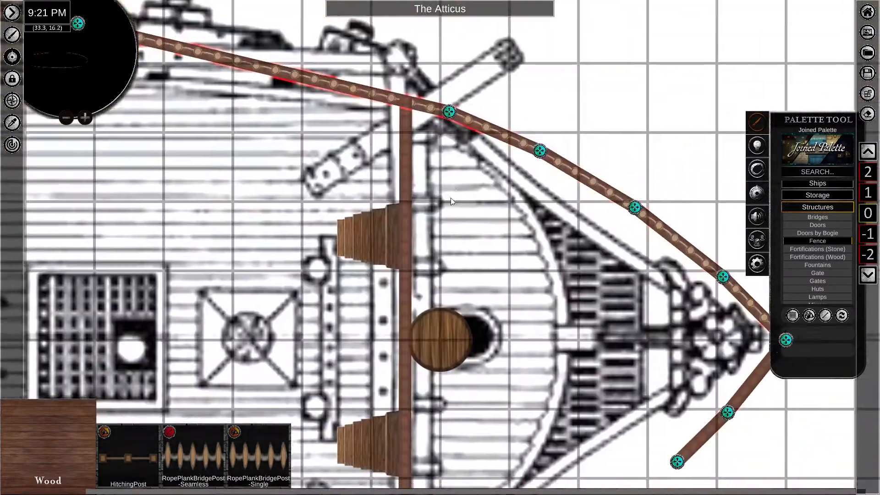
scroll(450, 197, "down", 1)
left_click_drag(453, 131, 215, 73)
left_click_drag(526, 163, 347, 105)
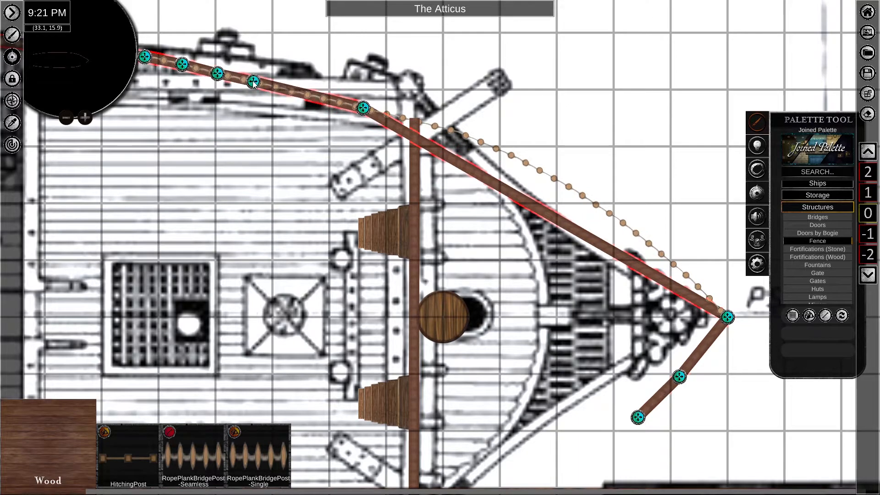
Edit the port rope railing's points, pulling its bow points back along the hull so the rope ends at the forward bulkhead.
middle_click_drag(266, 174, 353, 228)
right_click(150, 158)
left_click(206, 109)
left_click_drag(542, 183, 342, 135)
middle_click_drag(485, 222, 418, 202)
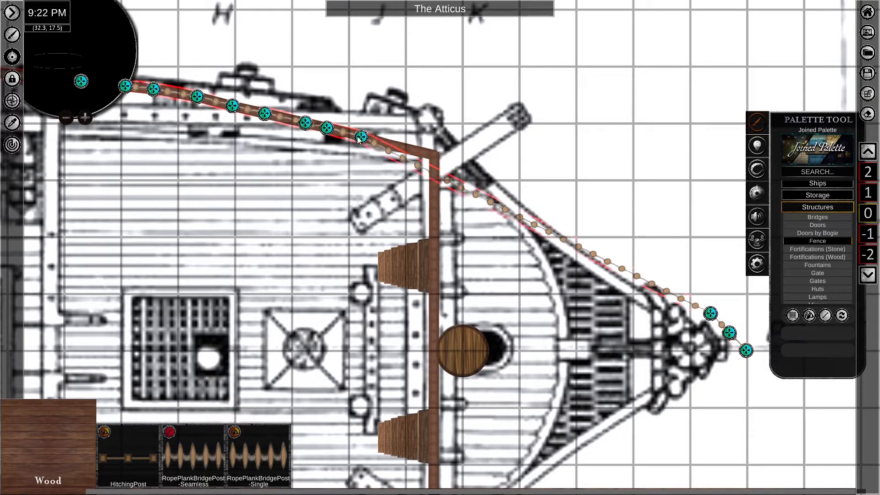
scroll(432, 158, "up", 5)
middle_click_drag(183, 151, 314, 191)
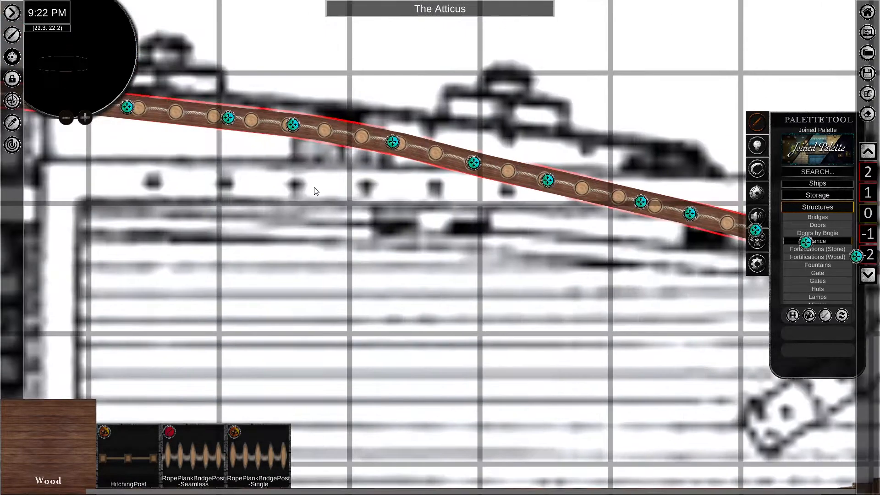
right_click(314, 191)
middle_click_drag(285, 273, 417, 293)
scroll(416, 292, "down", 5)
Copy the bow hull wall from level 1 down to level 0.
left_click(867, 192)
right_click(576, 330)
left_click(411, 199)
left_click(466, 312)
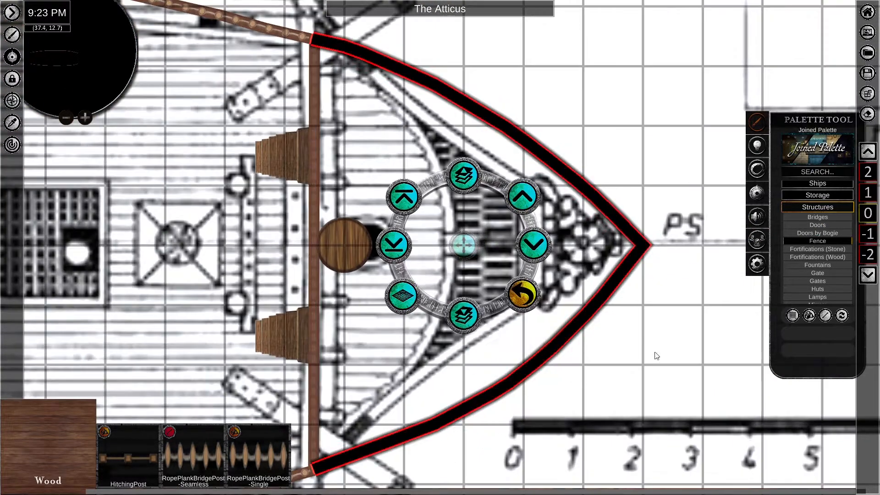
right_click(656, 355)
Replace the old hull wall on level -1 with copies of the edited hull walls from level 0.
scroll(537, 321, "down", 8)
middle_click_drag(264, 167, 443, 277)
left_click(867, 233)
right_click(565, 357)
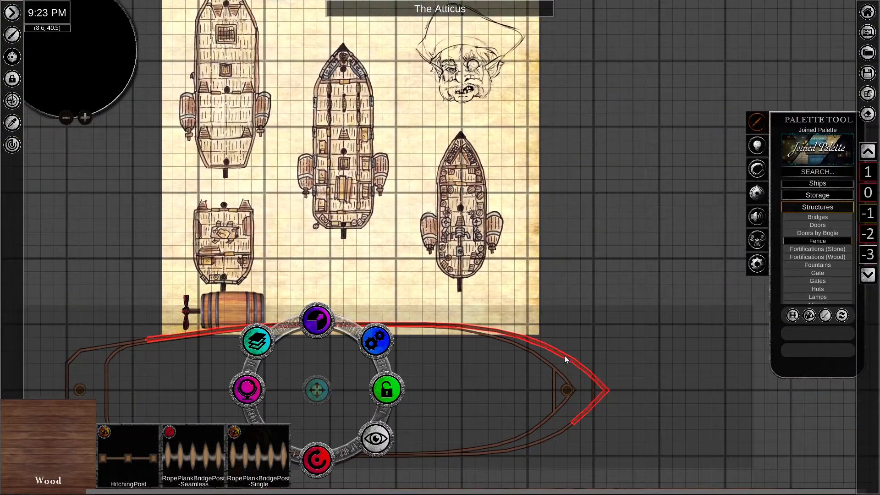
left_click(868, 151)
right_click(508, 454)
middle_click_drag(508, 455, 528, 378)
right_click(338, 314)
right_click(444, 251)
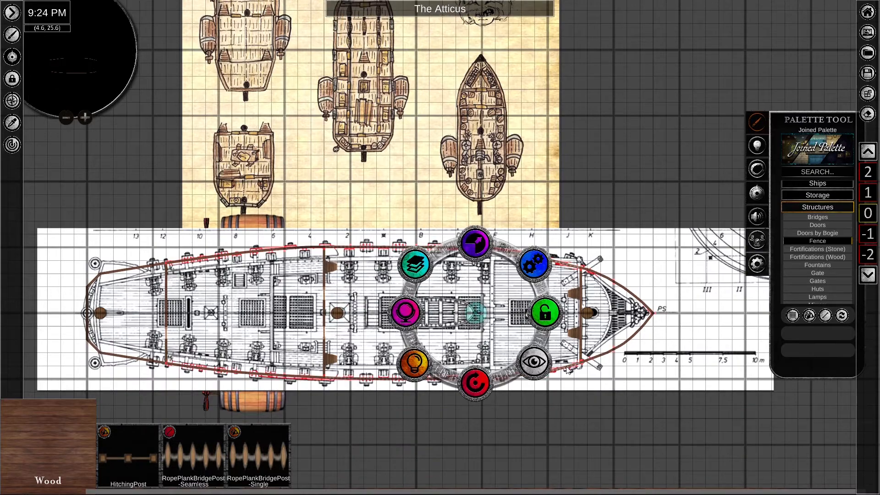
right_click(341, 316)
left_click(278, 268)
left_click(337, 384)
scroll(505, 402, "up", 5)
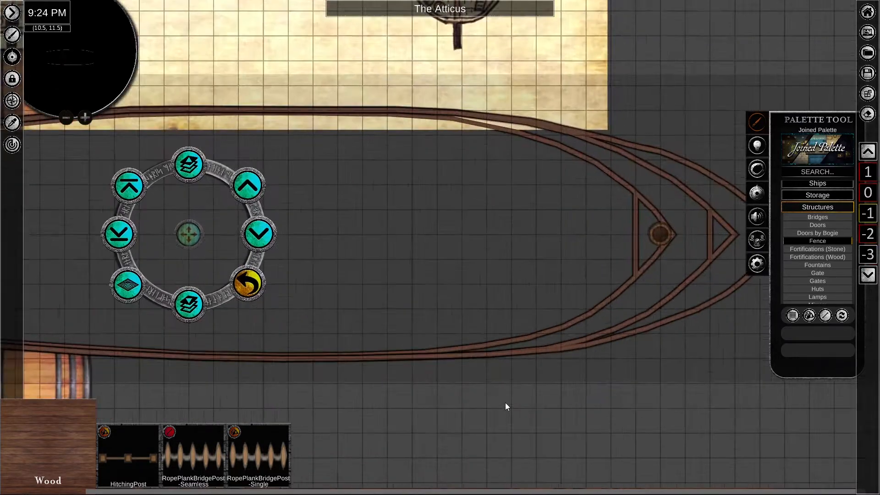
Edit the level -1 starboard hull wall's points so the wall follows the narrower hull outline toward the bow.
left_click(505, 402)
right_click(619, 337)
left_click(129, 284)
middle_click_drag(24, 389, 244, 362)
scroll(244, 362, "up", 5)
middle_click_drag(687, 316, 183, 320)
left_click_drag(316, 290, 263, 292)
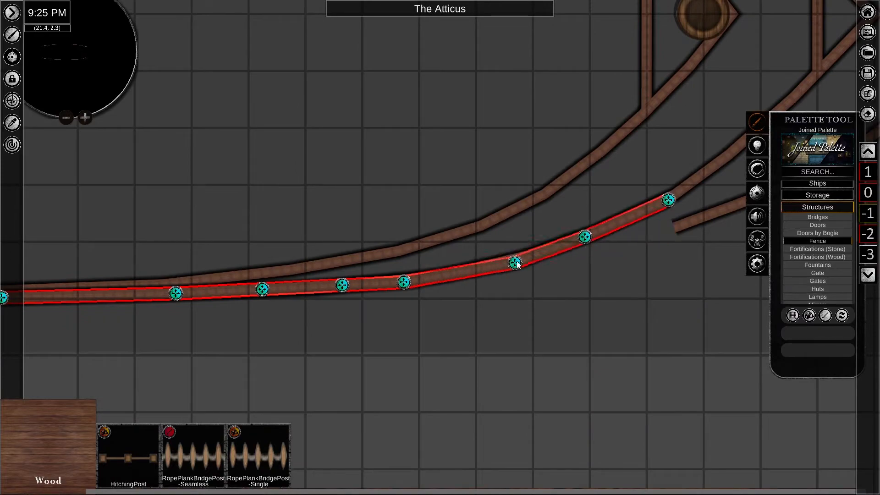
scroll(263, 292, "down", 5)
middle_click_drag(405, 276, 235, 373)
scroll(235, 373, "up", 9)
left_click(448, 289)
right_click(499, 287)
scroll(591, 215, "down", 7)
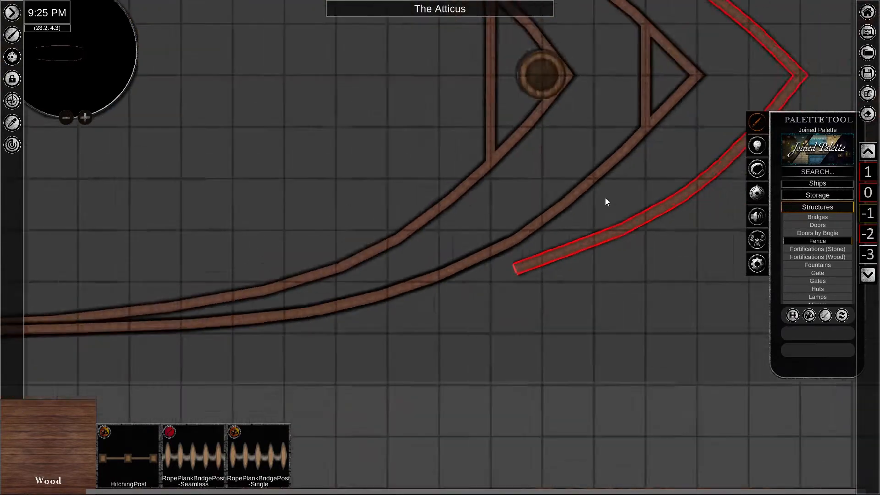
Move the level -1 bow wall aft so its tip sits on the tip of the narrower hull outline.
middle_click_drag(367, 197, 547, 284)
middle_click_drag(758, 297, 488, 293)
left_click(468, 186)
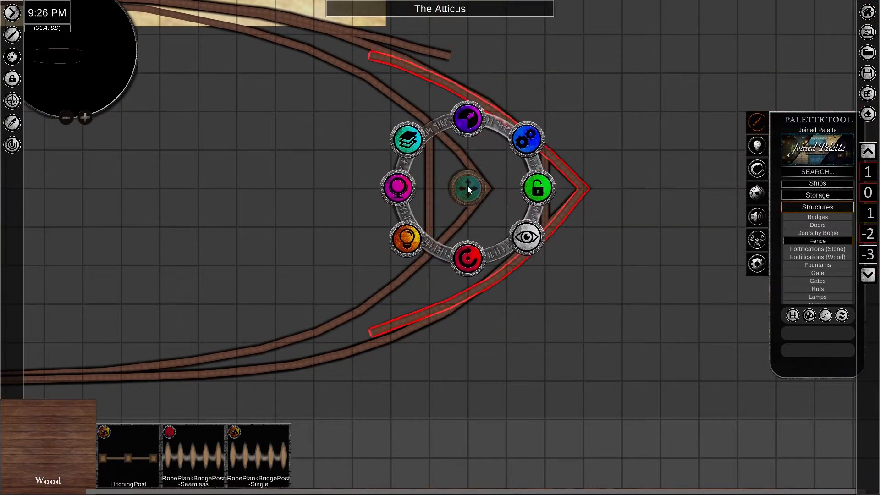
Open the bow wall for point editing and shift its starboard points near the tip onto the hull outline.
left_click(463, 306)
scroll(463, 306, "up", 5)
middle_click_drag(733, 25, 577, 221)
left_click_drag(578, 220, 577, 211)
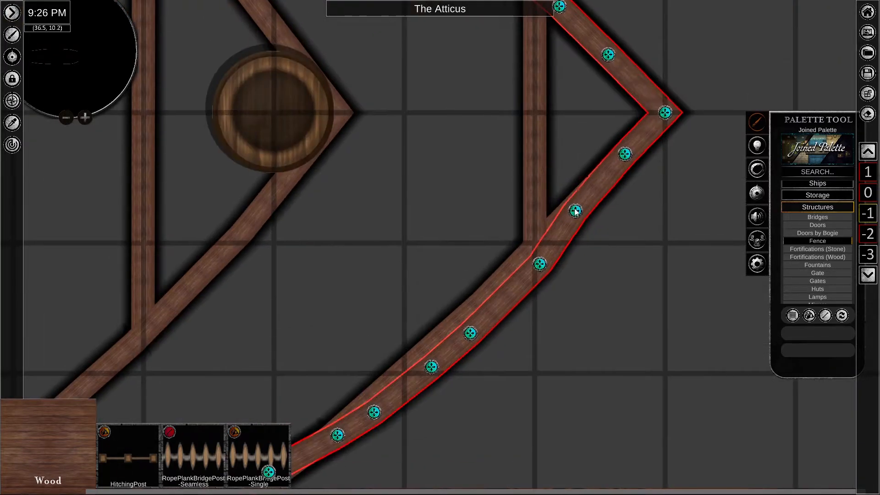
left_click_drag(540, 263, 536, 245)
middle_click_drag(472, 335, 554, 227)
left_click_drag(552, 224, 563, 195)
left_click_drag(513, 258, 508, 239)
Line up the bow wall's aft starboard points with the hull outline so it joins the starboard hull wall.
middle_click_drag(420, 326, 486, 251)
left_click_drag(417, 287, 446, 280)
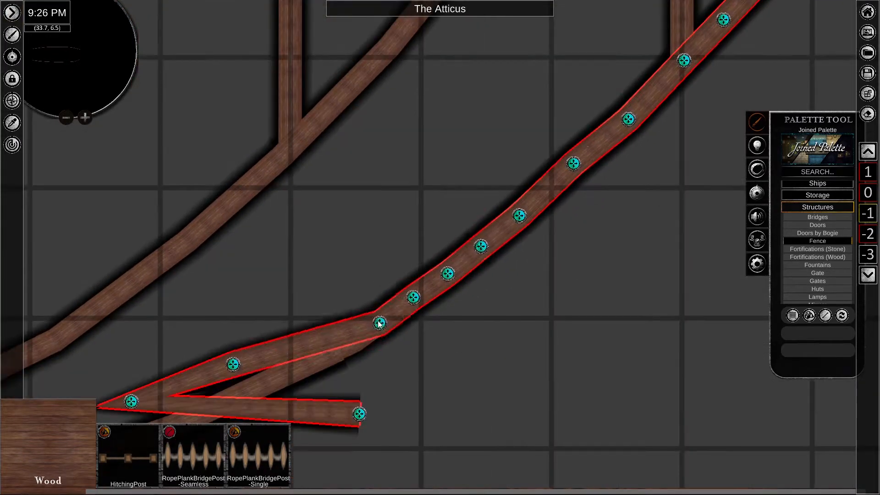
left_click_drag(378, 321, 382, 317)
middle_click_drag(233, 364, 341, 231)
left_click_drag(341, 231, 463, 206)
left_click_drag(395, 266, 384, 248)
Reposition the bow wall's port points along the hull outline from the small bow bulkhead back toward the port hull wall.
scroll(463, 224, "down", 7)
middle_click_drag(445, 84, 326, 145)
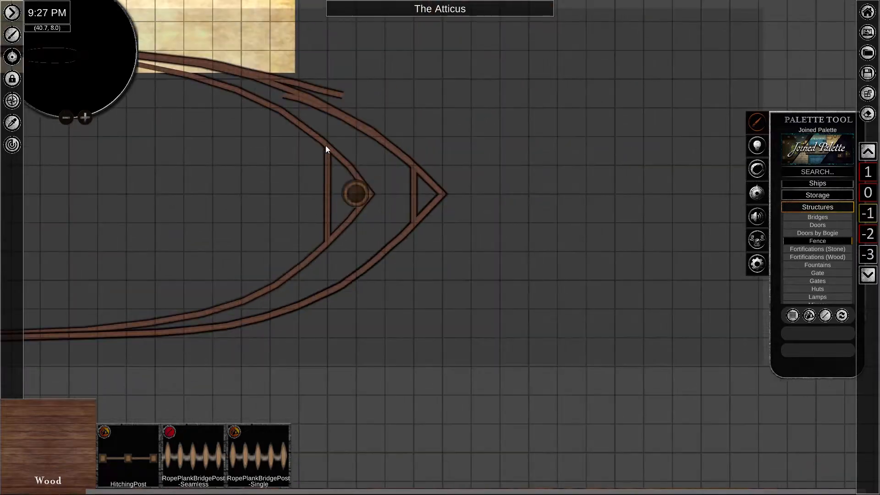
scroll(326, 145, "up", 5)
scroll(522, 139, "up", 2)
middle_click_drag(522, 140, 427, 226)
left_click_drag(427, 226, 433, 227)
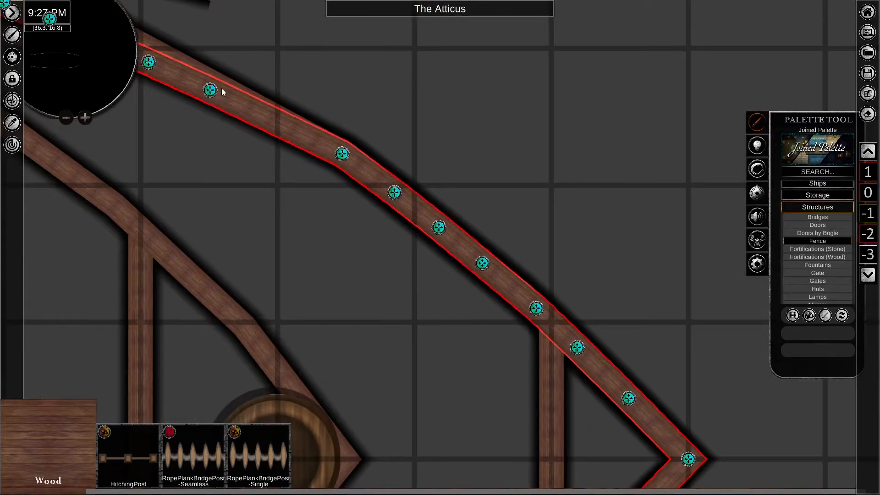
left_click_drag(221, 88, 269, 113)
middle_click_drag(149, 62, 415, 183)
left_click_drag(416, 183, 451, 188)
left_click_drag(317, 141, 347, 146)
left_click_drag(197, 108, 313, 114)
Open the level -1 port hull wall for point editing and pull its forward end points back onto the bow wall.
scroll(313, 115, "down", 6)
left_click(687, 134)
middle_click_drag(256, 151, 489, 257)
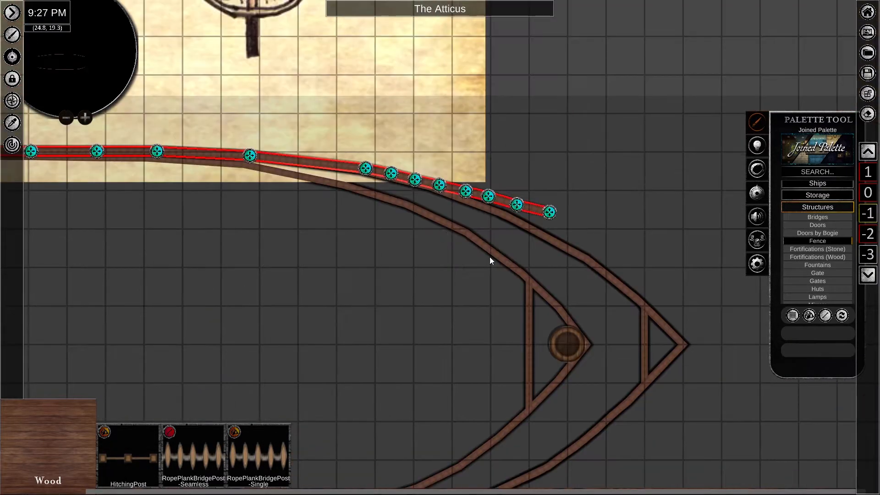
scroll(489, 257, "up", 5)
left_click_drag(654, 135, 521, 141)
left_click_drag(486, 91, 456, 113)
left_click_drag(424, 78, 407, 98)
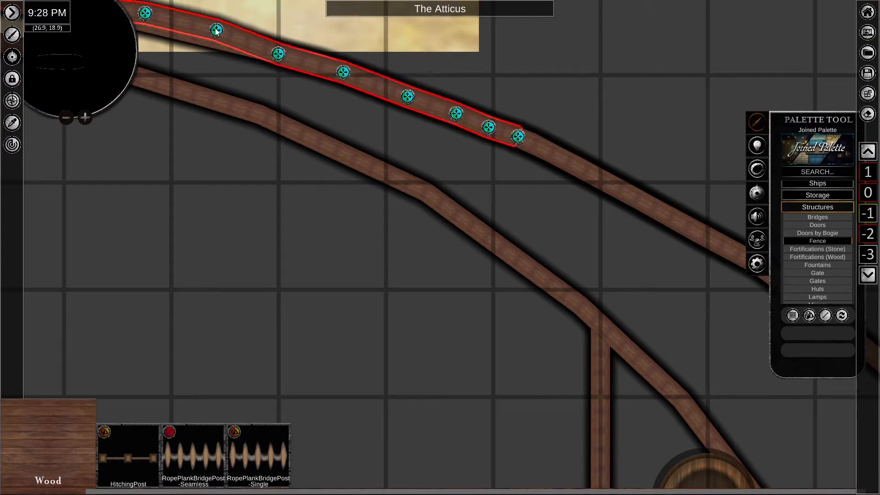
Smooth the port hull wall's remaining forward points along the hull curve and finish the point editing.
left_click_drag(216, 31, 217, 38)
left_click_drag(145, 13, 131, 17)
middle_click_drag(138, 28, 440, 119)
middle_click_drag(200, 181, 493, 261)
scroll(493, 260, "down", 6)
left_click(501, 209)
left_click(474, 394)
left_click(474, 394)
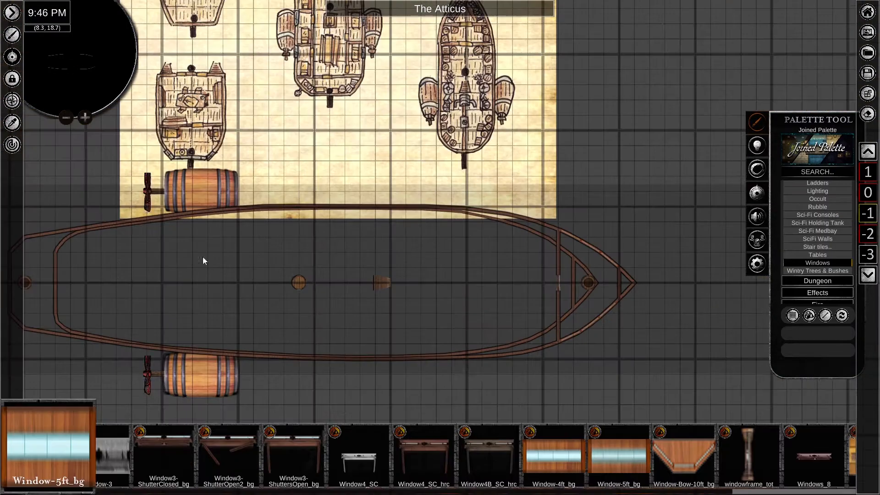
Place Window-5ft_bg windows at intervals along the port hull wall on level -1, from midships toward the stern.
scroll(434, 352, "up", 5)
middle_click_drag(177, 80, 403, 183)
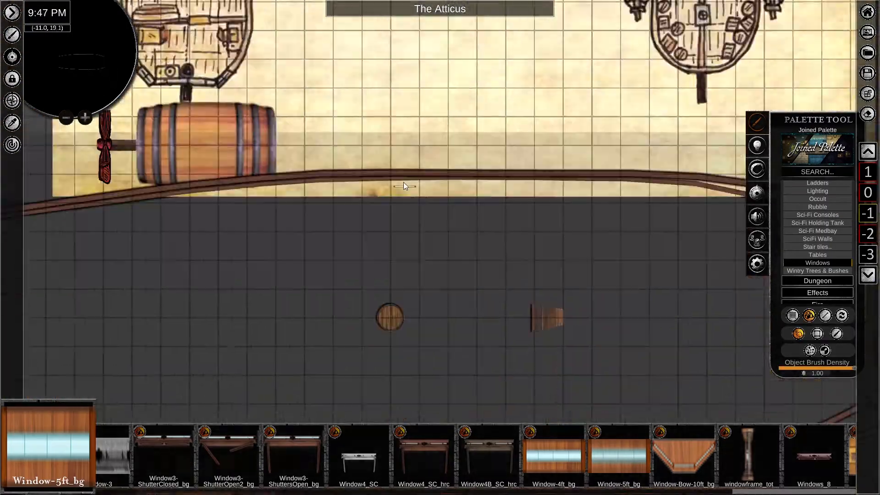
left_click(554, 118)
middle_click_drag(554, 166, 651, 138)
left_click(224, 105)
middle_click_drag(223, 106, 421, 107)
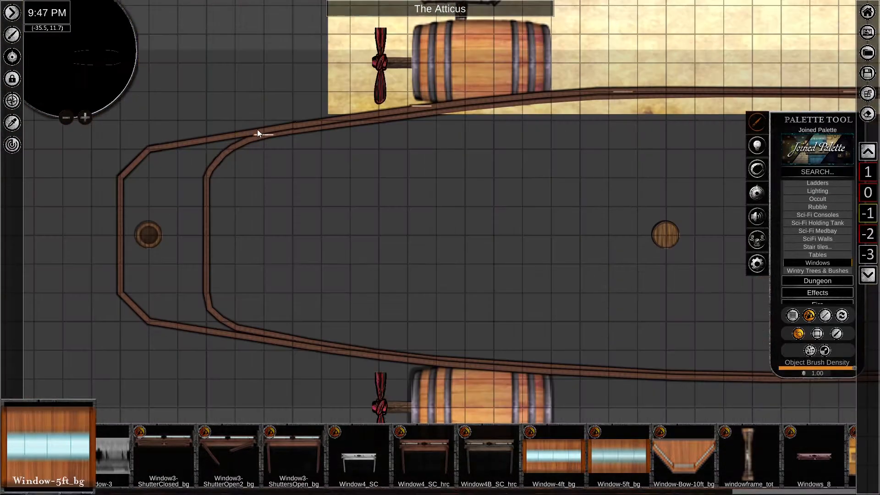
Delete the window beside the port barrel engine and move the neighbouring window closer to the barrel's forward end.
middle_click_drag(492, 98, 350, 117)
key("Escape")
left_click(281, 125)
key("Delete")
left_click(483, 113)
middle_click_drag(624, 214, 302, 178)
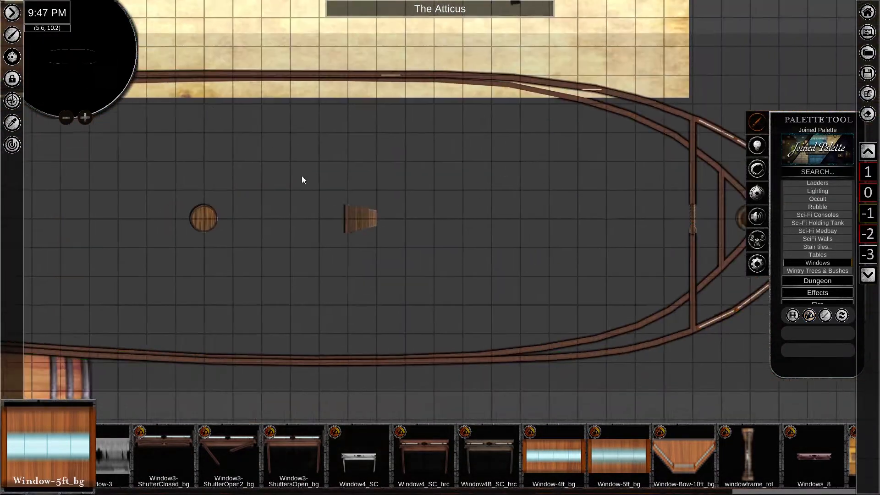
Select the port hull windows and copy them across to the starboard side.
scroll(303, 179, "down", 3)
left_click(425, 203)
left_click(420, 142)
left_click(448, 116)
left_click(449, 314)
scroll(173, 146, "up", 5)
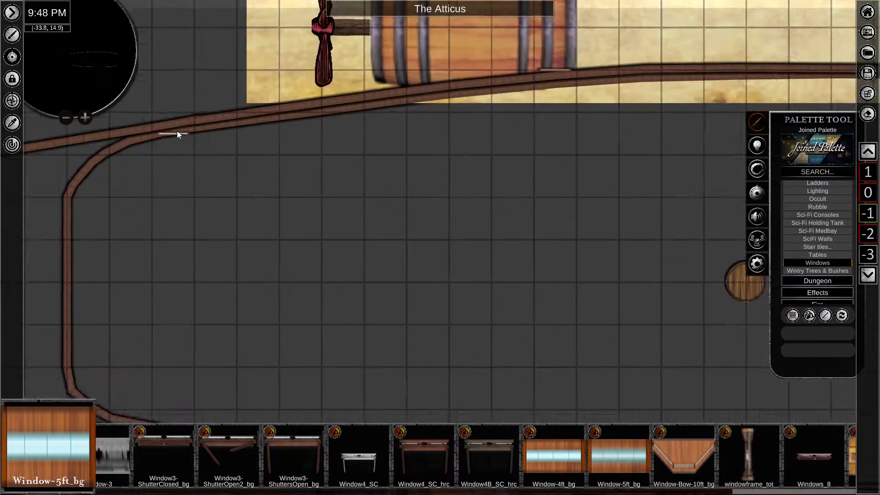
Move the sternmost port window onto the outer hull wall and rotate it to match the wall's angle.
left_click(221, 137)
mouse_move(177, 131)
middle_mouse_down()
mouse_move(223, 135)
mouse_move(186, 130)
middle_mouse_up()
left_click_drag(184, 128, 185, 117)
middle_click_drag(189, 131, 295, 195)
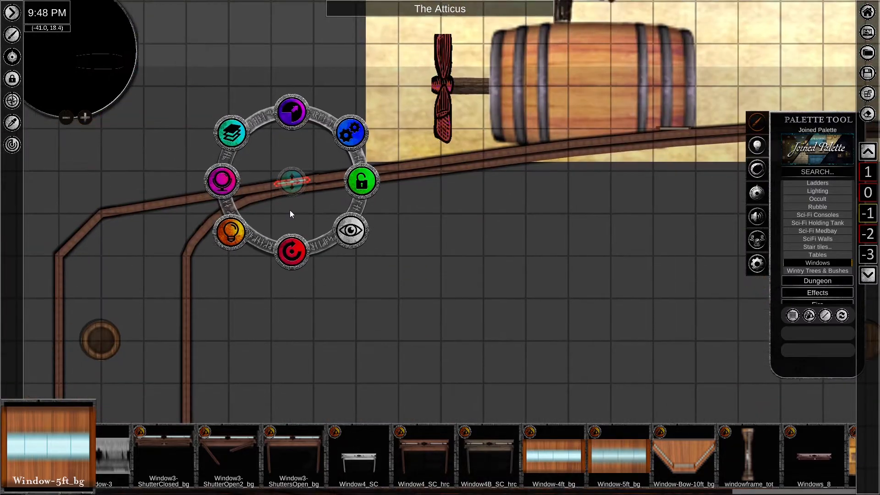
Fit the window by the port barrel engine into the outer hull wall and angle it to match.
middle_click_drag(672, 130, 353, 182)
left_click(353, 182)
left_click_drag(353, 182, 355, 187)
left_click_drag(358, 260, 368, 258)
Seat the midships port window in the middle of the outer hull wall.
scroll(371, 225, "up", 4)
middle_click_drag(715, 151, 367, 174)
left_click(398, 175)
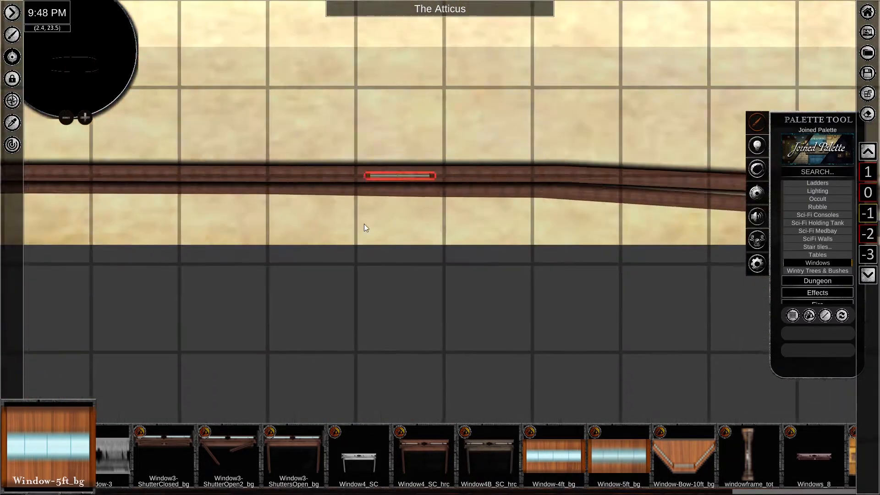
scroll(364, 223, "up", 2)
left_click(330, 165)
Move the forward port window onto the outer hull wall and rotate it to match the bow curve.
scroll(330, 178, "down", 5)
middle_click_drag(706, 193, 124, 219)
scroll(275, 175, "up", 4)
left_click(331, 223)
left_click_drag(333, 294, 349, 298)
scroll(389, 389, "down", 3)
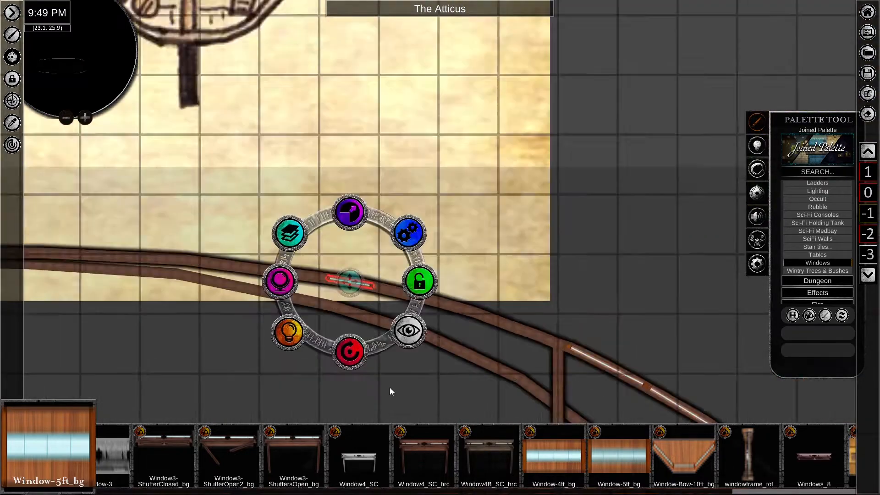
Move the forward starboard window up onto the outer hull wall.
scroll(389, 388, "down", 3)
middle_click_drag(390, 388, 426, 123)
left_click(431, 258)
left_click_drag(433, 258, 432, 235)
Seat the midships window and the window by the starboard barrel engine in the outer hull wall, angled to match.
middle_click_drag(137, 242, 550, 249)
left_click(326, 251)
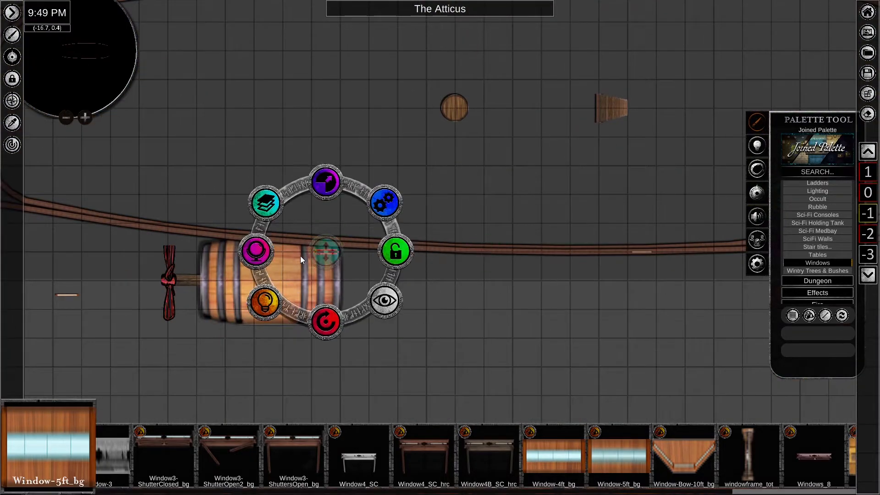
left_click(300, 256)
left_click(639, 252)
left_click(641, 252)
left_click(326, 251)
scroll(341, 302, "up", 5)
left_click_drag(298, 239, 293, 248)
Move the sternmost starboard window onto the outer hull wall and rotate it to the wall's angle.
middle_click_drag(55, 266, 729, 267)
left_click(254, 298)
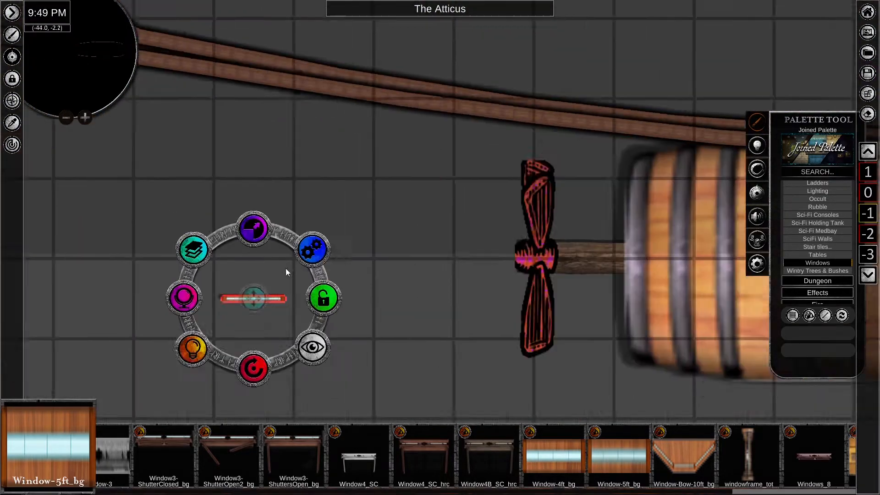
left_click_drag(253, 298, 252, 79)
middle_click_drag(252, 79, 334, 118)
left_click_drag(335, 187, 324, 187)
Rotate the forward starboard window to follow the curve of the outer hull wall.
scroll(332, 119, "down", 4)
middle_click_drag(688, 230, 138, 257)
left_click(402, 287)
scroll(441, 318, "up", 4)
left_click_drag(294, 316, 303, 316)
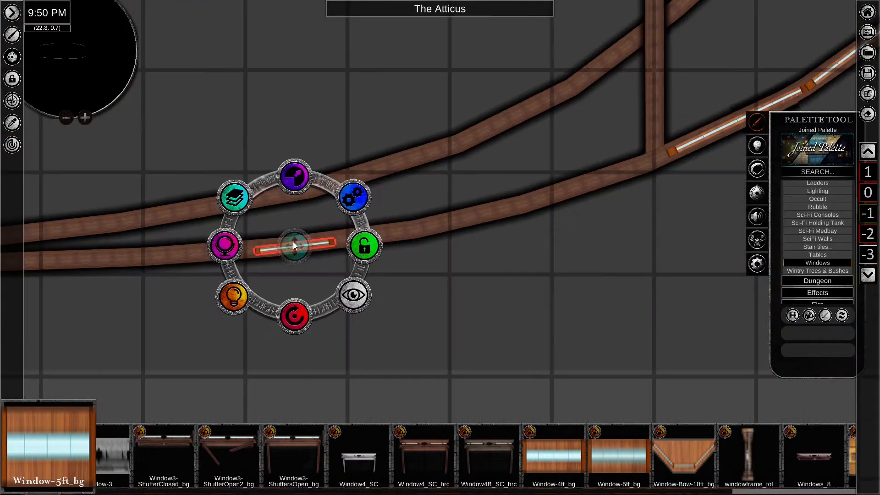
Choose the Wood wall and draw a short wall piece over the sternmost port window.
scroll(293, 246, "down", 6)
middle_click_drag(41, 192, 393, 308)
scroll(106, 235, "up", 4)
scroll(825, 285, "down", 10)
left_click(818, 288)
left_click(324, 456)
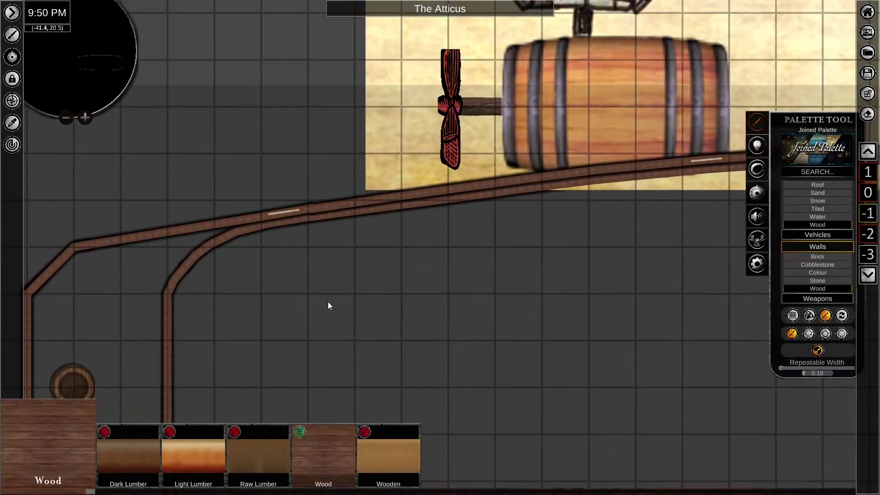
scroll(271, 217, "up", 4)
left_click(303, 202)
left_click(377, 252)
Duplicate the short wood wall piece and fit the copy over the window by the port barrel engine.
left_click_drag(319, 202, 559, 304)
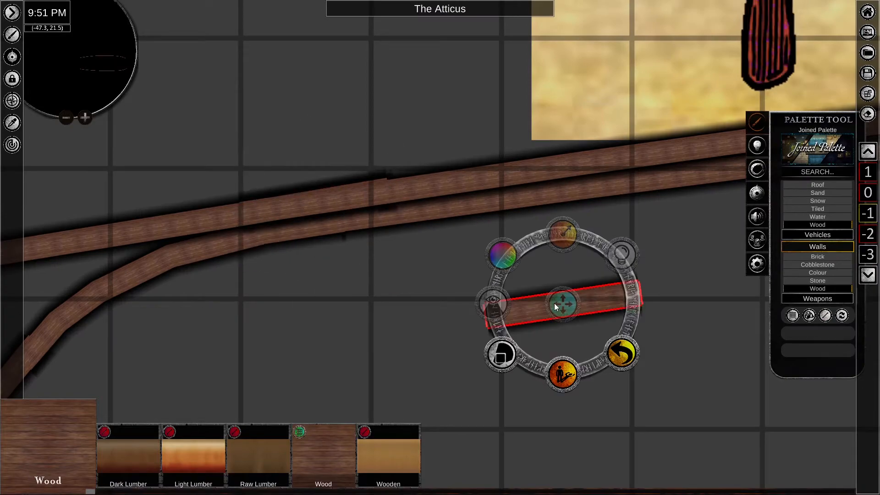
scroll(556, 303, "down", 4)
middle_click_drag(557, 303, 218, 276)
left_click_drag(218, 276, 595, 175)
scroll(595, 175, "up", 4)
left_click(467, 278)
left_click(531, 305)
Place a level copy of the short wood wall piece over the midships port window.
scroll(532, 305, "down", 4)
scroll(501, 133, "up", 4)
left_click(501, 124)
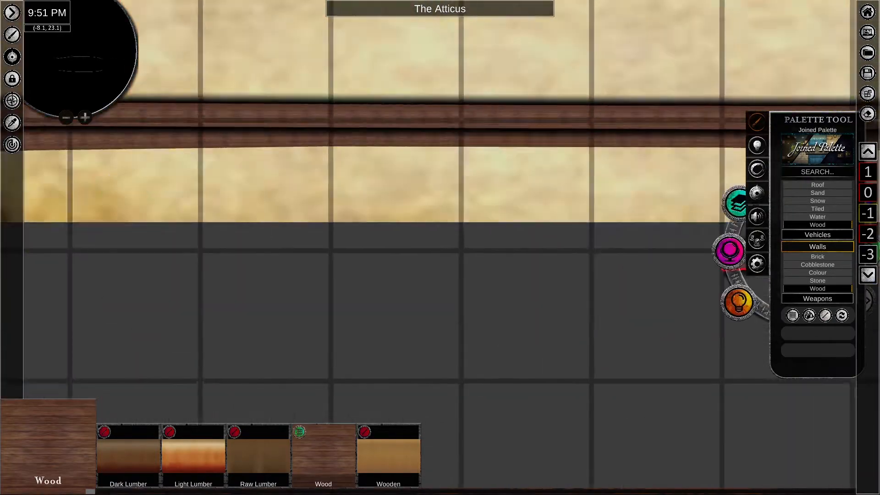
scroll(498, 202, "up", 2)
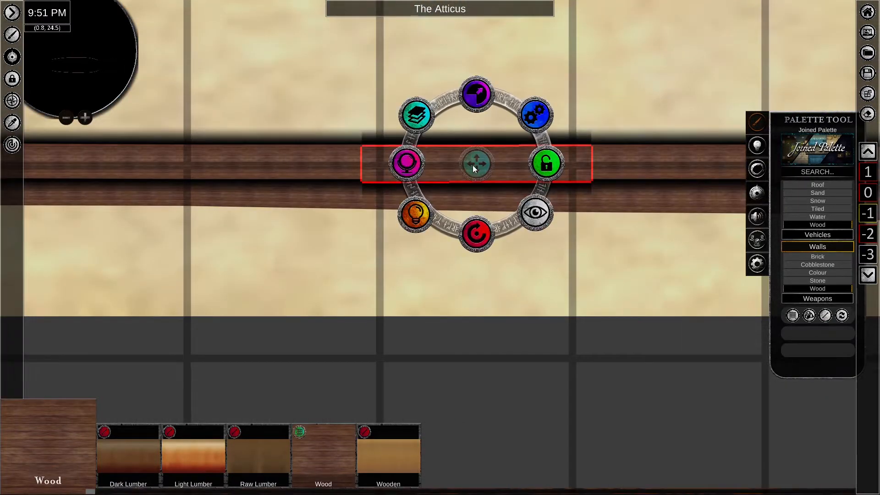
Place a copy of the short wood wall piece over the forward port window and rotate it to the hull's angle.
scroll(474, 165, "down", 4)
middle_click_drag(660, 238, 171, 234)
left_click_drag(85, 172, 538, 210)
scroll(557, 292, "up", 2)
scroll(583, 71, "up", 3)
left_click_drag(471, 260, 455, 277)
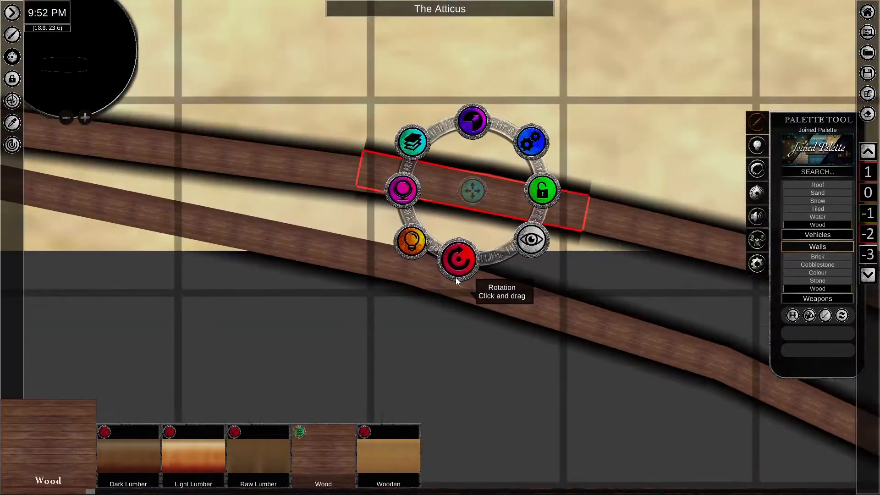
Select all four short wall pieces on the port side and copy them across to the starboard side.
left_click(554, 215)
scroll(383, 294, "down", 5)
middle_click_drag(383, 294, 646, 229)
left_click(480, 200, "shift")
middle_click_drag(480, 200, 600, 155)
left_click(328, 159, "shift")
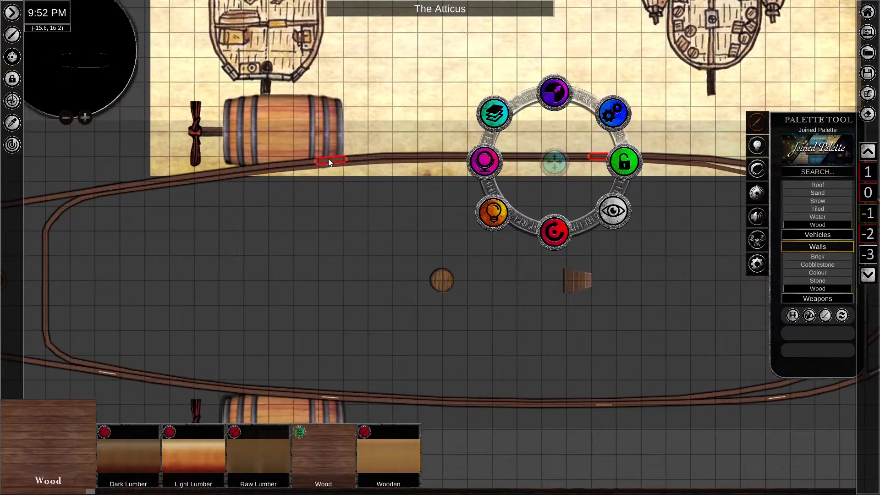
left_click(109, 187, "shift")
middle_click_drag(462, 257, 416, 159)
left_click_drag(399, 73, 395, 329)
Move the forward, midships and barrel-engine wall pieces onto the starboard outer hull wall over their windows.
middle_click_drag(584, 384, 349, 412)
left_click_drag(494, 354, 495, 327)
left_click_drag(318, 342, 319, 332)
middle_click_drag(137, 339, 565, 325)
left_click_drag(475, 332, 474, 312)
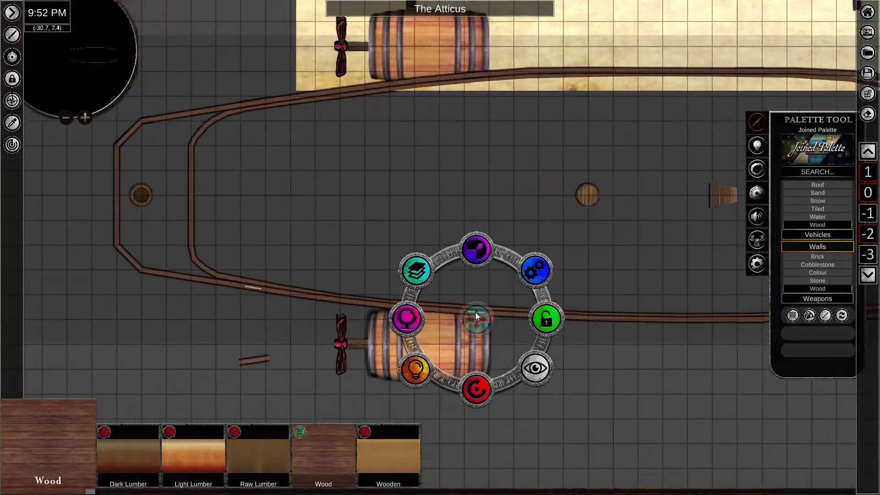
Move the sternmost wall piece over the starboard stern window and rotate it to match the hull wall.
left_click_drag(253, 360, 255, 285)
scroll(246, 281, "up", 5)
left_click_drag(325, 387, 293, 395)
left_click_drag(324, 314, 321, 317)
left_click_drag(319, 387, 326, 393)
Send the sternmost starboard wall piece beneath its window.
left_click(462, 396)
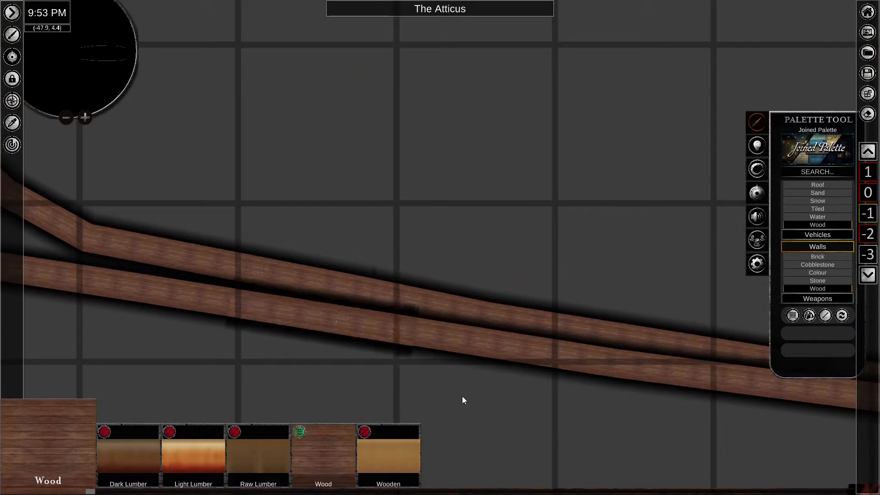
left_click(330, 318)
left_click(260, 268)
left_click(250, 316)
left_click(380, 365)
Layer the wall piece by the starboard barrel engine beneath its window.
scroll(449, 384, "down", 5)
middle_click_drag(642, 348, 367, 335)
left_click(387, 331)
scroll(394, 351, "up", 5)
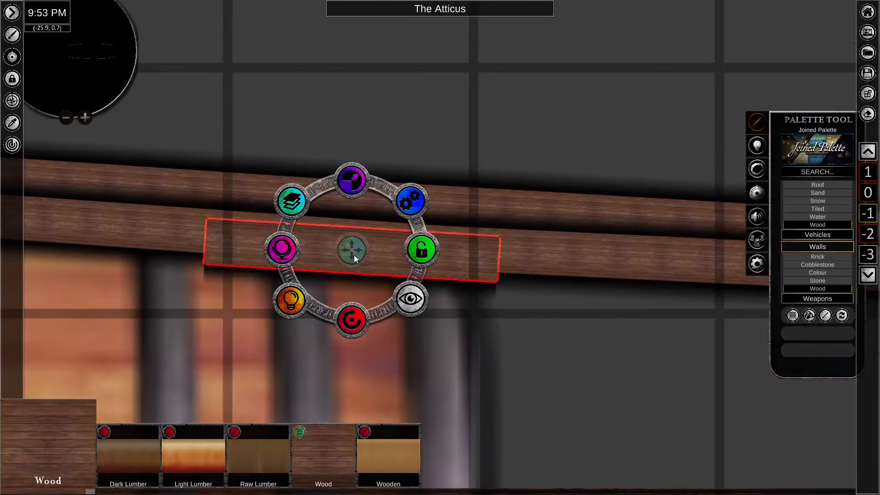
left_click(323, 241)
left_click(458, 320)
Send the midships starboard wall piece beneath its window.
scroll(578, 336, "down", 2)
middle_click_drag(579, 336, 293, 339)
left_click(368, 310)
left_click(306, 264)
left_click(299, 309)
scroll(381, 332, "up", 2)
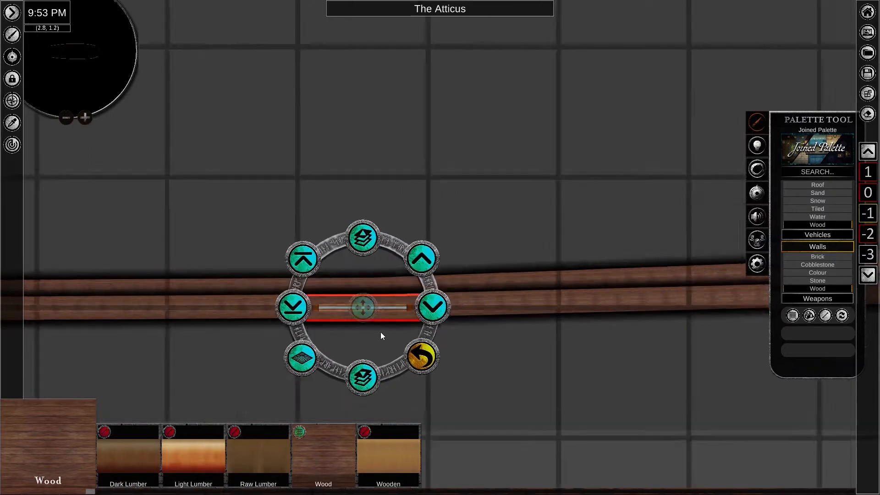
left_click(384, 341)
Fine-tune the rotation of the midships starboard piece so it lines up with the outer hull wall.
left_click(352, 284)
left_click_drag(353, 356, 354, 367)
left_click(356, 289)
left_click(459, 312)
Rotate and align the forward starboard wall piece with the hull curve and layer it beneath its window.
scroll(550, 316, "down", 4)
middle_click_drag(642, 316, 367, 335)
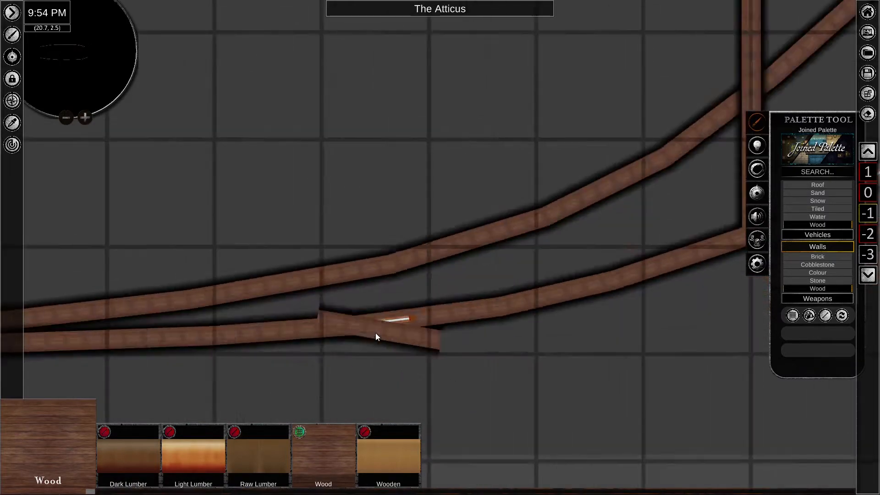
left_click(375, 333)
left_click_drag(379, 402, 405, 398)
scroll(388, 344, "up", 4)
left_click(374, 301)
left_click(373, 302)
left_click(319, 247)
left_click(312, 296)
scroll(432, 403, "down", 4)
left_click(431, 415)
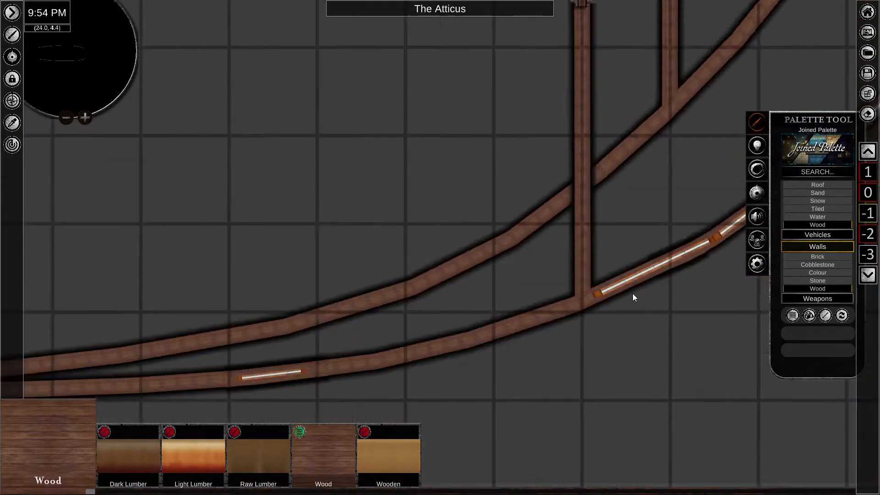
Layer the short wall pieces along the port side beneath their windows, working from the bow to the stern.
middle_click_drag(458, 138, 463, 394)
left_click(461, 262)
middle_click_drag(275, 257, 596, 266)
left_click(452, 266)
middle_click_drag(382, 293, 707, 281)
left_click(303, 236)
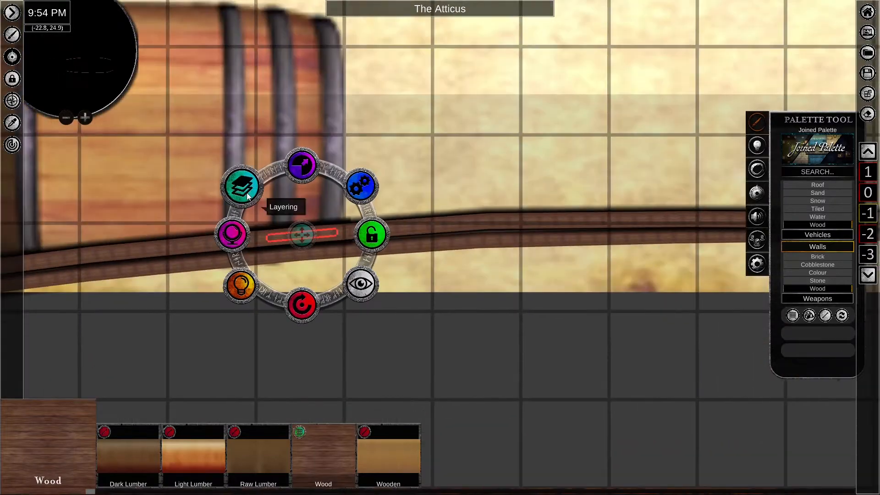
left_click(247, 189)
left_click(147, 241)
left_click(77, 192)
left_click(66, 240)
scroll(297, 389, "down", 4)
Shorten the port end of the stern hull wall so it stops at the aft edge of the sternmost port window.
middle_click_drag(458, 412, 228, 131)
left_click(550, 193)
left_click(621, 195)
left_click(668, 406)
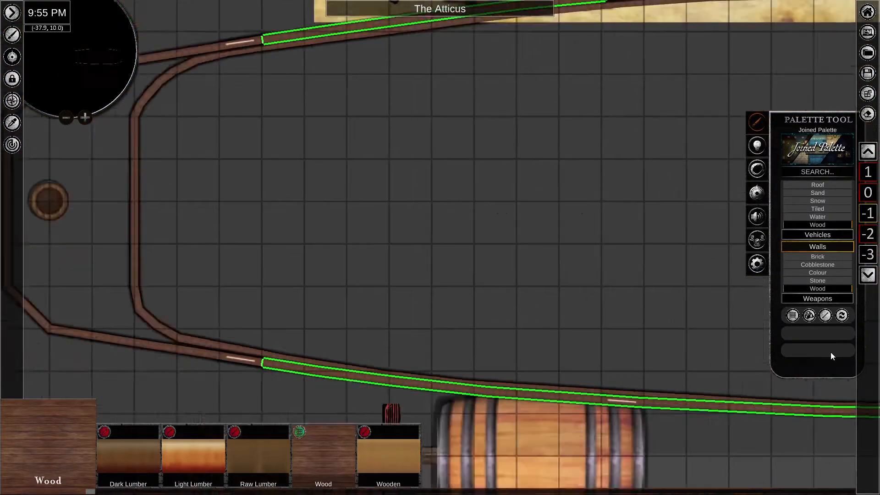
middle_click_drag(687, 320, 412, 351)
left_click(660, 270)
left_click(370, 312)
left_click(378, 205)
middle_click_drag(230, 206, 715, 257)
middle_click_drag(220, 224, 715, 272)
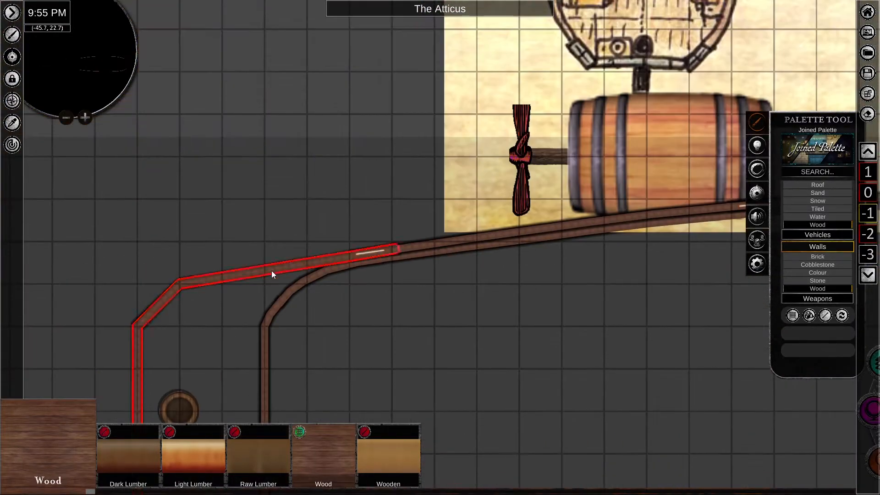
left_click(272, 271)
middle_click_drag(505, 422, 551, 391)
scroll(459, 229, "up", 5)
left_click_drag(450, 171, 338, 189)
Shorten the starboard end of the stern hull wall to the aft edge of the sternmost starboard window.
scroll(240, 369, "down", 3)
middle_click_drag(366, 413, 373, 187)
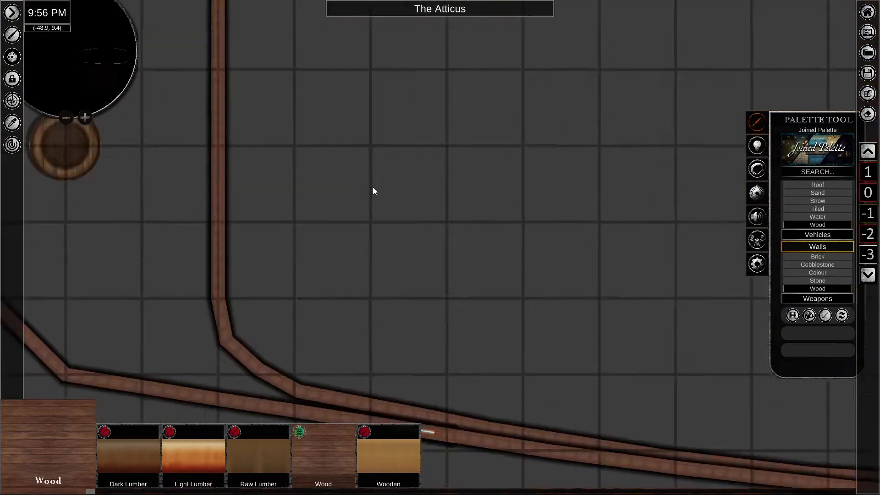
middle_click_drag(688, 390, 275, 160)
middle_click_drag(229, 138, 688, 367)
left_click(456, 281)
left_click(458, 339)
scroll(321, 230, "up", 3)
left_click_drag(316, 181, 232, 167)
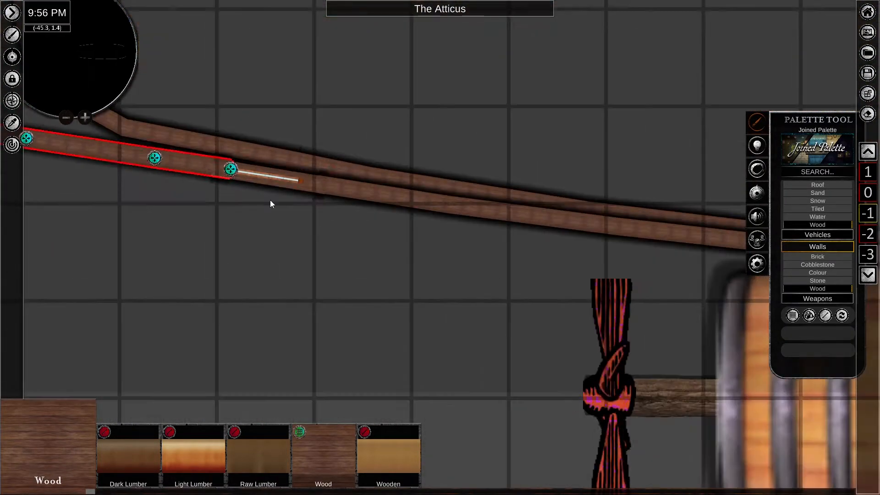
Draw a Wood wall along the starboard outer hull from the sternmost window to the window by the barrel engine.
scroll(270, 200, "down", 5)
middle_click_drag(374, 137, 223, 296)
scroll(224, 296, "up", 7)
scroll(430, 258, "down", 8)
left_click(825, 315)
scroll(394, 302, "up", 8)
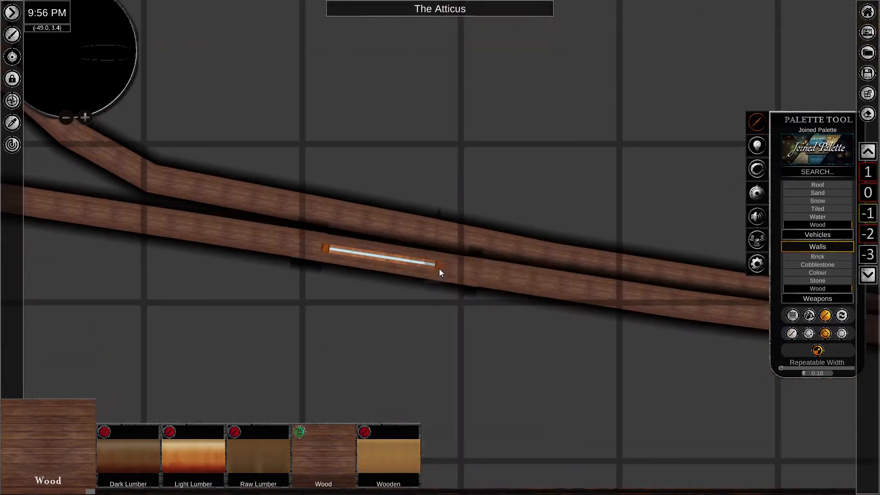
left_click(440, 267)
left_click(673, 310)
middle_click_drag(711, 334, 164, 235)
left_click(688, 276)
middle_click_drag(697, 286, 61, 231)
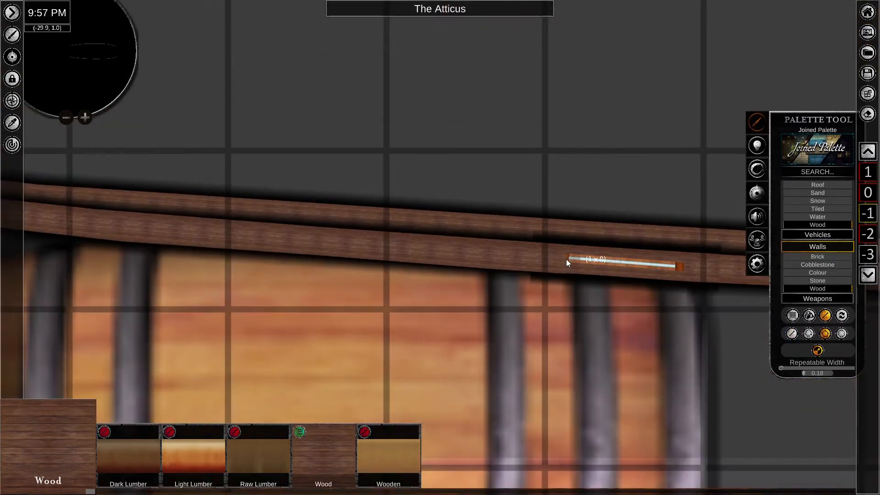
middle_click_drag(567, 261, 263, 242)
Draw Wood wall sections along the starboard outer hull from the barrel-engine window forward past midships to the forward window.
left_click(826, 316)
middle_click_drag(494, 254, 281, 290)
left_click(651, 295)
middle_click_drag(724, 296, 323, 337)
left_click(651, 334)
middle_click_drag(724, 343, 287, 330)
left_click(600, 311)
middle_click_drag(726, 327, 322, 336)
middle_click_drag(477, 309, 64, 354)
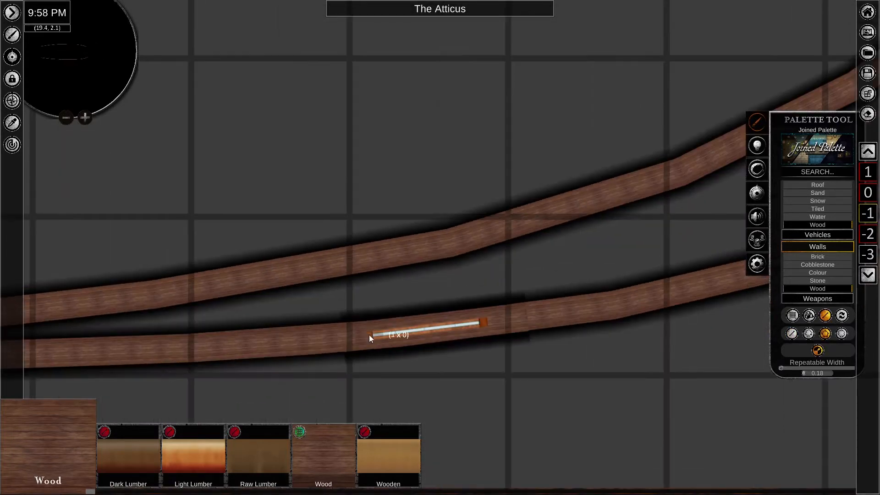
left_click(827, 317)
middle_click_drag(369, 334, 100, 360)
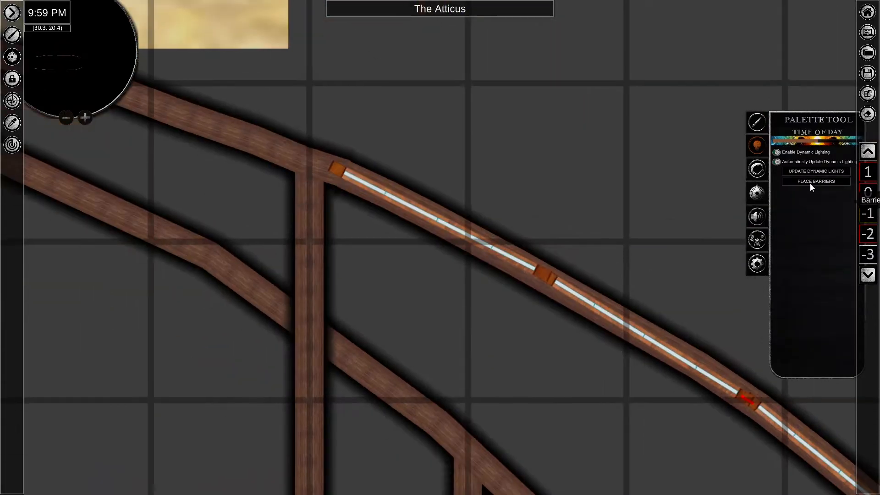
Move the points of the port wall section forward of the barrel-engine window onto the outer hull line.
left_click(467, 377)
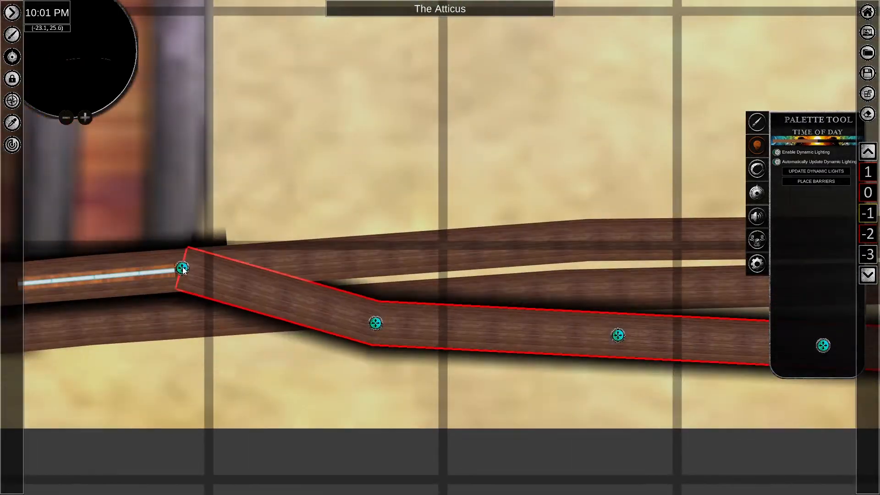
left_click_drag(373, 318, 373, 255)
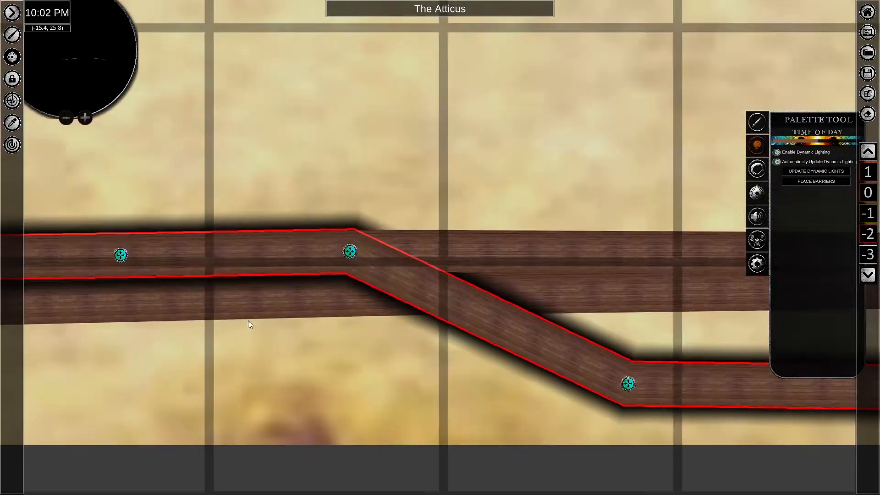
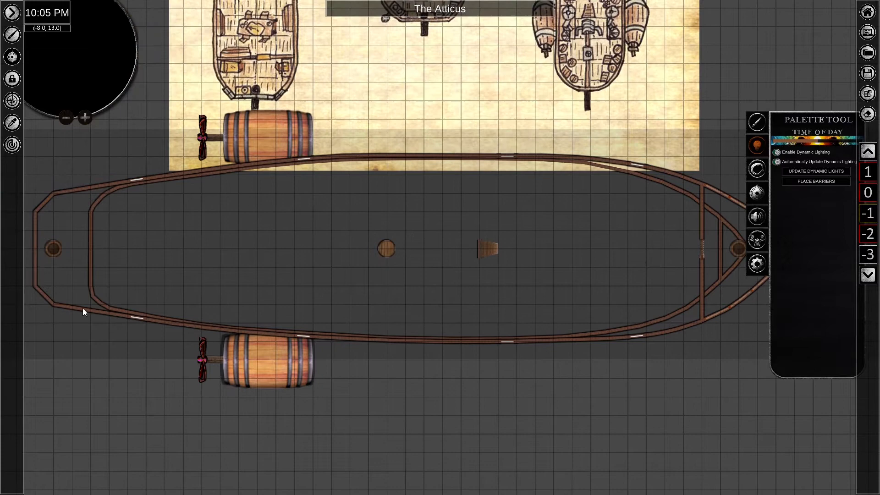
Select the outer hull wall sections on level -1 together and adjust their lighting options.
left_click(83, 310)
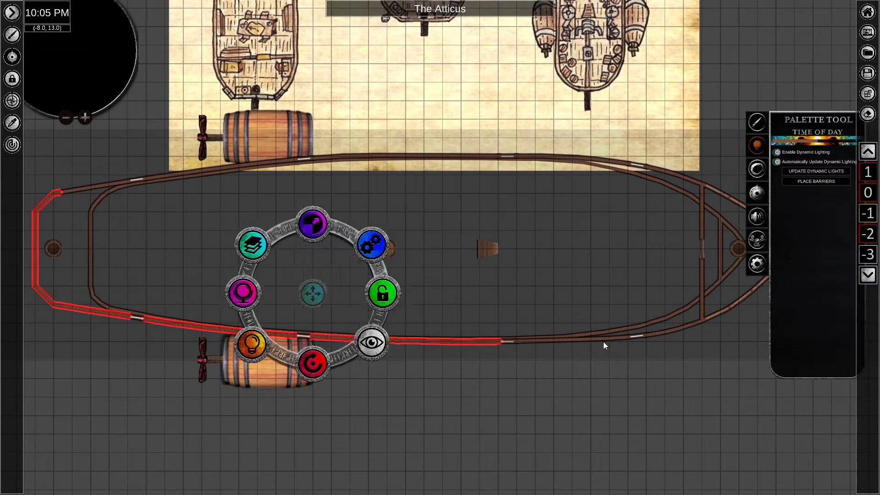
left_click(678, 178, "shift")
left_click_drag(33, 151, 770, 366)
left_click(679, 276)
double_click(701, 287)
left_click(523, 304)
scroll(524, 304, "down", 3)
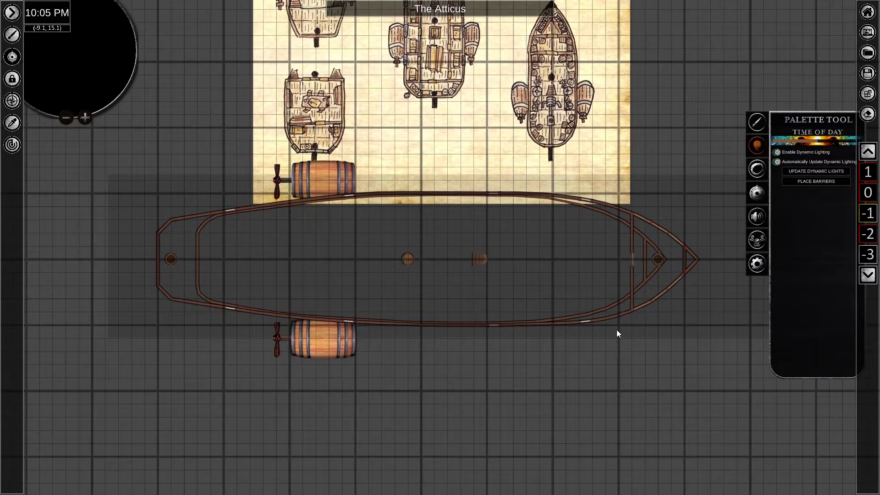
Copy the forward bulkhead with its doorway from level -1 down to level -2 with the layering options.
left_click(868, 275)
scroll(440, 141, "up", 3)
middle_click_drag(440, 141, 260, 96)
scroll(440, 248, "down", 2)
left_click(868, 151)
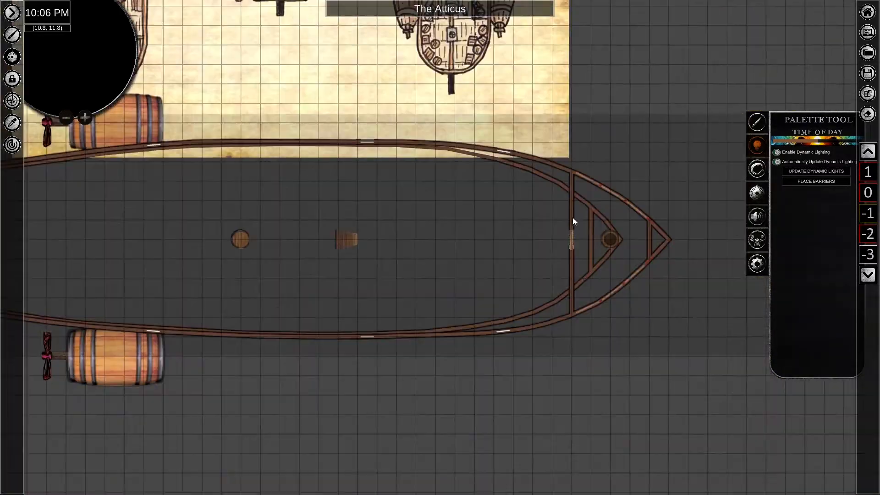
left_click(572, 222)
left_click(641, 190)
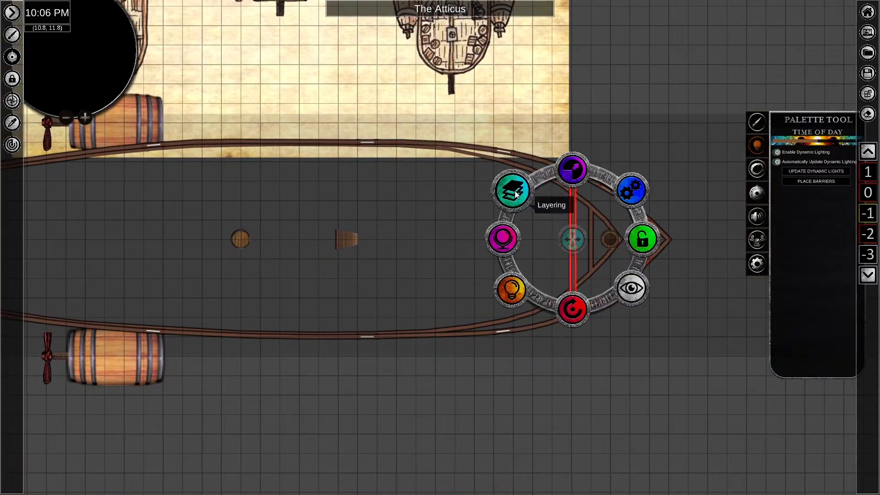
left_click(515, 195)
left_click(526, 171)
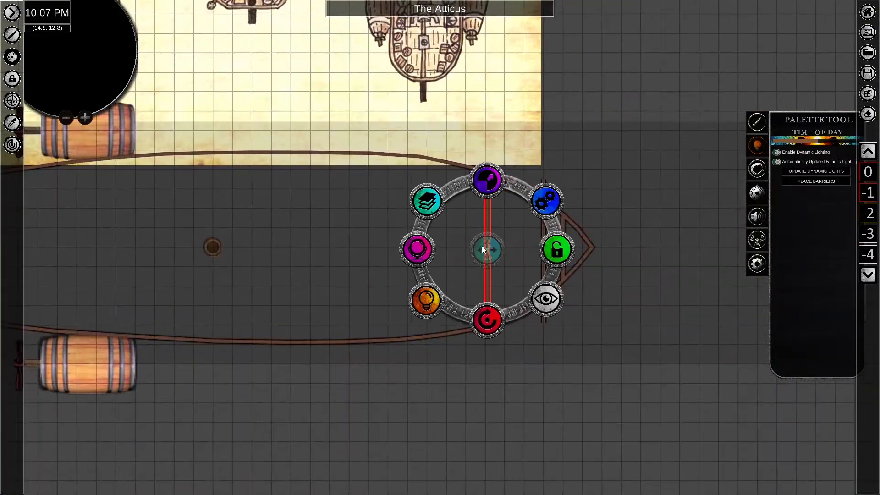
Move the bulkhead on level -2 aft of the bow compartment.
left_click_drag(482, 247, 462, 248)
middle_click_drag(543, 224, 522, 212)
left_click(522, 212)
left_click_drag(522, 236, 368, 236)
Move the end points of the level -2 bulkhead walls so they meet the inner hull line.
middle_click_drag(346, 212, 385, 148)
left_click(409, 158)
left_click_drag(409, 174, 427, 175)
middle_click_drag(482, 36, 476, 203)
scroll(477, 202, "up", 2)
middle_click_drag(447, 394, 424, 218)
scroll(423, 218, "up", 4)
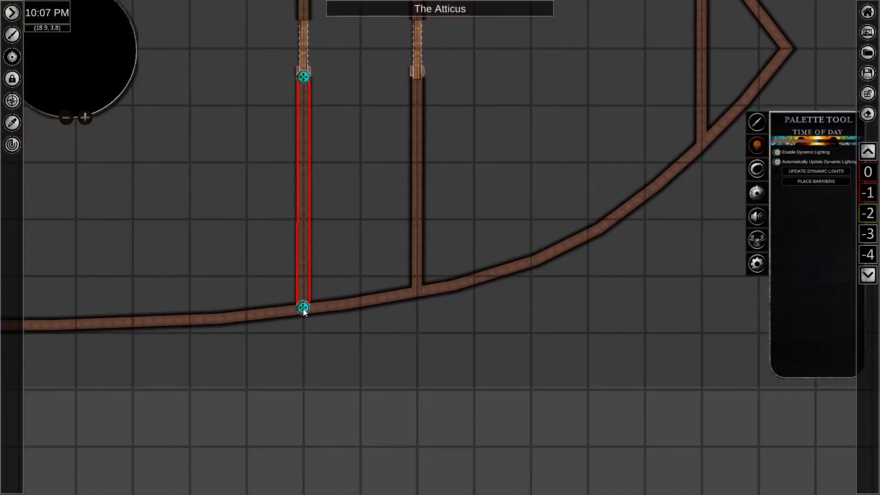
middle_click_drag(308, 55, 343, 415)
Select the inner hull and the forward bulkhead walls on level -2 together and open their lighting options.
left_click(339, 293)
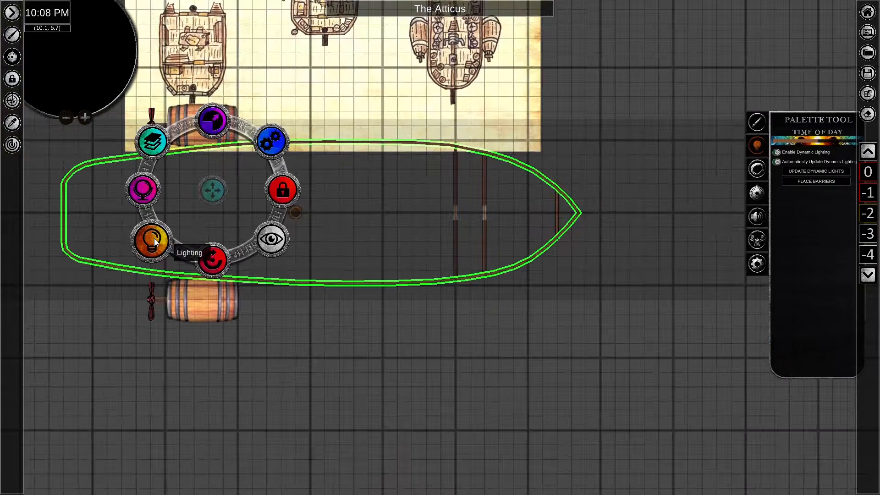
left_click(455, 183)
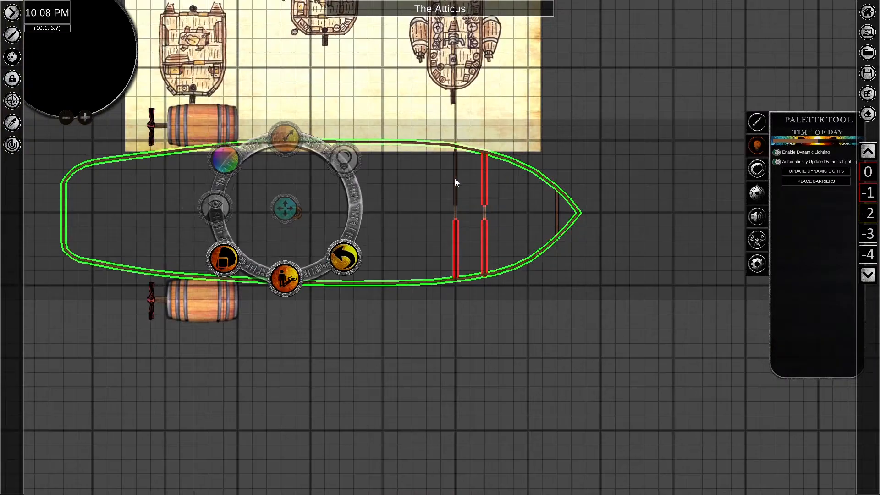
left_click(195, 128)
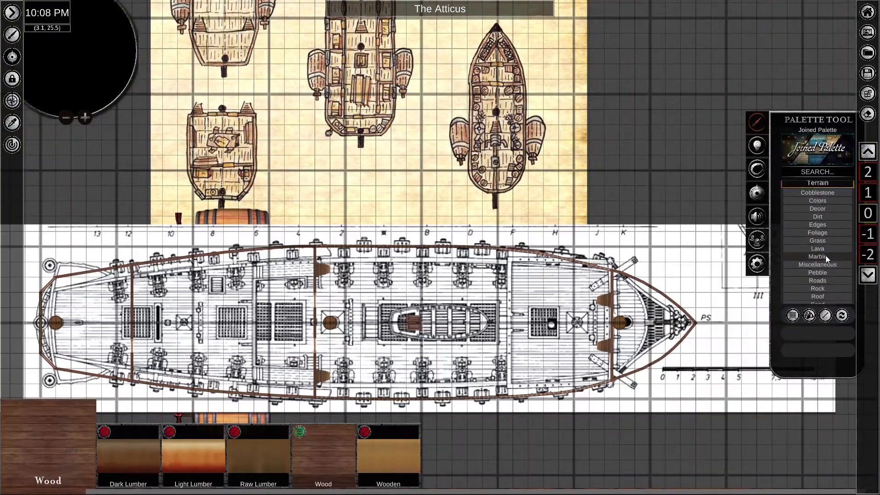
Look through the palette's structure, ship and prop categories for a deck grating object.
scroll(826, 255, "down", 5)
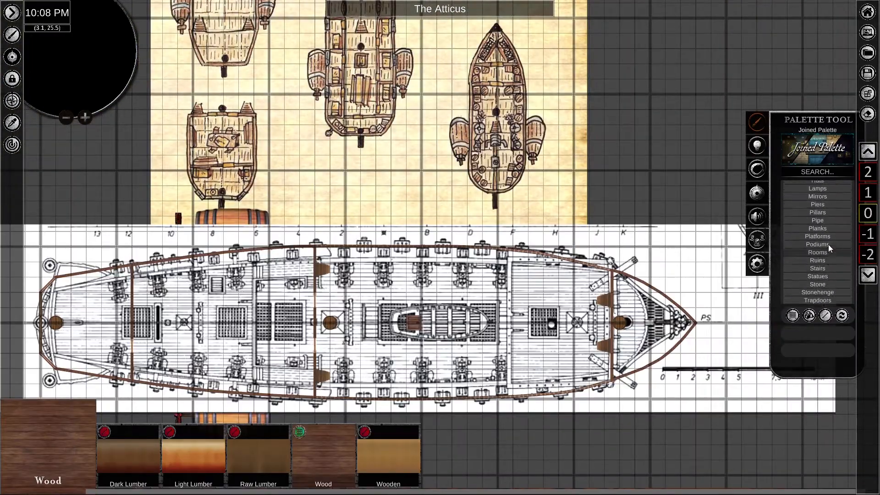
left_click(827, 221)
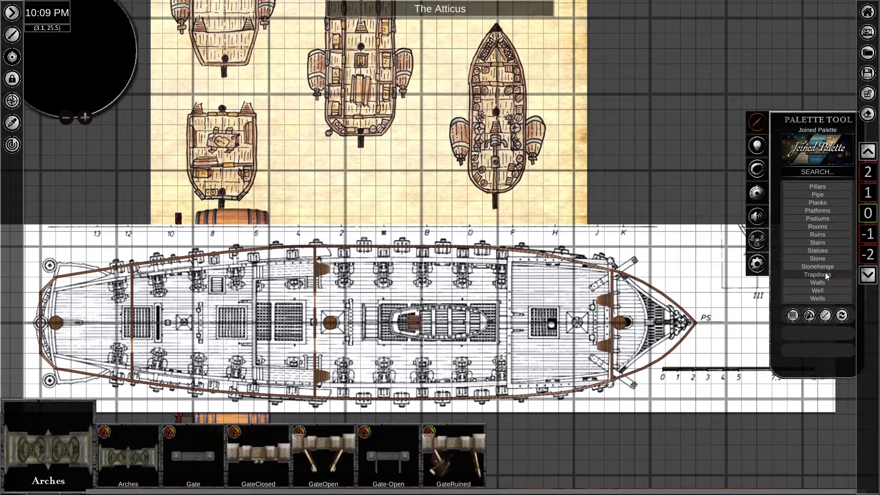
scroll(825, 272, "down", 1)
scroll(825, 273, "up", 5)
left_click(817, 271)
left_click(815, 268)
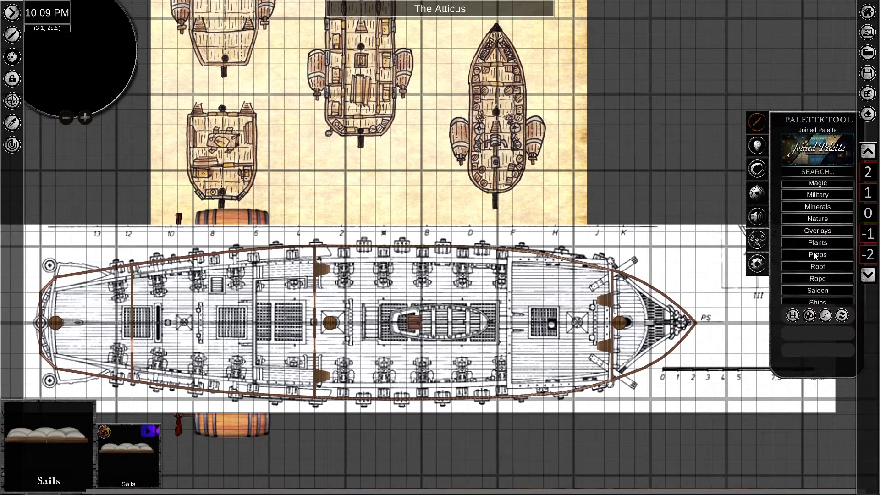
left_click(813, 252)
scroll(814, 253, "down", 5)
left_click(814, 253)
Search the palette for grate and cage, and choose the DeckCage object.
left_click(819, 174)
type("grate")
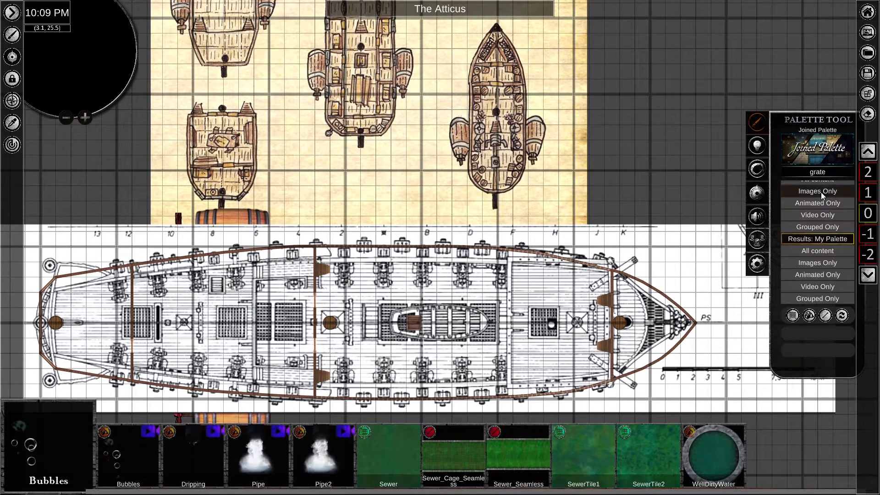
key("BackSpace")
key("BackSpace")
key("BackSpace")
key("BackSpace")
key("BackSpace")
type("cage")
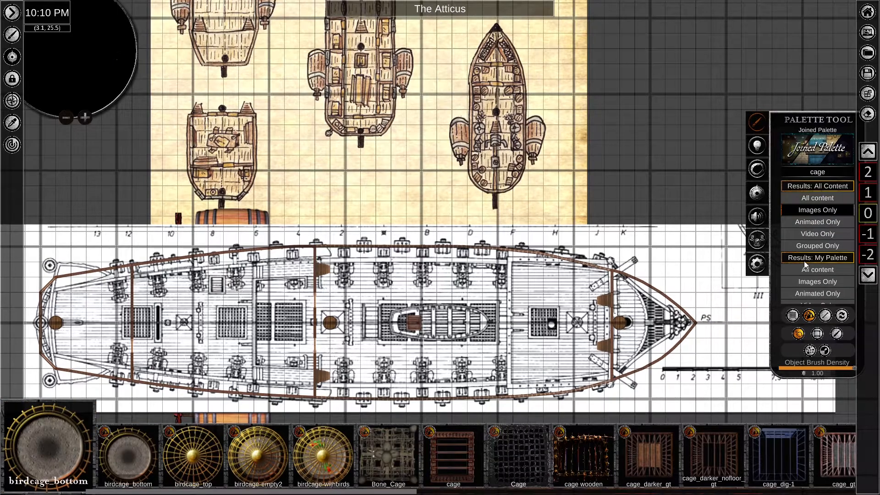
scroll(543, 454, "down", 10)
left_click(543, 453)
Place DeckCage over the forward hatch on level 0 and size it to the grid.
left_click(553, 322)
right_click(553, 322)
scroll(591, 362, "up", 5)
left_click(456, 226)
left_click_drag(455, 157, 493, 228)
left_click_drag(480, 157, 486, 117)
left_click(610, 209)
scroll(505, 229, "down", 6)
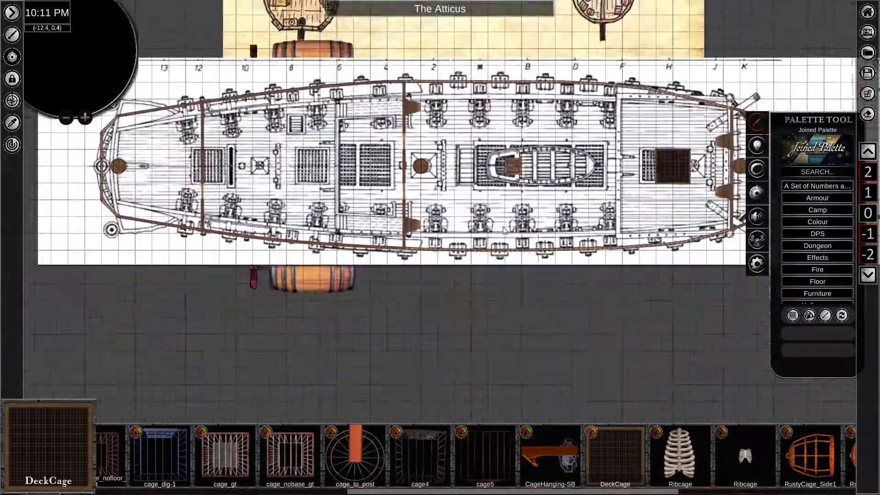
Choose the light_brown1_nails_ae texture from the Wood Plank Floors category.
scroll(505, 230, "down", 2)
middle_click_drag(505, 231, 515, 374)
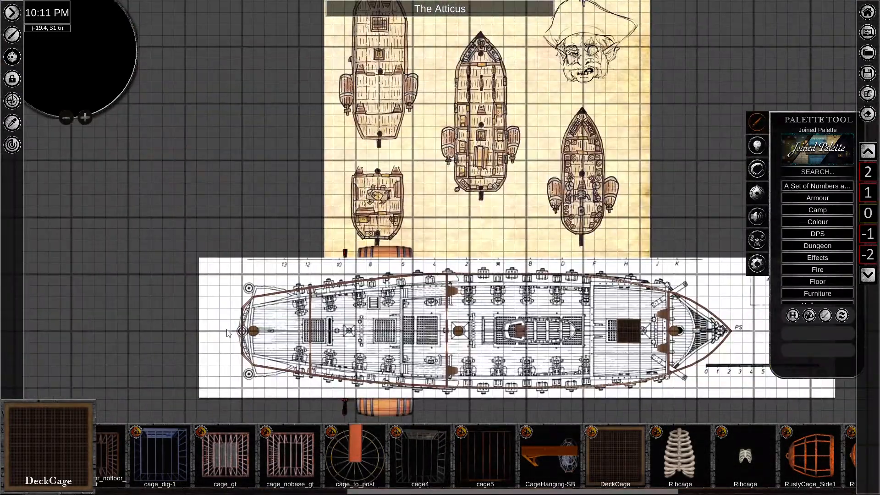
scroll(227, 334, "up", 5)
middle_click_drag(688, 403, 261, 193)
scroll(262, 220, "down", 2)
middle_click_drag(261, 229, 668, 222)
scroll(819, 282, "down", 5)
left_click(817, 244)
scroll(817, 247, "down", 4)
left_click(817, 277)
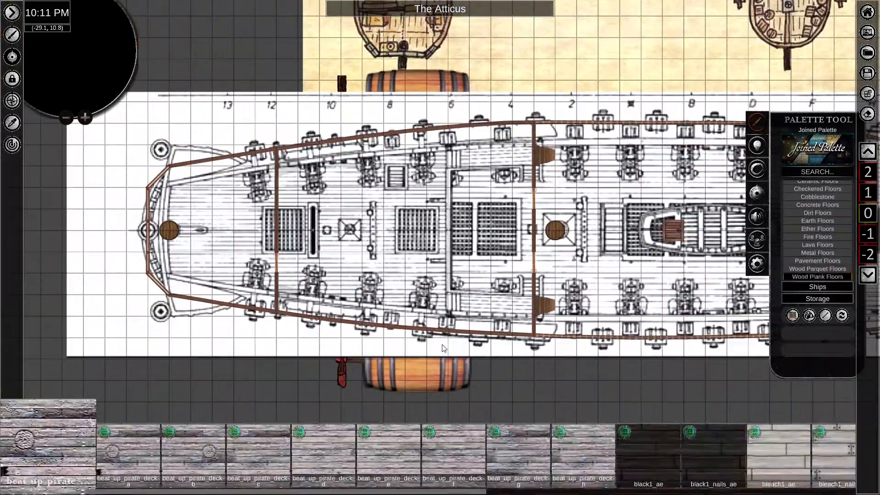
scroll(375, 457, "down", 5)
Trace the level 0 deck floor polygon along the port hull from the stern to the forward grating.
scroll(132, 327, "up", 3)
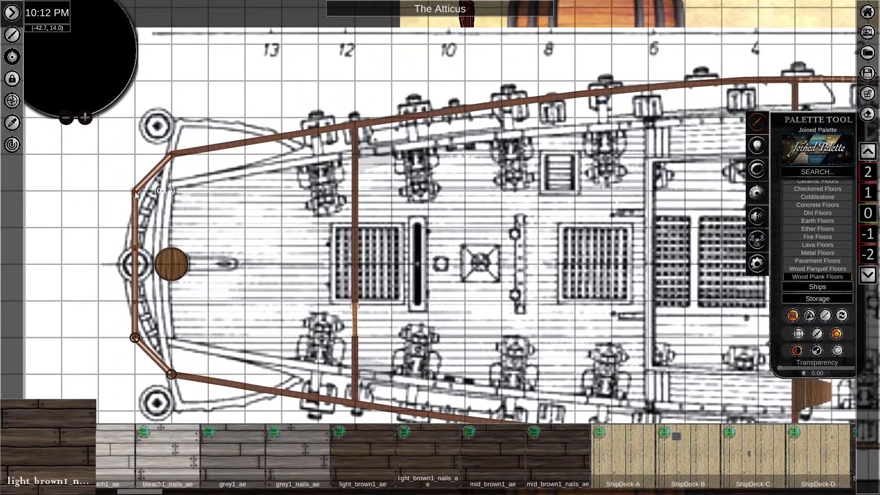
left_click(632, 88)
middle_click_drag(712, 83, 35, 146)
left_click(427, 158)
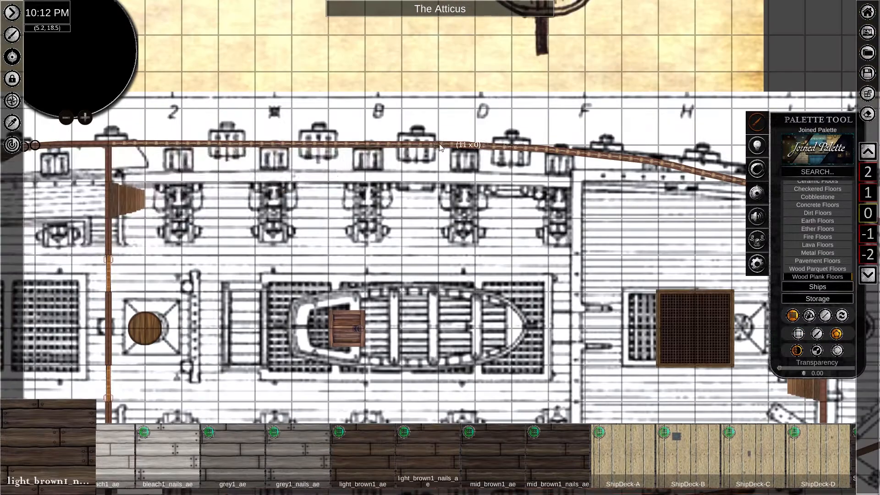
left_click(439, 145)
left_click(483, 145)
left_click(526, 149)
left_click(566, 152)
left_click(659, 161)
left_click(695, 171)
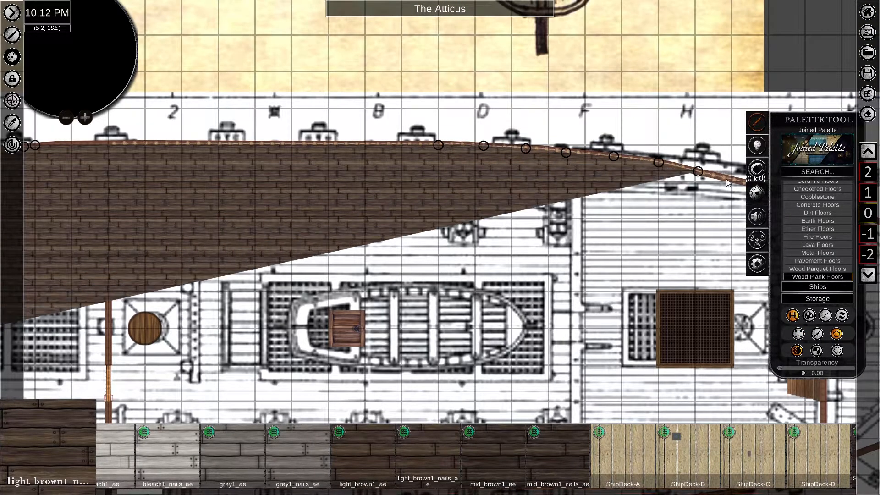
left_click(731, 179)
Route the level 0 floor outline around the forward grating and back along the starboard hull to close it.
left_click(732, 292)
left_click(658, 292)
left_click(659, 365)
left_click(732, 365)
middle_click_drag(731, 366, 590, 162)
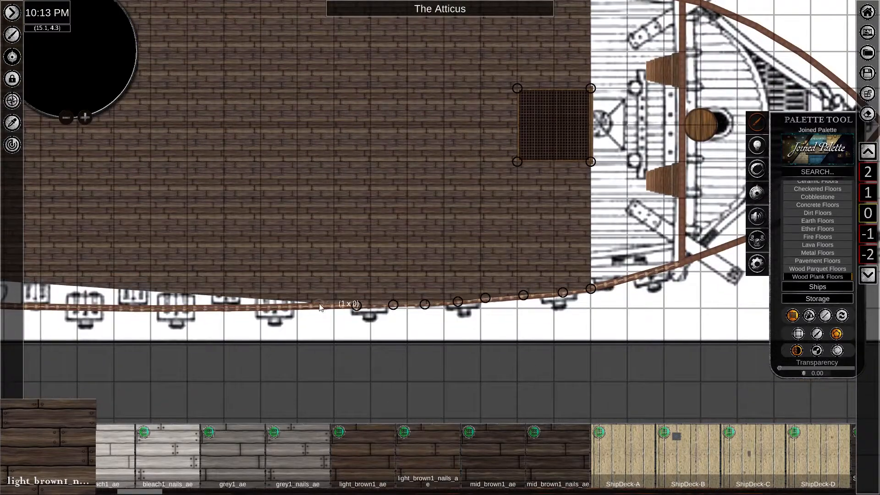
left_click(140, 310)
middle_click_drag(140, 311, 371, 308)
middle_click_drag(133, 290, 503, 314)
left_click(330, 293)
right_click(330, 293)
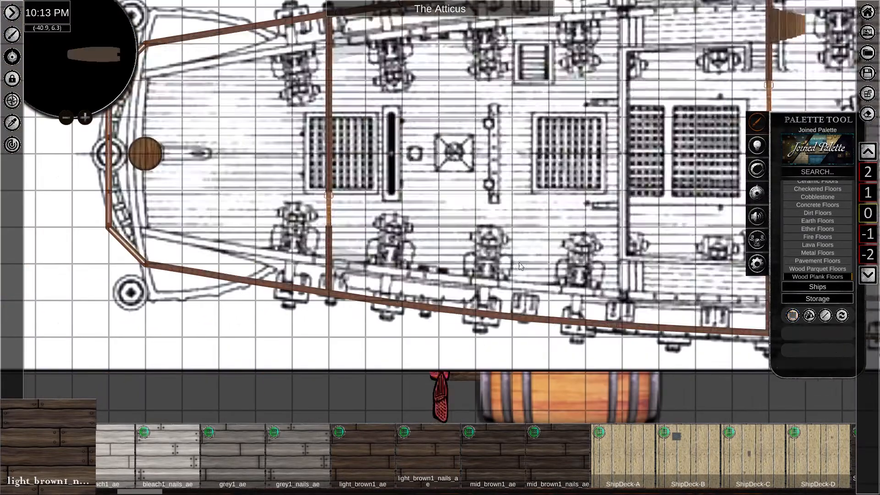
Draw a second level 0 floor polygon covering the deck from the forward grating to the bow point.
middle_click_drag(733, 206, 73, 293)
middle_click_drag(733, 206, 73, 293)
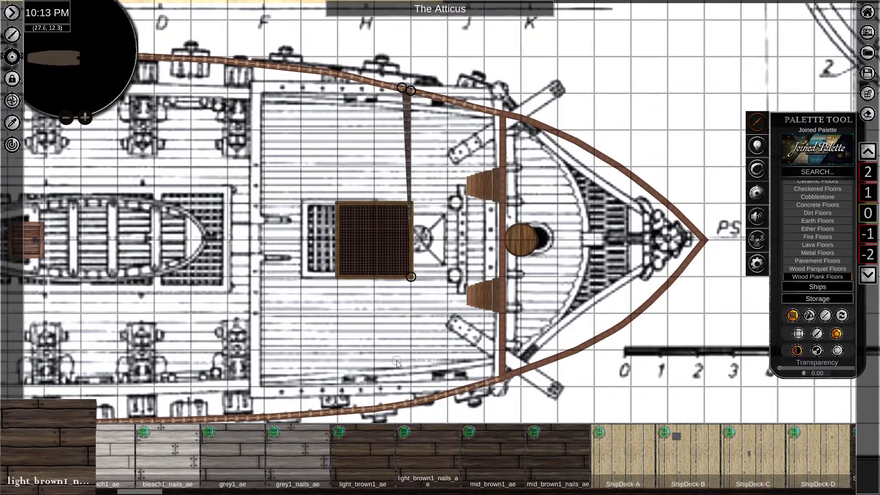
left_click(697, 254)
left_click(703, 240)
left_click(641, 179)
left_click(596, 149)
left_click(521, 116)
scroll(638, 229, "down", 5)
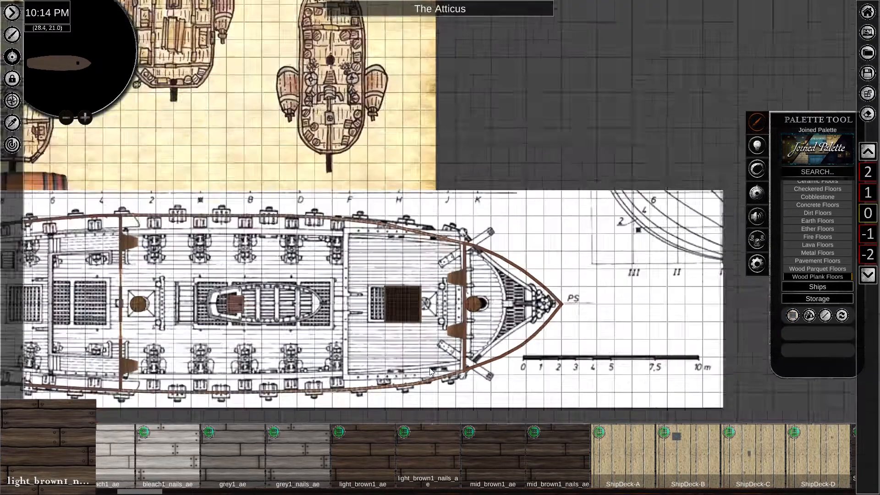
Delete the ship blueprint reference image from level 0.
middle_click_drag(637, 228, 756, 241)
middle_click_drag(225, 202, 168, 396)
middle_click_drag(549, 494, 464, 210)
left_click(615, 235)
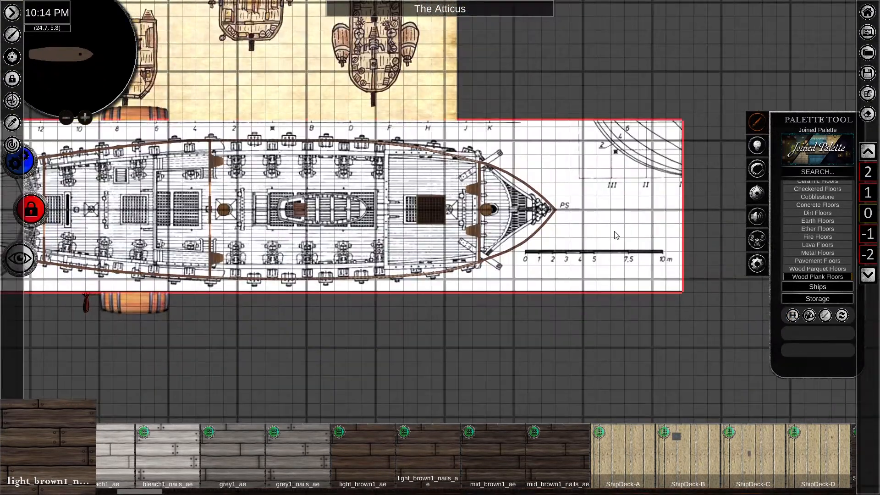
key("Delete")
Draw a plank floor polygon on level 1 over the bow deck forward of the bulkhead.
left_click(867, 152)
scroll(504, 229, "up", 4)
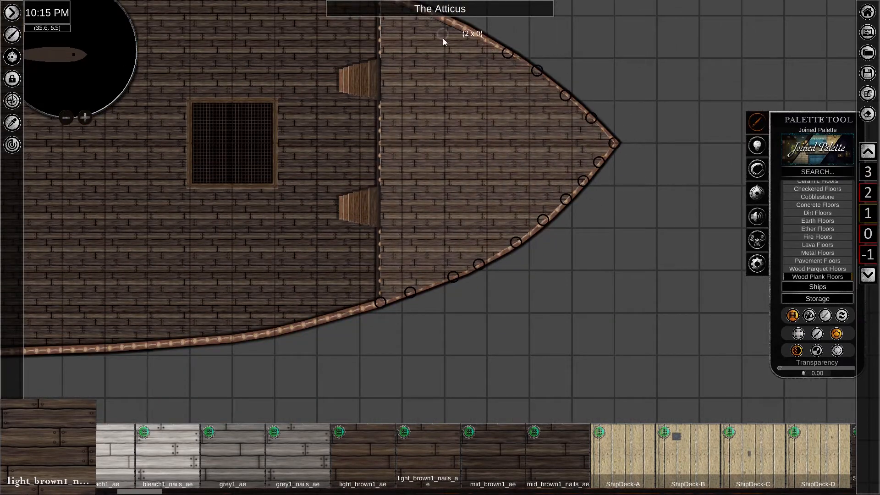
left_click(452, 21)
Draw a plank floor polygon on level 1 between the two aft bulkheads, following both sides of the hull.
scroll(443, 137, "down", 4)
middle_click_drag(137, 257, 456, 264)
left_click(792, 315)
scroll(527, 151, "up", 2)
left_click(517, 144)
left_click(459, 144)
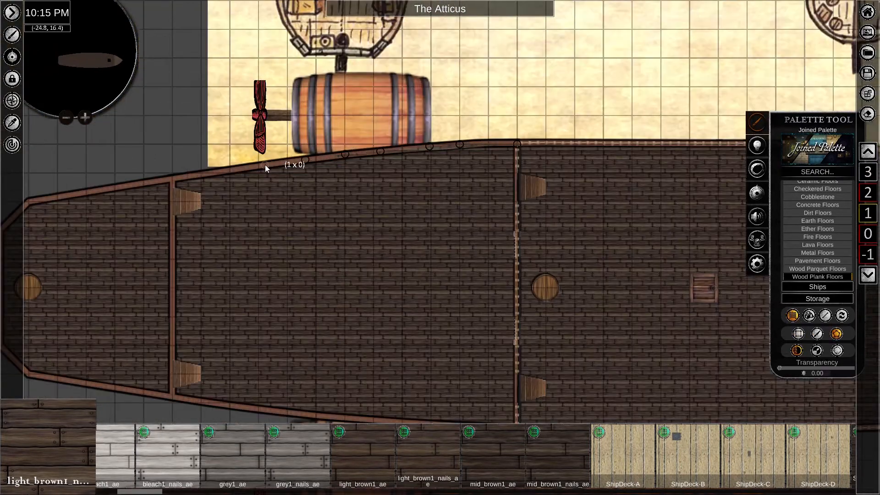
left_click(265, 165)
left_click(224, 171)
left_click(193, 176)
left_click(172, 178)
middle_click_drag(191, 300, 213, 189)
left_click(194, 286)
left_click(217, 290)
left_click(262, 297)
left_click(536, 318)
middle_click_drag(458, 184, 500, 257)
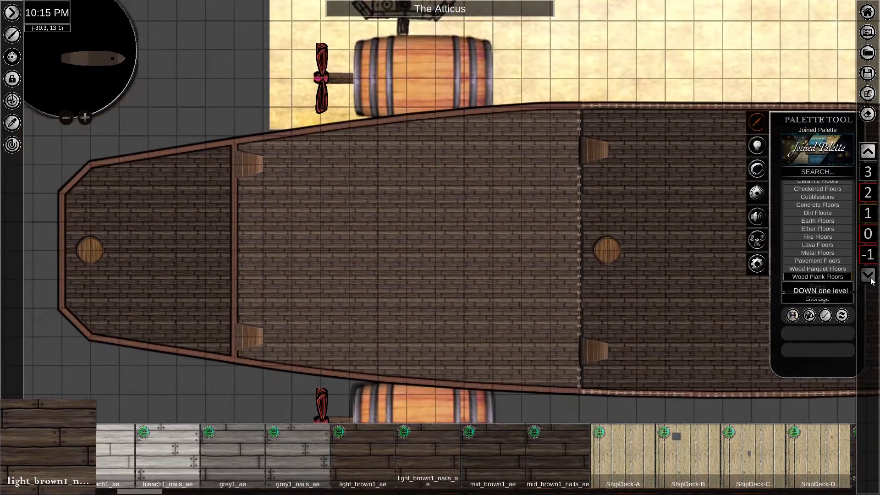
Draw a plank floor polygon on level 2 over the stern deck aft of the sternmost bulkhead.
left_click(867, 152)
middle_click_drag(309, 232, 522, 246)
left_click(444, 374)
left_click(301, 351)
left_click(274, 323)
left_click(274, 207)
left_click(301, 179)
scroll(445, 158, "down", 4)
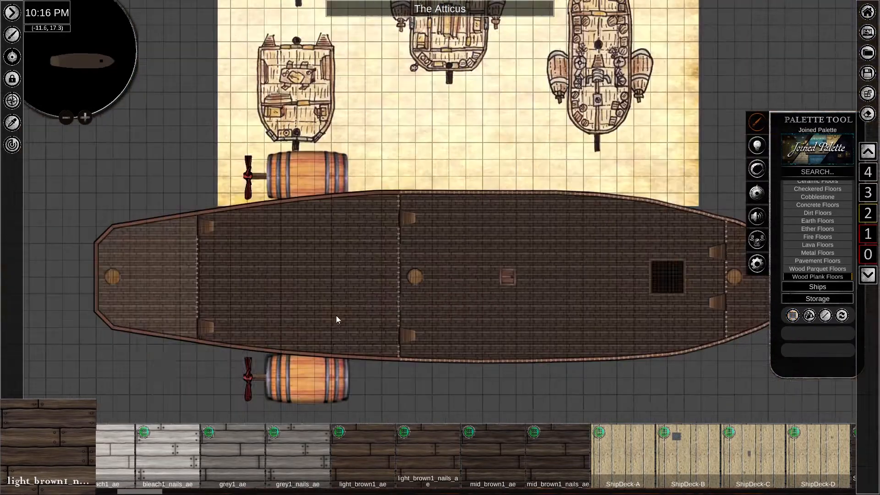
Trace a plank floor polygon on level -1 along the port outer hull from the stern to the bow crosswall.
double_click(868, 275)
left_click(868, 275)
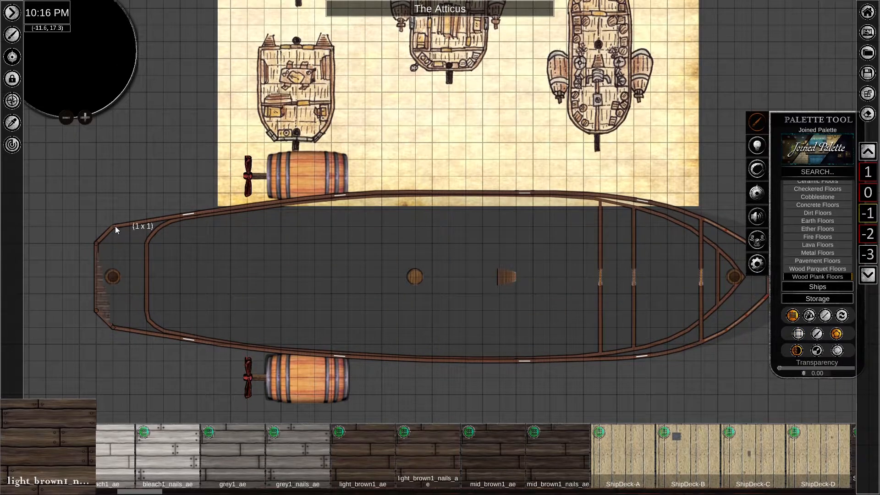
left_click(114, 227)
scroll(135, 222, "up", 3)
left_click(164, 219)
left_click(233, 208)
left_click(279, 201)
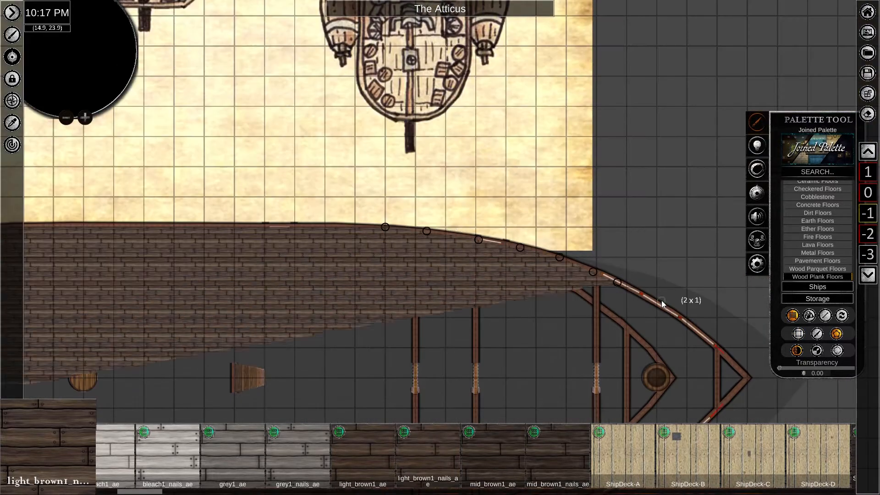
left_click(662, 305)
left_click(700, 332)
left_click(717, 348)
Continue the level -1 floor outline along the starboard outer hull back to the stern and close it.
middle_click_drag(695, 361, 595, 214)
left_click(614, 256)
left_click(587, 283)
left_click(565, 301)
left_click(541, 319)
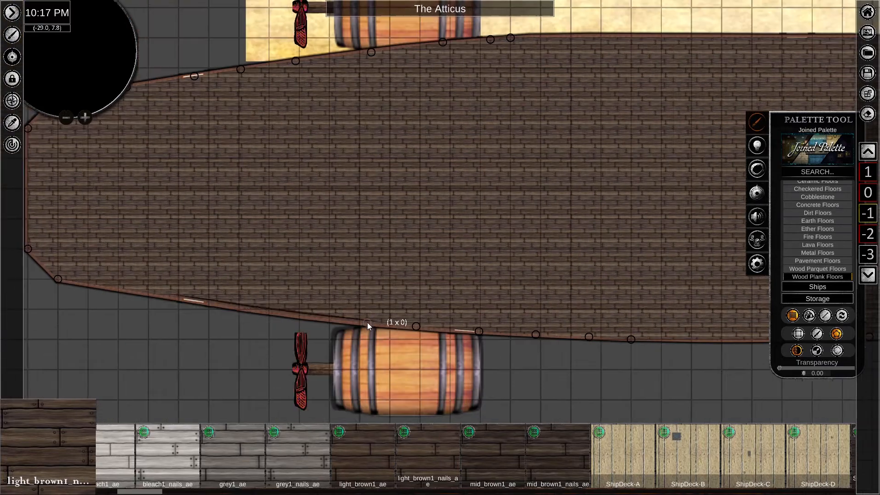
left_click(368, 325)
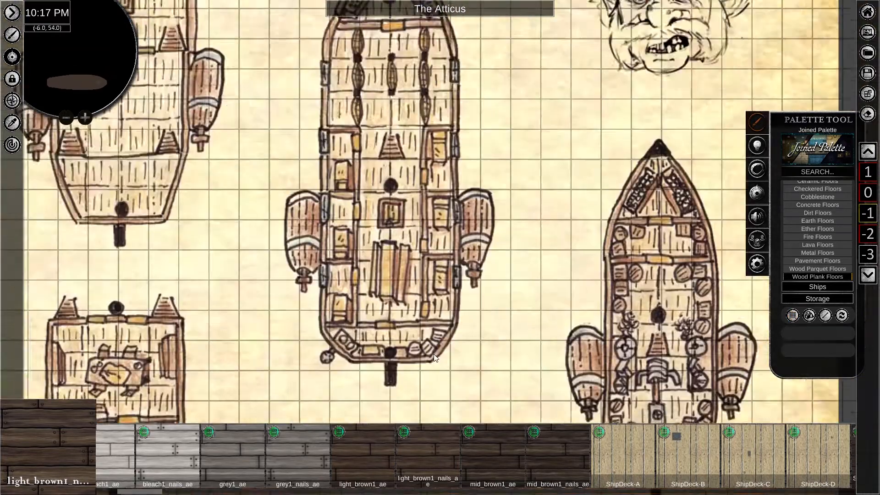
Move the stairs on level -1 aft along the centreline and send them to the level below.
scroll(433, 355, "down", 3)
middle_click_drag(434, 354, 407, 248)
middle_click_drag(407, 404, 465, 237)
scroll(529, 235, "up", 3)
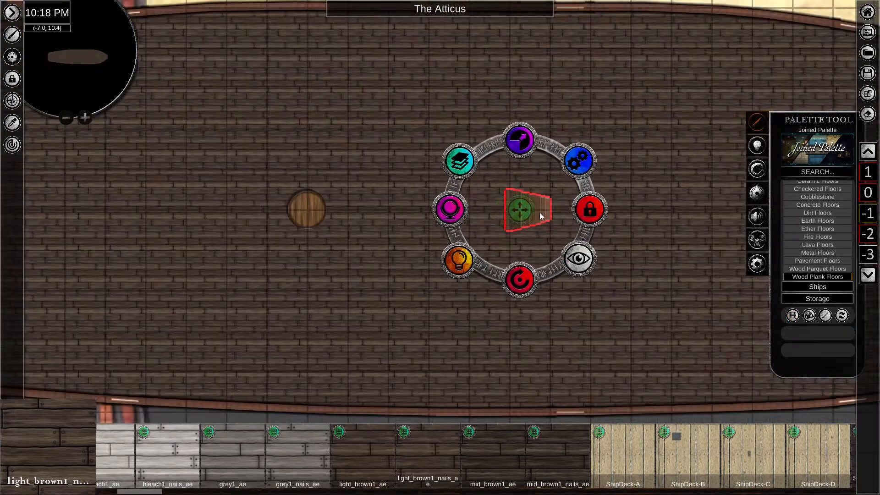
left_click_drag(525, 212, 86, 210)
middle_click_drag(108, 211, 353, 219)
left_click(270, 169)
left_click(339, 287)
Send the square hatch on the centreline near the mast to the level below.
left_click(868, 152)
left_click(185, 186)
left_click(243, 305)
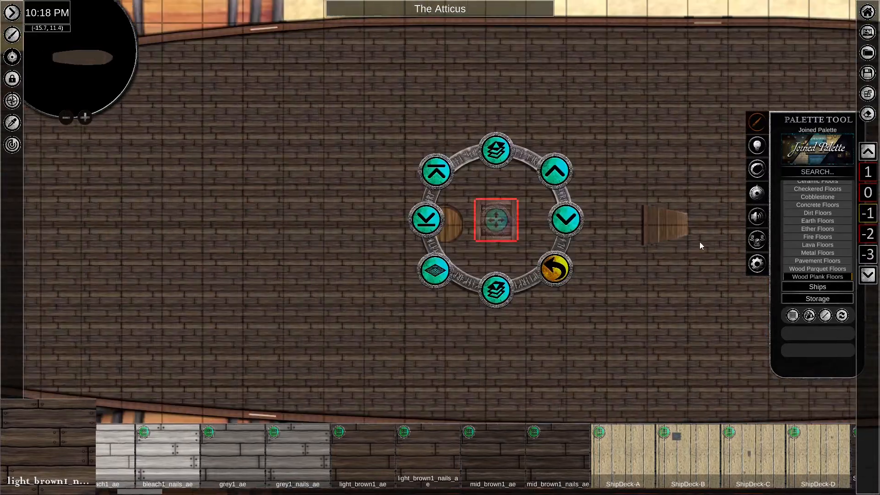
left_click(495, 288)
left_click(172, 188)
left_click(868, 151)
scroll(419, 283, "down", 5)
Start a tiled plank floor polygon on level -2 at the stern and trace it forward along the port hull past the engine barrel.
left_click(867, 275)
middle_click_drag(378, 290, 439, 282)
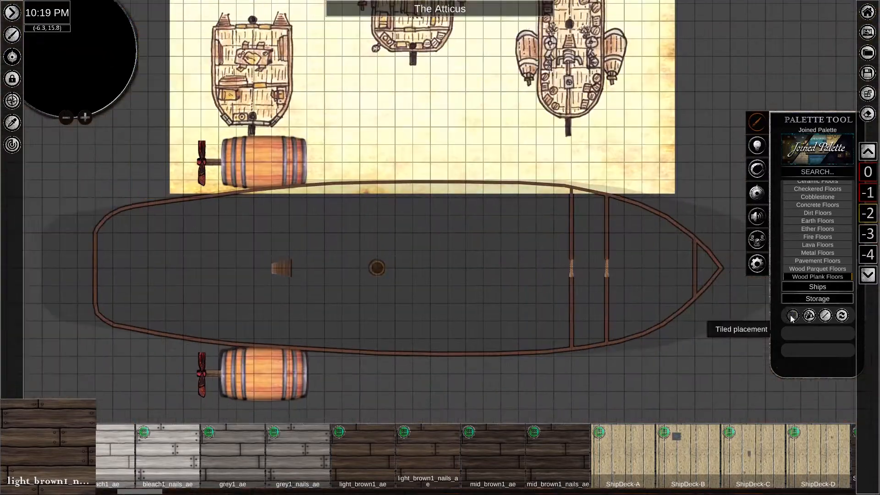
left_click(793, 316)
left_click(96, 303)
left_click_drag(97, 232, 243, 190)
scroll(283, 192, "up", 5)
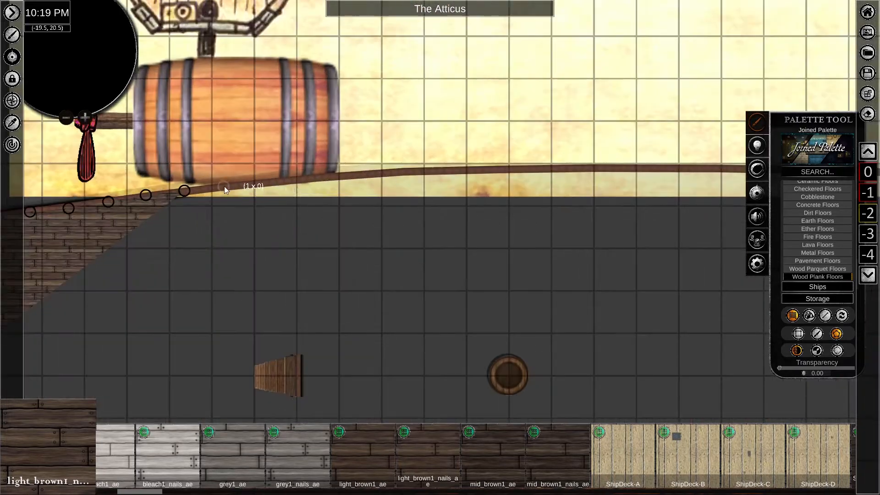
Continue the level -2 floor outline along the port hull to the bow tip and around onto the starboard side.
middle_click_drag(452, 169, 147, 157)
left_click(336, 155)
left_click(418, 155)
left_click(475, 157)
left_click(553, 158)
left_click(594, 162)
left_click(670, 168)
middle_click_drag(662, 183, 235, 140)
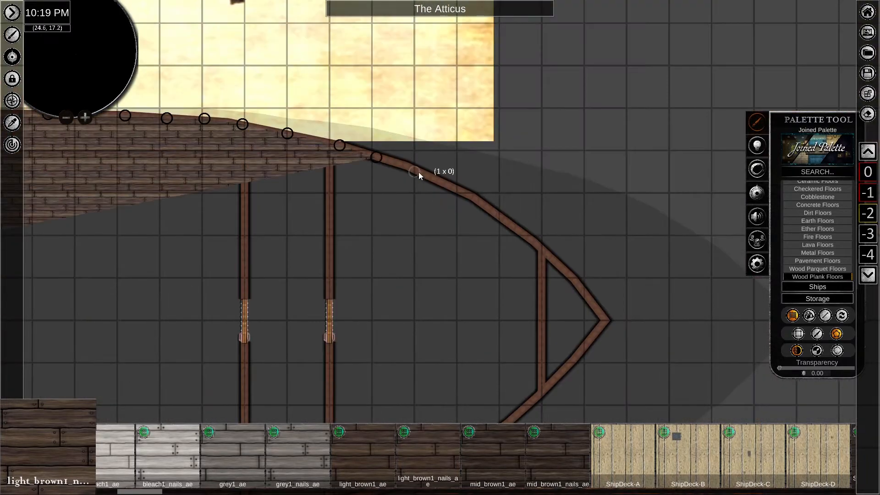
middle_click_drag(565, 380, 554, 220)
left_click(527, 234)
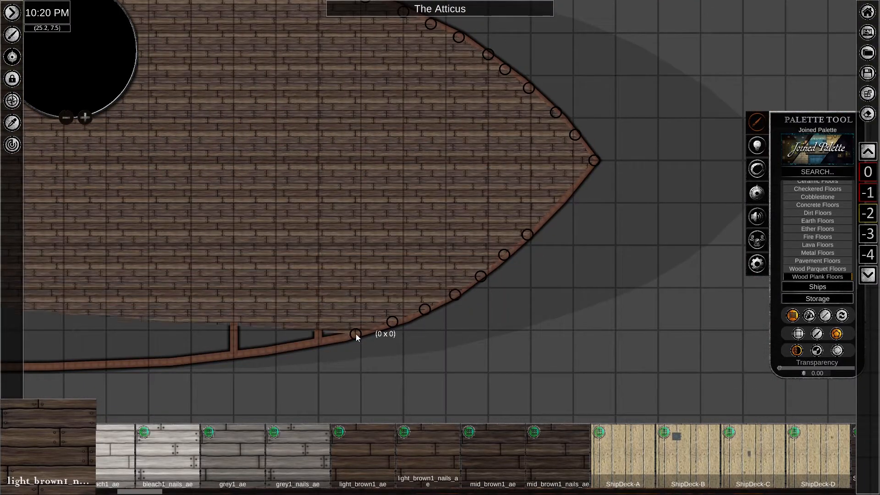
Trace the level -2 floor outline along the starboard hull back to the stern and close the polygon.
middle_click_drag(170, 359, 534, 284)
left_click(193, 272)
left_click(117, 268)
left_click(49, 263)
middle_click_drag(49, 263, 484, 304)
left_click(404, 297)
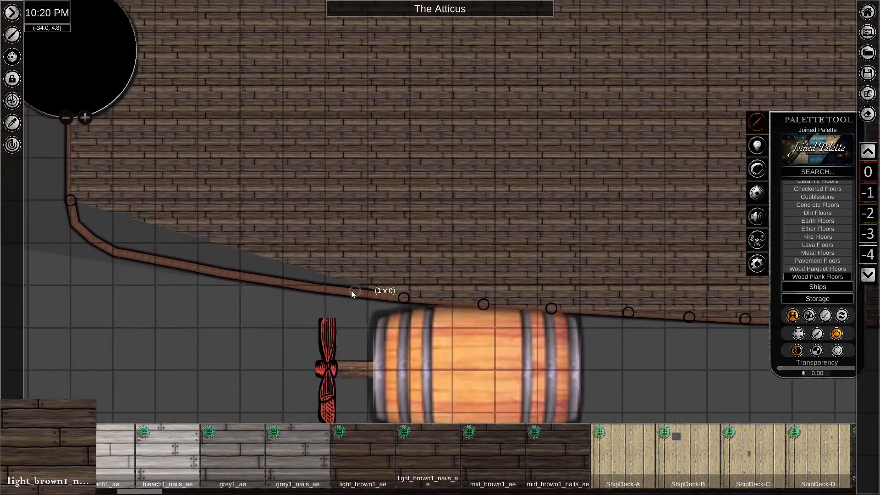
left_click(130, 253)
scroll(290, 244, "down", 5)
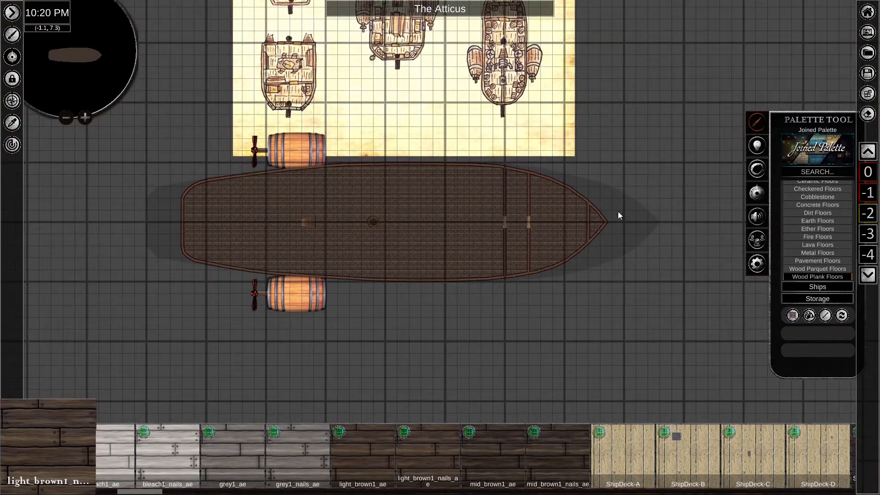
Fill the triangle forward of the bow crosswall on level -2 with the black Abyss colour.
left_click(817, 221)
scroll(583, 182, "up", 4)
left_click(630, 233)
left_click(581, 179)
Fill the bow triangle forward of the crosswall on level -1 with an Abyss polygon.
left_click(868, 151)
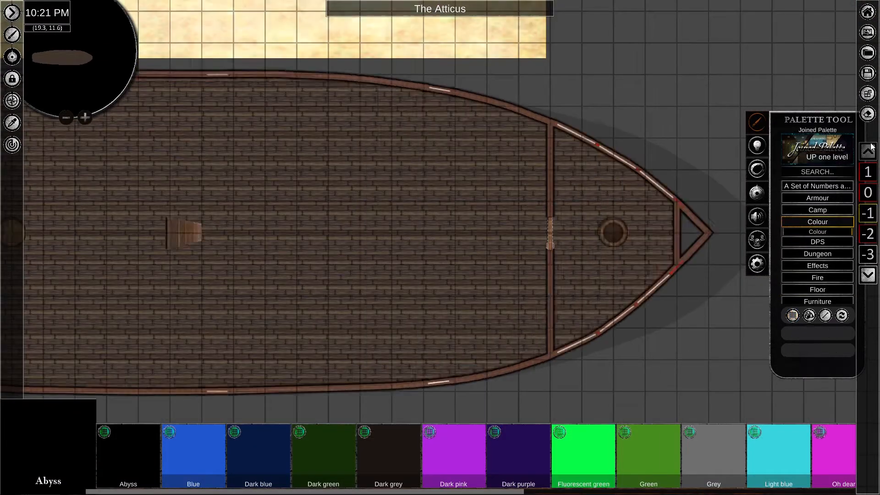
middle_click_drag(664, 220, 547, 249)
left_click(836, 334)
left_click(562, 233)
left_click(564, 292)
Draw an Abyss polygon on level 0 covering the bow section forward of the foremost bulkhead.
left_click(868, 152)
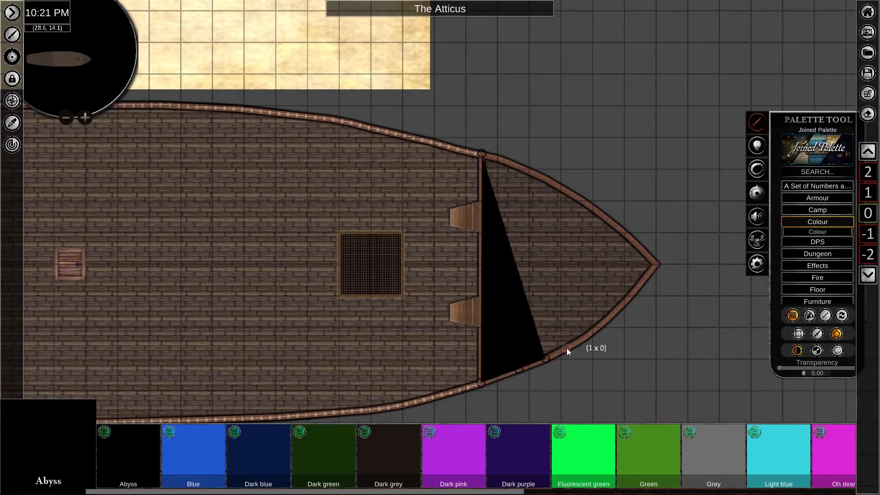
scroll(575, 197, "down", 5)
left_click(869, 275)
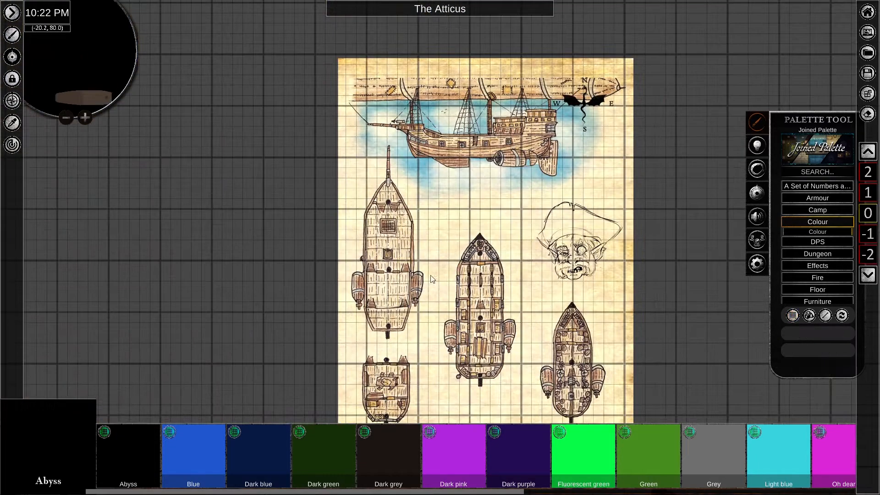
Return to level -1 and bring up the Sci-Fi Consoles assets from the DPS category.
left_click(869, 275)
left_click(868, 151)
left_click(822, 242)
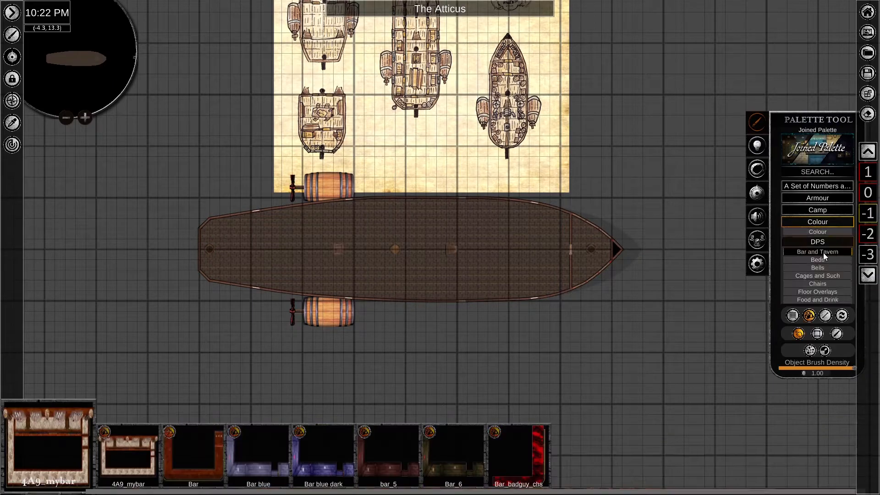
scroll(824, 253, "down", 3)
left_click(823, 253)
scroll(452, 454, "down", 6)
scroll(474, 449, "down", 12)
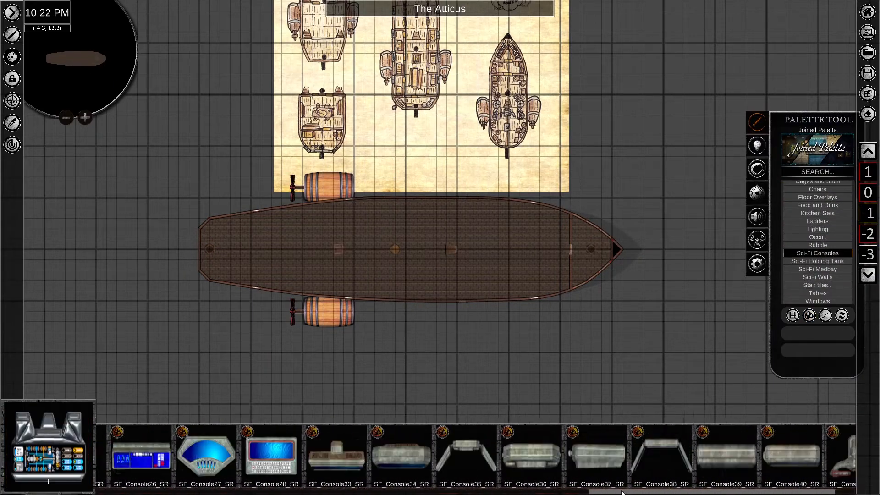
Place two Sci-fi-Console02_SR consoles in the bow compartment on level -1, one on each side of the mast.
scroll(467, 450, "up", 9)
left_click(340, 450)
scroll(441, 352, "up", 10)
left_click(270, 458)
scroll(284, 461, "up", 8)
left_click(324, 457)
scroll(385, 204, "down", 8)
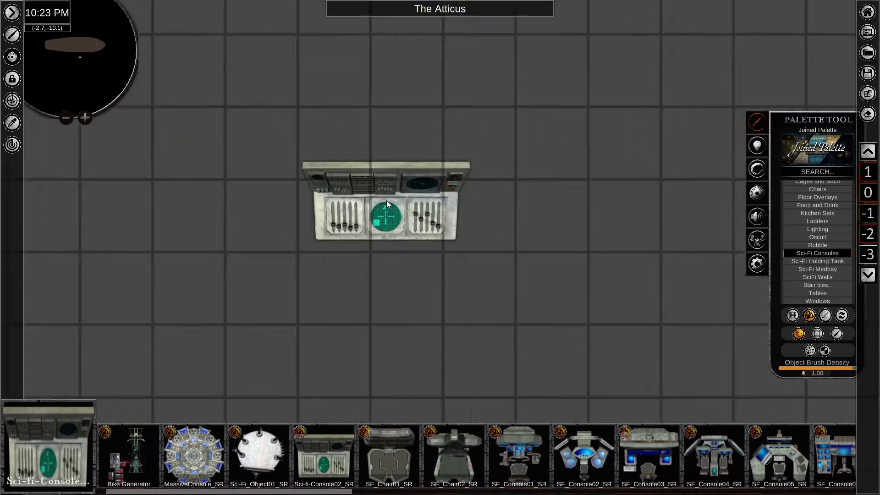
left_click(481, 273)
middle_click_drag(183, 114, 305, 256)
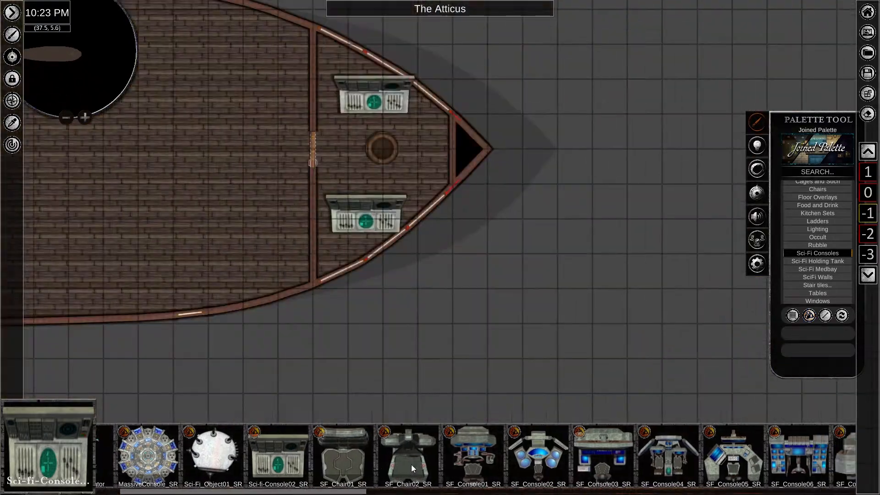
Place an SF_Chair02_SR seat just forward of the mast in the bow compartment.
scroll(411, 464, "down", 5)
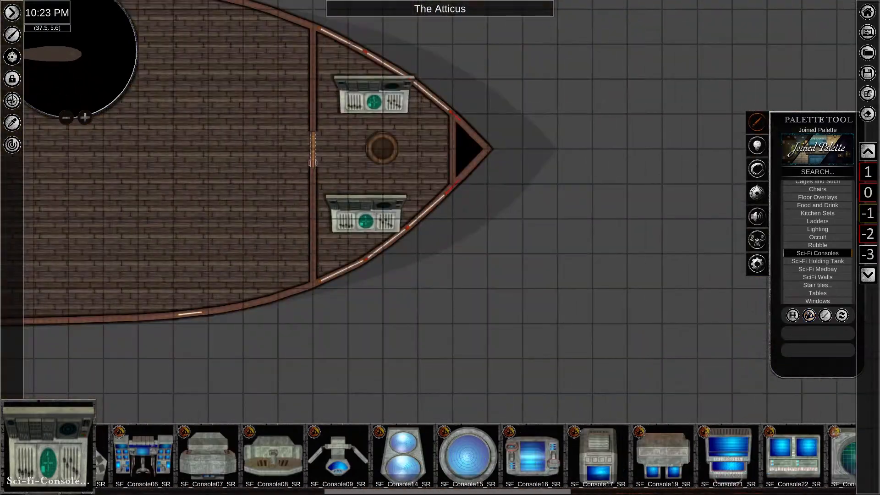
scroll(513, 454, "up", 5)
left_click(411, 151)
scroll(426, 179, "up", 5)
left_click_drag(406, 201, 477, 133)
Rotate and move both consoles so their backs run along the angled port and starboard bow walls.
left_click(313, 235)
left_click_drag(315, 303, 270, 169)
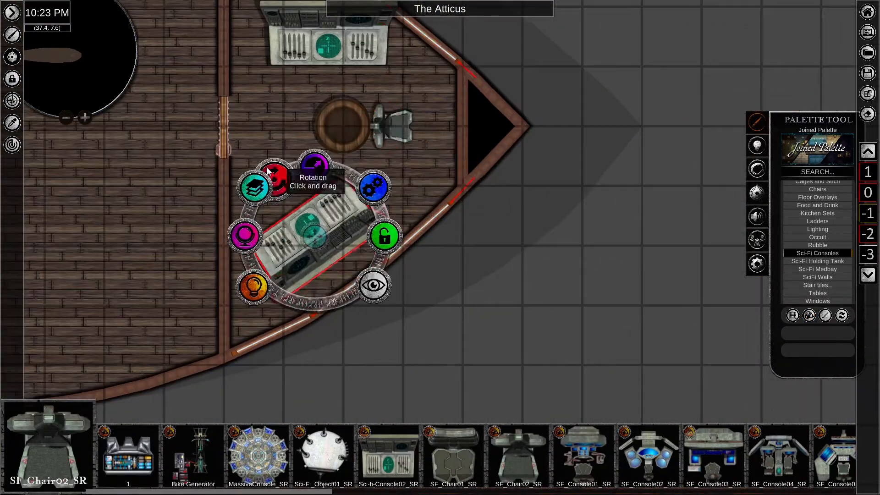
left_click_drag(314, 235, 316, 257)
middle_click_drag(344, 92, 391, 282)
left_click(373, 224)
left_click(477, 294)
middle_click_drag(497, 335, 413, 161)
Search the image assets for "wheel" and place ShipWheel1 in front of the chair at the bow crosswall.
scroll(619, 276, "down", 6)
left_click(817, 172)
type("wheel")
key("Return")
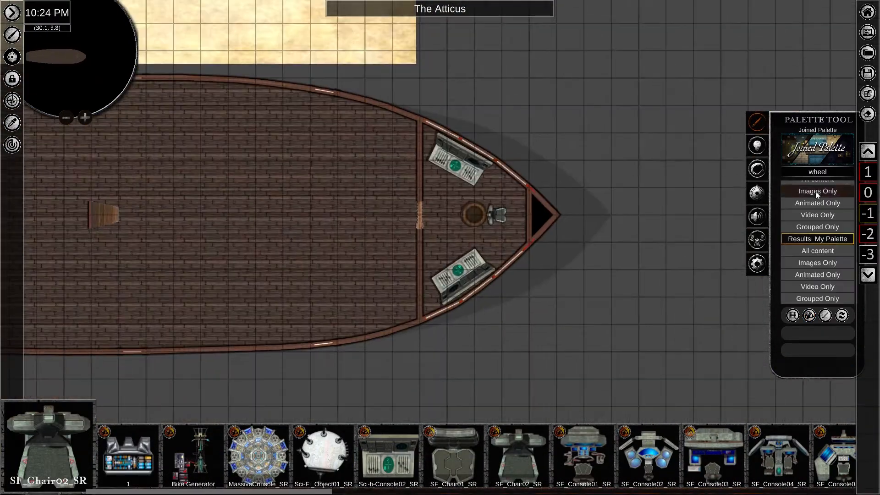
left_click(817, 192)
scroll(529, 234, "up", 4)
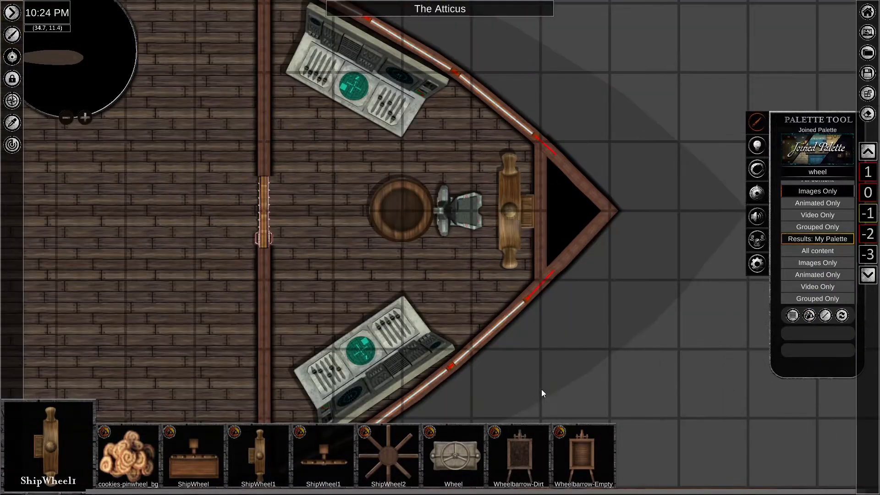
left_click(442, 211)
Look through the ship's levels and examine each deck alongside the reference deck plans.
scroll(344, 353, "down", 5)
left_click(868, 152)
left_click(867, 152)
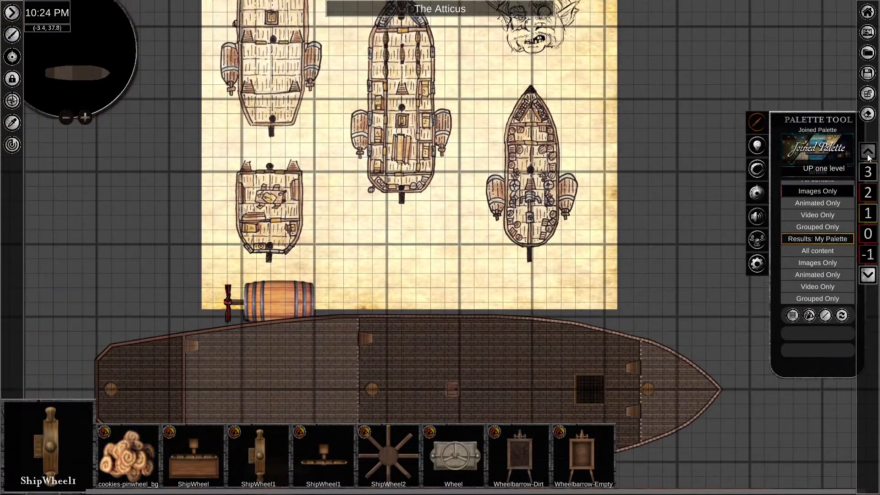
left_click(867, 152)
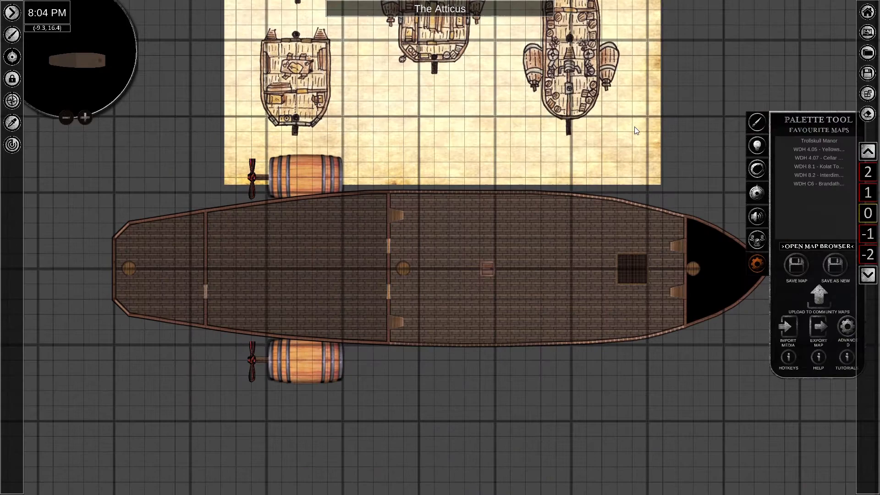
scroll(466, 294, "up", 1)
middle_click_drag(466, 295, 410, 246)
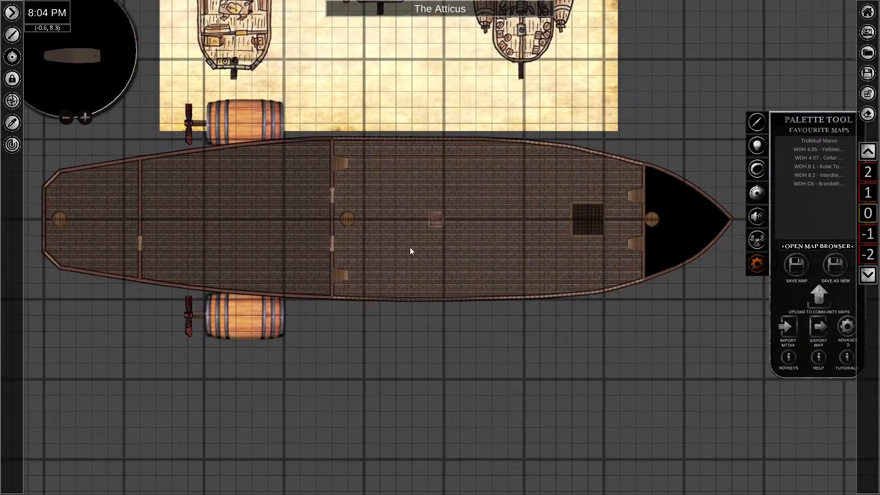
left_click(869, 275)
left_click(868, 275)
left_click(868, 275)
left_click(868, 150)
middle_click_drag(450, 39, 415, 179)
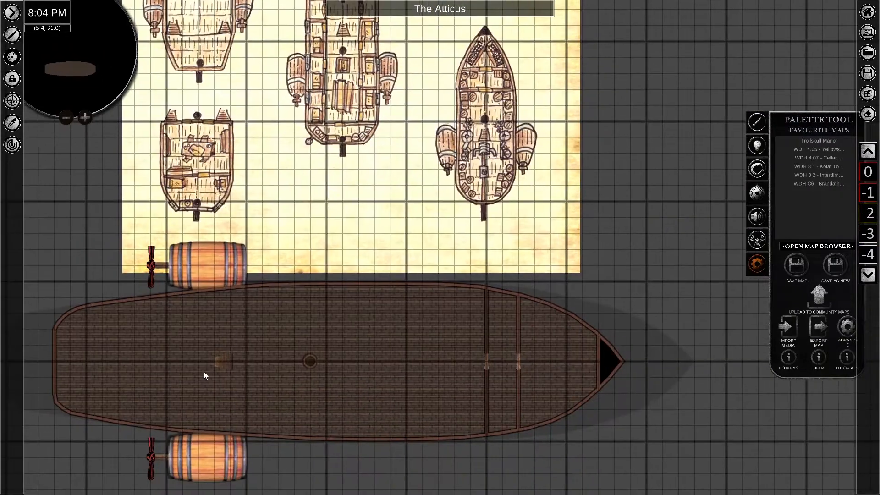
Mirror the stairs on level -2 so their narrow end faces the bow, adjusting their position on the centreline.
middle_click_drag(220, 383, 250, 238)
left_click(250, 237)
scroll(251, 237, "up", 5)
key("m")
key("Right")
key("Right")
key("Right")
key("Right")
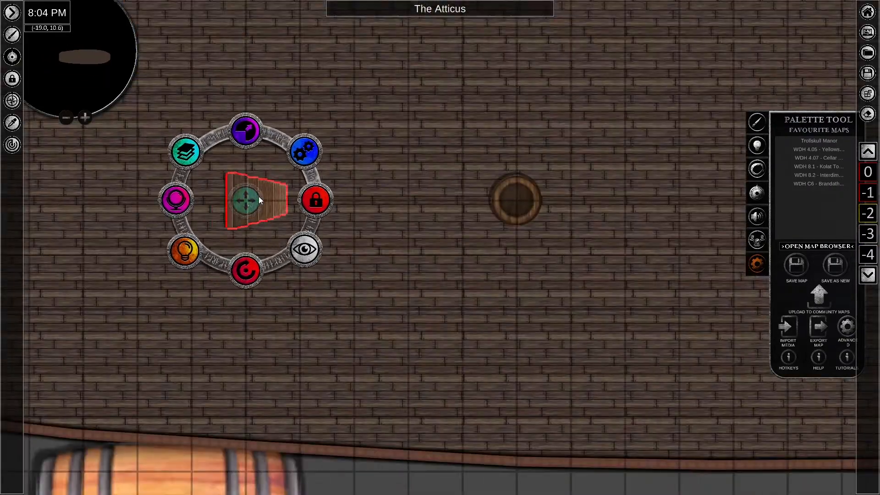
left_click(305, 215)
Examine the level -2 and level -1 layouts against the reference deck plans.
scroll(304, 215, "down", 8)
middle_click_drag(390, 61, 296, 198)
middle_click_drag(391, 331, 248, 194)
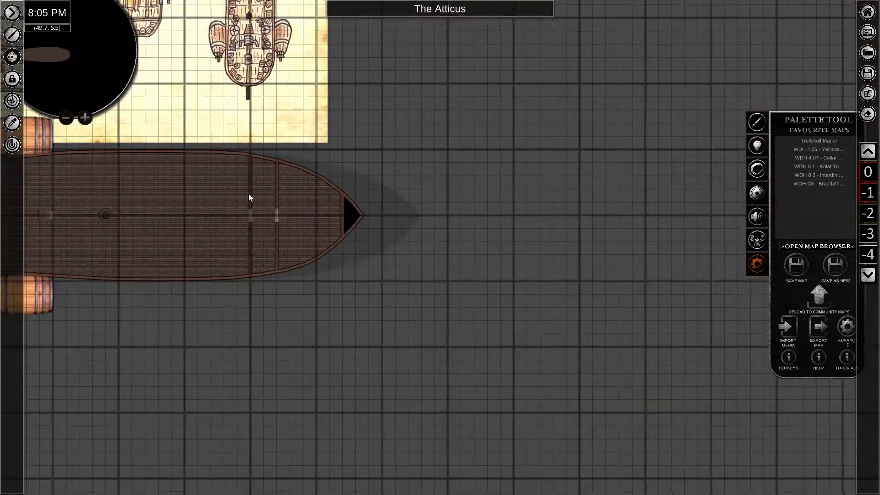
middle_click_drag(200, 96, 351, 319)
scroll(206, 304, "down", 1)
left_click(867, 151)
middle_click_drag(205, 330, 213, 238)
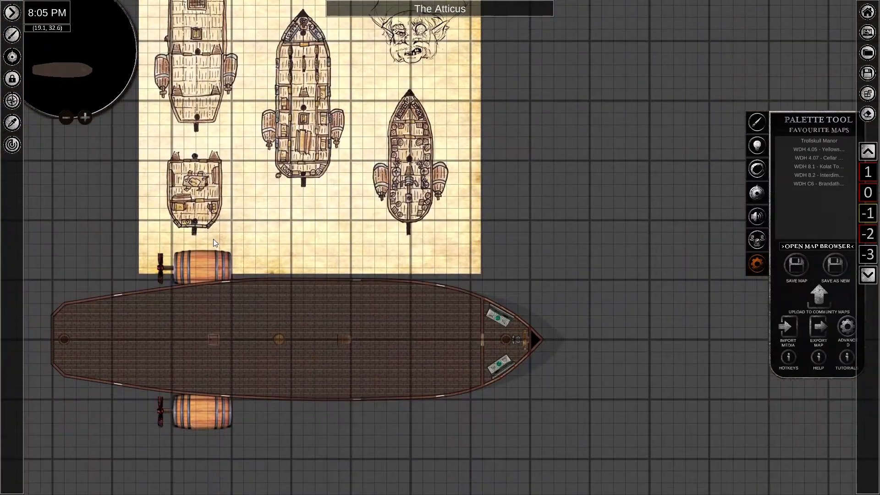
middle_click_drag(89, 344, 128, 298)
Draw two blue colour lines across the level -1 hull, one at each of the two aftmost window pairs.
left_click(757, 122)
left_click(802, 211)
left_click(816, 220)
left_click(193, 456)
scroll(131, 389, "up", 5)
left_click_drag(195, 90, 203, 307)
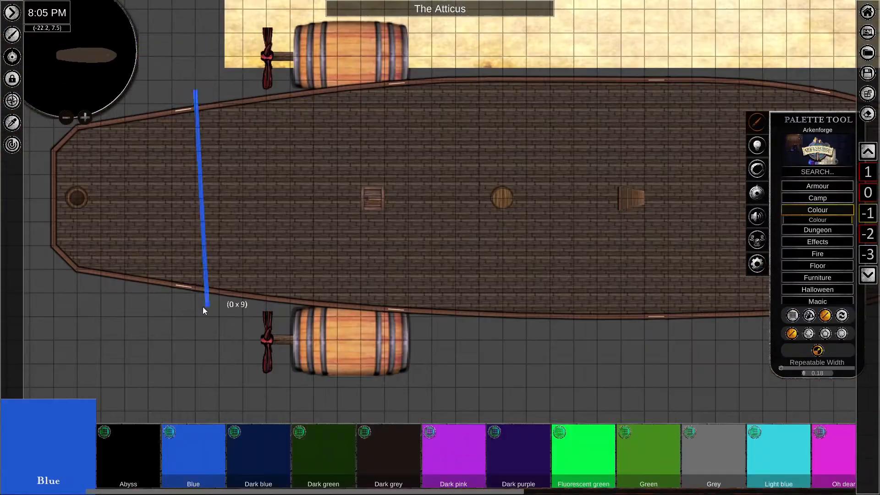
left_click_drag(408, 66, 408, 330)
Draw a third blue line across the hull at the next window pair forward and undo the last edit.
middle_click_drag(722, 286, 369, 290)
left_click_drag(487, 299, 480, 335)
scroll(480, 334, "down", 3)
middle_click_drag(326, 5, 440, 355)
key("ctrl+z")
middle_click_drag(354, 322, 417, 180)
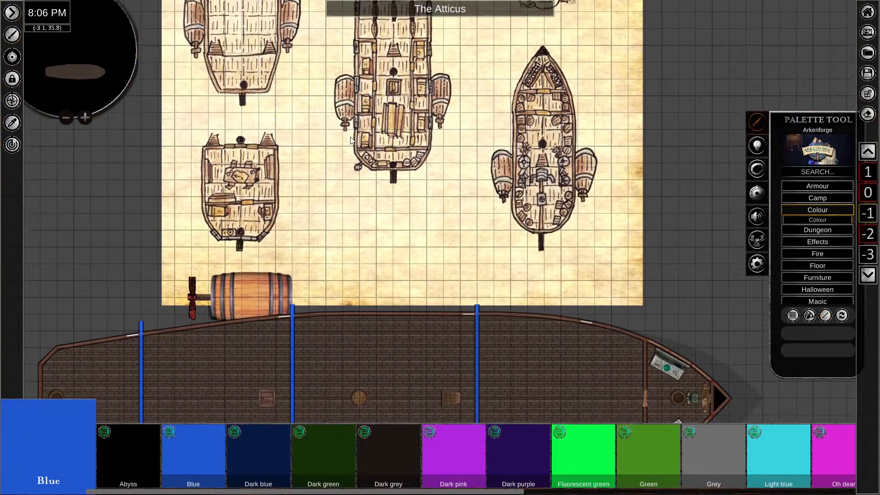
Place a Bed-Single from the furniture assets against the port hull, just aft of the sternmost blue line.
middle_click_drag(353, 138, 470, 71)
left_click(818, 210)
scroll(820, 265, "down", 1)
left_click(819, 265)
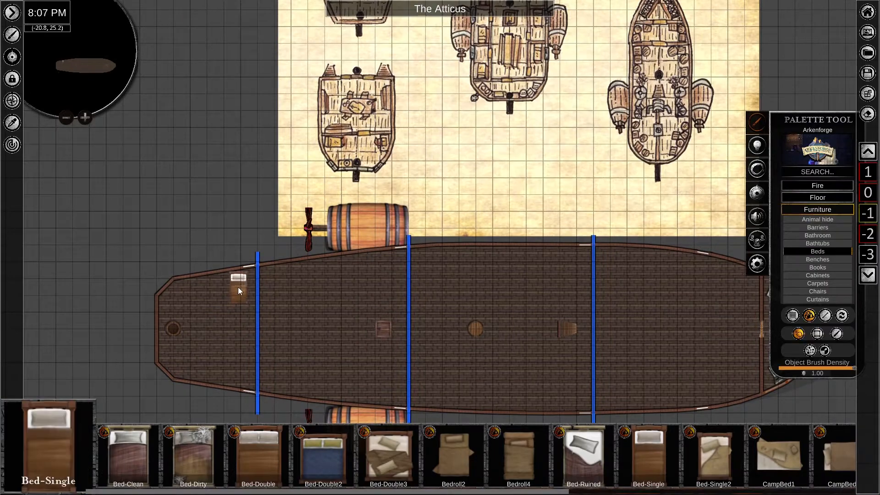
right_click(223, 284)
key("ctrl+v")
Place copies of the single bed along the port hull, just forward of the first and second blue lines.
middle_click_drag(570, 215, 451, 92)
left_click(402, 102)
middle_click_drag(402, 102, 270, 118)
right_click(369, 141)
scroll(385, 185, "up", 3)
middle_click_drag(217, 101, 173, 213)
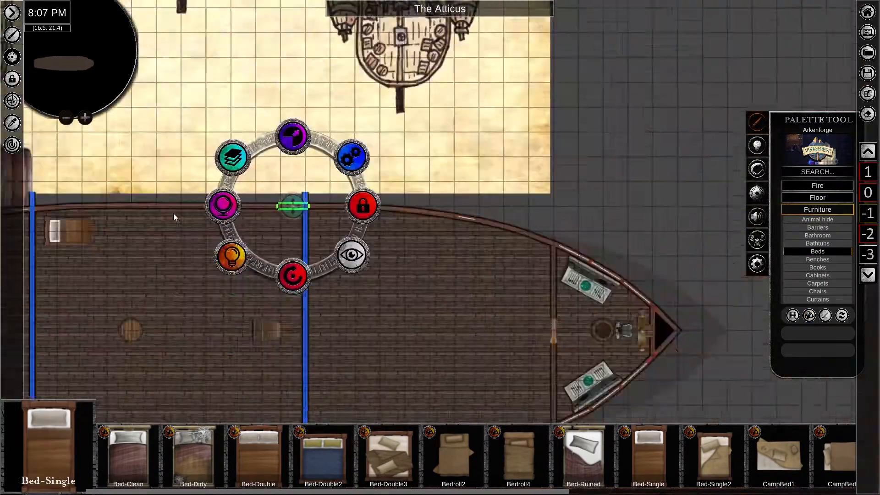
scroll(173, 214, "down", 5)
middle_click_drag(292, 201, 327, 309)
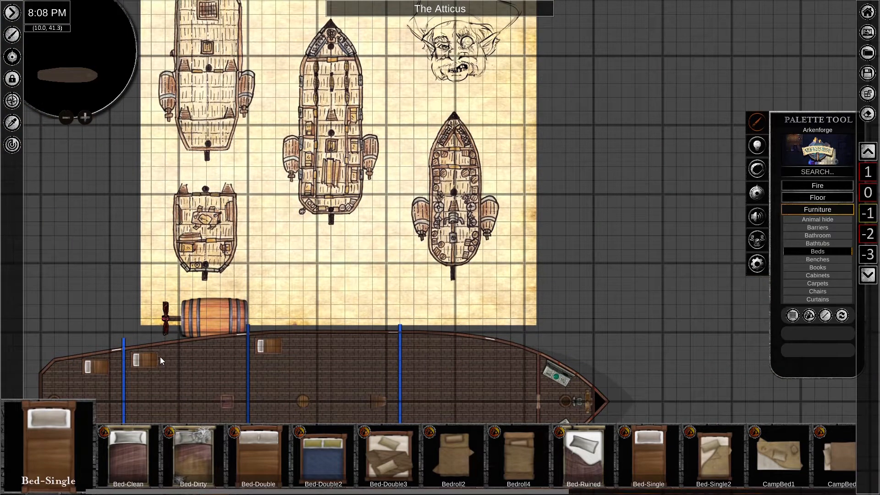
Paste a blue line aft of the stern bed and shift the next two lines aft to about four squares apart.
middle_click_drag(124, 414, 164, 295)
right_click(163, 295)
key("ctrl+v")
left_click(169, 263)
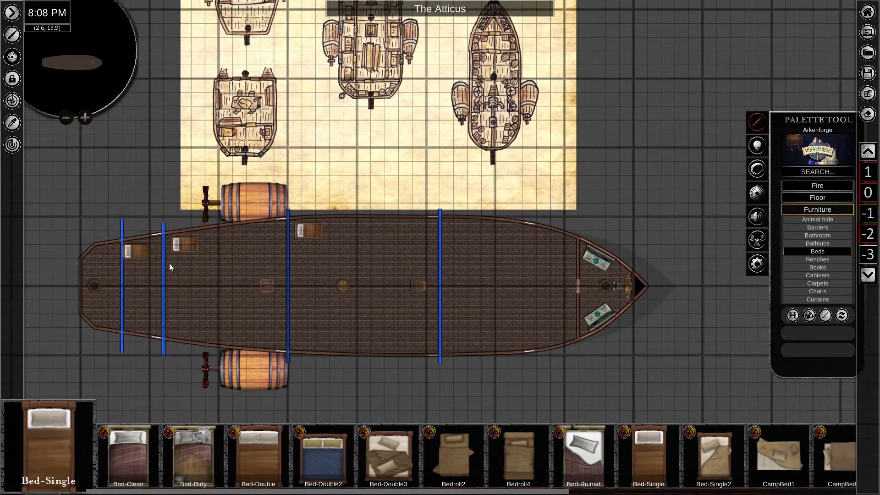
left_click_drag(288, 282, 234, 281)
left_click(392, 260)
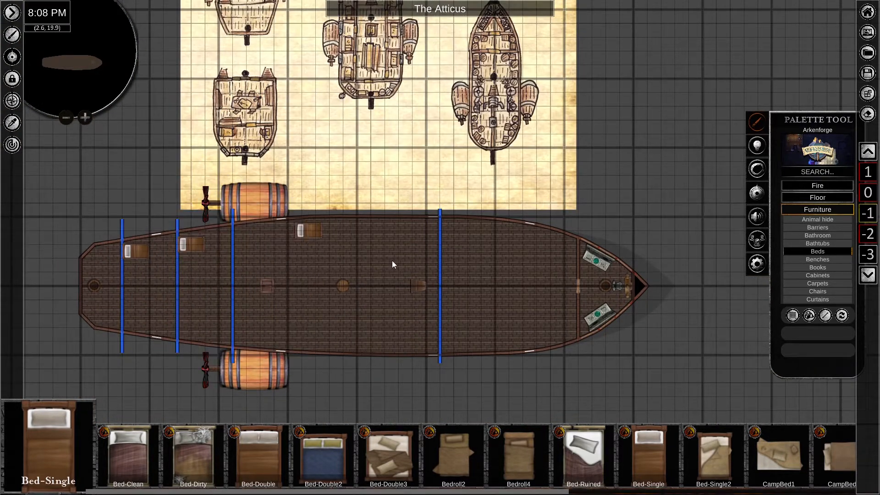
Shift the forward blue line aft and move the midship bed back beside the third line.
middle_click_drag(440, 286, 363, 252)
right_click(363, 252)
right_click(195, 199)
left_click_drag(363, 252, 324, 254)
Paste two more copies of the blue line amidships, spaced about four squares apart.
right_click(211, 252)
key("ctrl+v")
key("ctrl+v")
middle_click_drag(324, 254, 204, 230)
left_click(350, 108)
middle_click_drag(254, 203, 408, 192)
Move the three forward blue lines two squares toward the bow.
left_click_drag(357, 213, 385, 214)
left_click_drag(302, 213, 329, 213)
left_click_drag(246, 213, 274, 212)
left_click(142, 198)
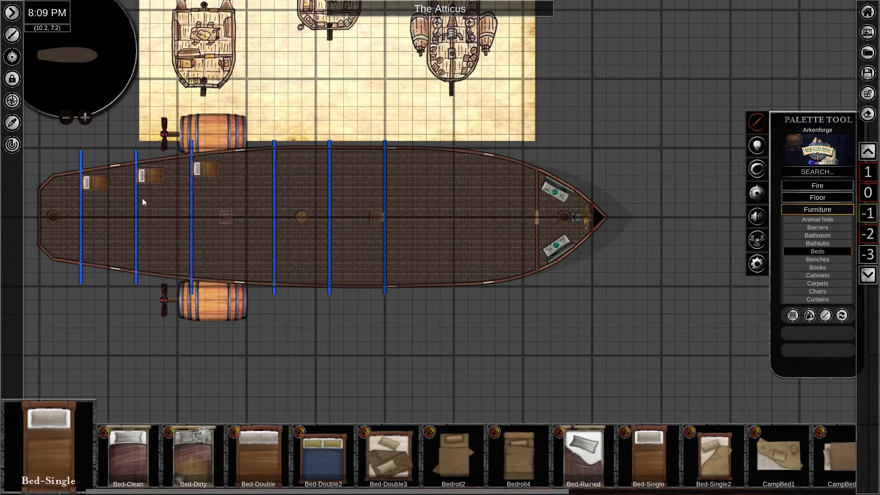
Move the three aft blue lines two squares toward the bow and shift the three beds along with them.
left_click(136, 201)
left_click(191, 202, "shift")
left_click(81, 203, "shift")
left_click_drag(136, 214, 162, 213)
left_click_drag(94, 182, 122, 181)
left_click_drag(150, 175, 177, 168)
left_click_drag(205, 168, 232, 168)
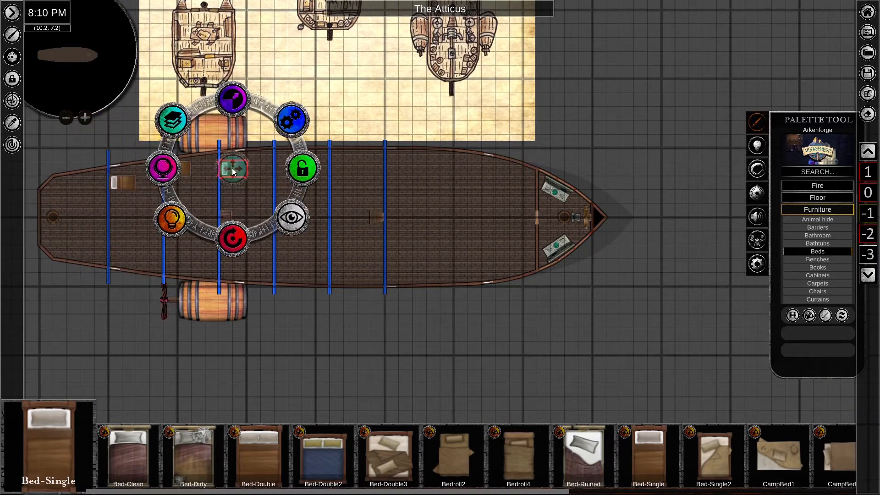
Paste two more single beds beside the fourth and fifth blue lines and nudge the aftmost bed toward the hull.
key("ctrl+v")
key("ctrl+v")
right_click(341, 164)
left_click_drag(122, 182, 122, 175)
Move the aftmost pair of hull windows forward to just aft of the second blue line.
scroll(126, 197, "up", 4)
middle_click_drag(128, 197, 186, 181)
left_click(169, 125)
left_click(167, 303, "shift")
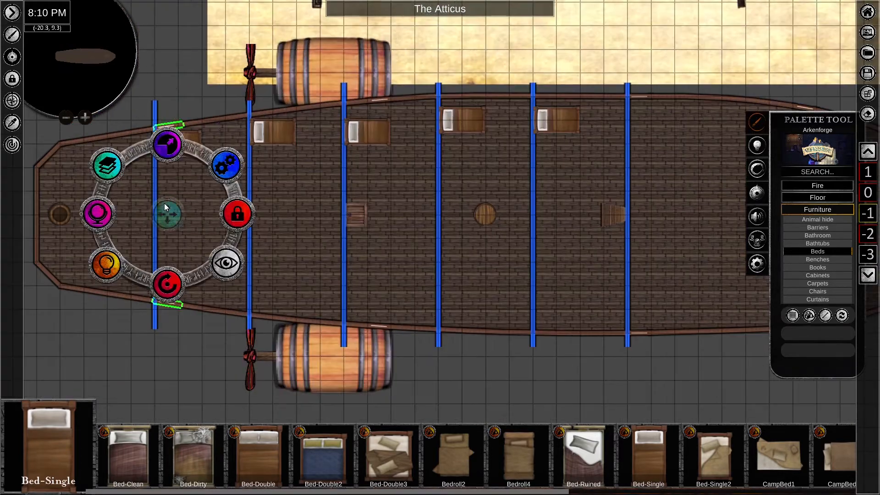
left_click_drag(235, 214, 223, 215)
left_click(220, 308)
left_click(214, 197)
right_click(213, 197)
middle_click_drag(214, 197, 224, 176)
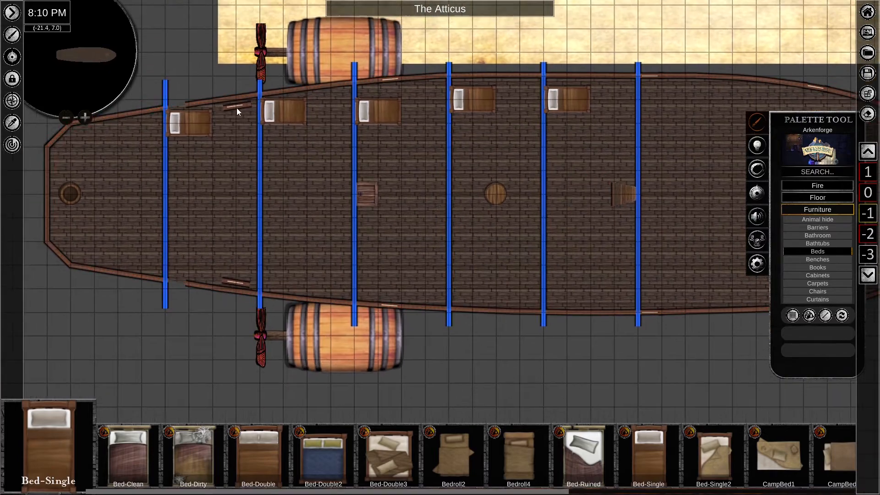
Fit the port and starboard windows beside the second blue line into the angled hull walls.
scroll(236, 108, "up", 4)
middle_click_drag(236, 109, 269, 151)
left_click(285, 127)
scroll(296, 122, "up", 5)
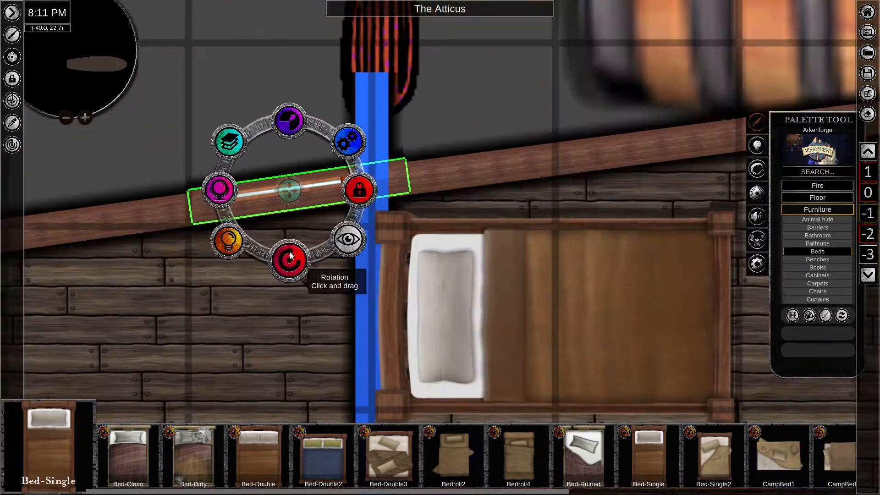
scroll(325, 298, "down", 5)
middle_click_drag(293, 339, 287, 161)
left_click(271, 326)
scroll(296, 386, "up", 5)
middle_click_drag(220, 284, 368, 360)
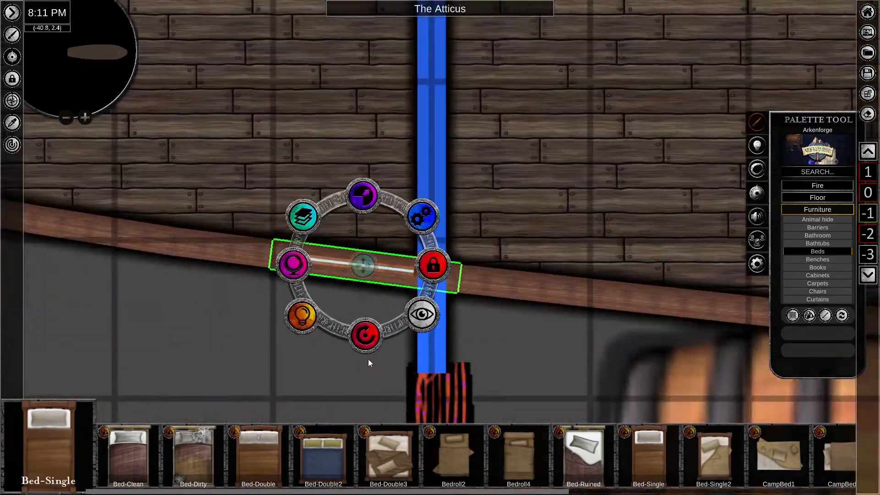
right_click(367, 361)
Move the second pair of hull windows to just aft of the fourth blue line and paste a copy beside the fifth.
scroll(419, 391, "down", 5)
middle_click_drag(499, 267, 402, 229)
middle_click_drag(569, 209, 481, 214)
left_click(428, 67)
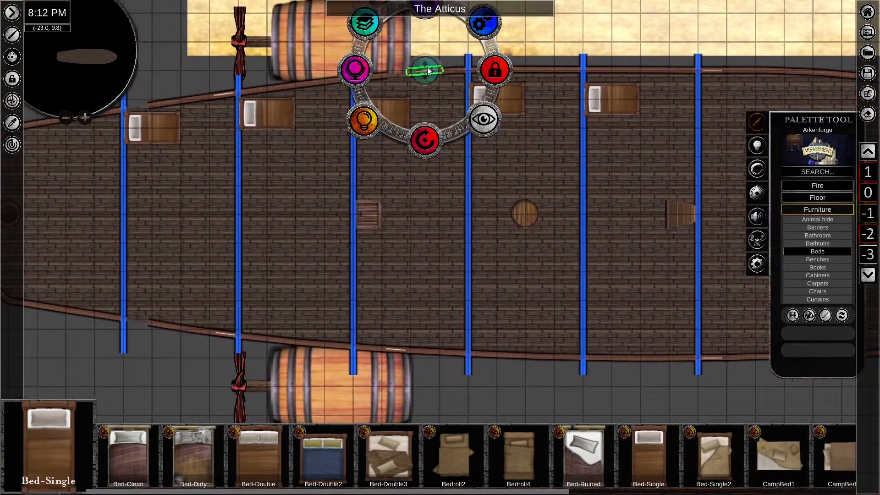
left_click_drag(427, 68, 454, 70)
left_click(447, 355)
left_click_drag(446, 357, 460, 357)
left_click(454, 70, "shift")
key("ctrl+c")
key("ctrl+v")
left_click_drag(518, 212, 558, 212)
Move the next pair of hull windows aft to sit beside the sixth blue line.
middle_click_drag(687, 220, 402, 207)
left_click(427, 56)
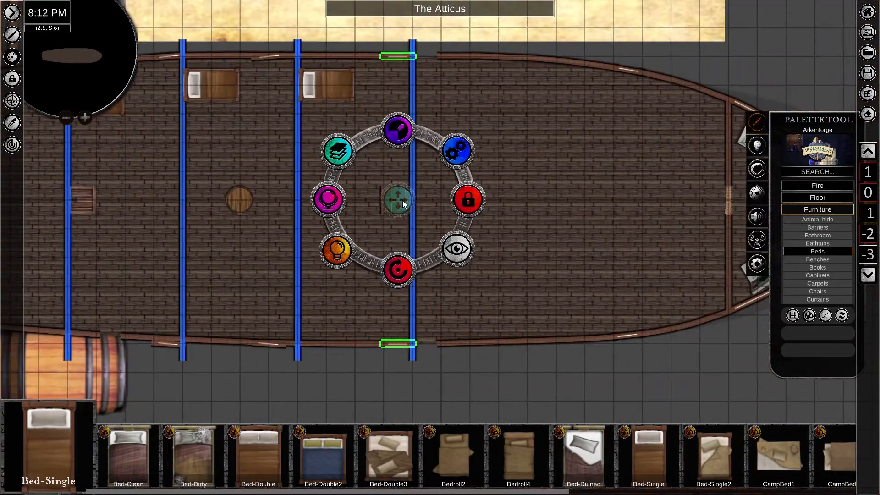
right_click(402, 200)
middle_click_drag(596, 197, 422, 192)
left_click(455, 64)
Position and rotate the starboard window beside the fourth blue line to sit flush in the hull wall.
scroll(265, 247, "up", 5)
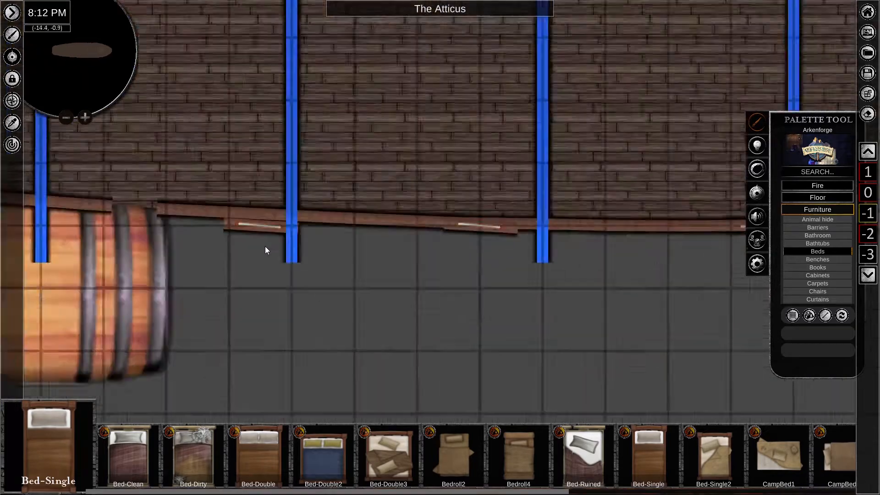
left_click(255, 203)
scroll(253, 268, "up", 2)
left_click_drag(253, 268, 255, 268)
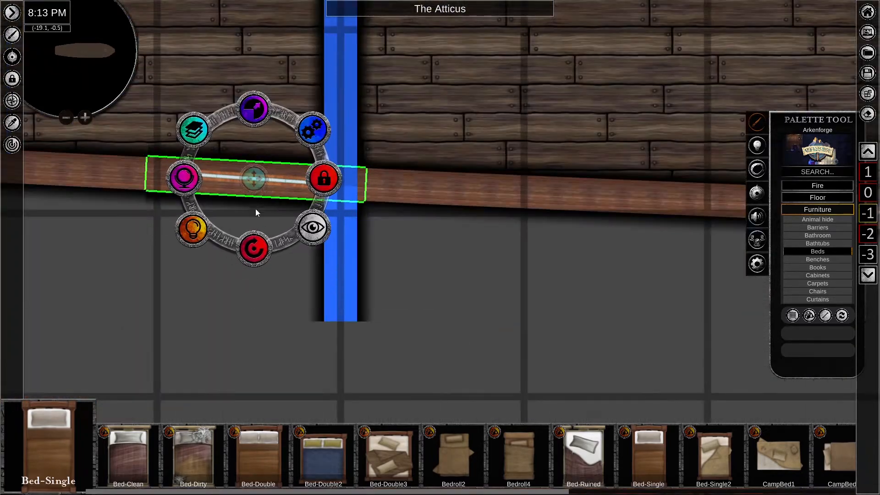
Rotate and nudge the starboard window beside the fifth blue line to follow the hull wall.
scroll(254, 208, "down", 5)
left_click(373, 179)
left_click_drag(375, 257, 373, 258)
scroll(393, 136, "up", 5)
left_click(392, 136)
left_click_drag(393, 136, 408, 137)
left_click_drag(409, 210, 407, 210)
left_click(406, 139)
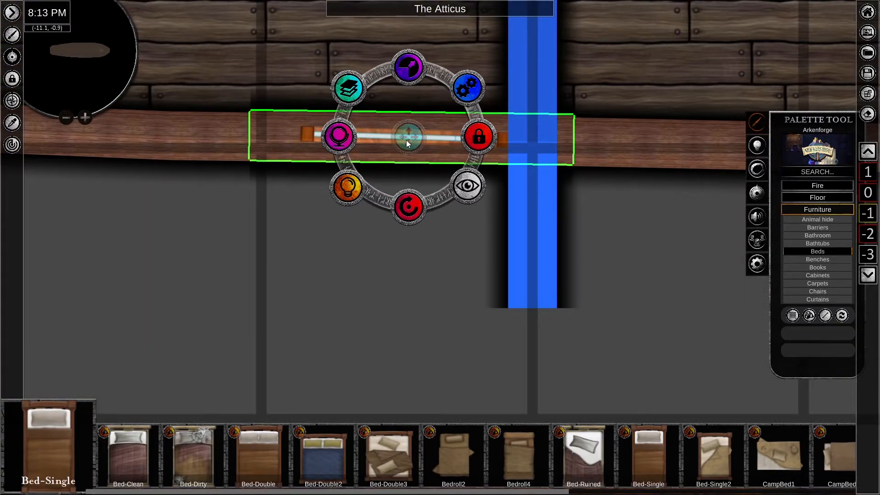
scroll(398, 212, "down", 8)
scroll(392, 222, "up", 8)
left_click(393, 107)
left_click_drag(393, 107, 400, 105)
Fit the port window beside the fifth blue line into the hull wall and match its angle.
scroll(257, 165, "down", 5)
scroll(257, 165, "up", 5)
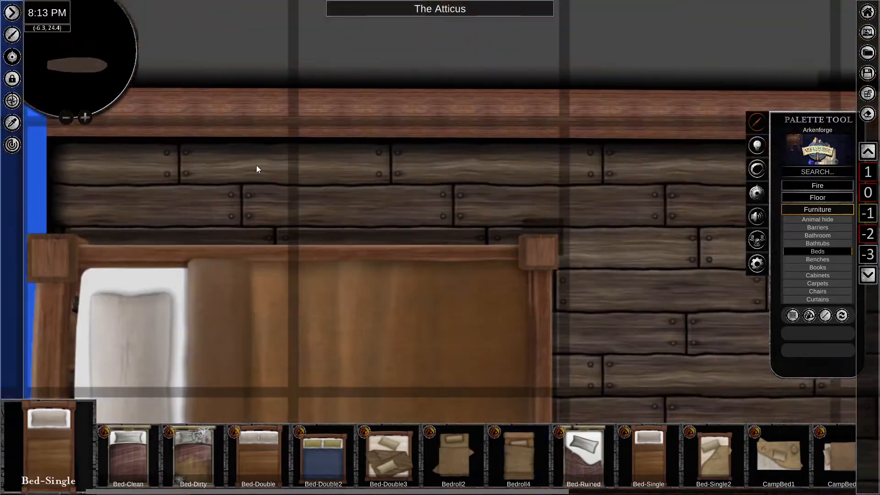
scroll(256, 165, "down", 5)
scroll(200, 165, "up", 5)
left_click_drag(200, 180, 199, 179)
left_click(307, 162)
left_click_drag(307, 243, 300, 243)
left_click_drag(307, 162, 448, 151)
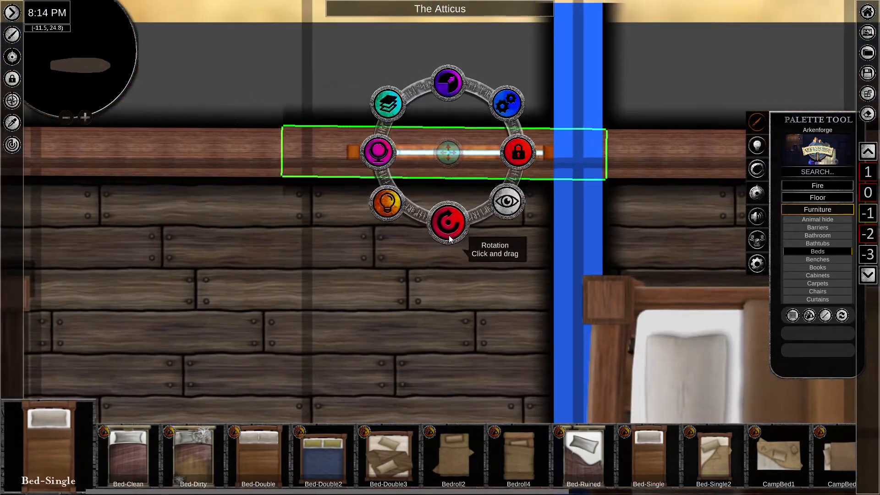
Rotate and nudge the port window beside the fourth blue line flush with the hull wall.
scroll(446, 238, "down", 5)
scroll(373, 176, "up", 5)
left_click(373, 175)
left_click_drag(421, 234, 419, 234)
left_click_drag(415, 162, 415, 163)
scroll(415, 163, "down", 5)
scroll(225, 270, "up", 4)
scroll(225, 269, "down", 5)
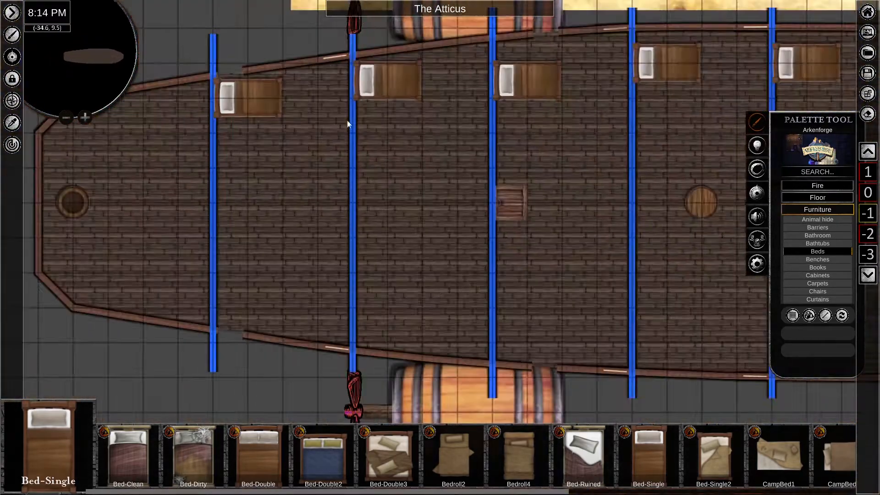
Paste a copy of the aft window pair near the third blue line and rotate one window to match the hull.
left_click(337, 57)
left_click(337, 350, "shift")
key("ctrl+c")
key("ctrl+v")
left_click(457, 366)
scroll(479, 388, "up", 7)
left_click_drag(350, 87, 457, 182)
left_click_drag(458, 257, 462, 266)
left_click_drag(459, 179, 481, 187)
Place the port window just aft of the third blue line and rotate it flush with the hull wall.
left_click(407, 259)
scroll(408, 260, "down", 6)
scroll(372, 268, "up", 5)
scroll(372, 267, "up", 2)
left_click(372, 268)
left_click_drag(415, 273, 567, 138)
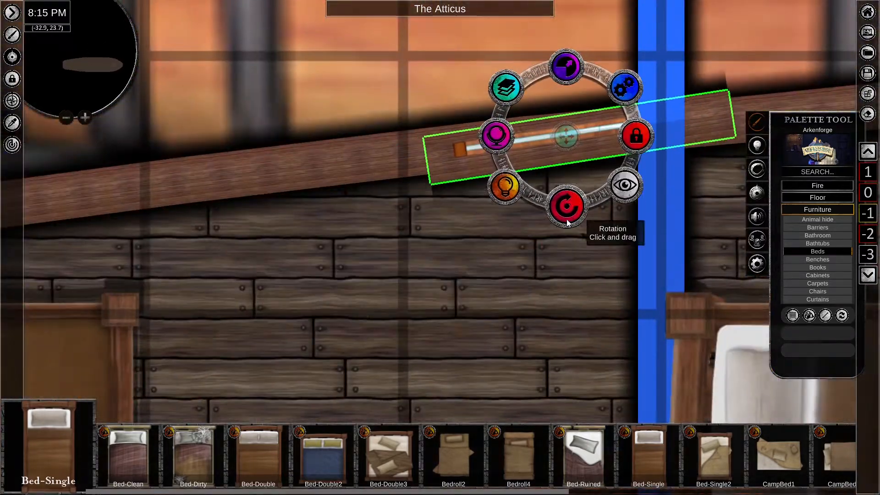
left_click_drag(567, 219, 562, 219)
left_click_drag(564, 132, 571, 130)
scroll(595, 200, "down", 6)
Extend the port hull wall's aft end to the first blue line and shift its neighbouring points toward the stern.
middle_click_drag(595, 200, 282, 202)
left_click(261, 164)
scroll(249, 265, "up", 5)
left_click(683, 83)
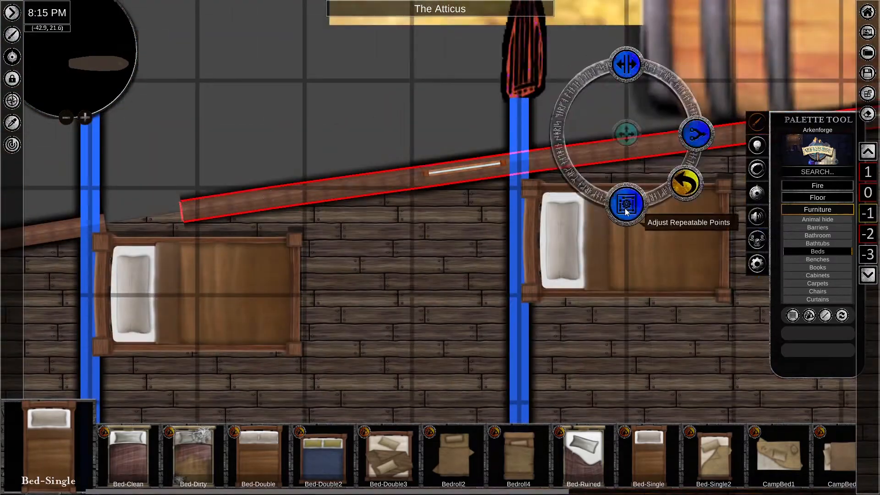
left_click(628, 209)
left_click_drag(183, 210, 103, 224)
middle_click_drag(418, 183, 447, 172)
left_click_drag(300, 186, 215, 199)
left_click_drag(376, 176, 288, 190)
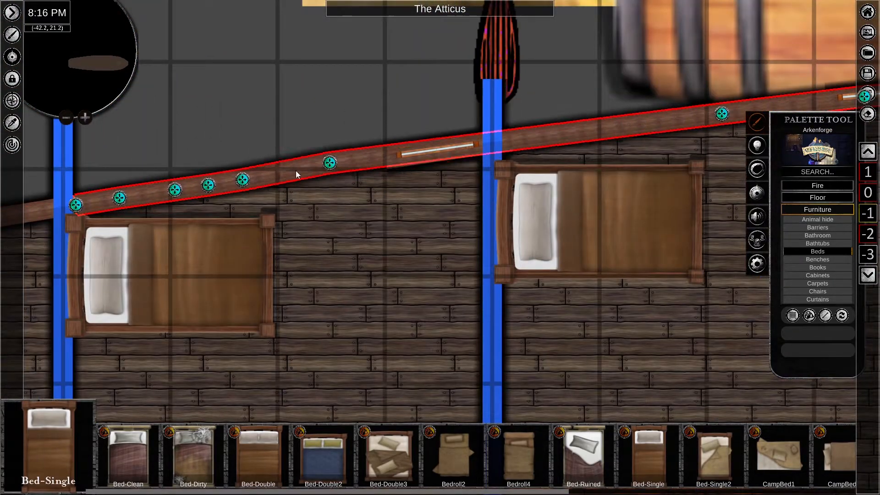
left_click_drag(864, 97, 700, 151)
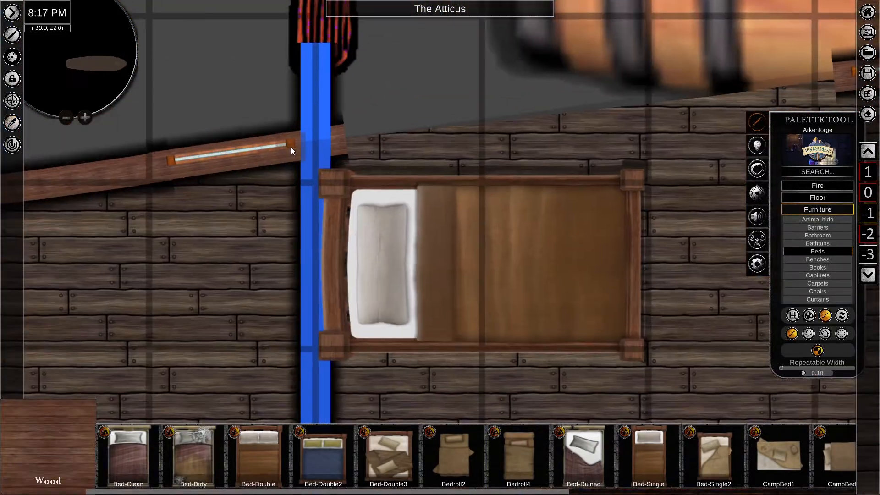
Draw a wood wall section 0.18 wide along the port hull, forward from the window at the second blue line.
left_click_drag(291, 147, 601, 109)
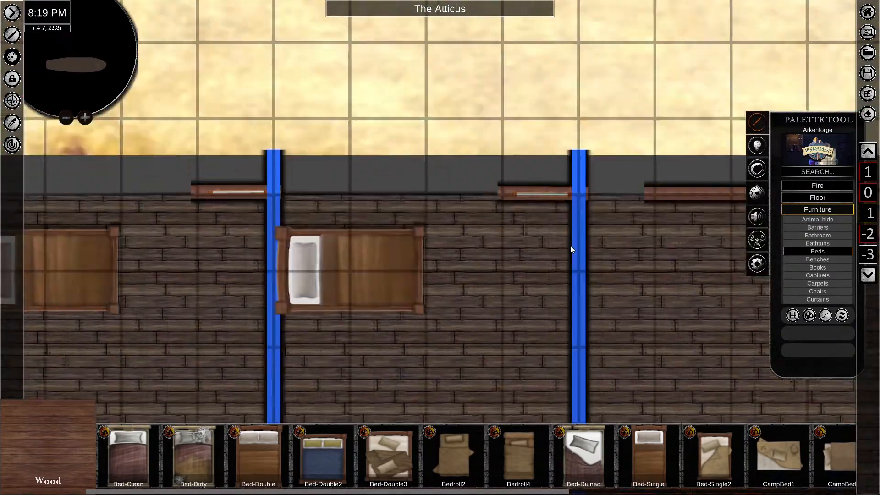
left_click(841, 334)
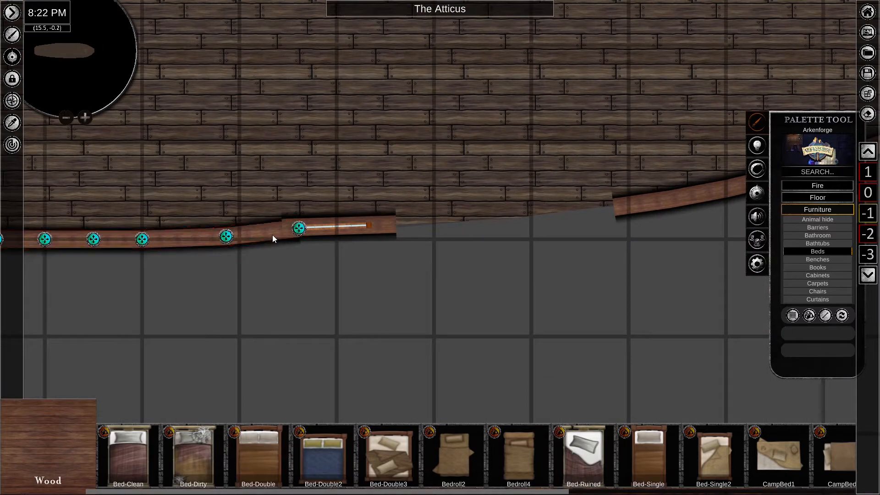
Adjust the starboard hull wall points, bunching the midship section's points between the fifth and sixth blue lines.
left_click(298, 227)
right_click(334, 225)
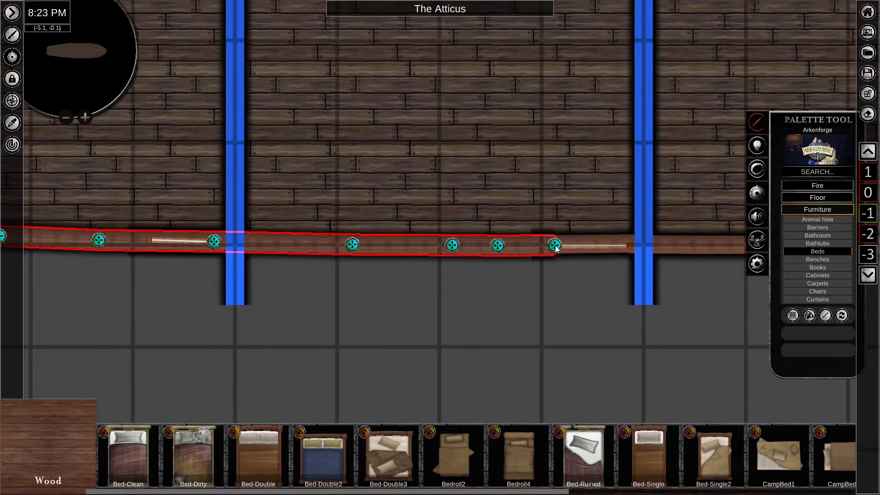
left_click_drag(452, 245, 465, 245)
middle_click_drag(339, 248, 603, 226)
left_click_drag(246, 214, 575, 226)
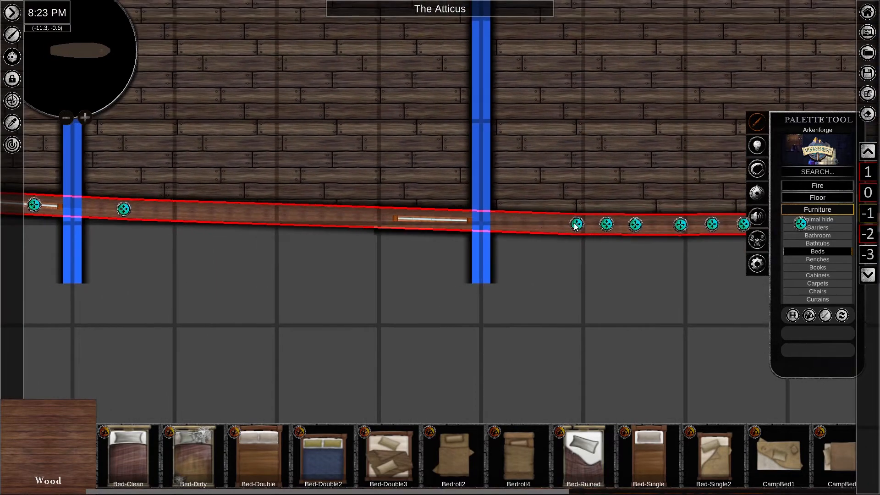
left_click_drag(521, 226, 14, 289)
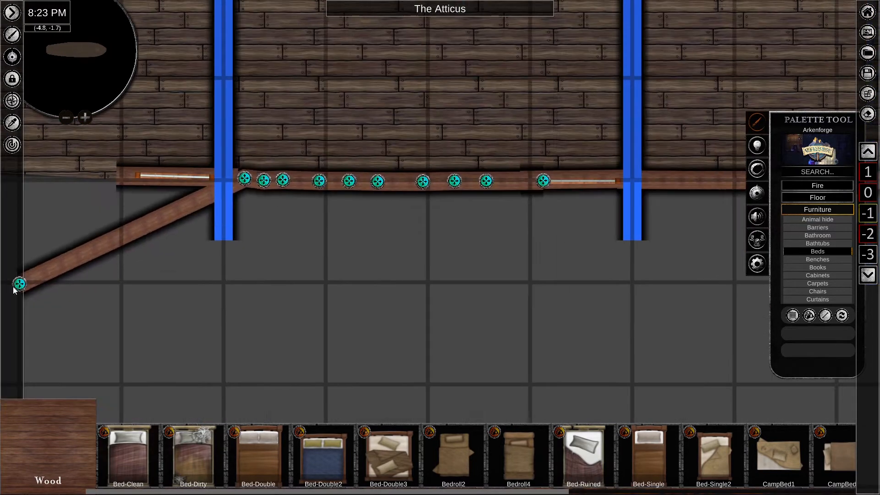
scroll(543, 194, "up", 3)
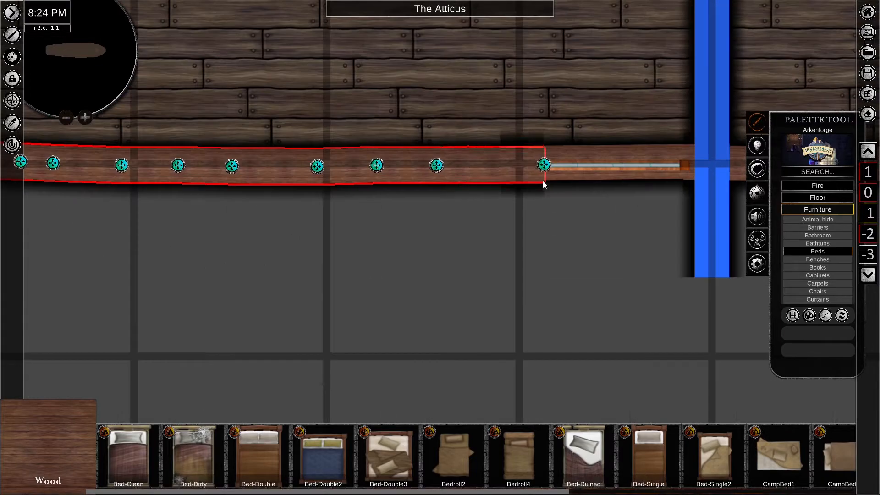
scroll(437, 172, "down", 6)
middle_click_drag(275, 189, 455, 259)
right_click(550, 253)
Extend the aft starboard wall section's end to the first blue line and bunch its points toward the stern.
left_click(604, 300)
scroll(326, 257, "up", 4)
left_click_drag(320, 189, 231, 175)
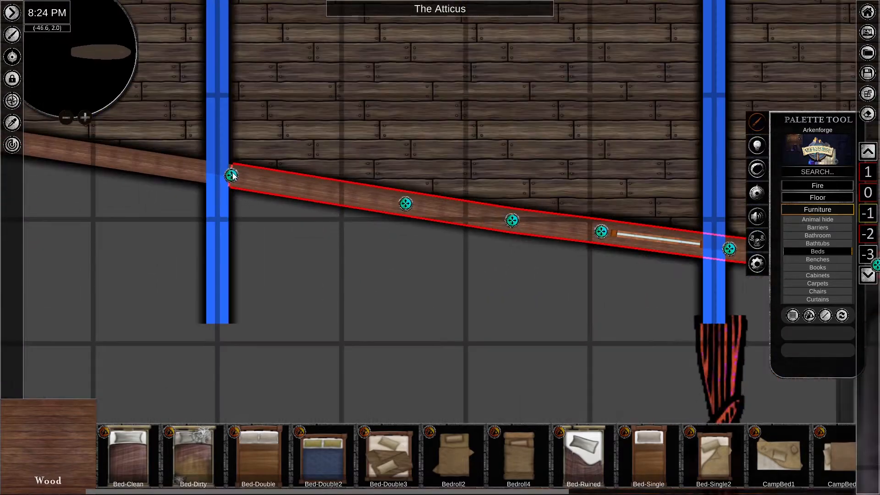
left_click_drag(405, 202, 259, 180)
left_click_drag(512, 220, 290, 186)
left_click_drag(601, 231, 322, 193)
middle_click_drag(404, 261, 302, 223)
left_click_drag(628, 211, 259, 161)
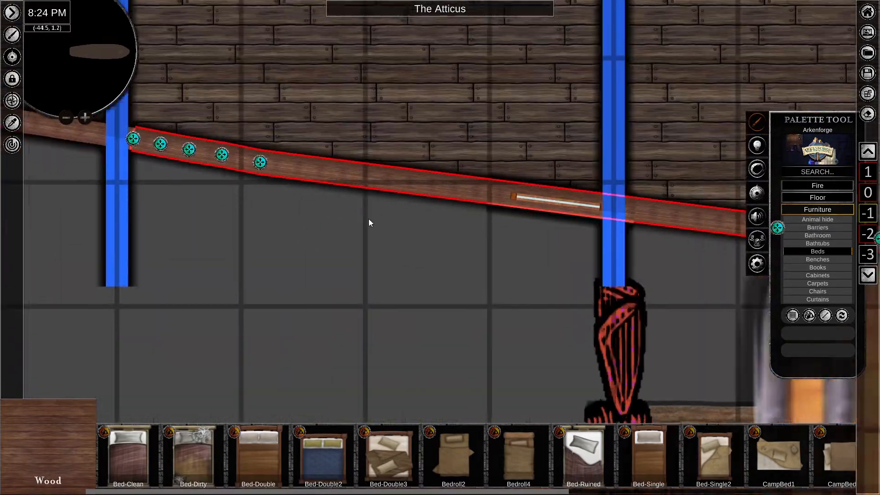
Reshape the lower hull's wood wall node by node so it curves along the deck edge and ends at the next window.
middle_click_drag(370, 222, 211, 217)
left_click_drag(617, 222, 132, 162)
left_click_drag(723, 237, 170, 169)
middle_click_drag(380, 220, 236, 201)
left_click_drag(705, 225, 56, 155)
middle_click_drag(504, 238, 206, 189)
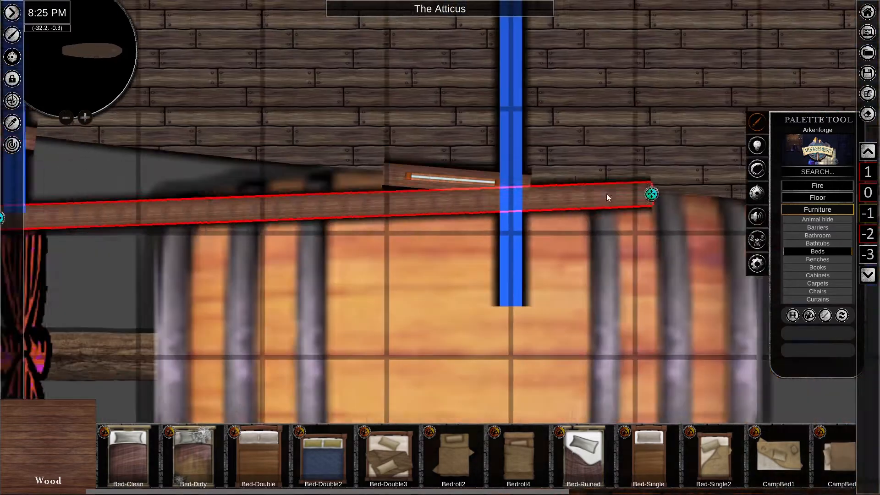
left_click_drag(651, 193, 5, 342)
middle_click_drag(137, 257, 530, 258)
left_click_drag(393, 217, 194, 111)
left_click_drag(395, 342, 303, 122)
left_click_drag(191, 112, 191, 109)
left_click_drag(150, 107, 150, 102)
middle_click_drag(118, 104, 369, 215)
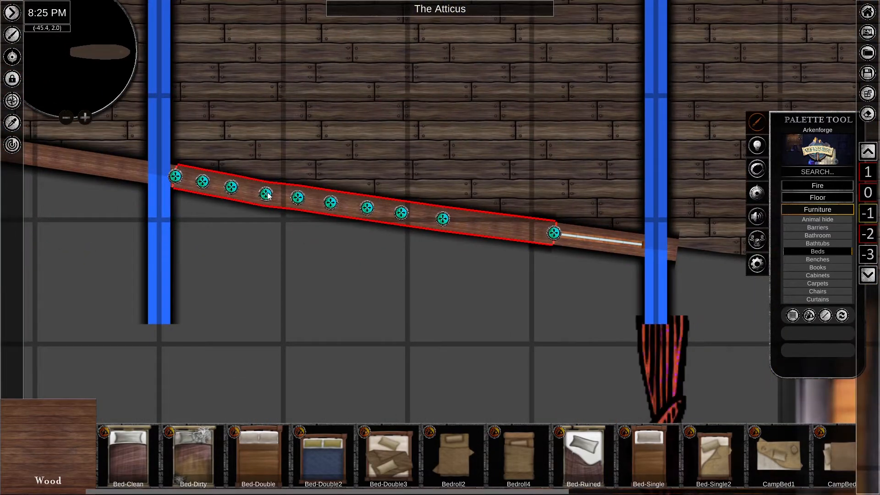
Try to fit the next lower hull wall piece near the barrel by moving its nodes.
left_click(207, 270)
scroll(174, 276, "down", 10)
middle_click_drag(349, 289, 279, 281)
left_click(613, 291)
left_click_drag(612, 292, 402, 304)
left_click_drag(402, 304, 273, 289)
scroll(284, 298, "up", 10)
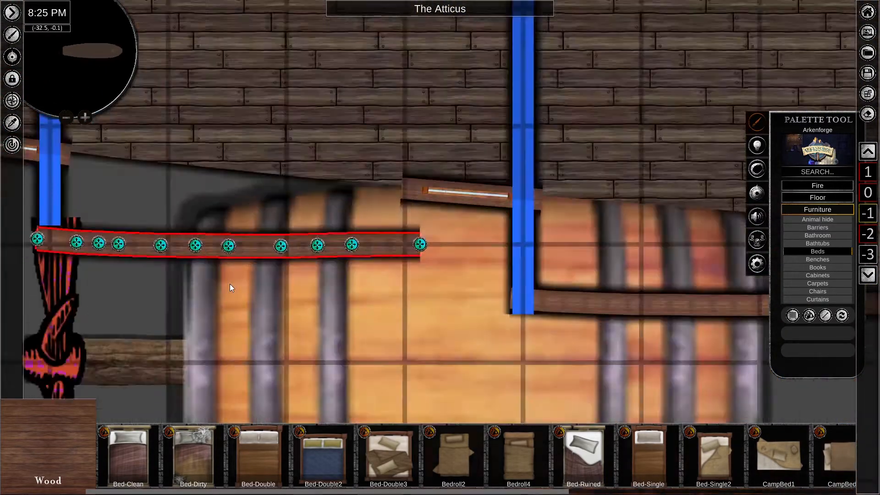
Delete the misaligned wood wall pieces along the lower hull, from the barrel towards the bow.
key("Delete")
scroll(372, 318, "down", 10)
left_click(484, 314)
key("Delete")
left_click(641, 335)
key("Delete")
Draw a curved wood wall with Repeatable Placement along the lower deck edge, joining the two windows near the barrel.
left_click(824, 316)
scroll(259, 271, "up", 10)
left_click(466, 254)
left_click(535, 263)
middle_click_drag(536, 262, 394, 260)
left_click(455, 263)
left_click(510, 268)
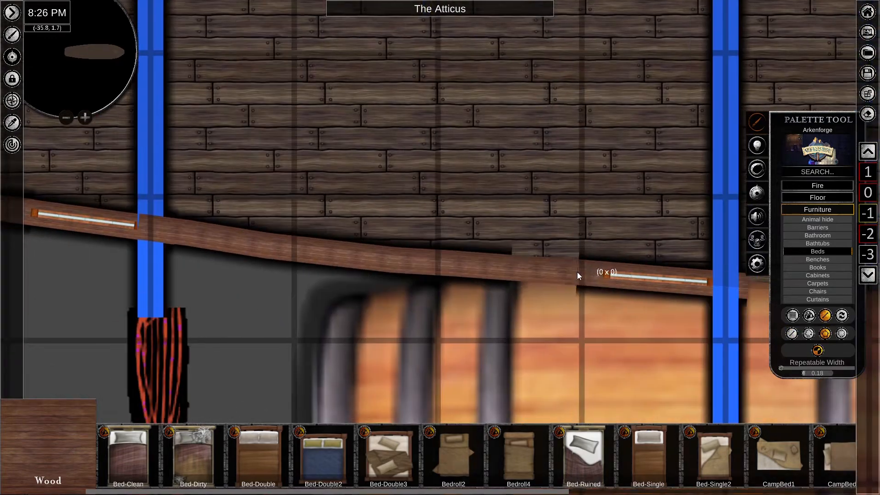
left_click(562, 272)
left_click(607, 274)
left_click(426, 204)
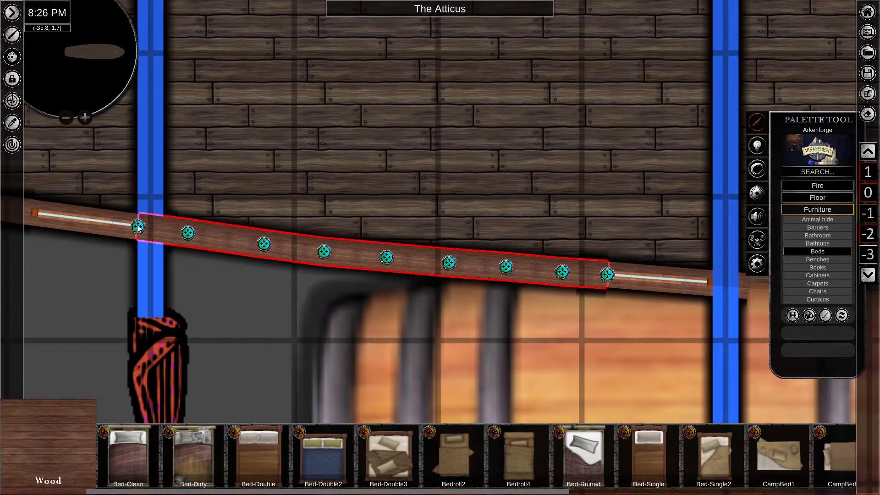
left_click_drag(138, 227, 141, 228)
left_click(235, 283)
Draw further wood wall pieces between the following windows to close the lower hull along the deck edge.
middle_click_drag(687, 294, 183, 228)
left_click(825, 316)
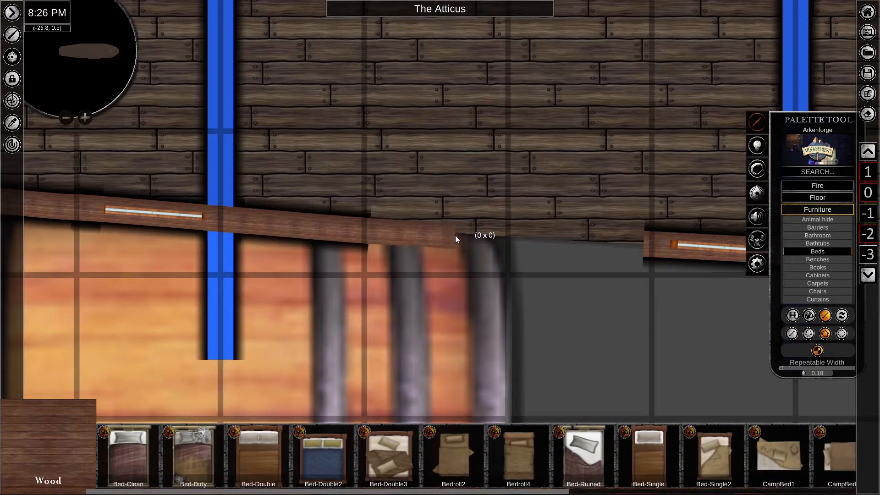
left_click(825, 316)
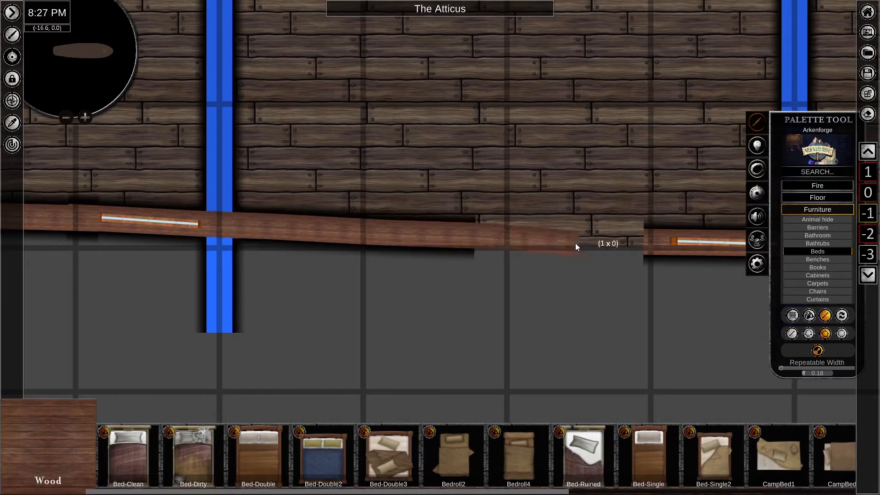
left_click(455, 245)
left_click_drag(476, 239, 472, 235)
scroll(401, 299, "down", 12)
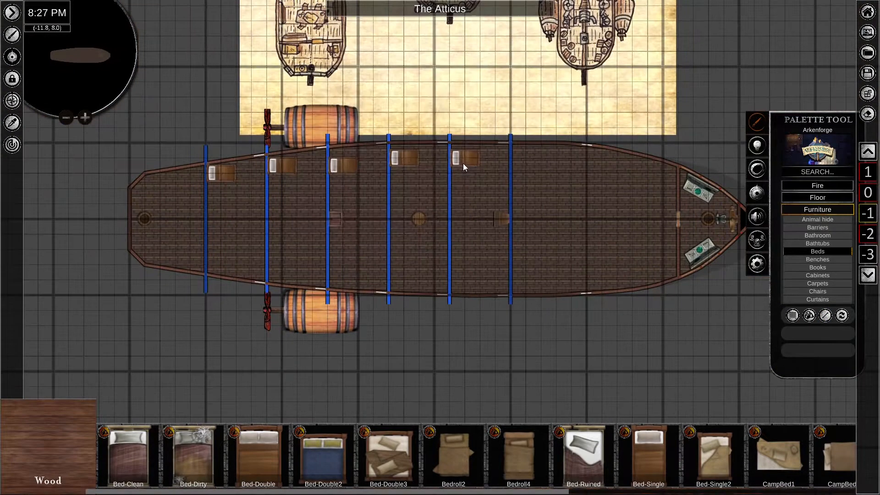
Duplicate the five beds of the upper row, rotate the copies 180 degrees and move them to the lower hull.
left_click(464, 160)
left_click(405, 159, "ctrl")
left_click(343, 165, "ctrl")
left_click(283, 166, "ctrl")
left_click(222, 173, "ctrl")
left_click_drag(342, 235, 343, 96)
left_click_drag(343, 166, 374, 261)
Align the copied beds with the lower hull wall one by one, and nudge the upper row's third bed towards the hull.
scroll(248, 295, "up", 8)
left_click_drag(255, 239, 254, 231)
left_click_drag(386, 222, 387, 245)
left_click_drag(520, 221, 520, 259)
left_click_drag(652, 207, 652, 260)
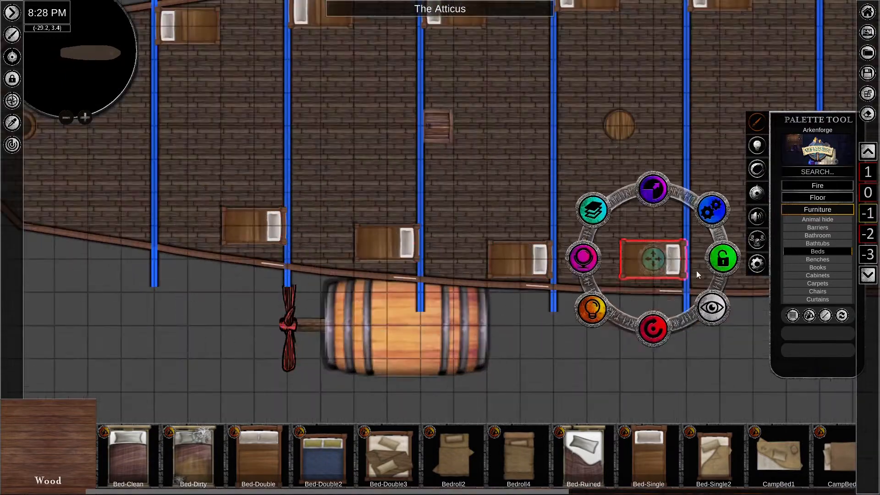
scroll(431, 207, "down", 5)
left_click_drag(327, 86, 326, 76)
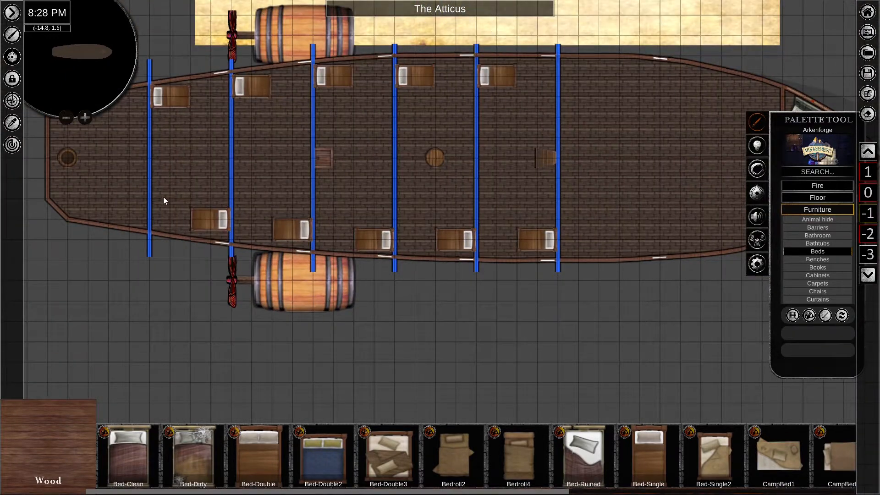
Draw a Blue guide line below the upper row of beds, with a node at each vertical guide.
scroll(836, 257, "up", 3)
left_click(818, 220)
left_click(193, 455)
left_click(825, 315)
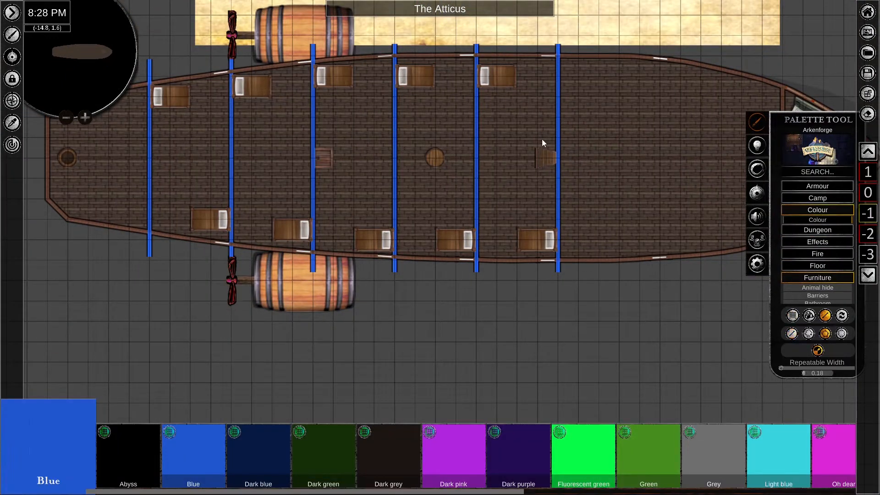
scroll(173, 166, "up", 3)
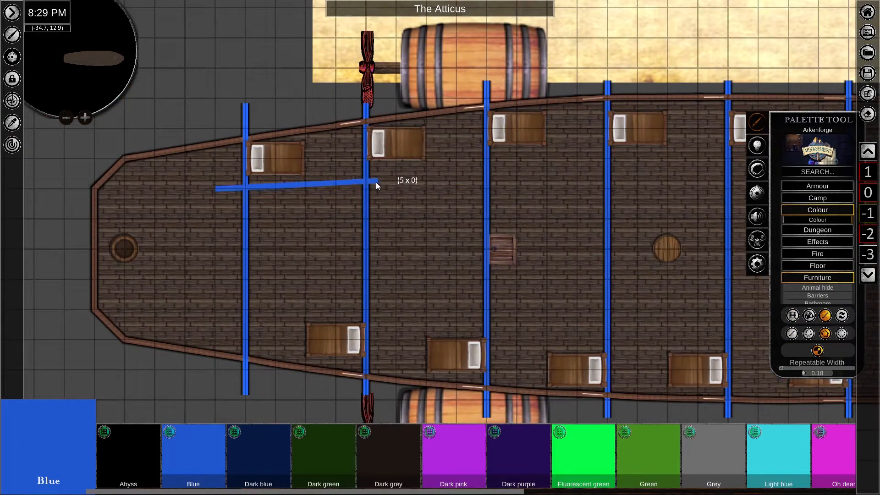
left_click(487, 178)
left_click(610, 166)
left_click(728, 159)
middle_click_drag(728, 158, 569, 168)
left_click(689, 168)
right_click(689, 168)
left_click(559, 168)
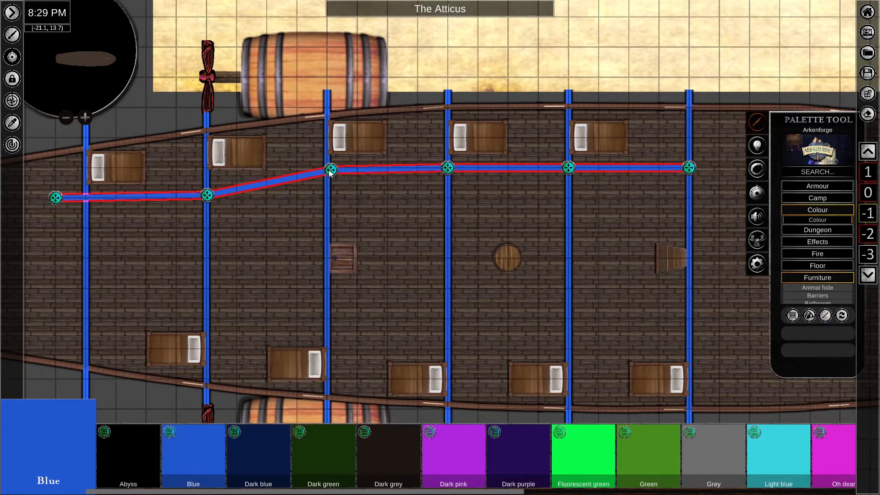
Rotate a copy of the blue guide line 180 degrees and move it above the lower row of beds.
left_click_drag(374, 252, 374, 83)
left_click_drag(376, 183, 406, 315)
left_click(463, 263)
left_click(405, 382)
Move the lower guide line's nodes on the vertical guides so the line runs just above the lower beds.
middle_click_drag(321, 330, 367, 265)
left_click_drag(130, 259, 132, 253)
left_click_drag(250, 260, 252, 253)
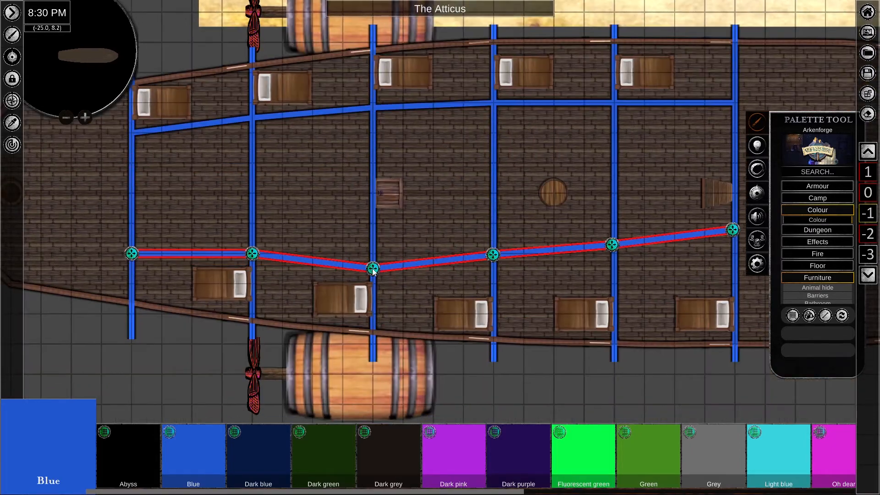
left_click_drag(493, 255, 493, 284)
middle_click_drag(610, 257, 500, 261)
left_click_drag(503, 250, 504, 289)
left_click_drag(624, 234, 625, 289)
Copy the door from level 0 and place copies on level -1 at the first vertical guide and first lower cabin.
middle_click_drag(294, 257, 535, 284)
middle_click_drag(688, 55, 610, 69)
left_click(868, 154)
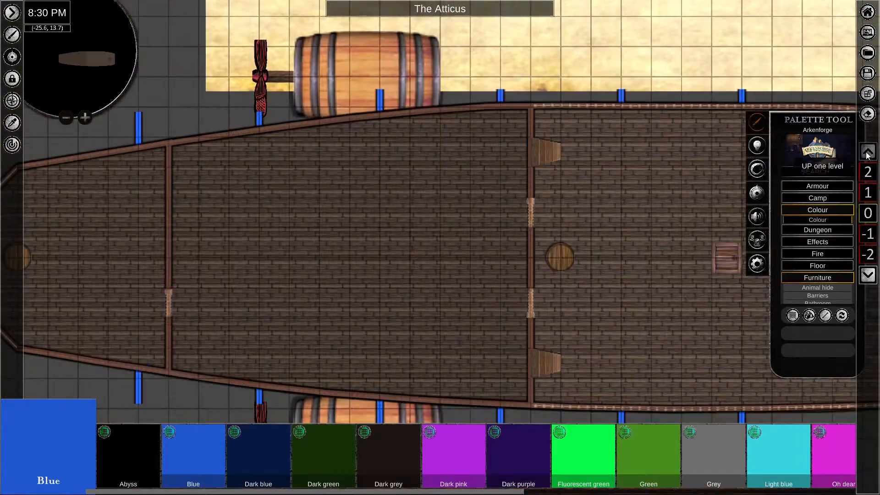
left_click(168, 302)
left_click(108, 269)
left_click(237, 318)
Place door copies along the lower blue guide line, one for each remaining cabin.
left_click_drag(168, 317, 425, 333)
left_click(194, 339)
left_click(185, 317)
left_click_drag(425, 333, 561, 348)
left_click_drag(560, 349, 681, 349)
Duplicate the lower cabin doors, rotate the copies 180 degrees and move them towards the upper guide line.
left_click(546, 349, "shift")
left_click(409, 334, "shift")
left_click_drag(441, 403, 441, 261)
left_click_drag(441, 333, 440, 212)
Move the copied doors onto the upper blue guide line and rotate the ones on sloped sections to match it.
left_click(682, 228)
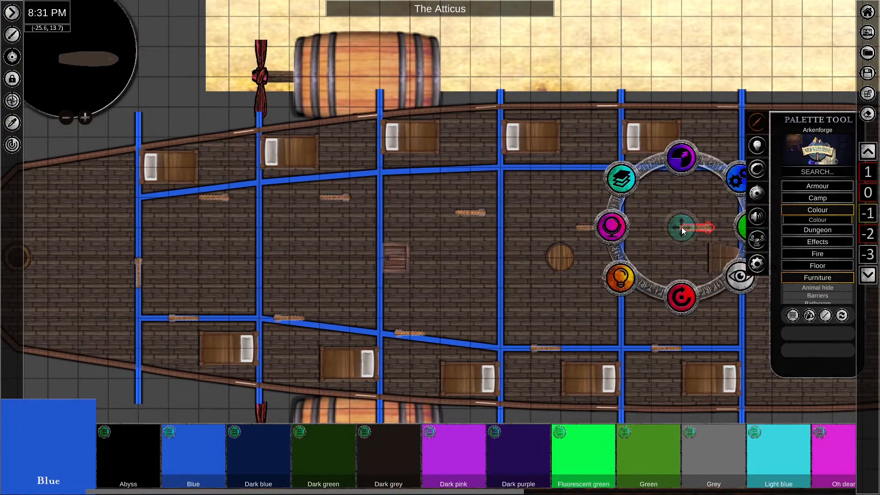
left_click_drag(681, 227, 441, 170)
scroll(440, 170, "up", 4)
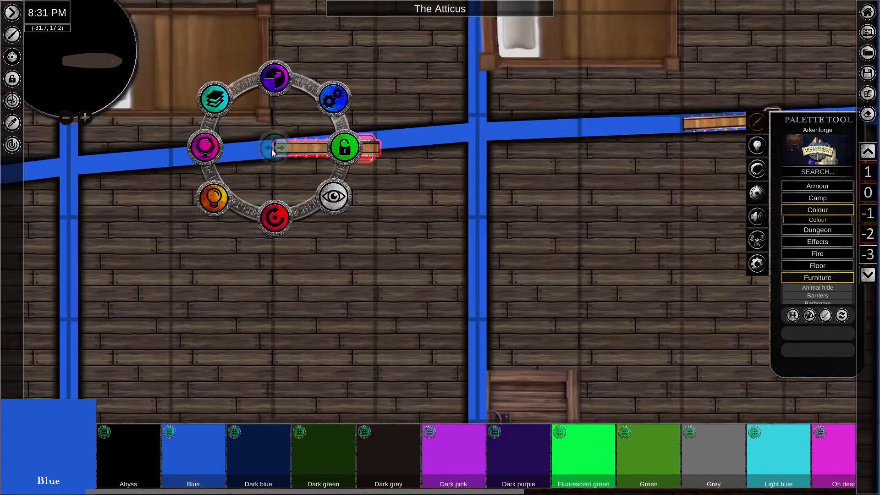
left_click_drag(275, 218, 281, 217)
middle_click_drag(273, 151, 779, 93)
left_click(371, 136)
left_click_drag(370, 206, 379, 207)
Move the second and third lower cabin doors onto the sloped guide line and rotate them to follow it.
middle_click_drag(412, 367, 243, 154)
middle_click_drag(567, 371, 397, 158)
left_click(386, 157)
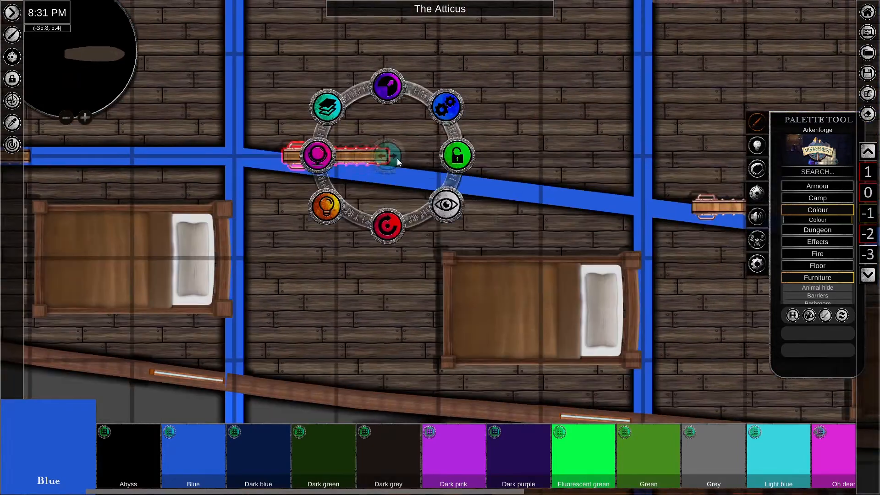
left_click_drag(397, 158, 445, 182)
left_click_drag(435, 250, 428, 269)
middle_click_drag(427, 268, 99, 243)
left_click(466, 183)
left_click_drag(474, 183, 519, 206)
left_click_drag(513, 275, 505, 296)
middle_click_drag(508, 274, 165, 236)
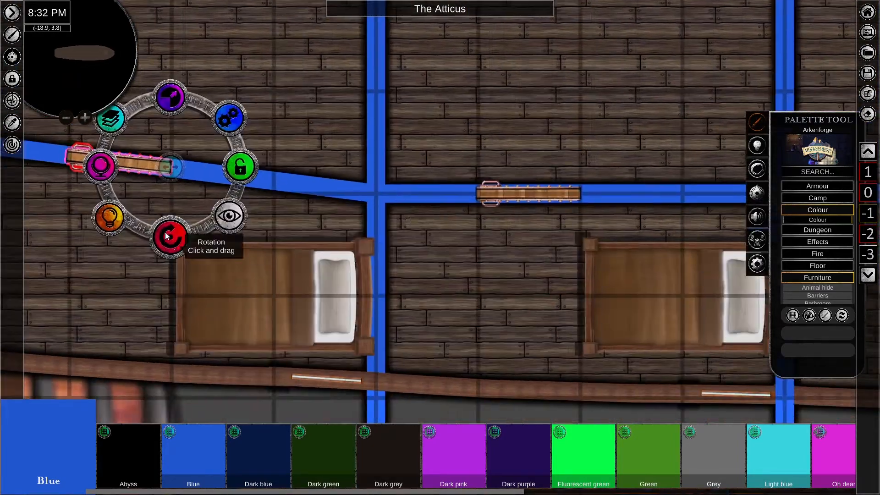
left_click(630, 224)
Sample the hull's Wood wall texture and draw wood walls over the first vertical guide on both sides of its door.
scroll(629, 224, "down", 5)
middle_click_drag(342, 188, 408, 205)
middle_click_drag(484, 183, 515, 199)
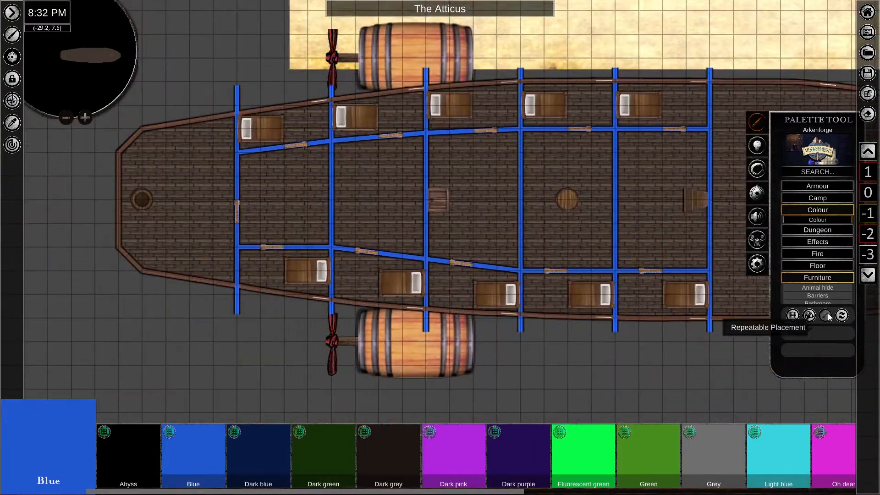
left_click(13, 123)
left_click(244, 286)
scroll(243, 272, "up", 4)
left_click(826, 320)
middle_click_drag(231, 87, 305, 266)
left_click_drag(305, 266, 305, 39)
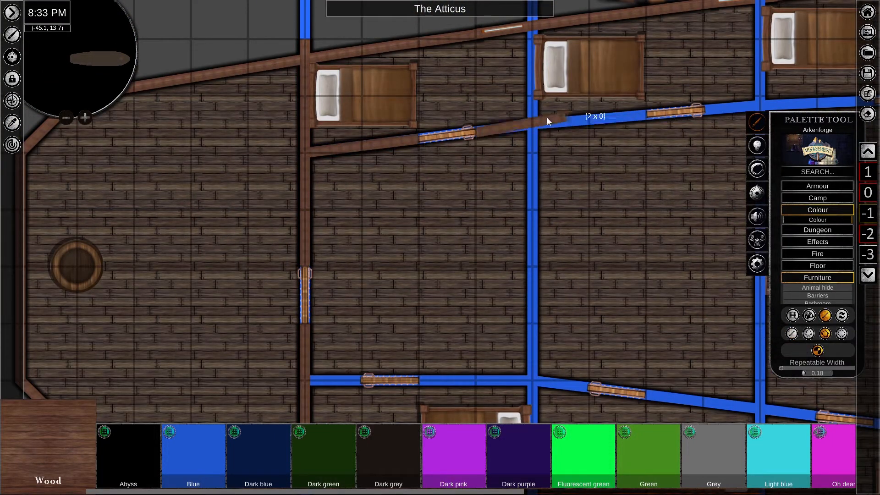
Draw the wood wall over the upper guide line between the first and second cabin doors.
left_click(532, 121)
double_click(647, 114)
middle_click_drag(471, 142, 232, 174)
scroll(233, 174, "up", 3)
left_click(233, 174)
scroll(233, 174, "down", 2)
middle_click_drag(399, 204, 319, 262)
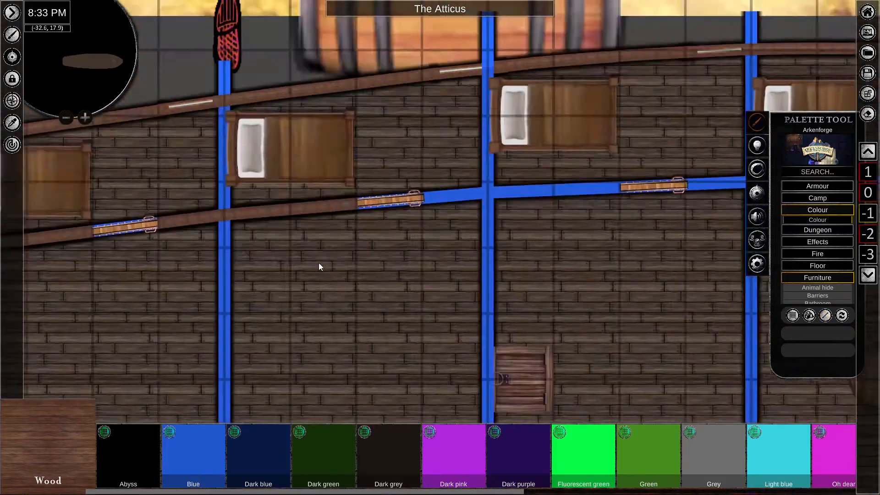
Continue the wood wall over the upper guide line between the remaining doors up to the last vertical guide.
middle_click_drag(425, 197, 262, 192)
double_click(459, 182)
left_click(827, 318)
left_click(526, 180)
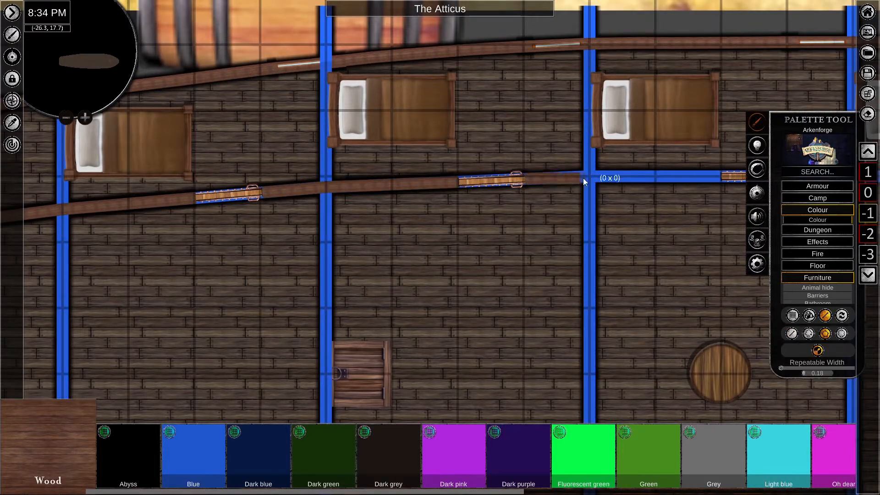
left_click(588, 177)
double_click(721, 176)
middle_click_drag(679, 197, 261, 218)
left_click(827, 317)
double_click(699, 65)
Draw wood walls over the lower guide line between the cabin doors, from the last vertical guide to the first.
middle_click_drag(593, 413, 505, 19)
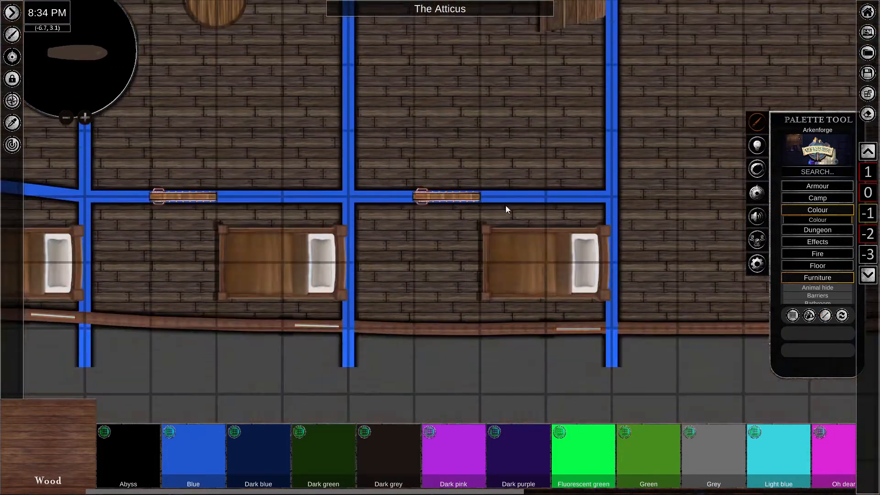
middle_click_drag(415, 203, 588, 240)
left_click(826, 316)
left_click(587, 233)
left_click(521, 232)
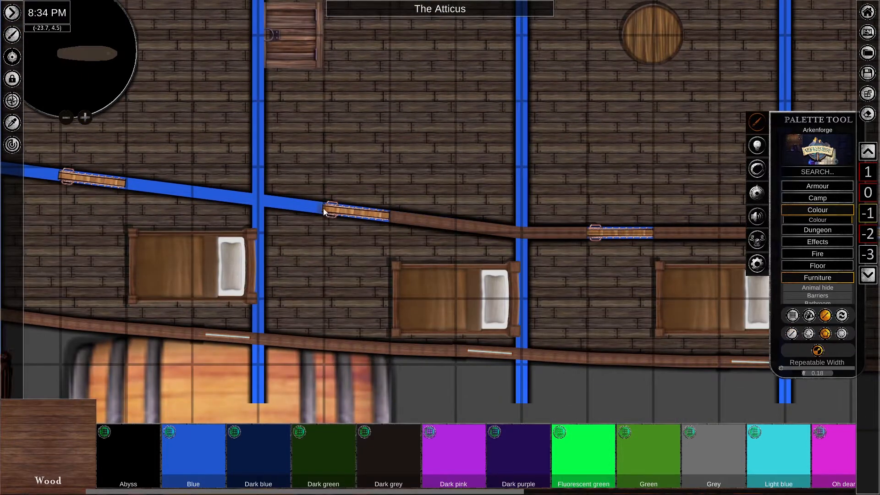
middle_click_drag(60, 175, 457, 241)
Shorten the outer ends of the first vertical wood walls so they stop at the lower and upper hull walls.
right_click(129, 265)
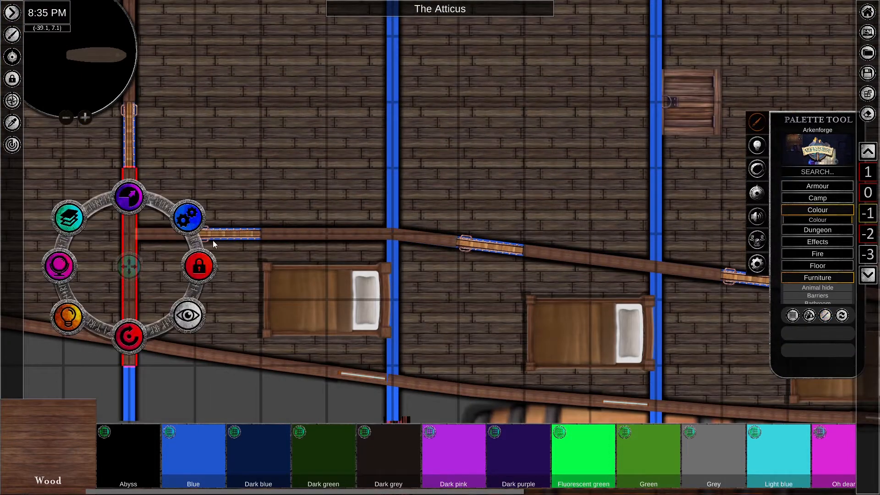
left_click(186, 218)
scroll(258, 268, "up", 5)
left_click_drag(258, 267, 259, 225)
right_click(303, 254)
left_click(359, 205)
scroll(304, 165, "up", 5)
left_click_drag(298, 48, 298, 93)
scroll(434, 330, "down", 5)
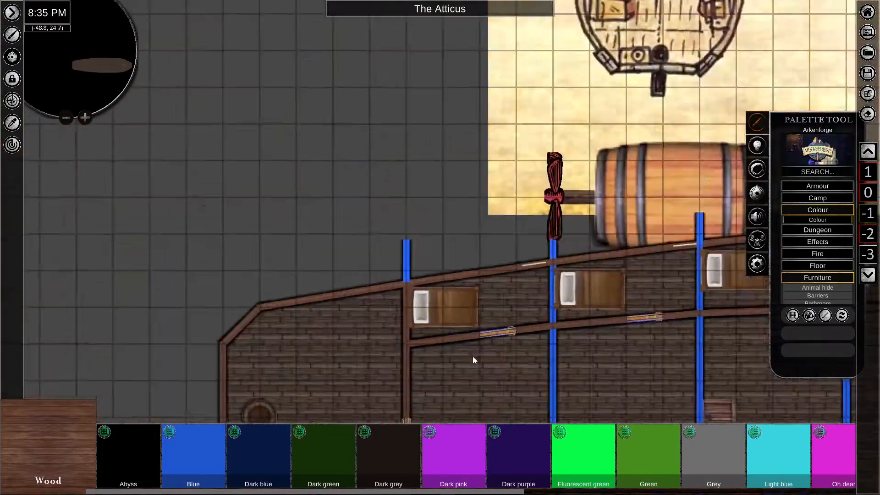
Copy the wood partition wall onto the remaining vertical guides along the lower cabin row.
middle_click_drag(472, 357, 245, 98)
left_click(825, 316)
right_click(329, 279)
key("ctrl+c")
key("ctrl+v")
key("ctrl+v")
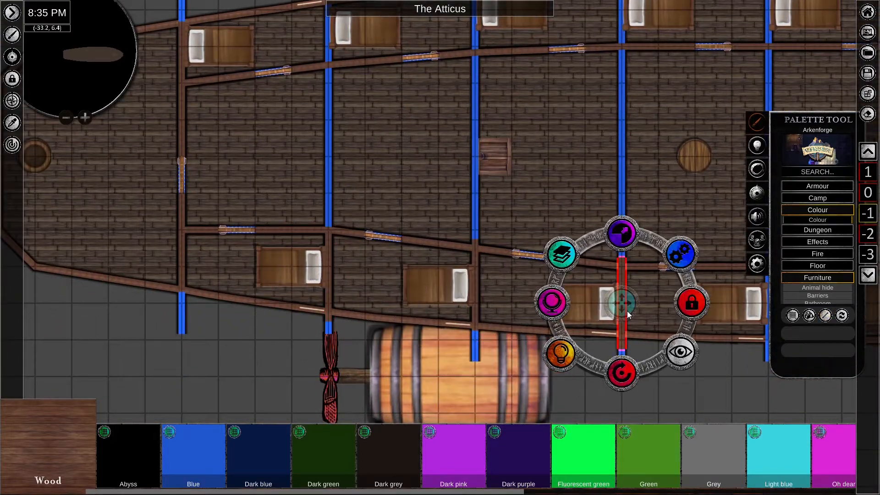
middle_click_drag(627, 311, 242, 303)
key("ctrl+v")
Place copies of the wood partition wall on the remaining vertical guides along the upper cabin row.
middle_click_drag(447, 115, 556, 351)
key("ctrl+v")
key("ctrl+v")
left_click_drag(262, 249, 189, 249)
Shorten the aft copied partitions in the upper cabin row so they end at the hull and corridor walls.
middle_click_drag(42, 286, 319, 234)
scroll(339, 233, "up", 5)
left_click_drag(292, 63, 292, 102)
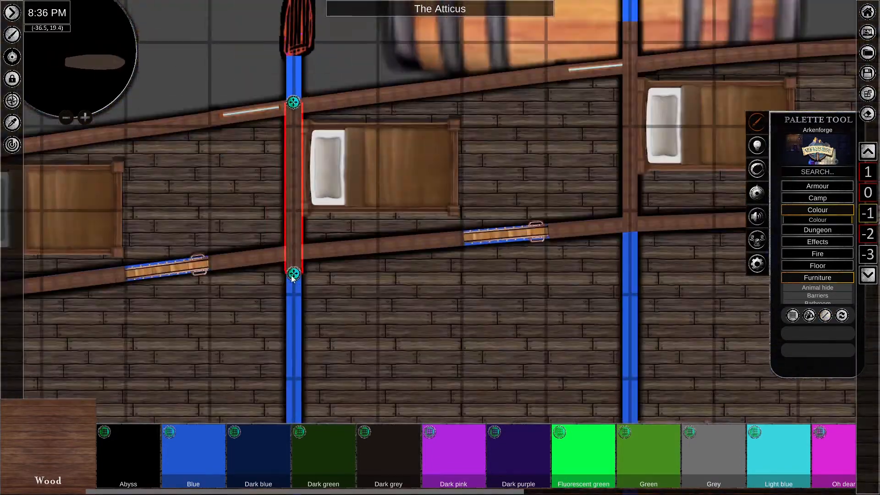
left_click_drag(292, 275, 293, 258)
middle_click_drag(596, 220, 349, 241)
left_click_drag(383, 37, 383, 83)
Shorten the remaining forward partitions in the upper cabin row to meet the hull and corridor walls.
middle_click_drag(454, 255, 148, 275)
right_click(414, 310)
left_click_drag(411, 274, 411, 250)
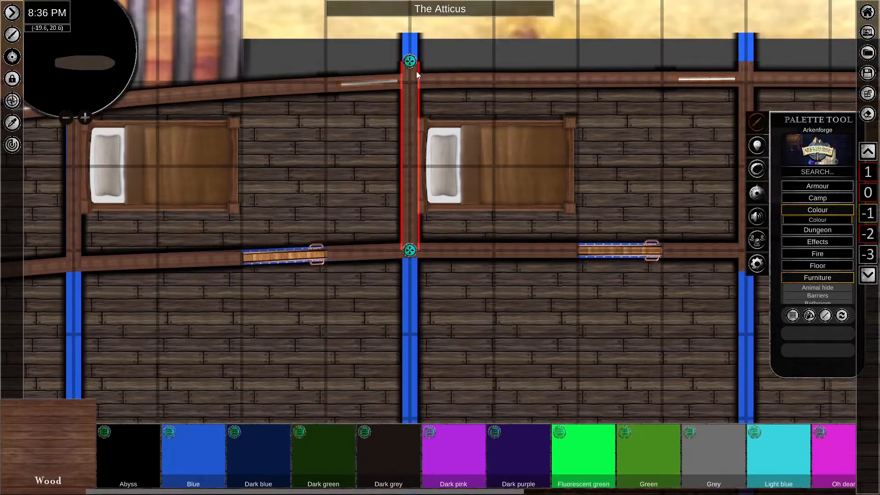
left_click_drag(412, 65, 412, 83)
middle_click_drag(715, 193, 397, 192)
left_click_drag(428, 272, 428, 252)
left_click_drag(429, 63, 428, 83)
Shorten the copied partitions in the lower cabin row so they end at the corridor and hull walls.
middle_click_drag(499, 408, 518, 156)
left_click_drag(405, 302, 405, 276)
left_click_drag(405, 91, 405, 109)
middle_click_drag(275, 197, 599, 183)
left_click_drag(393, 285, 392, 260)
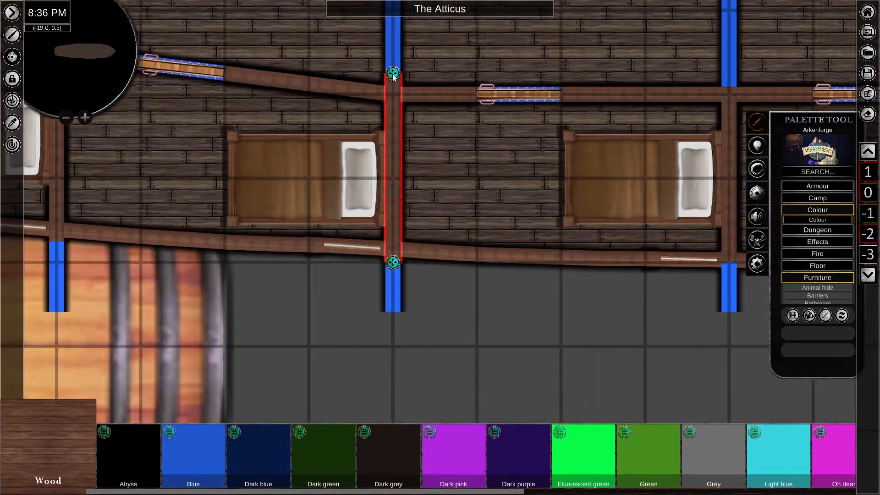
middle_click_drag(273, 137, 637, 180)
left_click_drag(422, 74, 423, 94)
middle_click_drag(275, 140, 647, 159)
left_click_drag(458, 277, 459, 264)
Delete the blue vertical guide lines and open the object manipulation options of the upper corridor wall.
scroll(460, 263, "down", 5)
right_click(540, 194)
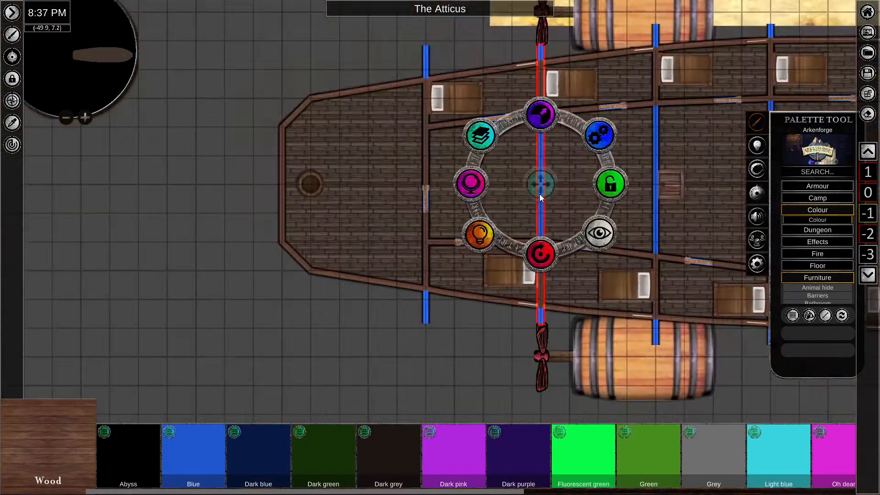
key("Delete")
middle_click_drag(659, 183, 330, 197)
key("Delete")
middle_click_drag(603, 259, 526, 298)
right_click(305, 136)
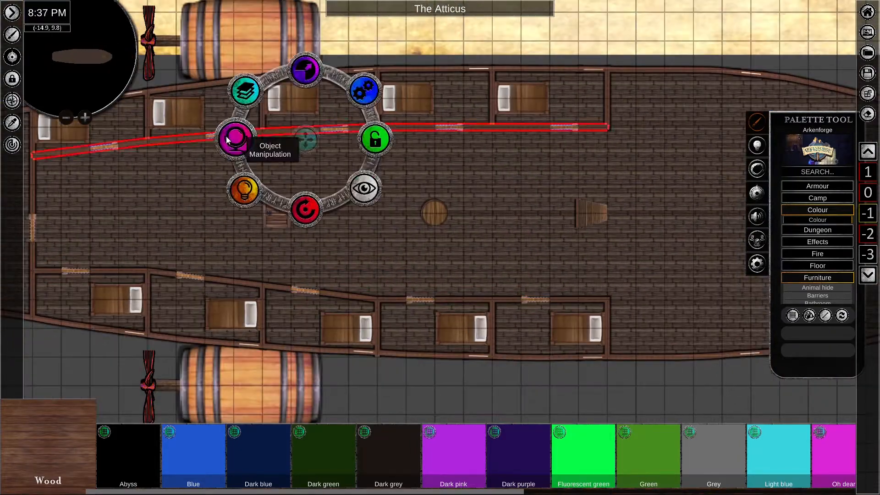
left_click(232, 138)
Place rows of NetHammock beds in three columns in the open area forward of the cabins, with a single hammock in the middle row.
middle_click_drag(532, 28, 244, 25)
scroll(820, 211, "down", 3)
left_click(820, 216)
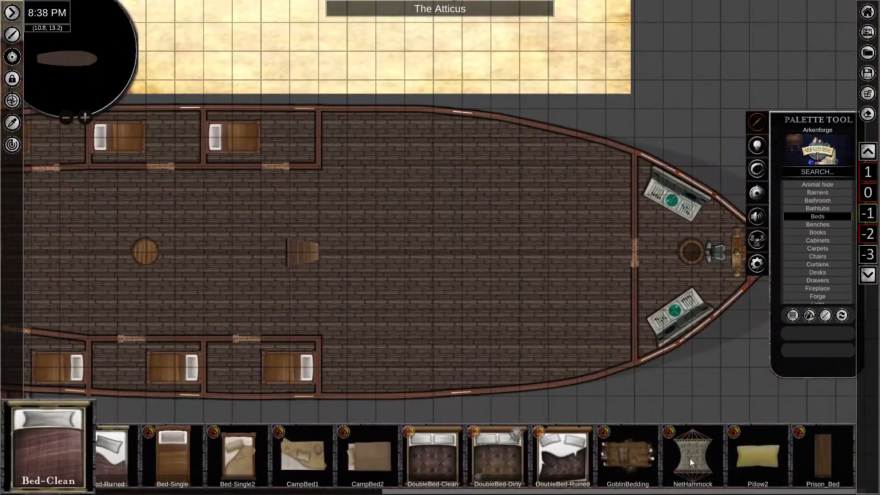
right_click(365, 152)
left_click_drag(365, 219, 433, 152)
left_click_drag(364, 151, 433, 209)
key("ctrl+v")
left_click_drag(433, 209, 433, 252)
key("ctrl+v")
left_click(687, 276)
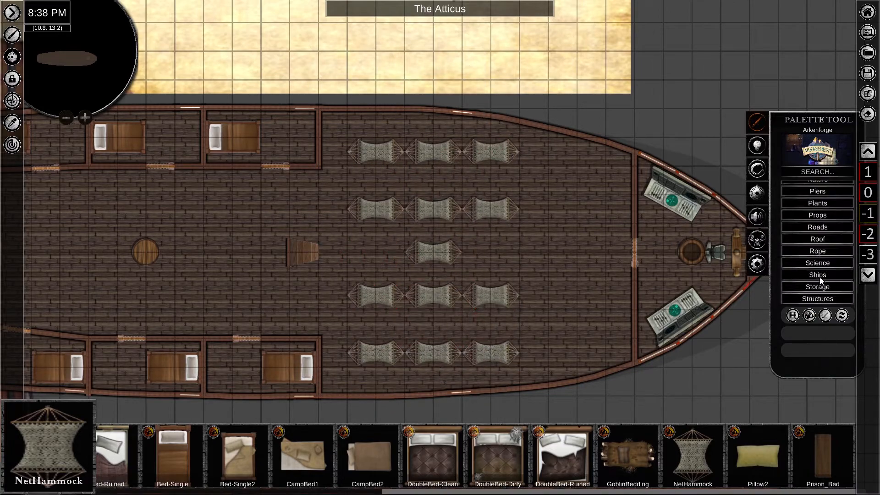
Place a small Mast pillar at the forward end of the hammock row just below the middle one.
left_click(818, 299)
scroll(818, 299, "down", 5)
left_click(818, 292)
left_click(519, 295)
right_click(519, 296)
left_click(519, 296)
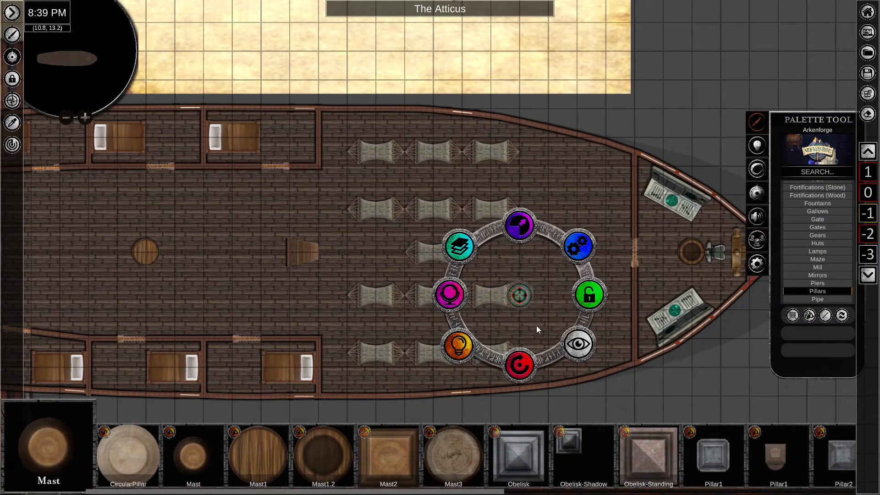
scroll(536, 321, "up", 5)
scroll(545, 366, "down", 5)
Copy the Mast pillar to the ends of all hammocks, including the rows above the middle.
key("ctrl+v")
left_click_drag(530, 336, 479, 335)
left_click_drag(478, 336, 426, 296)
key("ctrl+v")
left_click(546, 316)
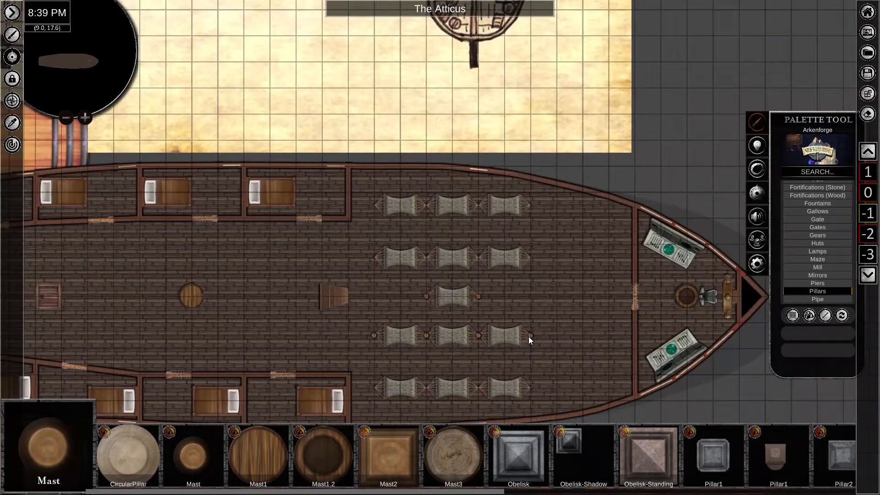
left_click(530, 336)
left_click(426, 336, "shift")
key("ctrl+v")
left_click_drag(426, 336, 426, 257)
left_click(538, 381)
Compare the hammock area with the deck one level up and return to level -1.
scroll(537, 380, "down", 5)
middle_click_drag(340, 55, 387, 80)
middle_click_drag(465, 249, 425, 158)
left_click(868, 152)
left_click(868, 278)
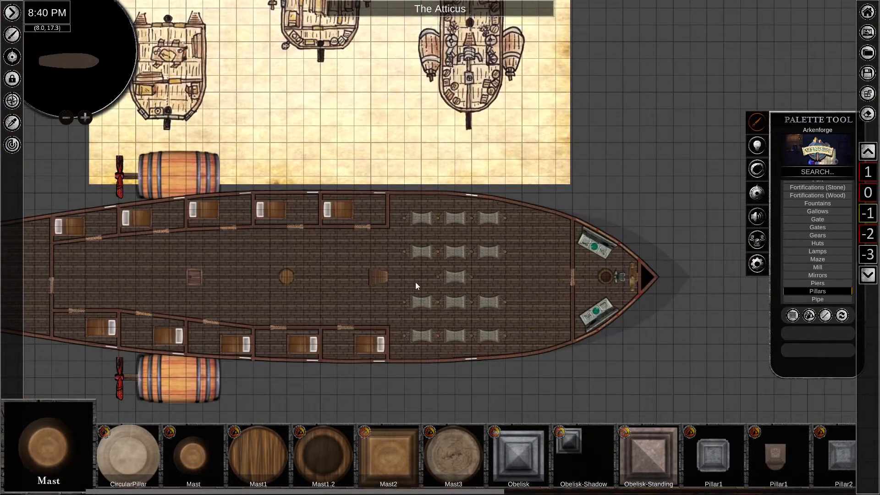
Place further copies around the middle and forward part of the hammock area, then select the whole area.
left_click_drag(416, 282, 491, 281)
scroll(485, 293, "up", 5)
key("ctrl+v")
left_click_drag(424, 260, 496, 260)
key("ctrl+v")
left_click_drag(496, 260, 565, 207)
key("ctrl+v")
left_click_drag(566, 208, 565, 312)
left_click(577, 350)
left_click_drag(311, 117, 605, 398)
Look through the table and tavern furniture for the aft mess area and switch to the Joined Palette.
scroll(565, 314, "down", 5)
middle_click_drag(256, 192, 483, 83)
middle_click_drag(348, 285, 485, 91)
scroll(810, 241, "up", 15)
left_click(816, 221)
scroll(642, 459, "down", 5)
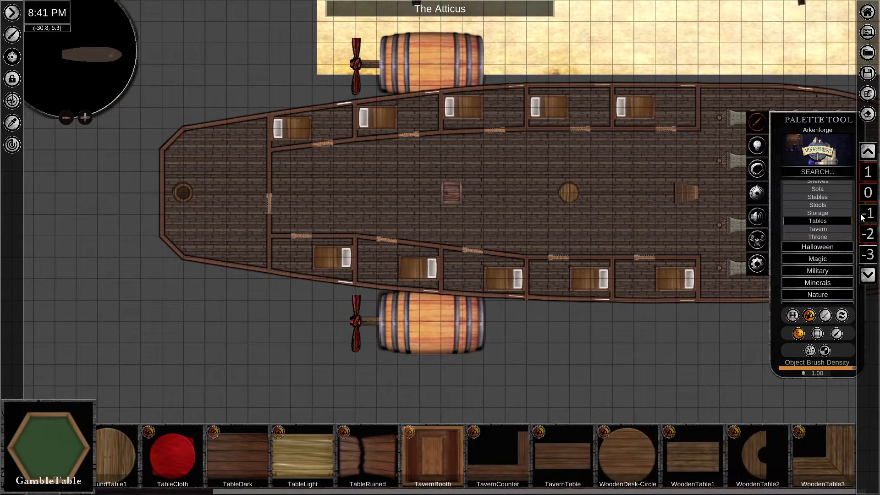
left_click(818, 229)
scroll(619, 460, "down", 5)
scroll(813, 212, "up", 6)
left_click(818, 151)
left_click(444, 250)
left_click(654, 367)
Place two dark wooden tables end to end between the aft cabin rows.
scroll(817, 208, "down", 3)
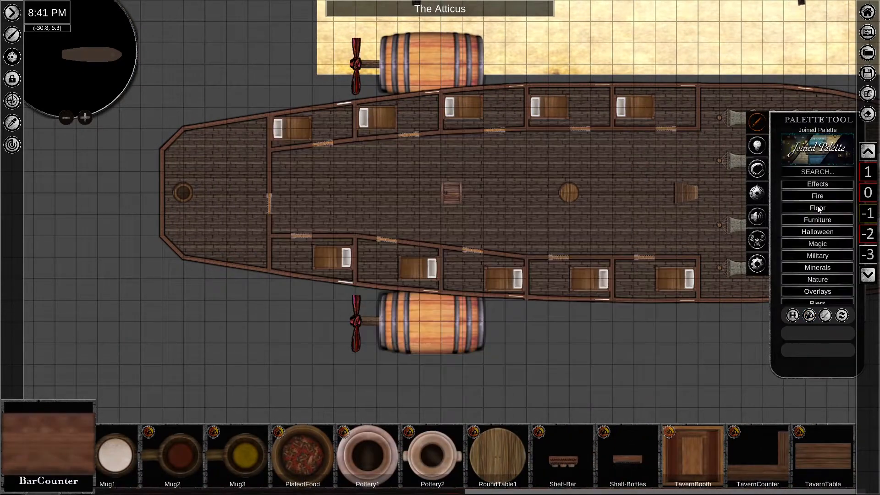
left_click(819, 220)
scroll(823, 264, "down", 5)
left_click(820, 284)
scroll(688, 465, "down", 5)
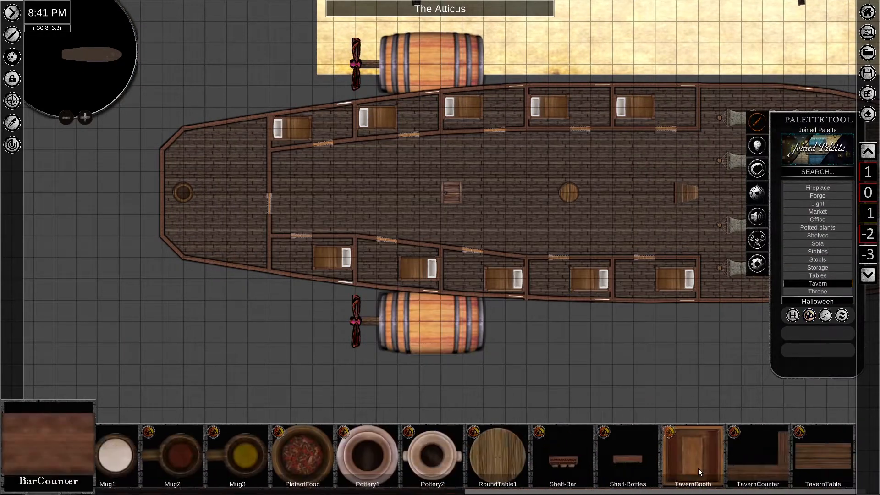
left_click(807, 275)
scroll(571, 452, "down", 5)
scroll(818, 220, "up", 3)
Place WoodenChair1 benches along both long sides of the two joined tables.
left_click(817, 196)
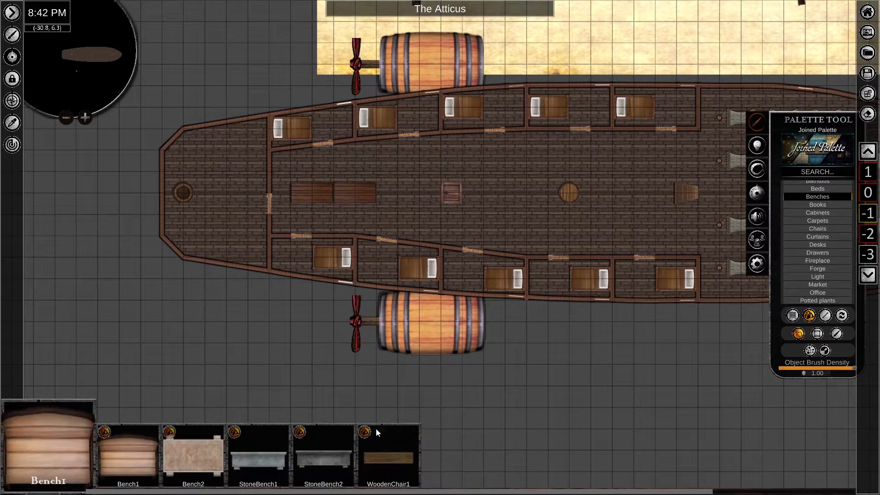
scroll(315, 222, "up", 5)
left_click(273, 197)
left_click_drag(277, 132, 475, 271)
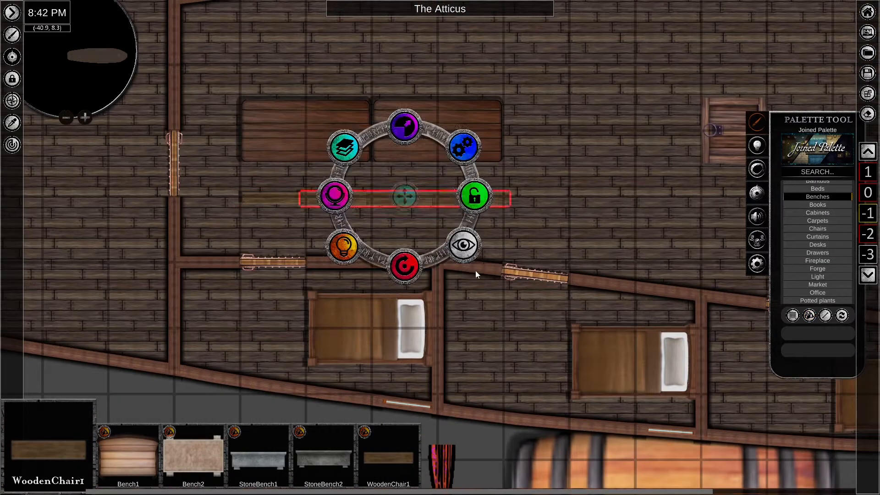
left_click(397, 194)
left_click(369, 197)
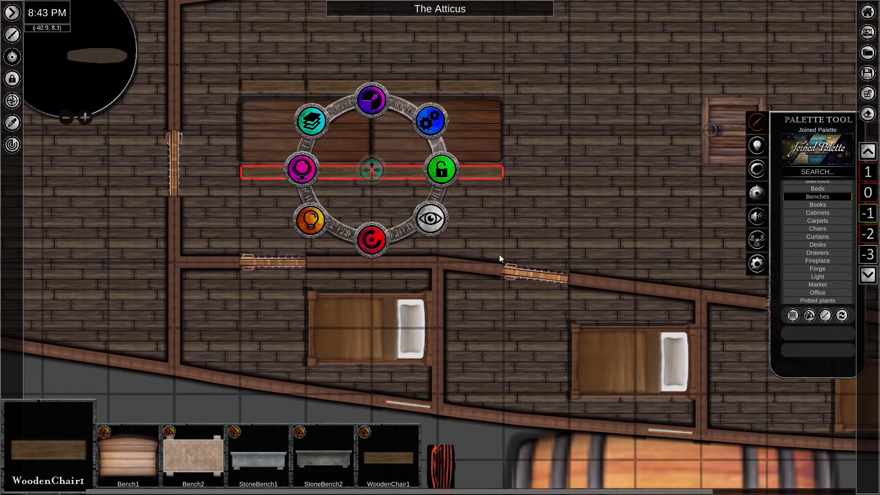
key("Escape")
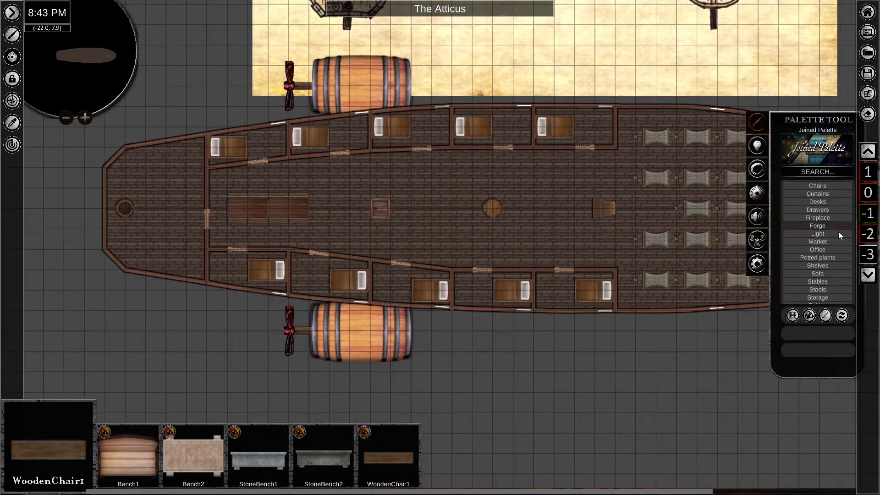
Search the palette for "stove" and place Cast Iron Stove 01 in the aft room.
scroll(838, 232, "down", 5)
left_click(818, 172)
type("stove")
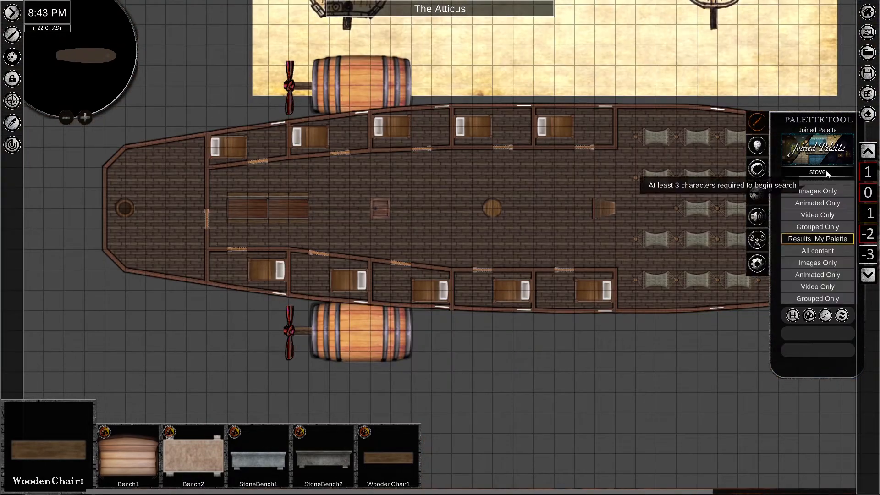
left_click(817, 254)
left_click(820, 199)
left_click(128, 456)
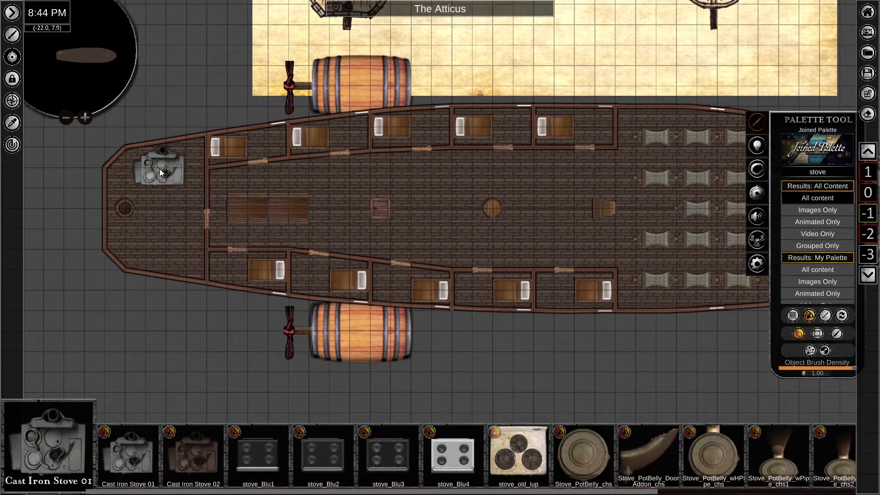
left_click(161, 168)
right_click(161, 168)
Clear the palette search, then rotate the stove and fit it into the upper aft corner of the room.
left_click(818, 172)
key("BackSpace")
middle_click_drag(211, 124, 229, 164)
left_click(185, 210)
left_click_drag(185, 210, 154, 213)
scroll(151, 211, "up", 3, "ctrl")
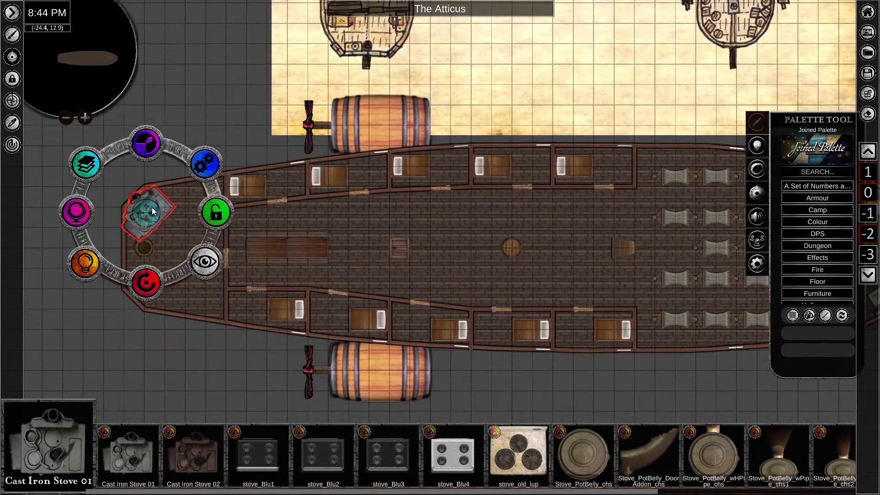
left_click(88, 165)
scroll(186, 234, "up", 5)
left_click(239, 299)
Place angled copies of the dark table against the upper and lower hull walls of the aft room.
scroll(238, 298, "down", 5)
middle_click_drag(426, 30, 316, 105)
left_click(303, 198)
left_click_drag(303, 198, 238, 148)
left_click_drag(238, 218, 234, 256)
left_click(230, 180)
left_click(239, 148)
key("ctrl+c")
key("ctrl+v")
left_click(238, 215)
Look through the Props categories and the Tavern items for galley props.
left_click(805, 301)
scroll(826, 282, "down", 10)
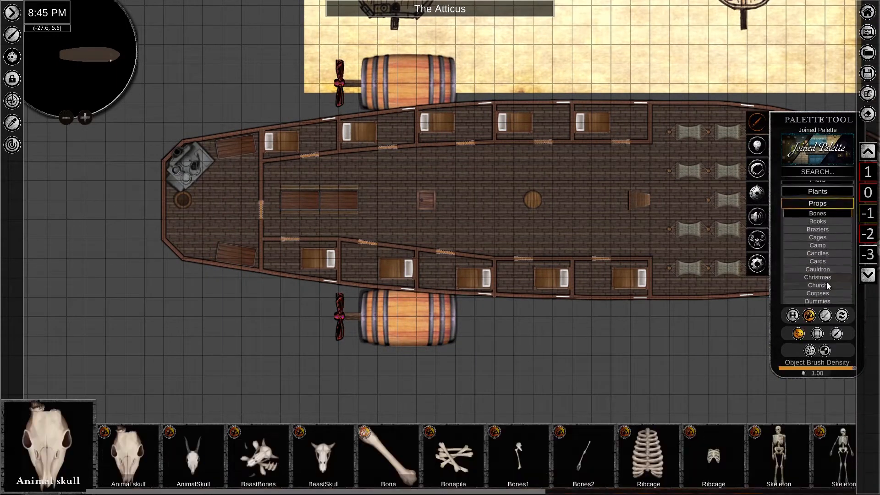
left_click(834, 280)
scroll(553, 480, "down", 4)
scroll(552, 480, "down", 10)
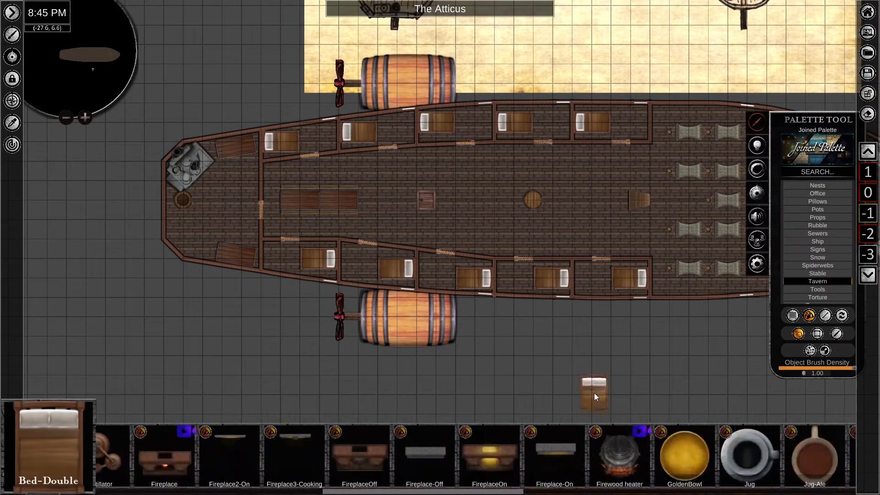
right_click(594, 392)
mouse_move(501, 491)
left_mouse_down()
mouse_move(840, 492)
mouse_move(298, 492)
mouse_move(392, 492)
left_mouse_up()
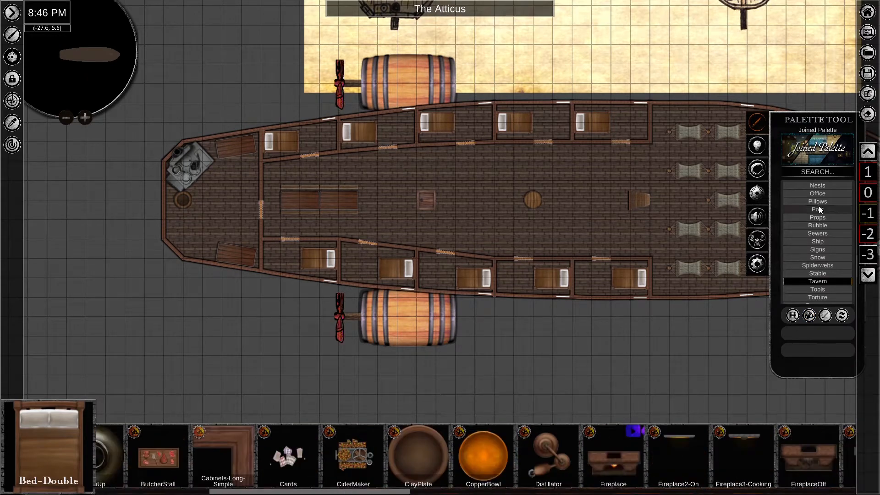
Place Food props, including a red spice pile, on the lower table in the galley.
scroll(819, 205, "up", 5)
left_click(819, 184)
right_click(482, 387)
left_click_drag(202, 492, 775, 492)
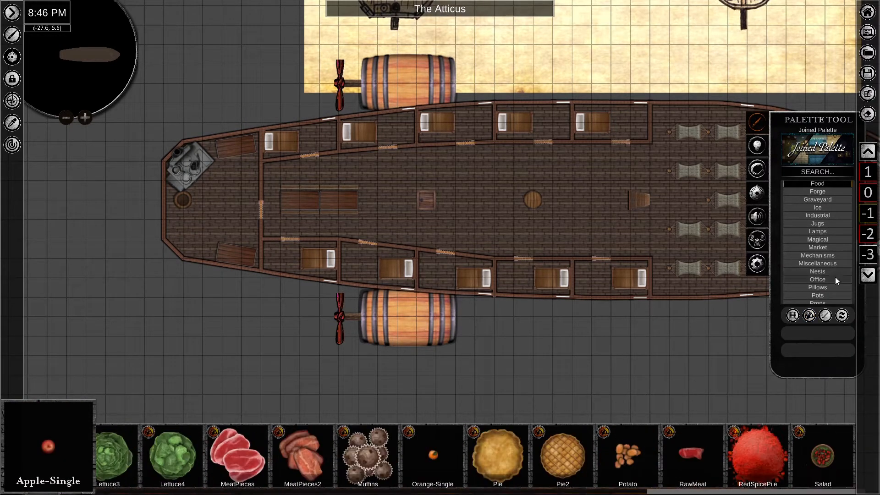
scroll(831, 254, "down", 5)
Place round clay plates from the Tavern props on the upper galley table.
left_click(829, 252)
scroll(638, 458, "down", 6)
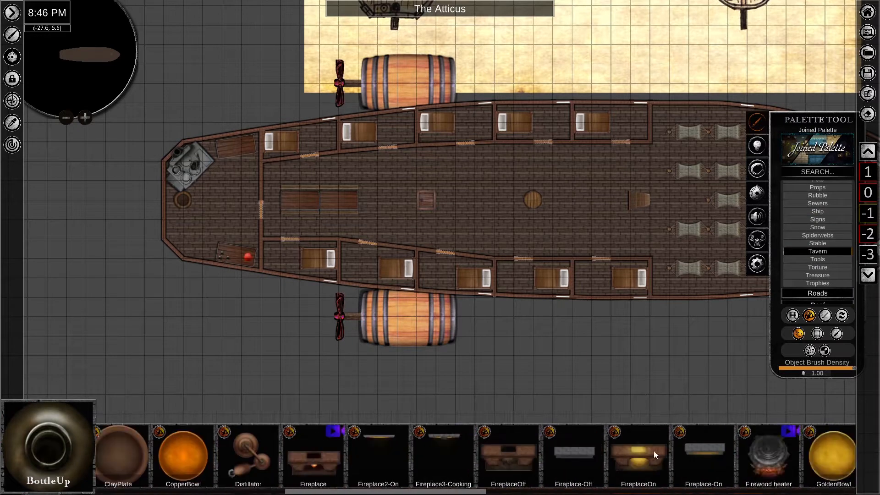
scroll(653, 450, "up", 2)
scroll(816, 236, "down", 3)
Stock the galley with sacks, water barrels and a Box2 crate from the Storage props.
left_click(816, 235)
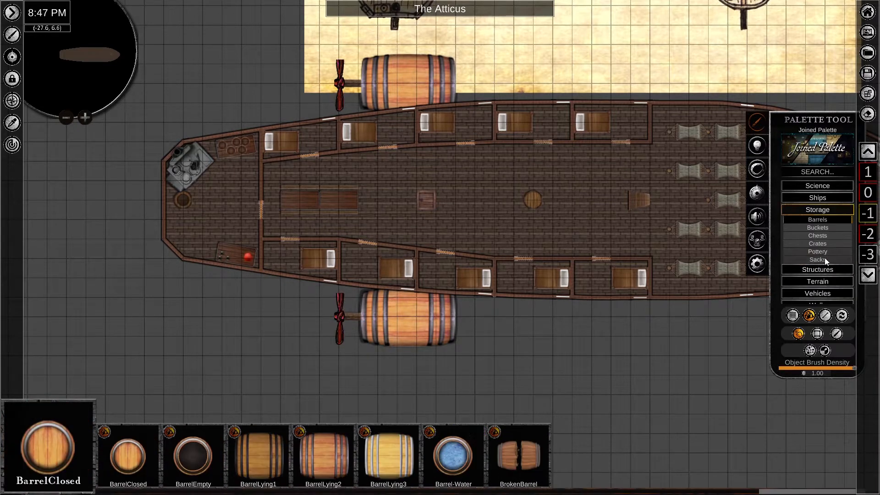
left_click(824, 258)
left_click(818, 220)
left_click(453, 456)
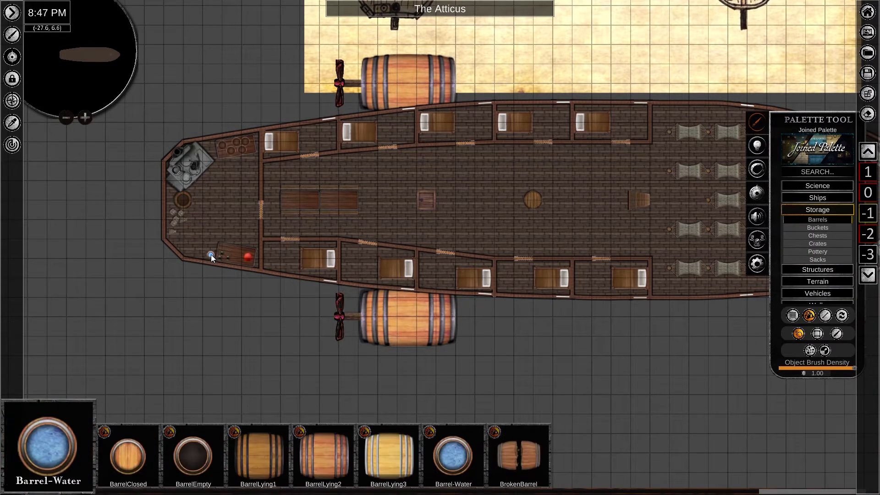
left_click(202, 255)
left_click(817, 243)
left_click(128, 455)
right_click(184, 238)
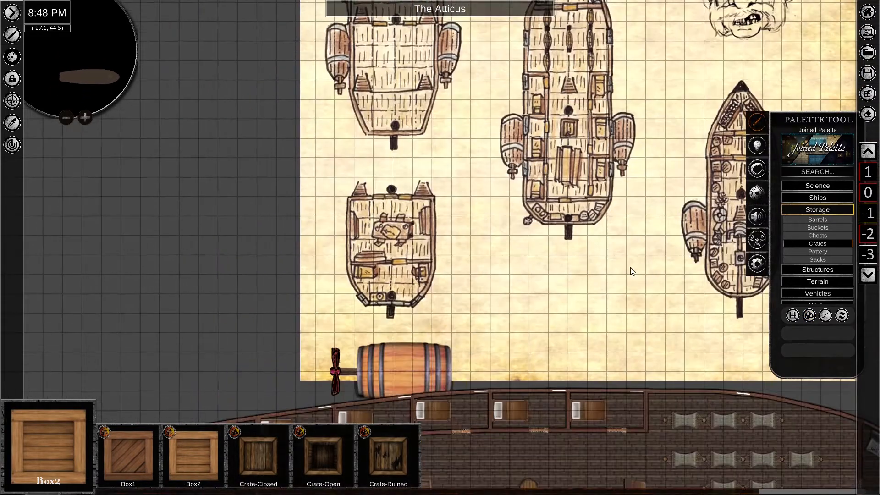
Examine the upper decks, including the floor outline and staircases of the main deck on level 0.
middle_click_drag(524, 328, 536, 202)
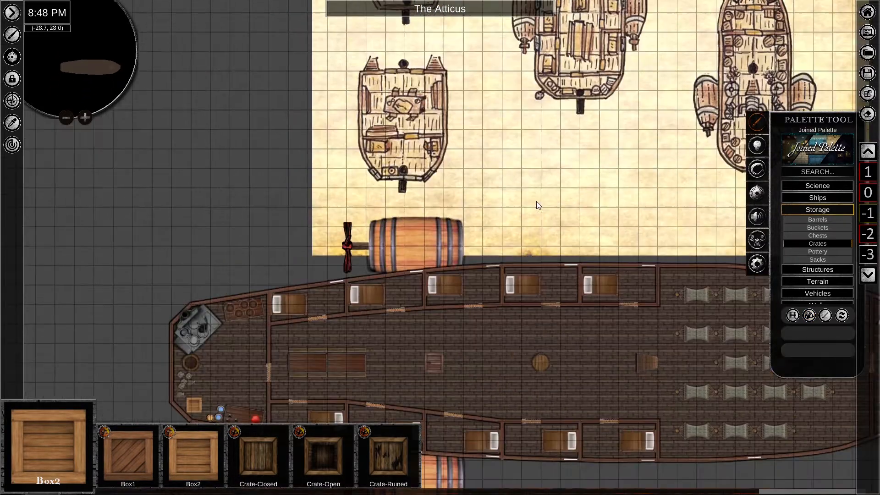
middle_click_drag(606, 157, 487, 28)
left_click(866, 155)
middle_click_drag(729, 174, 642, 188)
left_click(866, 155)
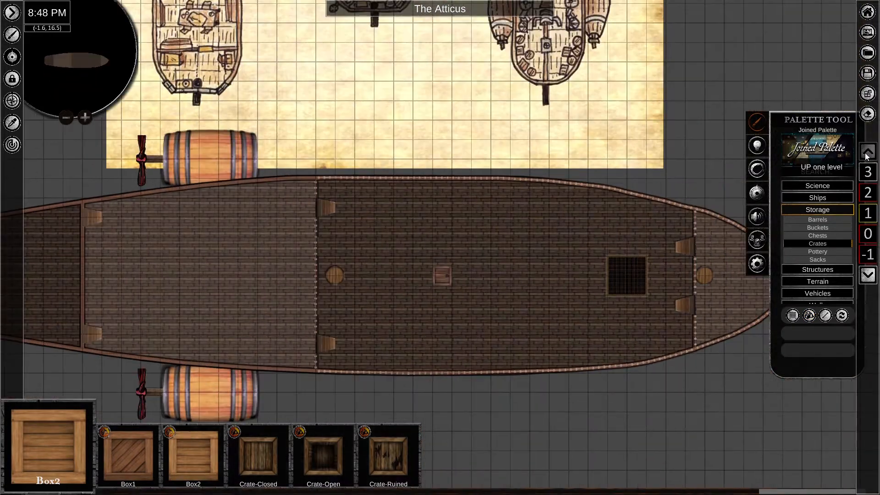
left_click(866, 156)
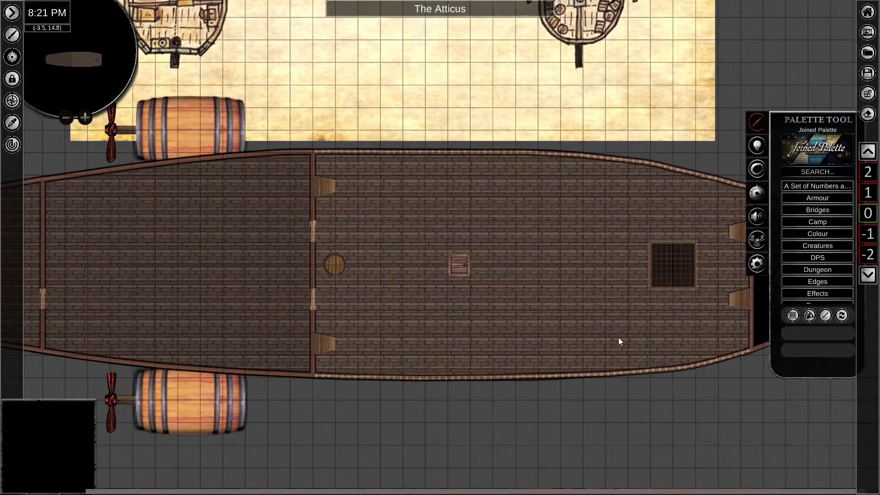
left_click(492, 365)
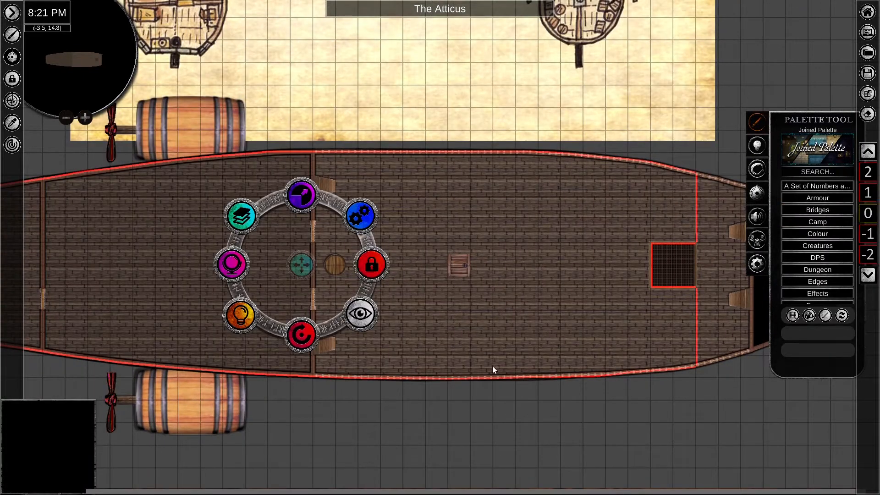
scroll(492, 365, "down", 5)
left_click_drag(133, 170, 703, 387)
left_click(501, 264)
scroll(497, 413, "up", 4)
middle_click_drag(497, 412, 475, 347)
scroll(474, 339, "up", 2)
Look through the Airship and Boat props under Vehicles for suitable stairs.
scroll(828, 269, "down", 5)
scroll(829, 269, "down", 5)
left_click(828, 269)
scroll(828, 270, "down", 2)
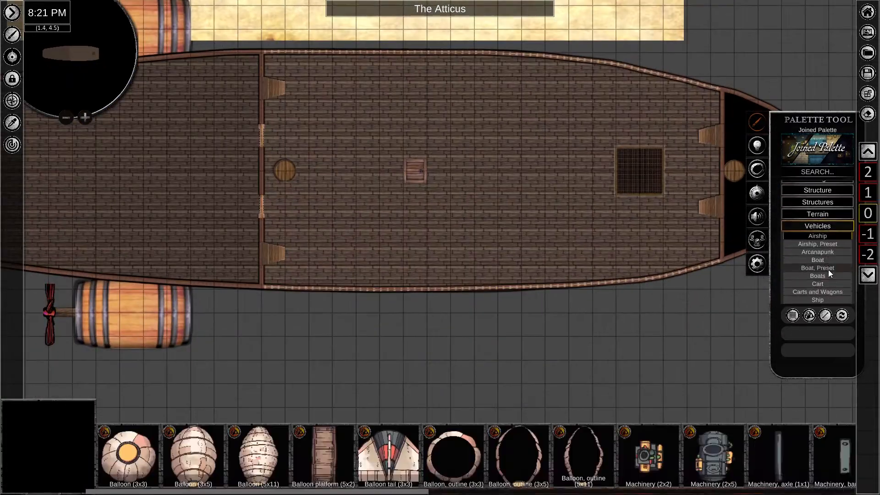
left_click(825, 257)
left_click(659, 456)
scroll(659, 456, "down", 10)
Open the 2 Minute Tabletop palette for editing and add a Stairs subpreset under Structures.
left_click(818, 149)
left_click(306, 192)
left_click(577, 367)
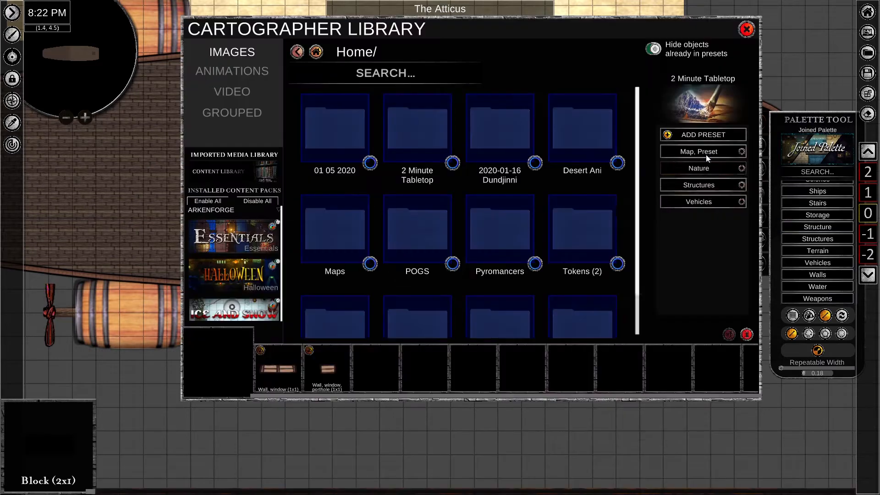
left_click(701, 185)
left_click(705, 201)
type("Stairs")
Fill the Stairs subpreset with the exterior and interior stairs from the Boat props and reload the joined palettes.
left_click(696, 255)
left_click(697, 283)
scroll(543, 371, "down", 5)
scroll(701, 269, "down", 3)
left_click(698, 268)
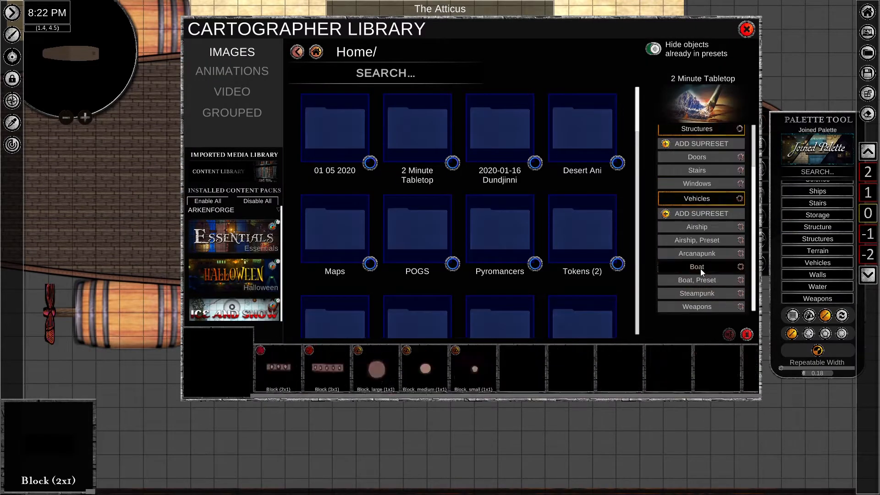
left_click(412, 133)
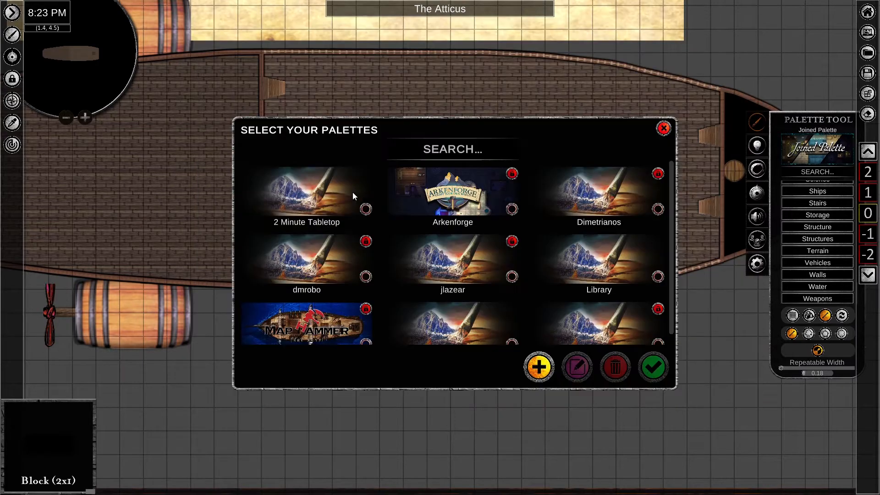
left_click(654, 365)
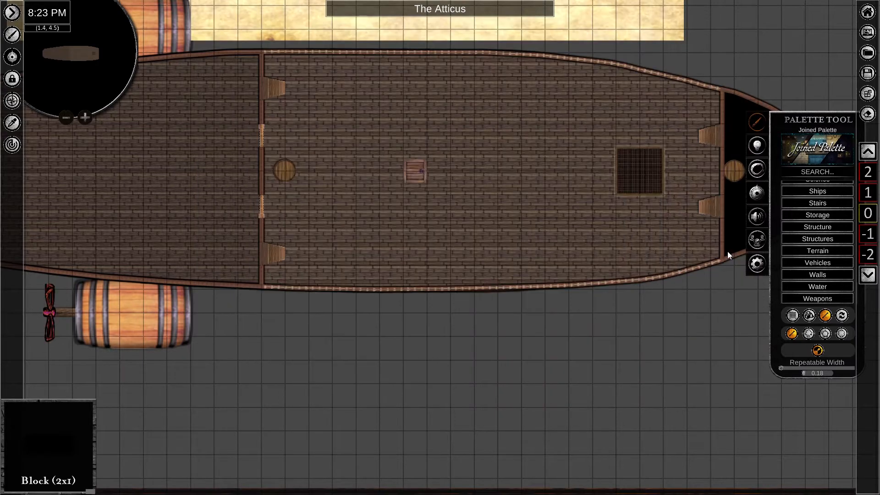
Replace the four ship stairs on level 0 with exterior stairs from the Stairs props.
scroll(824, 293, "down", 5)
left_click(824, 260)
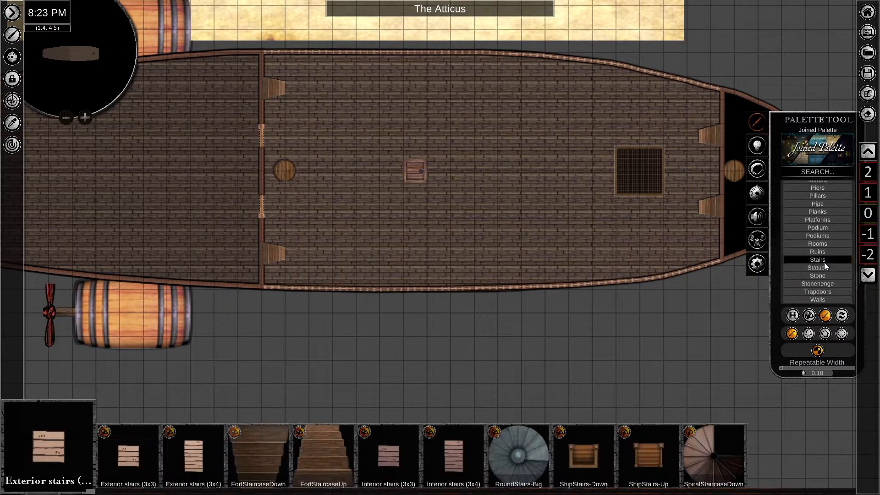
left_click(709, 209)
left_click(710, 137)
left_click(274, 254)
left_click(274, 89)
Replace the two aft stairs on level 1 with exterior stairs and layer them beneath the bulkhead wall.
left_click(868, 193)
middle_click_drag(339, 243, 652, 248)
left_click(302, 248)
left_click(302, 105)
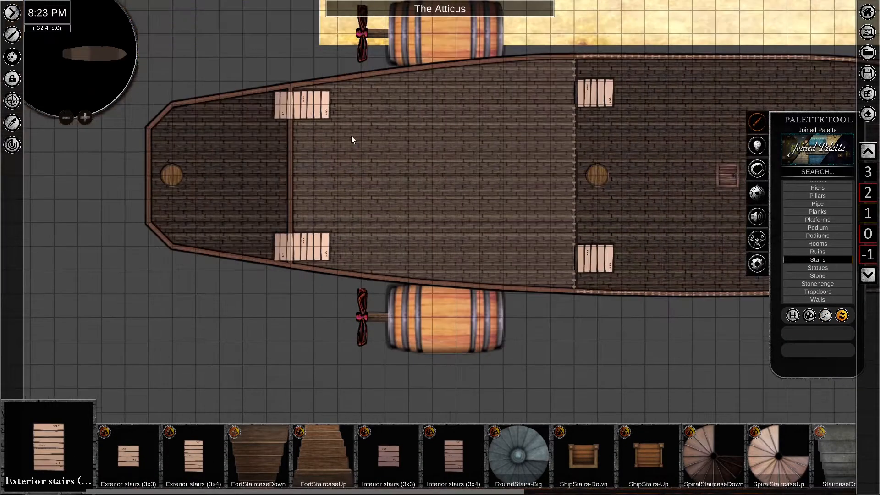
right_click(290, 243)
right_click(307, 109)
left_click(375, 235)
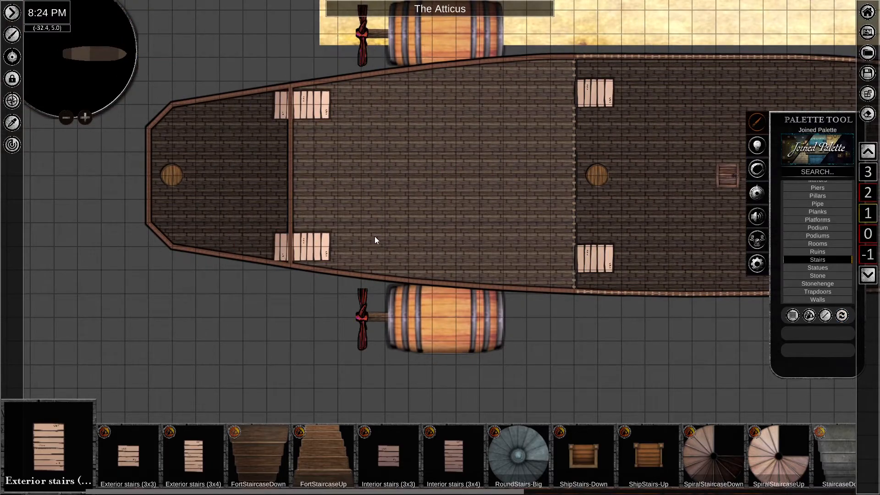
Scale down the lower aft stairs on level 0, set them against the bulkhead, and paste a copy at the upper aft stairs.
middle_click_drag(469, 218, 398, 395)
middle_click_drag(543, 80, 440, 27)
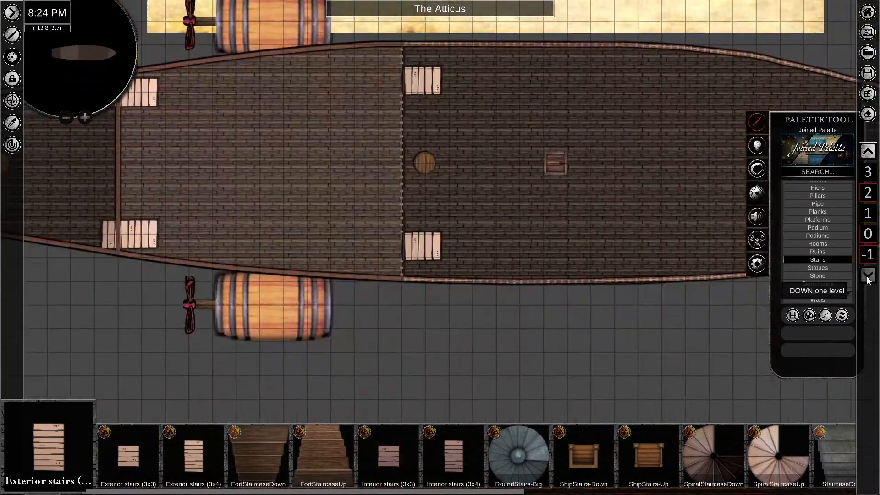
left_click(868, 275)
right_click(412, 246)
left_click_drag(412, 246, 473, 222)
left_click_drag(473, 151, 479, 171)
left_click_drag(474, 222, 426, 257)
key("ctrl+v")
left_click_drag(442, 109, 427, 68)
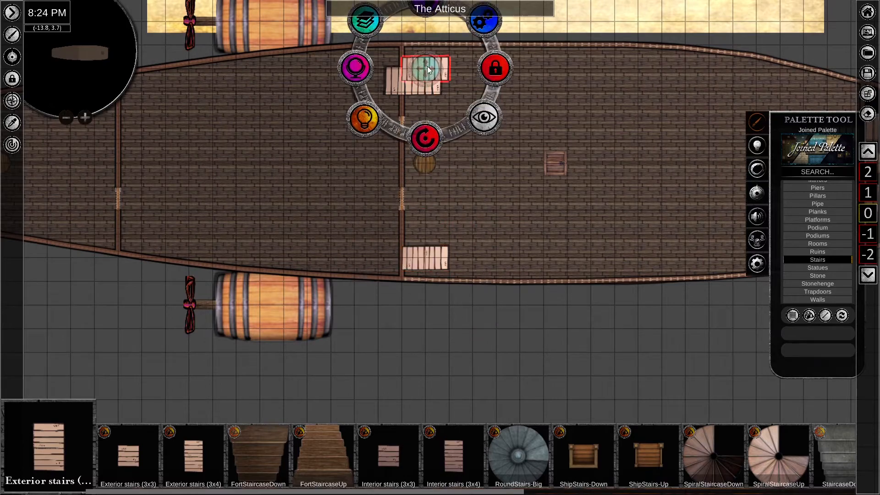
Paste copies of the resized exterior stairs at the two forward staircases on level 0.
middle_click_drag(651, 177, 344, 164)
key("ctrl+v")
left_click_drag(344, 164, 521, 182)
key("ctrl+v")
left_click(577, 199)
middle_click_drag(422, 137, 667, 161)
Nudge the two aft stairs on level 0 toward the centreline, checking their alignment from level 1.
left_click(867, 152)
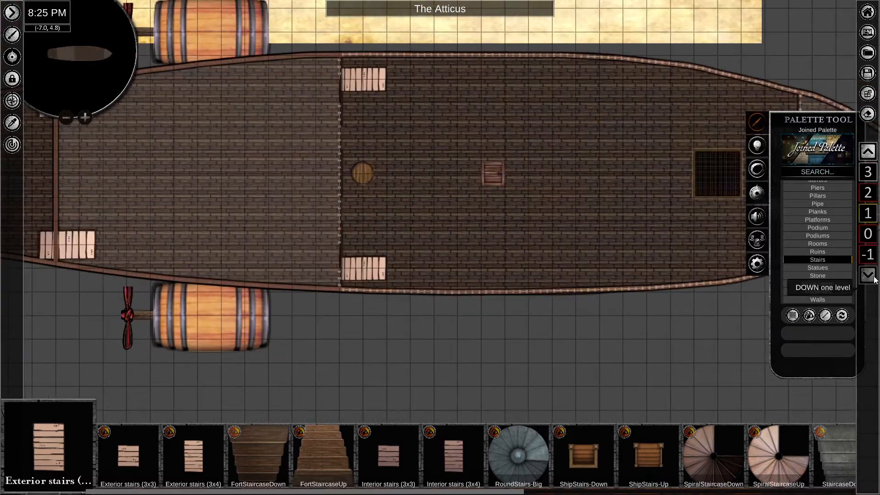
left_click(868, 275)
right_click(363, 79)
left_click(868, 151)
left_click(868, 275)
right_click(363, 268)
left_click(868, 151)
Paste copies of the resized stairs at the aft bulkhead on level 1 and delete the old larger stairs.
middle_click_drag(28, 195, 450, 173)
left_click(867, 275)
left_click(867, 152)
key("ctrl+v")
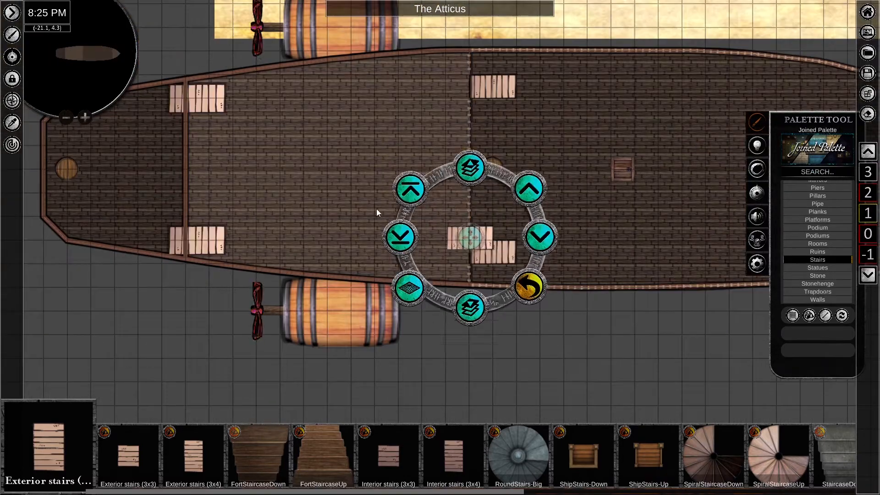
left_click_drag(471, 236, 209, 240)
key("ctrl+v")
left_click(174, 239, "shift")
key("Delete")
Replace the ship stairs on level -1 with interior stairs and reposition them along the centreline.
left_click(870, 276)
left_click(870, 276)
middle_click_drag(626, 168, 467, 184)
left_click(466, 184)
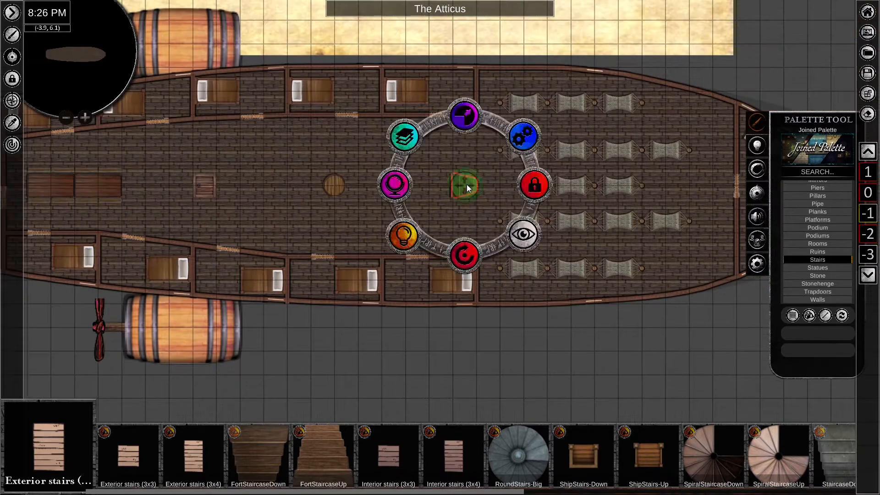
right_click(467, 185)
scroll(411, 469, "down", 1)
left_click(411, 469)
left_click_drag(457, 143, 262, 179)
Paste a copy of the interior stairs on level -2, aft of the round mast on the centreline.
left_click(868, 275)
key("ctrl+v")
middle_click_drag(262, 179, 421, 179)
left_click(384, 187)
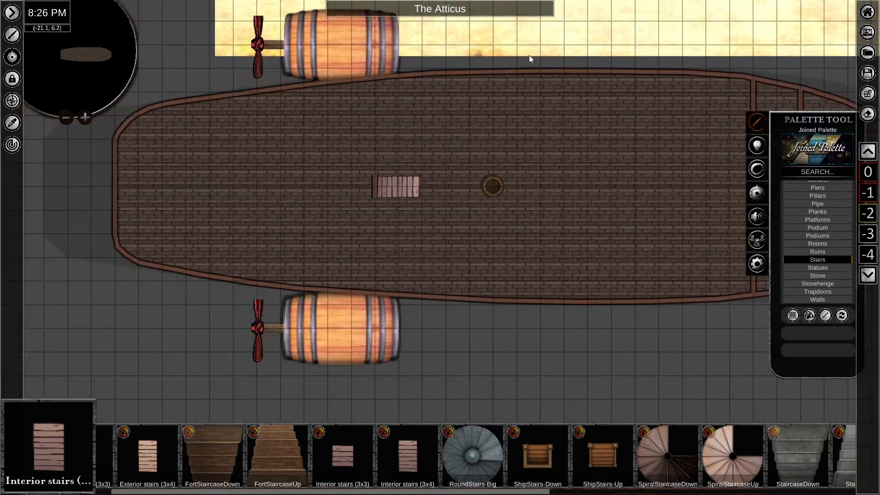
Place a Machinery (2x5) engine lengthwise along the lower hull wall on level -2, beside the lower barrel.
middle_click_drag(529, 55, 563, 93)
scroll(819, 284, "down", 3)
left_click(819, 281)
scroll(441, 454, "down", 4)
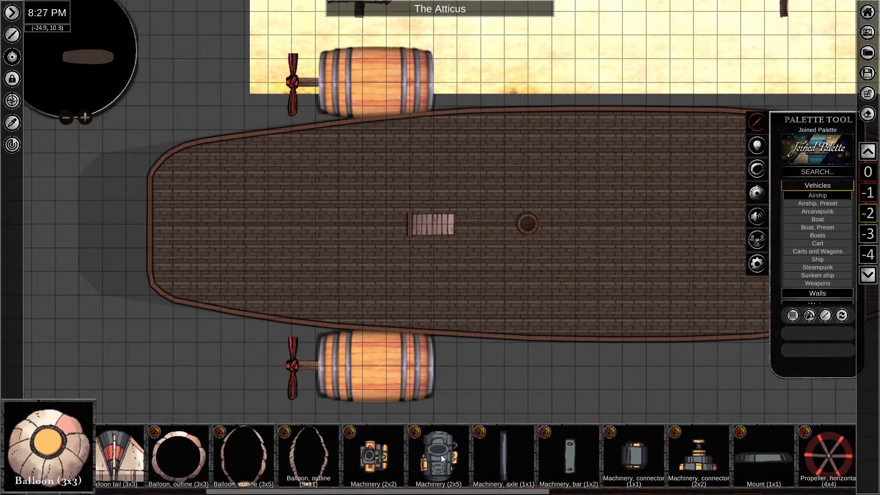
left_click(441, 454)
left_click(516, 134)
left_click(516, 314)
left_click(544, 235)
left_click_drag(544, 306, 429, 287)
left_click_drag(544, 235, 378, 229)
Position a second Machinery (2x5) engine lengthwise along the upper hull wall, opposite the first.
left_click(544, 52)
left_click_drag(544, 122, 475, 52)
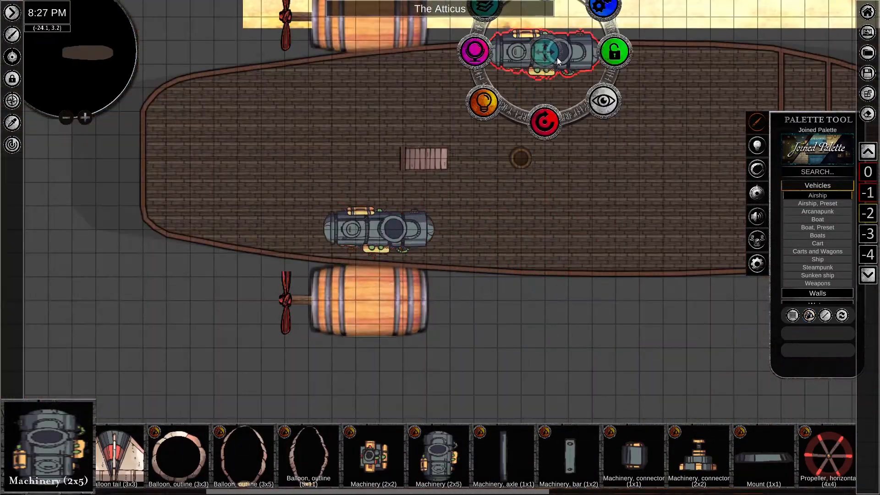
left_click_drag(556, 57, 379, 92)
Place a machinery axle between each engine and its barrel, and mirror the upper engine vertically.
middle_click_drag(470, 258, 576, 263)
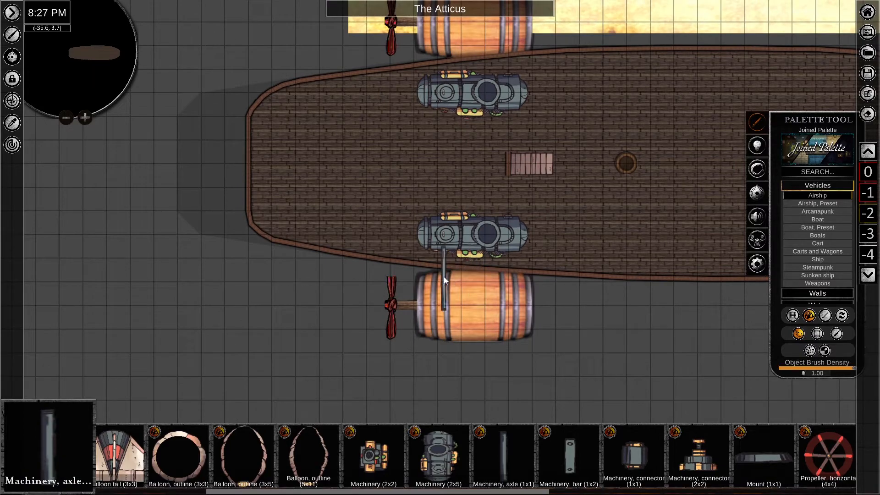
middle_click_drag(415, 66, 404, 146)
left_click(392, 172)
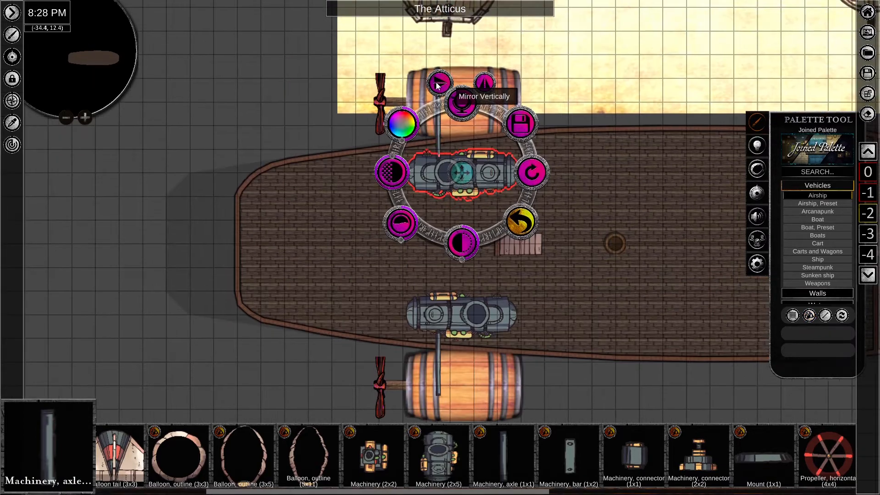
left_click(437, 88)
Select both machinery axles and layer them beneath the engines and barrels.
left_click(439, 123)
left_click(438, 369, "shift")
left_click(379, 196)
left_click(368, 245)
left_click(296, 329)
left_click(455, 315)
Build a small centreline engine aft of the stairs from Machinery (2x2), a Machinery connector (1x1) and a mount.
middle_click_drag(590, 69, 420, 25)
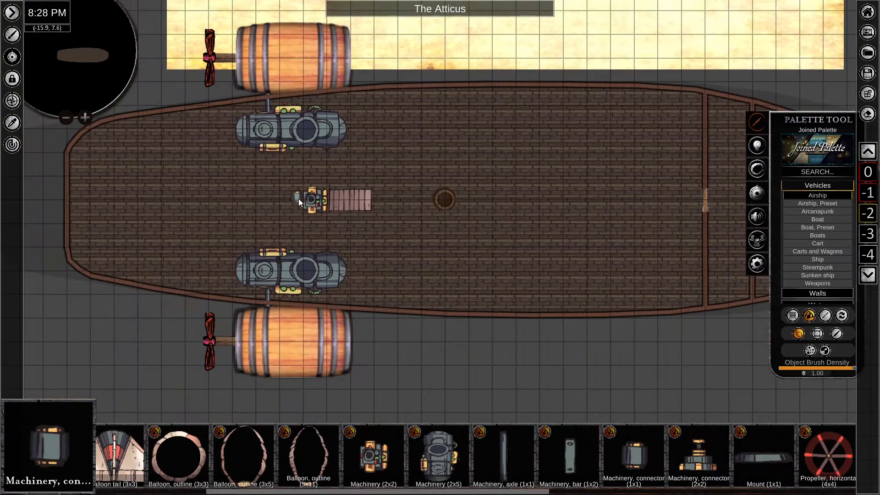
scroll(302, 199, "up", 4)
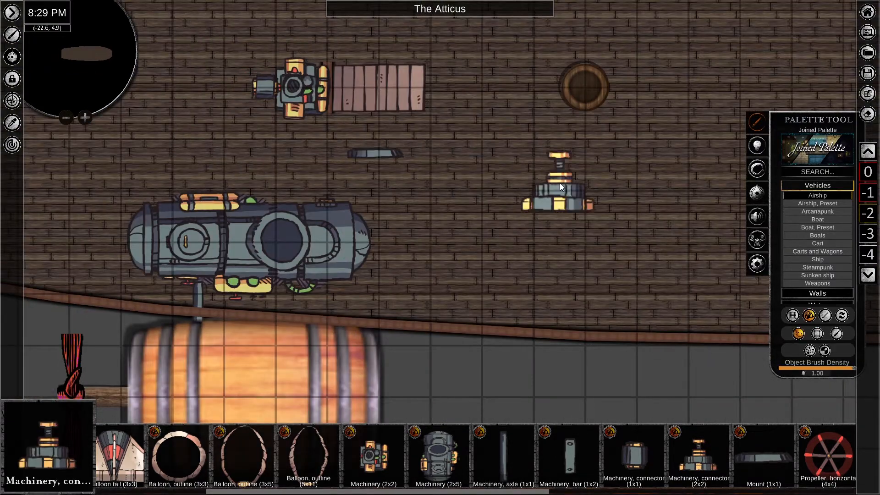
left_click_drag(376, 152, 271, 87)
left_click_drag(271, 157, 389, 197)
left_click_drag(262, 84, 256, 84)
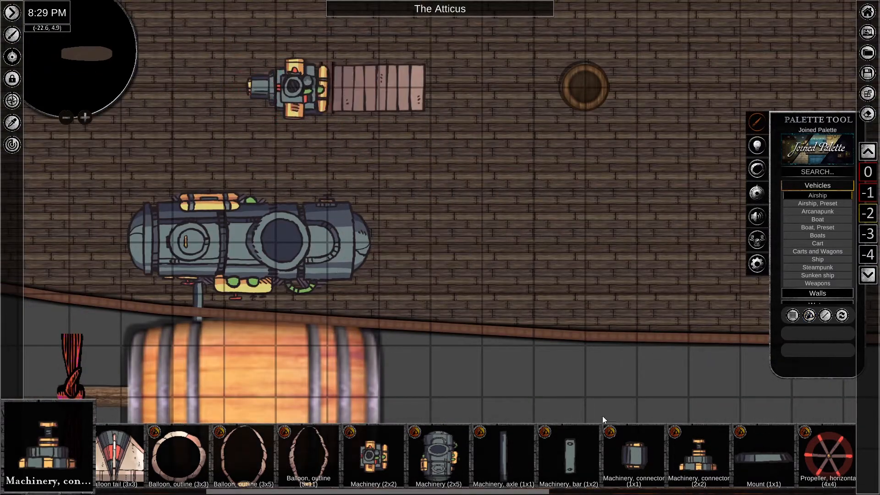
left_click(275, 87)
middle_click_drag(277, 87, 278, 145)
Place a Machinery connector (2x2) on the centreline aft of the small engine, rotated to face it.
left_click(709, 468)
left_click_drag(277, 147, 223, 146)
scroll(545, 466, "down", 6)
scroll(545, 466, "up", 6)
scroll(474, 197, "down", 6)
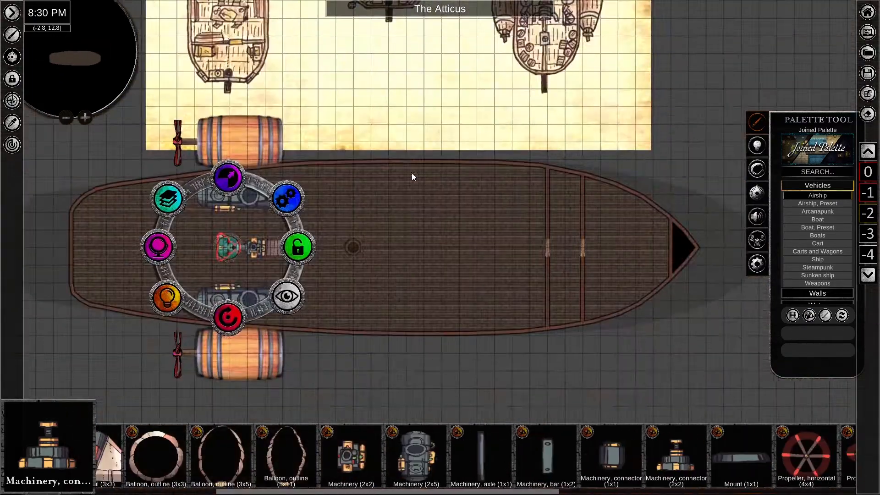
scroll(413, 173, "up", 6)
left_click_drag(393, 169, 295, 169)
Run a horizontal machinery axle aft from the small engine and fit the large connector's parts to its end.
left_click(433, 170)
mouse_move(433, 169)
left_mouse_down()
mouse_move(343, 168)
mouse_move(433, 169)
left_mouse_up()
left_click(362, 241)
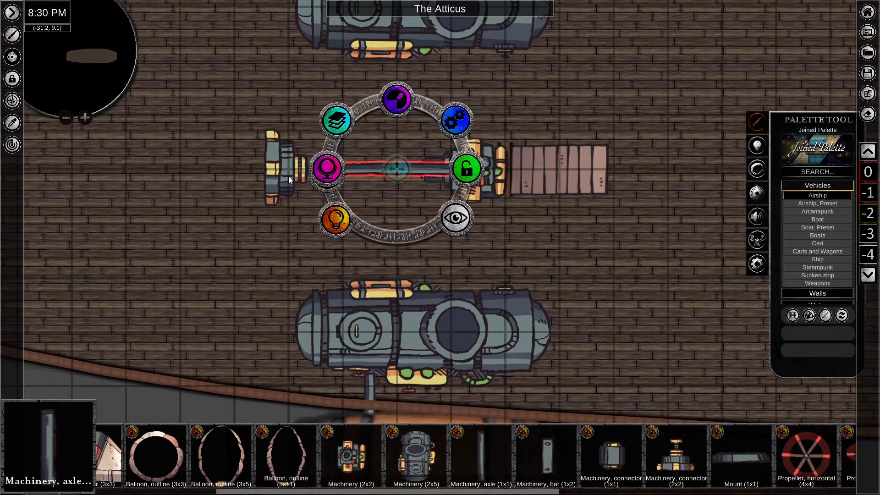
scroll(463, 234, "up", 3)
left_click_drag(360, 134, 291, 135)
middle_click_drag(291, 136, 506, 155)
left_click_drag(395, 153, 320, 154)
scroll(477, 243, "up", 3)
left_click(462, 240)
Place a Wing, wood (4x4) lengthwise on the centreline behind the stern as a rudder.
scroll(465, 239, "down", 8)
scroll(564, 461, "down", 6)
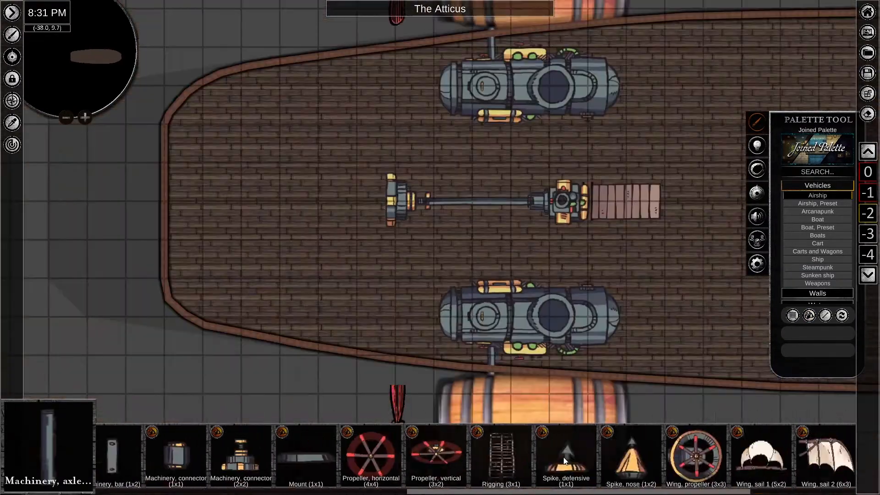
scroll(565, 458, "down", 5)
left_click(823, 456)
middle_click_drag(84, 200, 202, 229)
right_click_drag(200, 228, 333, 309)
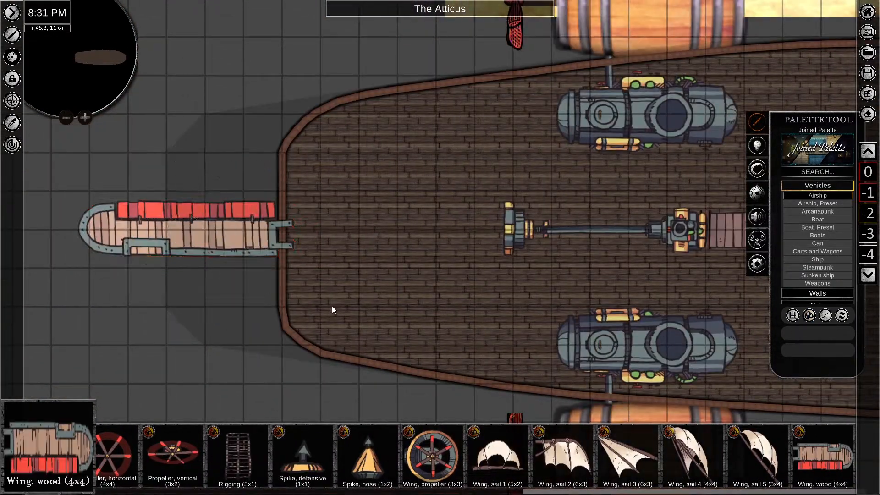
Add a mirrored copy of the large connector and paste a copy of the axle between it and the stern.
left_click(472, 233)
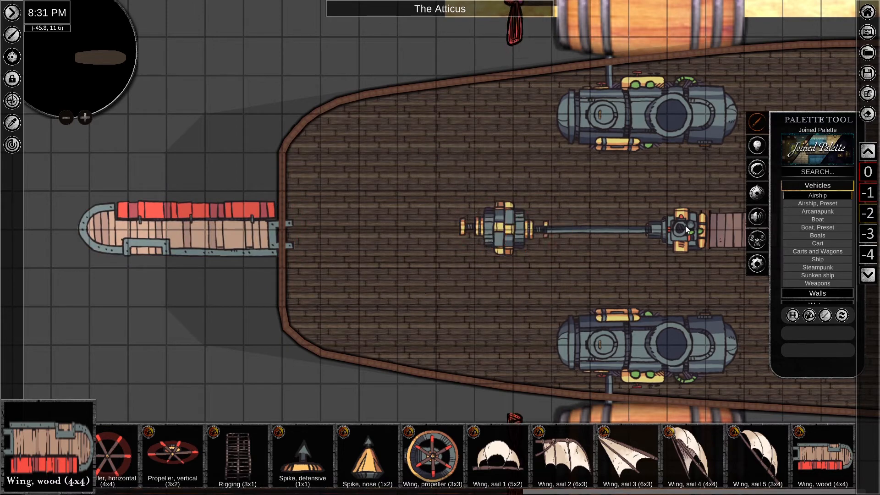
left_click(543, 229)
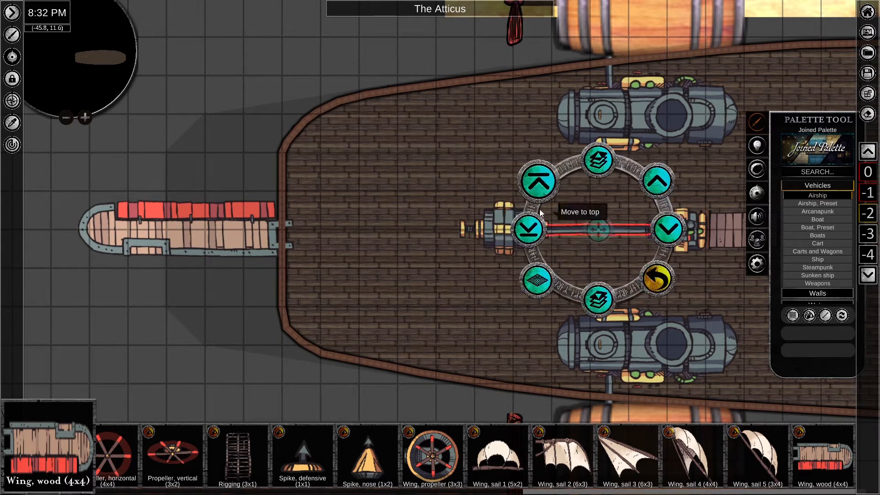
key("ctrl+c")
key("ctrl+v")
left_click_drag(360, 229, 413, 230)
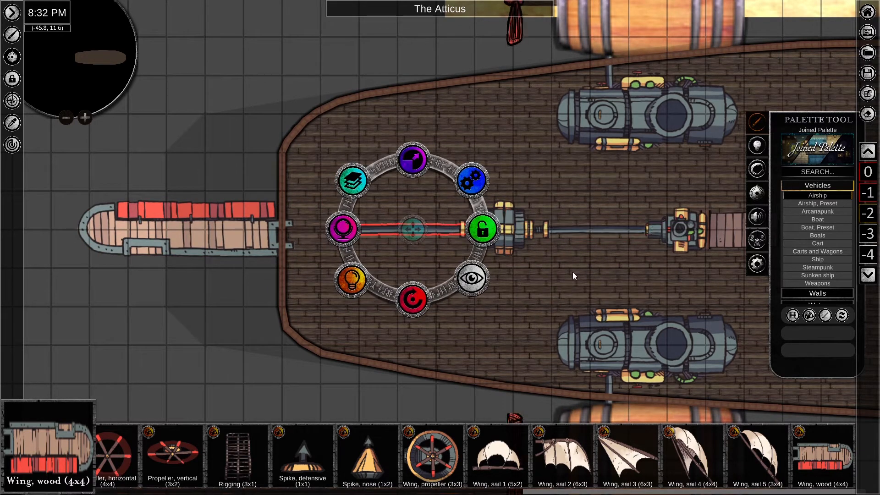
Paste another copy of the machinery axle between the small coupling and the rudder and align it on the centreline.
left_click(682, 230)
left_click(655, 229)
key("ctrl+c")
key("ctrl+v")
left_click_drag(355, 231, 283, 230)
scroll(532, 337, "up", 5)
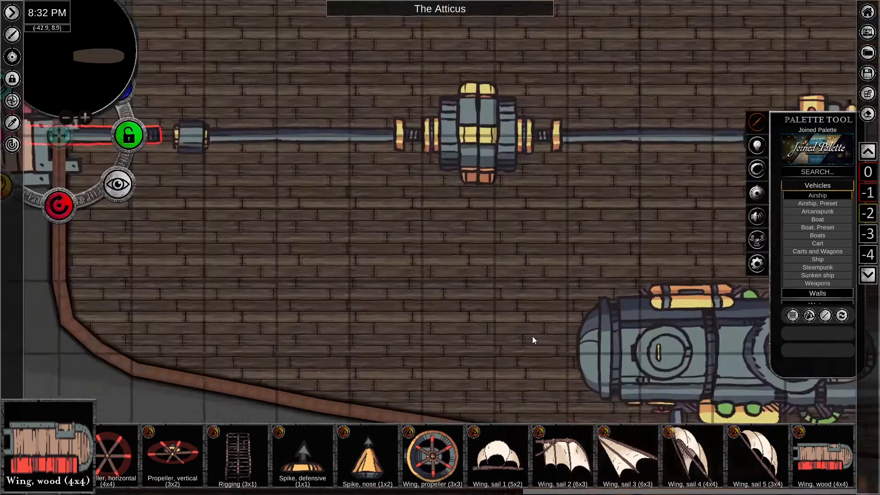
middle_click_drag(206, 193, 491, 262)
left_click_drag(294, 192, 327, 192)
left_click(456, 268)
Select the engines, connectors, axles and rudder in the engine room together and open their shared options.
scroll(530, 256, "down", 8)
middle_click_drag(406, 154, 126, 139)
left_click_drag(125, 136, 427, 298)
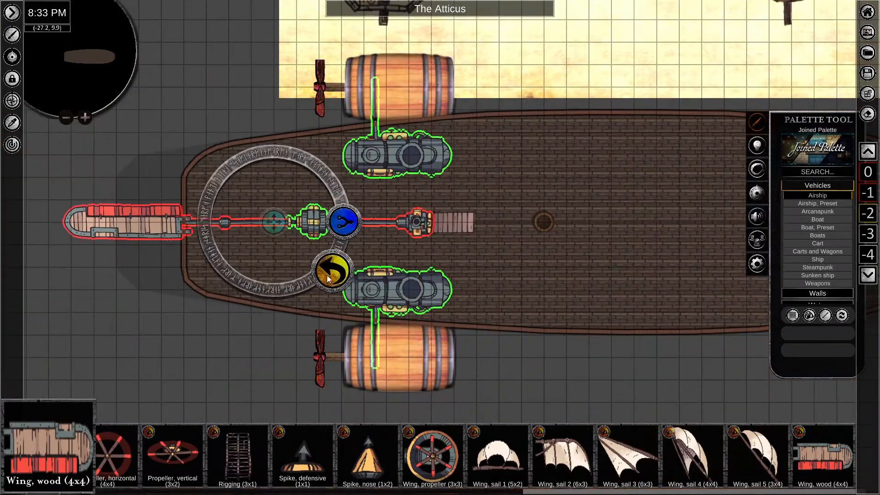
scroll(426, 298, "down", 5)
middle_click_drag(458, 114, 394, 353)
scroll(508, 294, "down", 2)
middle_click_drag(389, 399, 642, 51)
Place the animated propeller C 00 from the library's airship set over the red propeller of the lower barrel engine.
scroll(642, 51, "up", 3)
scroll(821, 266, "up", 8)
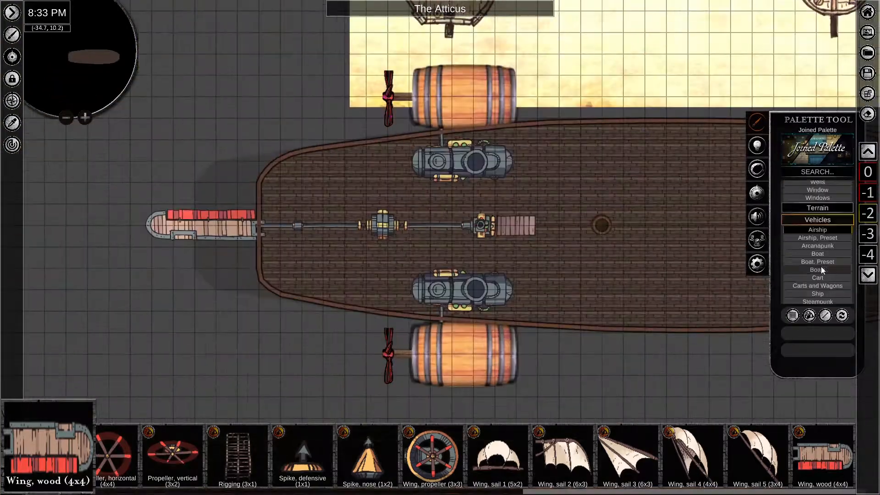
left_click(818, 252)
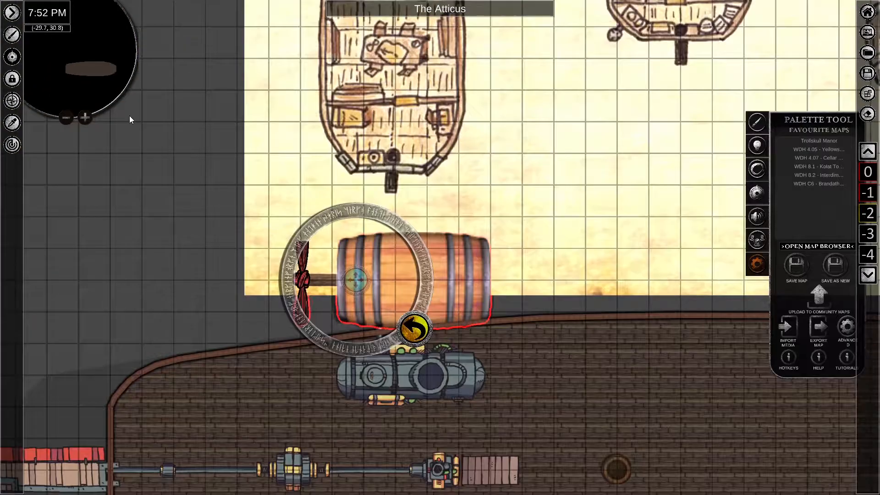
left_click(818, 269)
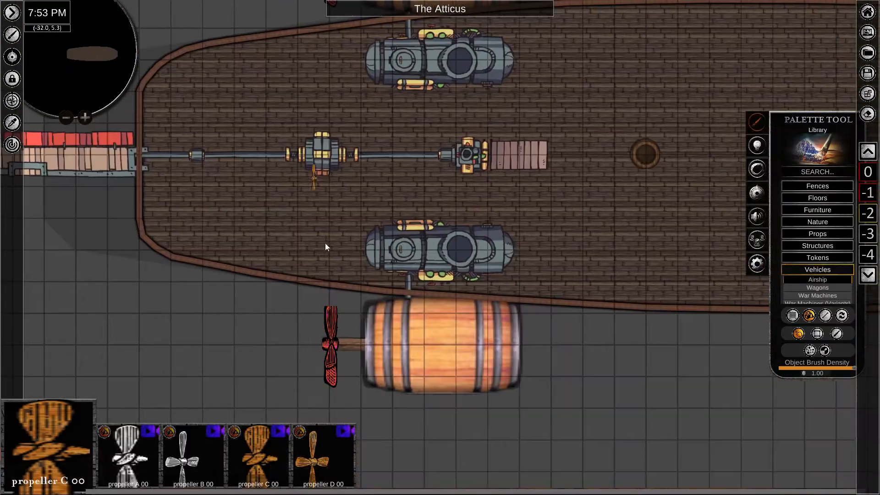
left_click(230, 355)
left_click(356, 394)
scroll(316, 366, "up", 8)
middle_click_drag(316, 367, 385, 305)
left_click_drag(302, 206, 454, 211)
left_click_drag(453, 141, 460, 71)
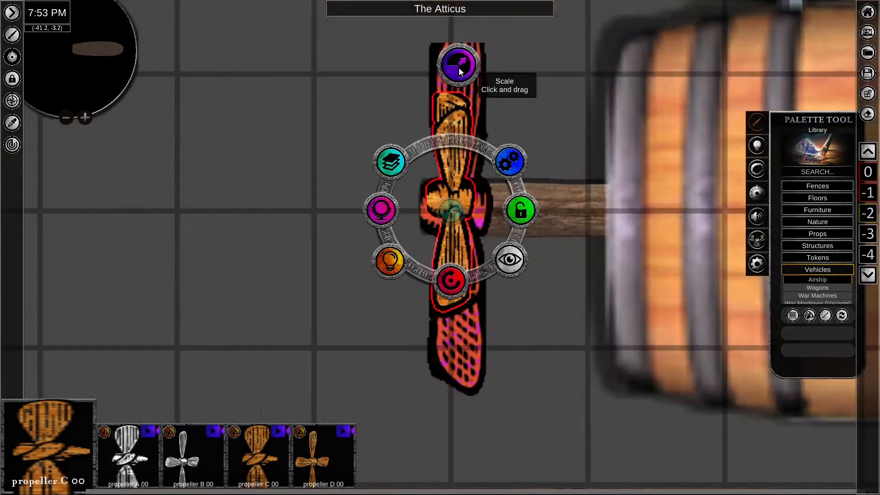
Enlarge the new propeller to match the red one, fit it onto the shaft and delete the red propeller.
left_click_drag(454, 211, 317, 225)
left_click(308, 181)
left_click(319, 236)
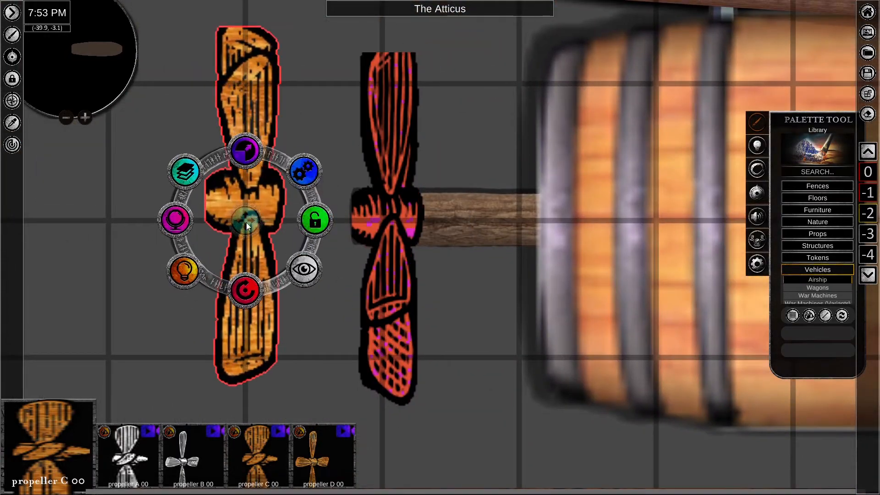
left_click_drag(247, 208, 373, 209)
left_click(405, 399)
left_click(406, 400)
key("Delete")
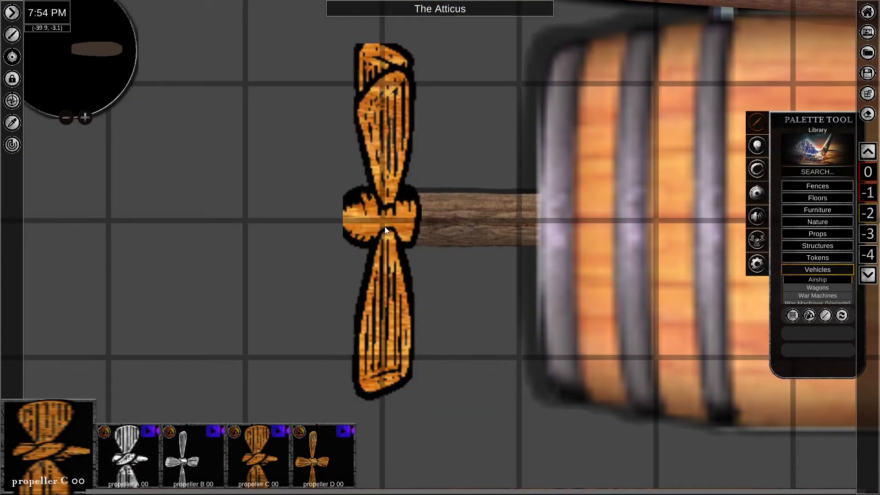
Paste a copy of the wooden propeller onto the shaft of the upper barrel engine.
scroll(384, 226, "down", 8)
middle_click_drag(384, 226, 549, 279)
key("ctrl+v")
left_click_drag(515, 119, 588, 119)
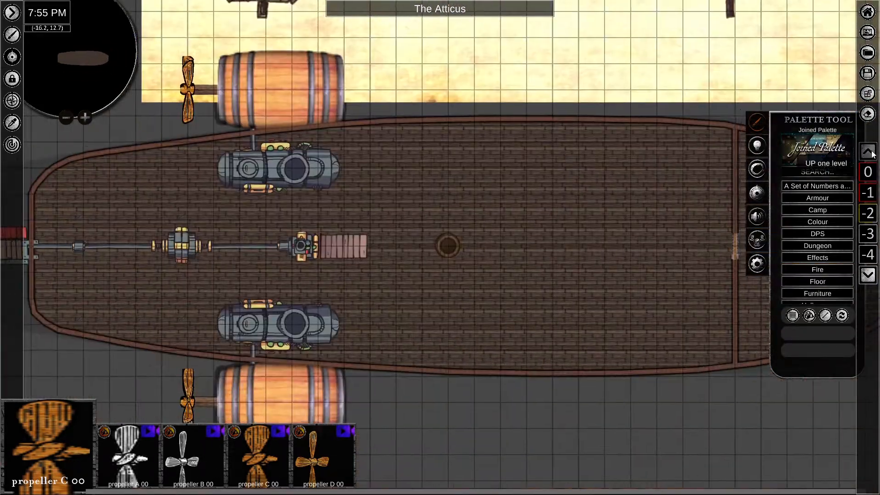
Copy a cabin bed from level -1 into the aft cabin on level 0 and rotate it parallel to the bulkhead.
left_click(872, 150)
left_click(872, 151)
middle_click_drag(373, 28, 568, 61)
left_click(866, 280)
left_click(299, 246)
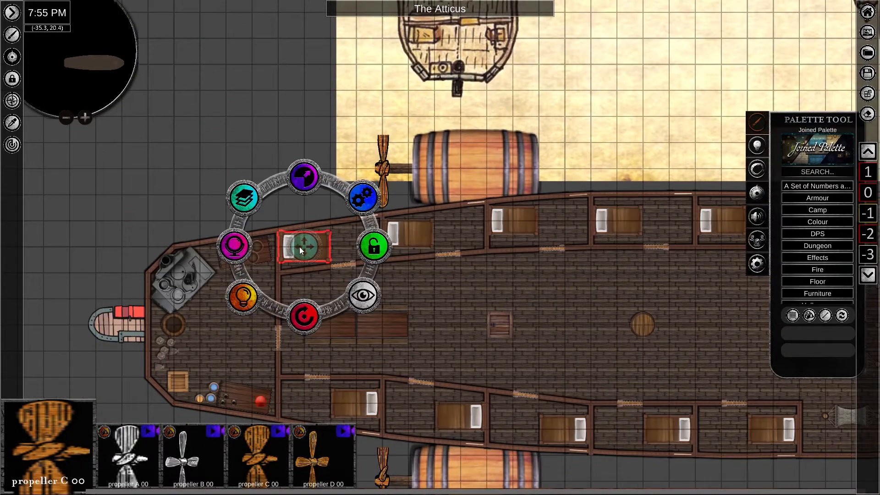
left_click(868, 151)
left_click_drag(305, 317, 232, 261)
left_click_drag(306, 247, 279, 272)
middle_click_drag(455, 74, 412, 66)
left_click(427, 268)
Search the assets for "desk" and place 8E9_Desk-Chair-Preset_bg in the aft cabin's lower corner.
left_click(818, 294)
scroll(818, 284, "down", 3)
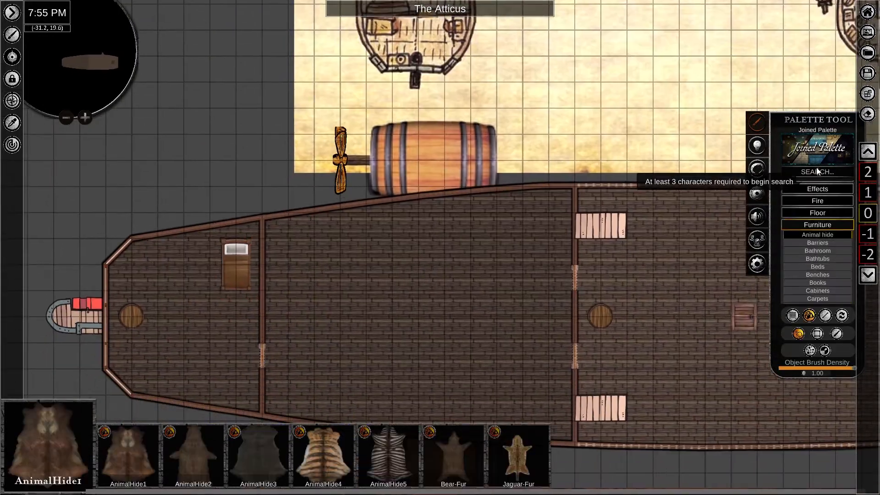
scroll(817, 230, "up", 2)
left_click(820, 198)
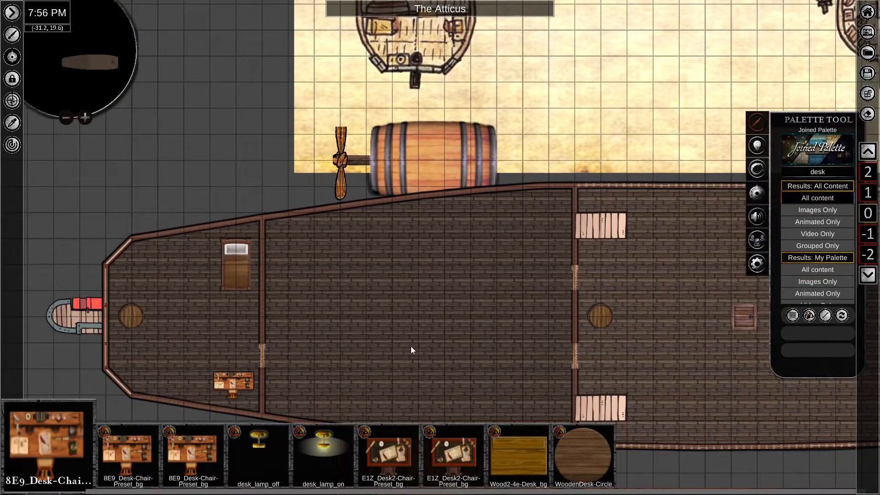
Rotate the desk to follow the slanted hull wall and move the bed tight into the bulkhead corner.
middle_click_drag(410, 350, 403, 196)
left_click(230, 233)
left_click(237, 116)
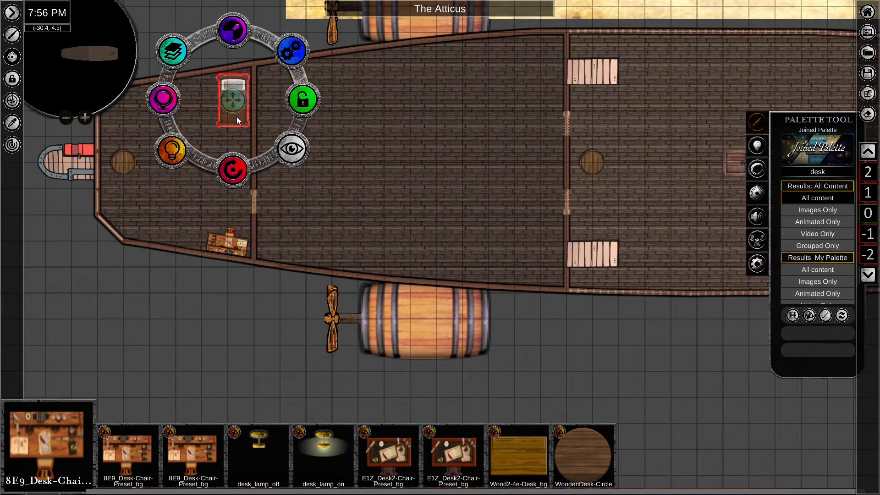
middle_click_drag(237, 116, 725, 208)
Place a TableDark in the aft cabin and rotate it lengthwise against the stern wall above the mast.
scroll(814, 209, "down", 2)
left_click(816, 225)
scroll(818, 242, "down", 2)
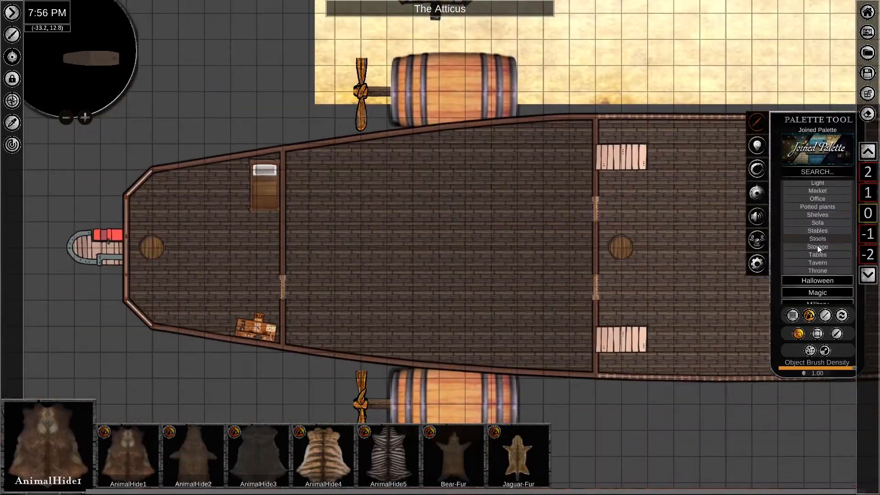
left_click(818, 254)
scroll(370, 455, "down", 2)
scroll(370, 455, "up", 1)
left_click(369, 453)
key("w")
middle_click_drag(136, 293, 144, 157)
left_click(144, 157)
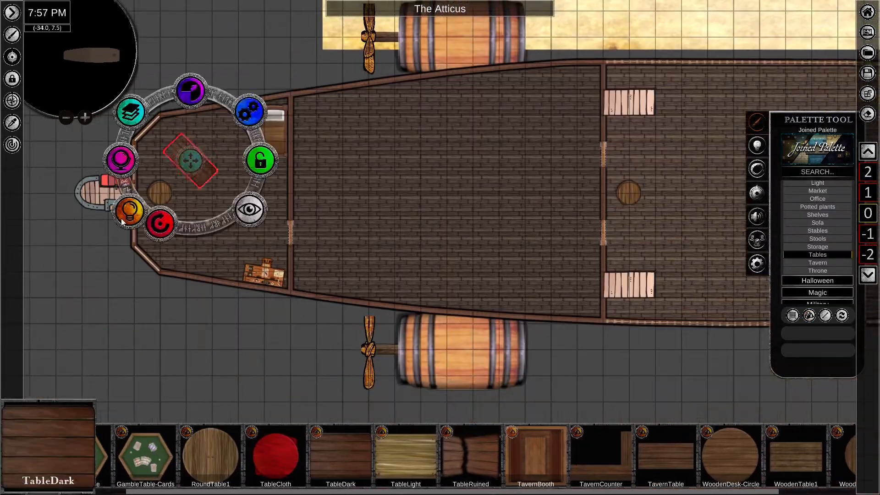
Look through the furniture light and DPS lighting assets for a lantern to put on the table.
scroll(820, 185, "up", 1)
left_click(819, 190)
scroll(394, 466, "down", 2)
scroll(394, 465, "up", 2)
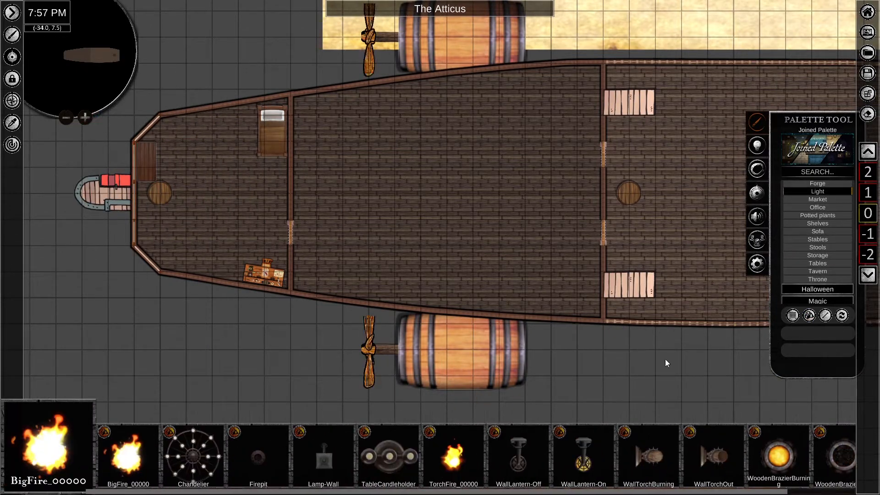
scroll(827, 216, "up", 4)
left_click(826, 206)
scroll(827, 205, "up", 1)
left_click(827, 202)
scroll(819, 249, "down", 1)
left_click(818, 263)
scroll(373, 460, "down", 8)
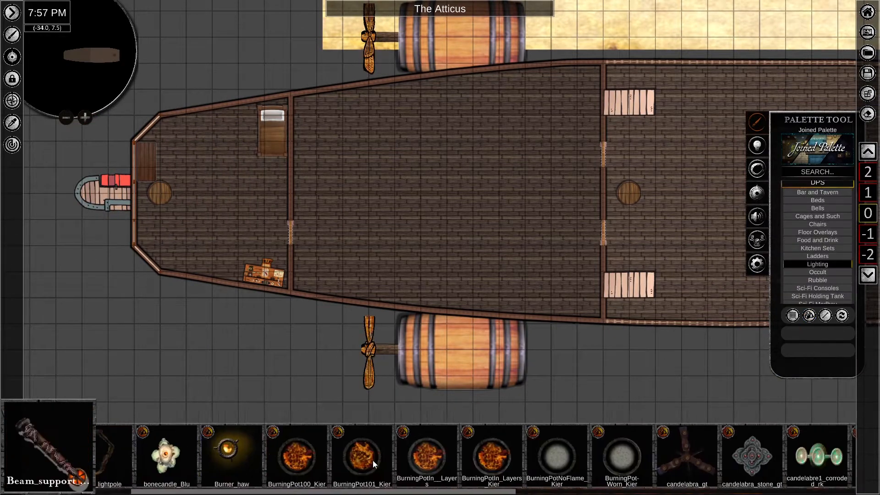
scroll(373, 460, "down", 10)
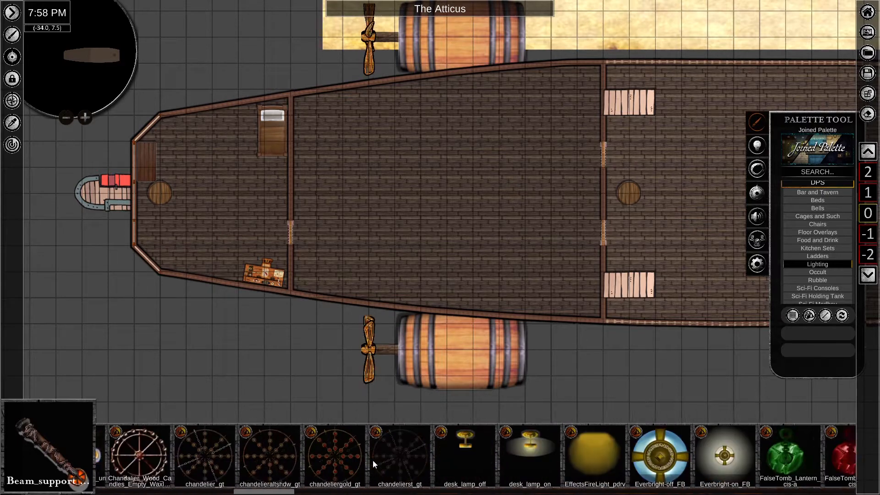
scroll(456, 456, "down", 10)
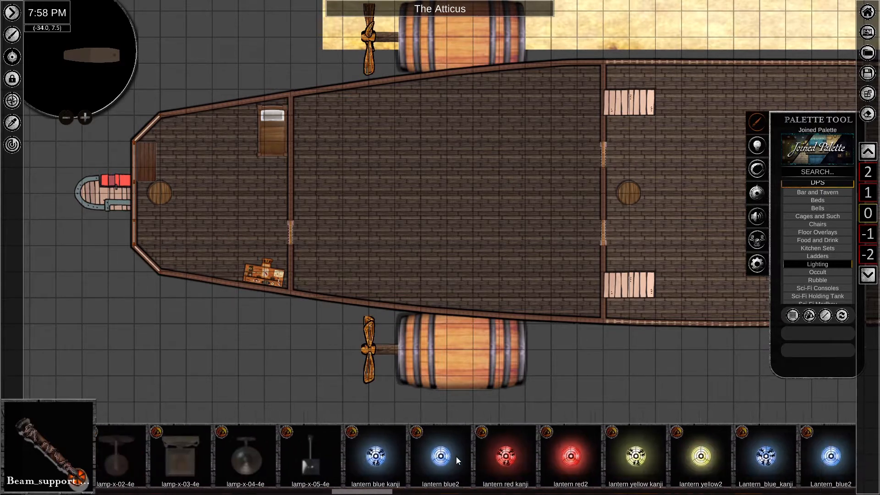
Place lantern_gt on the dark table, shrink it and give it a light source.
left_click(503, 454)
left_click(145, 151)
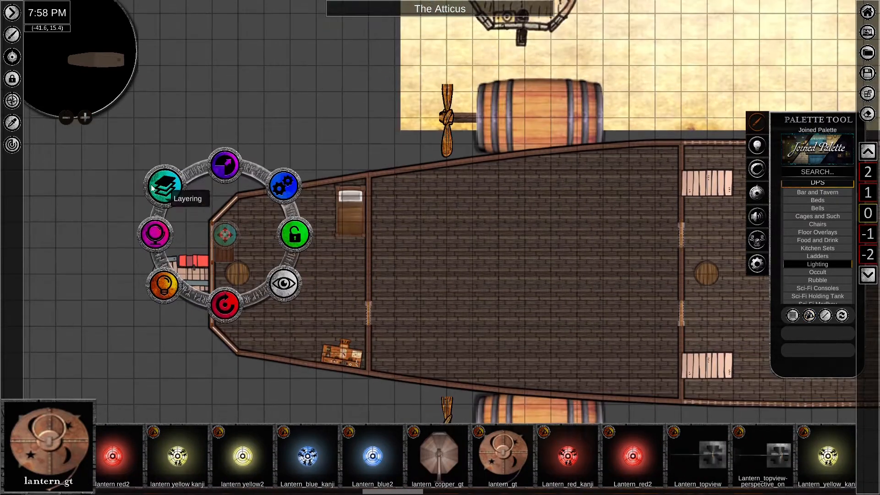
left_click(225, 235)
scroll(229, 242, "up", 6)
left_click(196, 185)
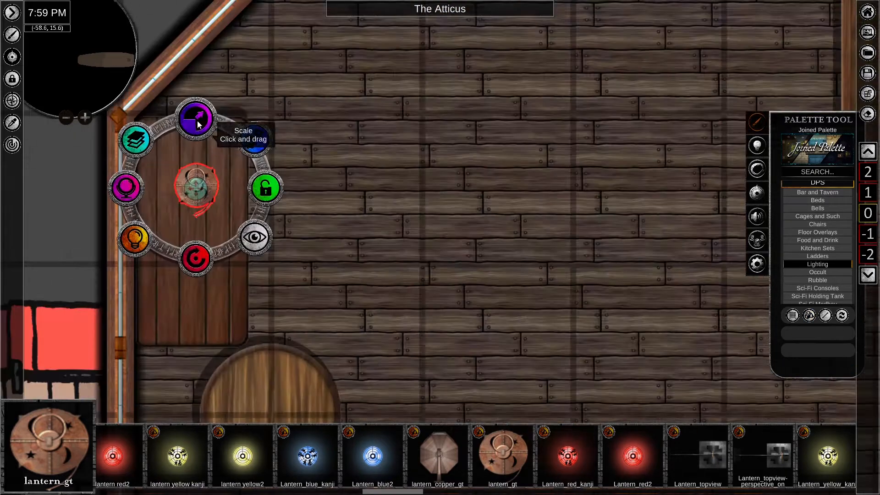
left_click(135, 253)
left_click(196, 205)
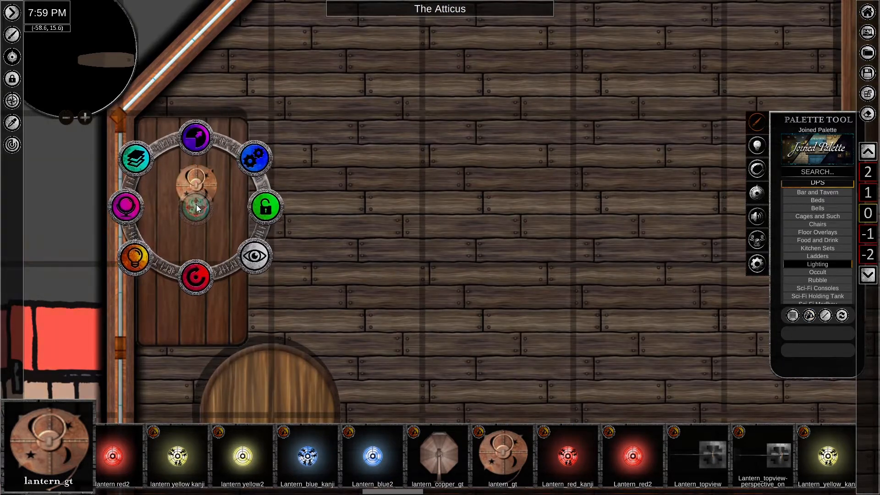
left_click(194, 187)
mouse_move(194, 189)
left_mouse_down()
mouse_move(194, 207)
mouse_move(202, 128)
mouse_move(215, 178)
left_mouse_up()
Try lantern yellow2 on the table lantern and enter 0 in its settings.
left_click(242, 456)
left_click(196, 188)
left_click(135, 240)
scroll(276, 190, "down", 4)
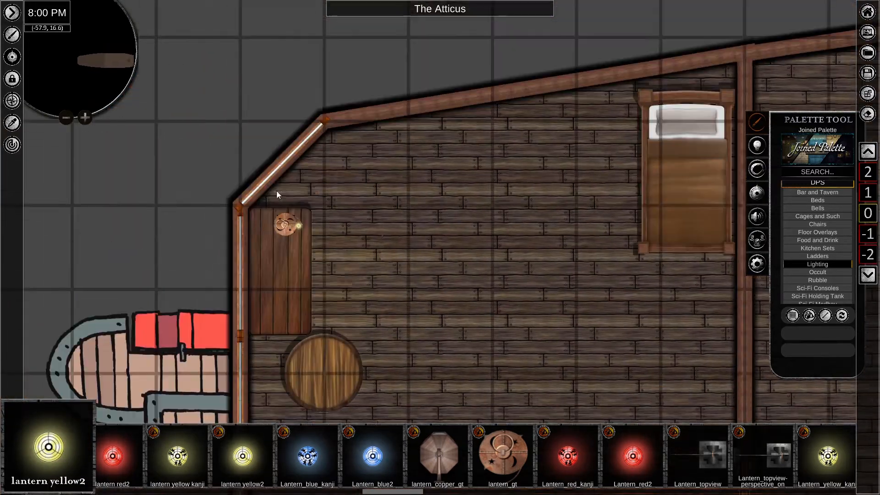
left_click(236, 235)
left_click(237, 236)
type("0")
key("Return")
scroll(304, 233, "up", 4)
left_click(293, 219)
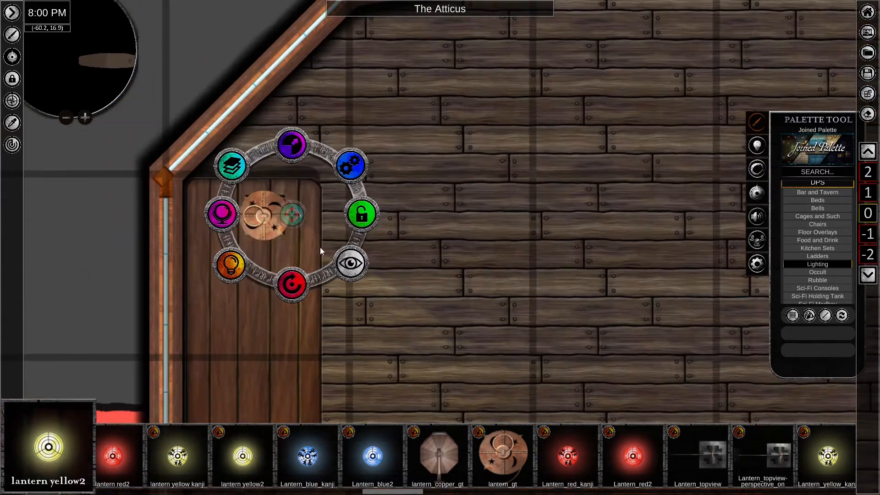
Replace the copper-coloured lantern on the dark table with a small Lantern-black_bg.
mouse_move(259, 227)
left_mouse_down()
mouse_move(427, 144)
mouse_move(242, 252)
left_mouse_up()
left_click(438, 454)
scroll(497, 457, "down", 8)
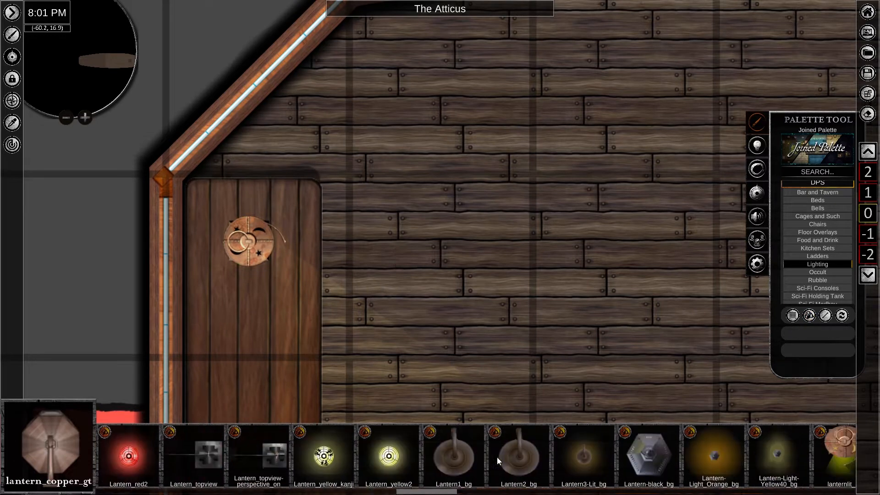
left_click(497, 457)
key("Delete")
left_click(265, 243)
key("Delete")
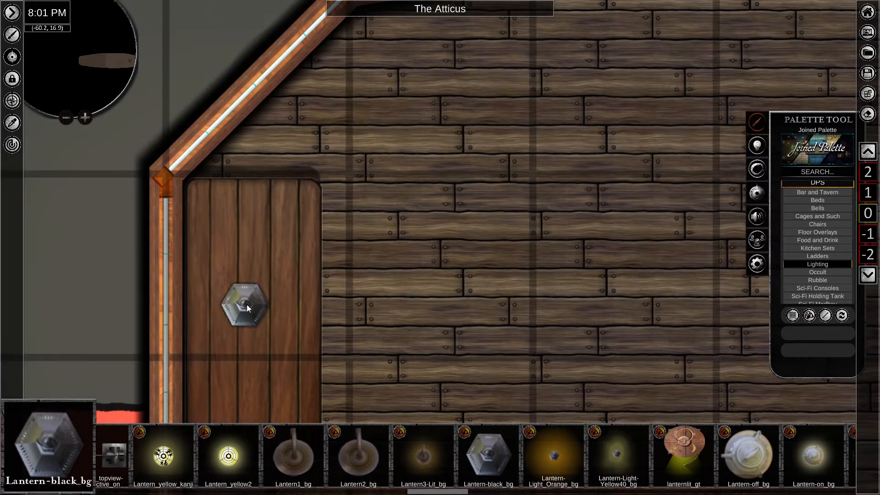
Draw a dynamic lighting barrier along two edges of the black lantern's left facet.
scroll(247, 305, "up", 4)
left_click(758, 145)
left_click(816, 181)
left_click(228, 253)
left_click(246, 277)
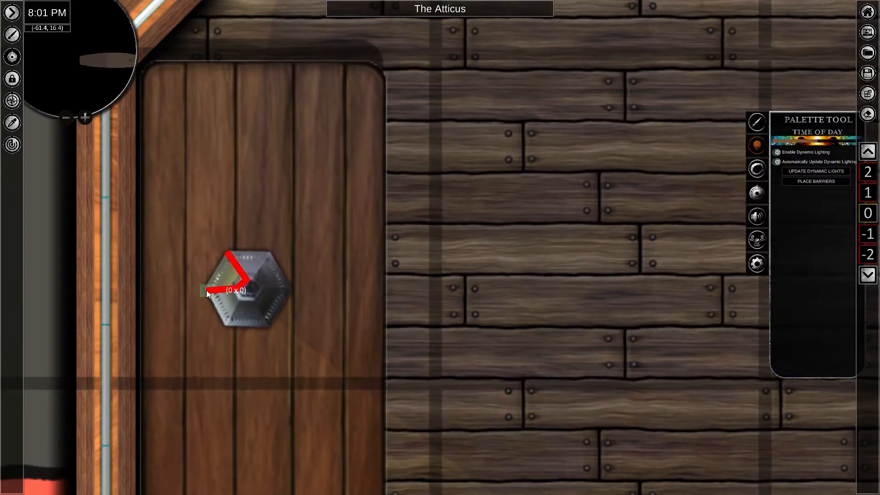
left_click(206, 290)
right_click(205, 290)
Select the black lantern together with its barrier and move them to the upper end of the dark table.
left_click(240, 270)
left_click(219, 274, "shift")
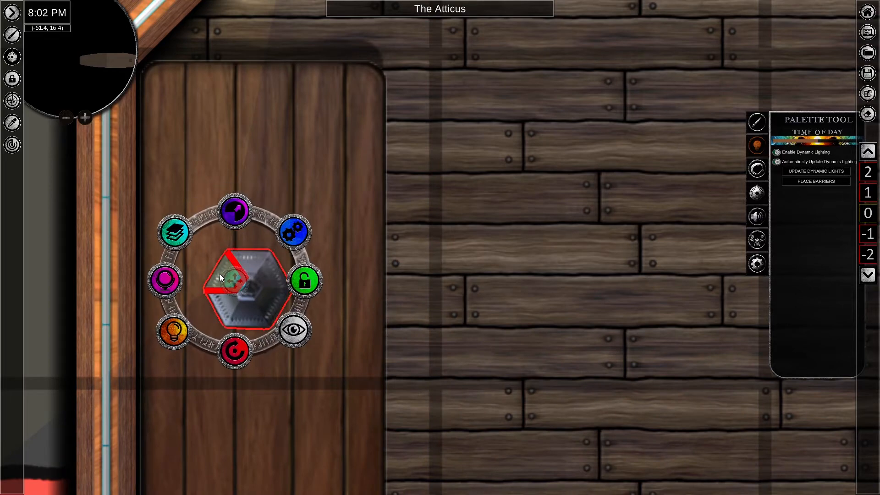
left_click_drag(237, 278, 286, 127)
scroll(286, 127, "down", 5)
left_click(323, 210)
scroll(323, 210, "down", 5)
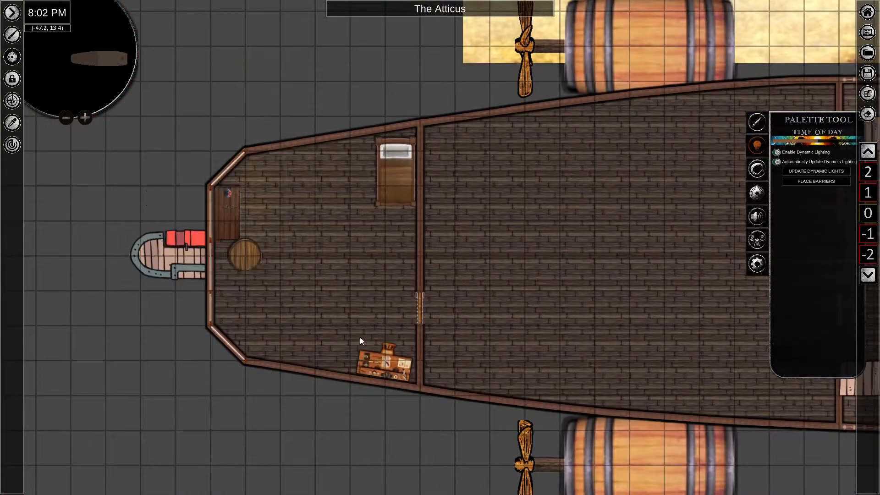
left_click(228, 214)
left_click(396, 172)
left_click(495, 220)
Place a ChestWood from the storage furniture at the foot of the aft cabin bed.
middle_click_drag(504, 238, 421, 192)
left_click(757, 122)
left_click(805, 257)
left_click(817, 241)
scroll(817, 241, "down", 4)
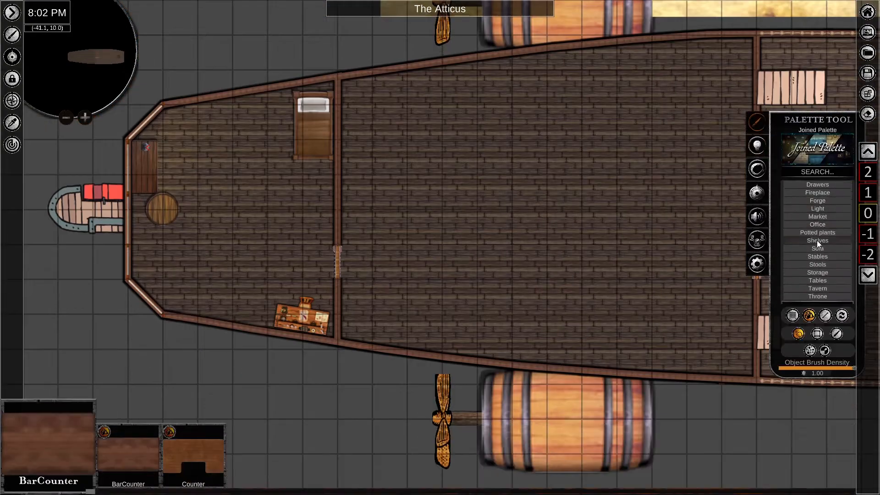
scroll(817, 240, "down", 1)
left_click(816, 259)
scroll(614, 465, "down", 5)
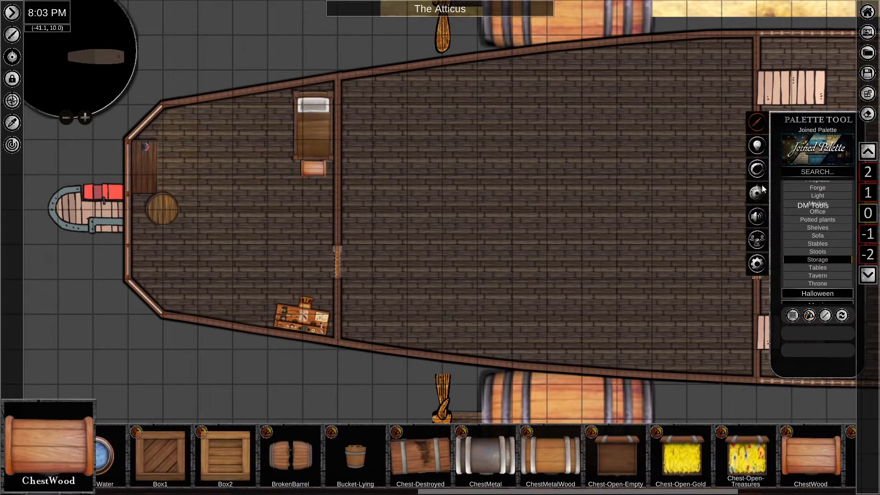
Place a Table (2) from the DPS tables in the middle of the large room.
left_click(819, 181)
middle_click_drag(541, 69, 394, 50)
scroll(828, 216, "up", 3)
left_click(817, 198)
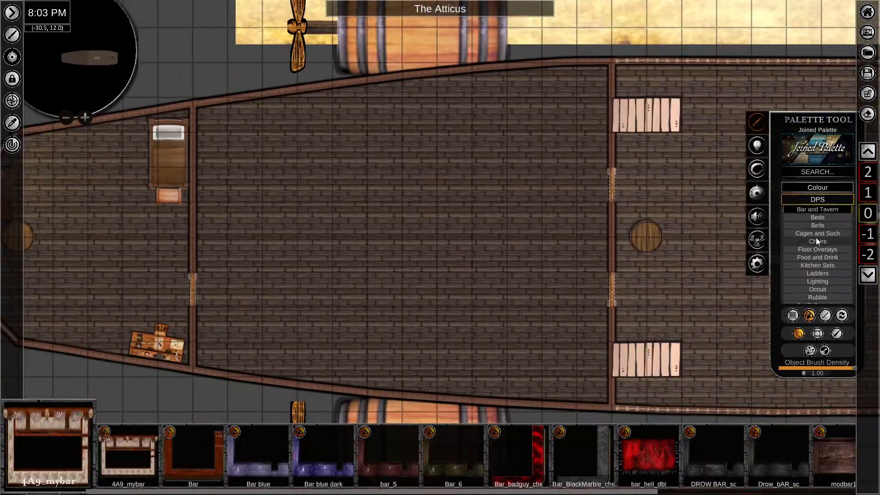
scroll(816, 237, "down", 3)
left_click(817, 273)
scroll(411, 466, "down", 3)
scroll(408, 463, "down", 10)
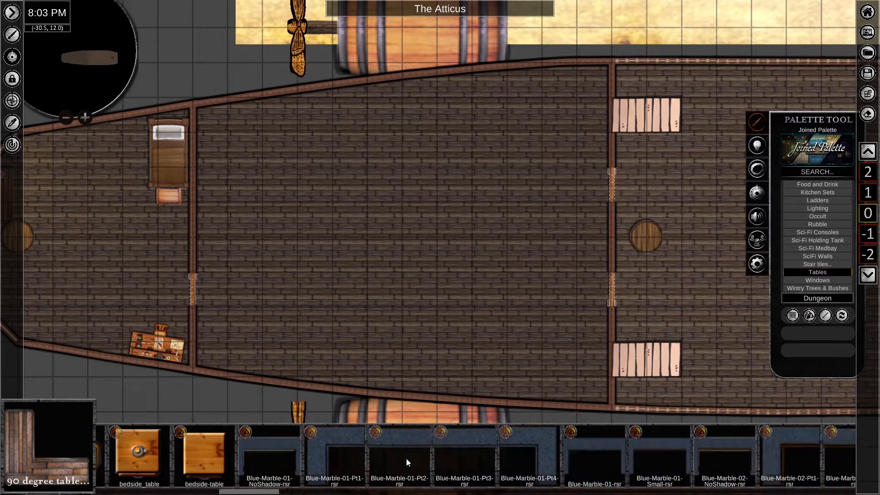
scroll(406, 459, "down", 10)
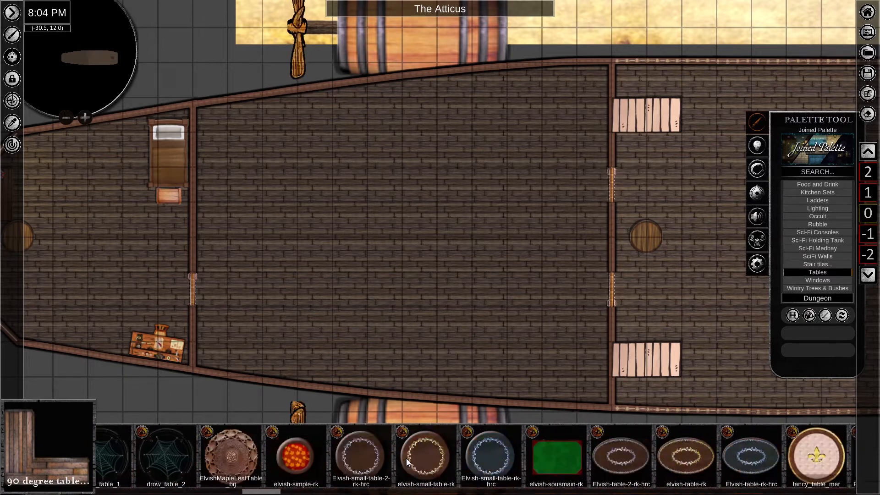
scroll(406, 458, "down", 10)
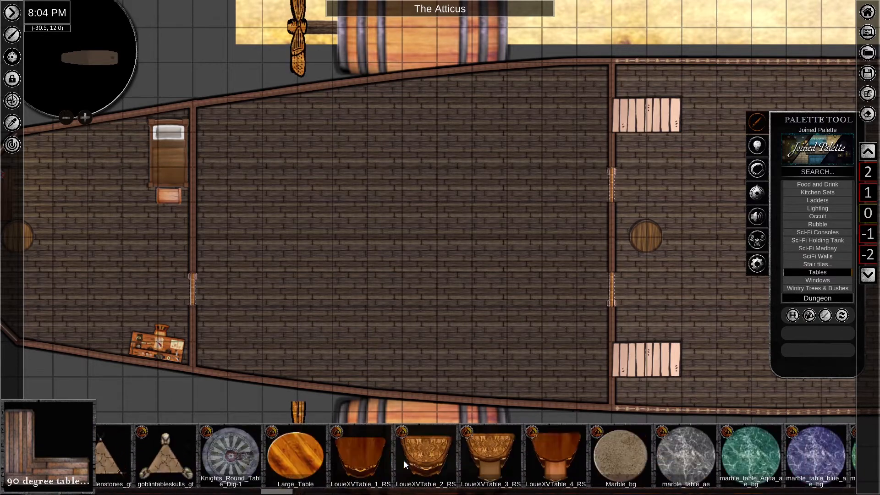
scroll(403, 460, "down", 10)
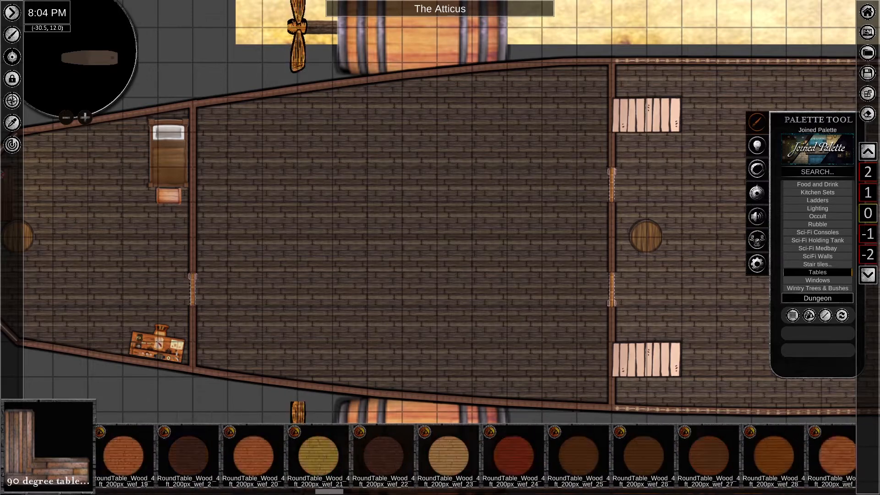
left_click_drag(368, 492, 397, 493)
left_click(546, 458)
left_click_drag(458, 491, 568, 492)
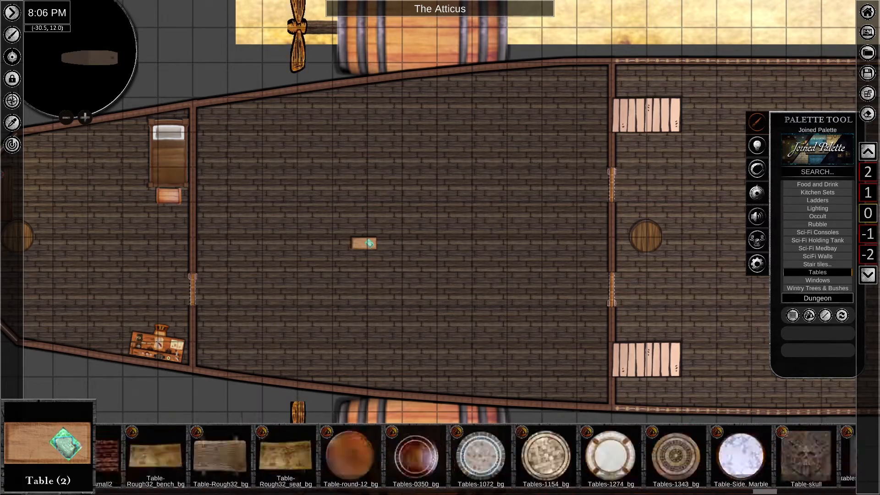
Enlarge the placed table and rotate it so its long side runs across the ship in the large room.
left_click_drag(765, 492, 805, 492)
left_click_drag(364, 194, 366, 275)
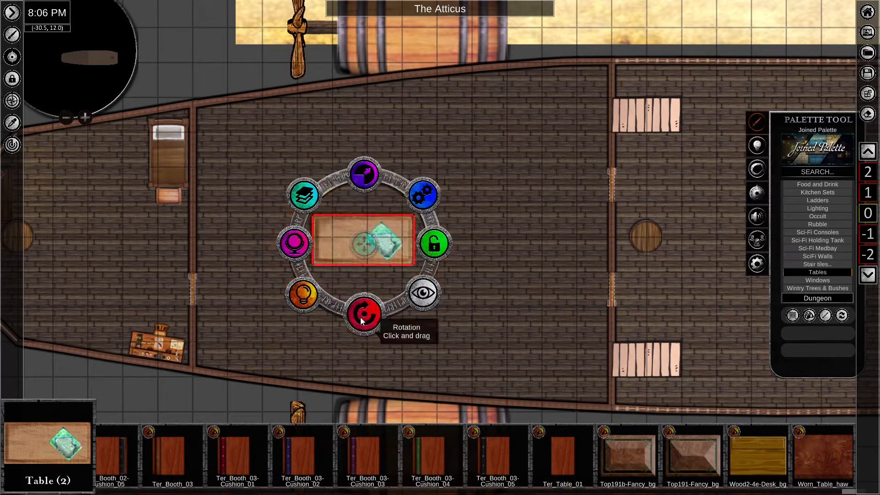
left_click_drag(361, 315, 412, 275)
left_click_drag(382, 224, 398, 237)
left_click(540, 273)
Place an Armoire1_sc against the upper hull wall of the large room, beside the forward bulkhead.
scroll(540, 273, "down", 5)
middle_click_drag(506, 119, 486, 239)
left_click_drag(849, 492, 127, 492)
left_click(261, 456)
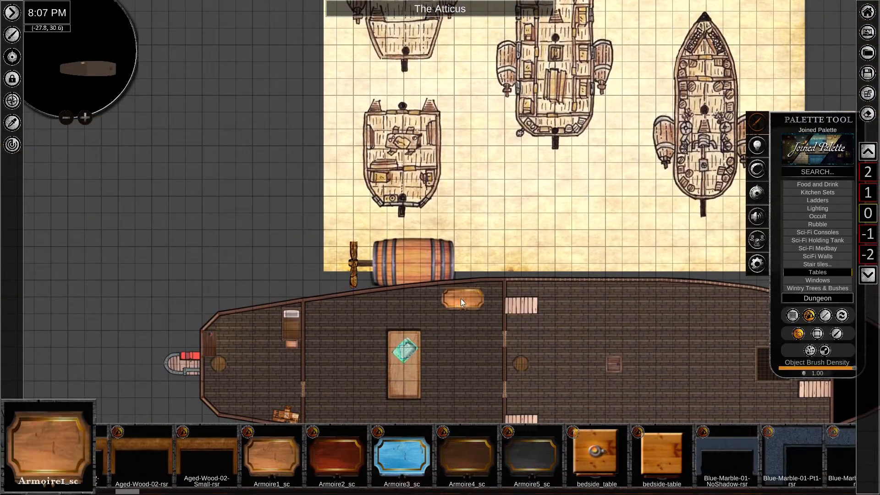
left_click(476, 293)
right_click(476, 294)
Place Bookshelf1 from the book furniture against the large room's aft bulkhead and along its lower hull wall, rotated to match.
scroll(811, 208, "down", 3)
left_click(815, 270)
left_click(817, 291)
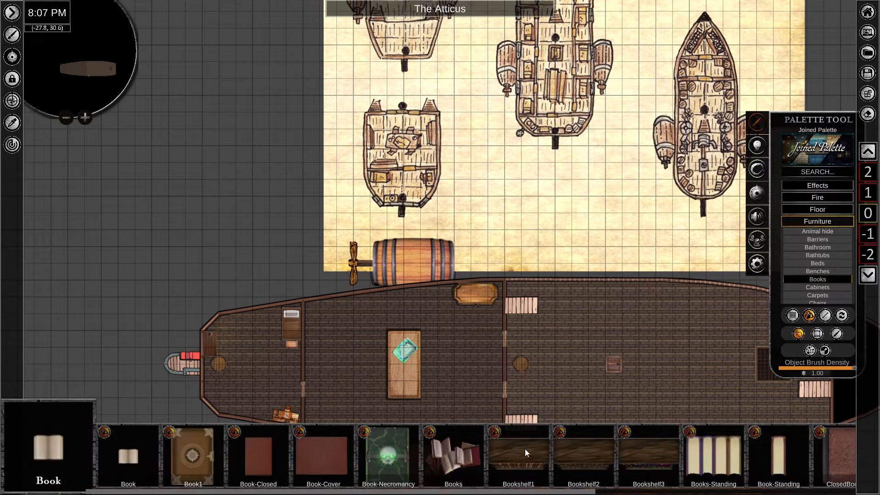
middle_click_drag(312, 337, 313, 240)
left_click(316, 245)
right_click(316, 245)
left_click(316, 245)
left_click_drag(316, 245, 480, 336)
scroll(498, 353, "up", 5)
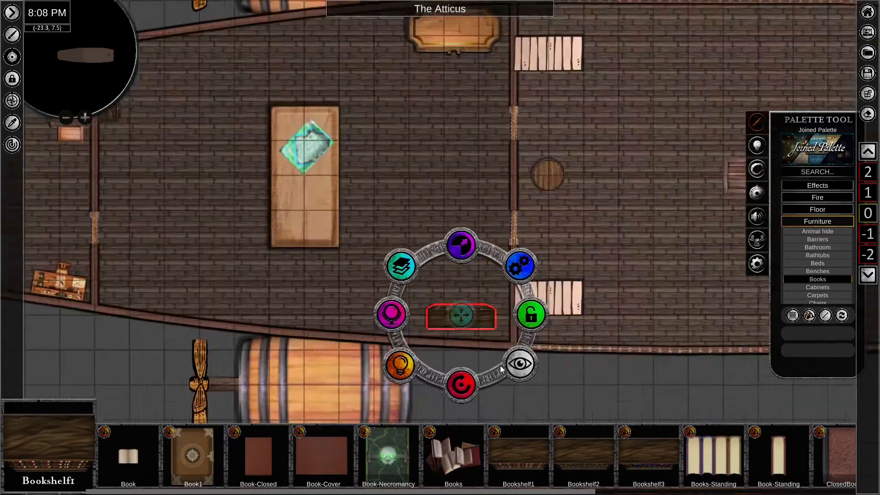
left_click_drag(459, 390, 458, 392)
Place Chair1Clean chairs along both long sides of the large room's table.
middle_click_drag(414, 117, 524, 176)
scroll(818, 276, "down", 1)
left_click(818, 277)
left_click(258, 456)
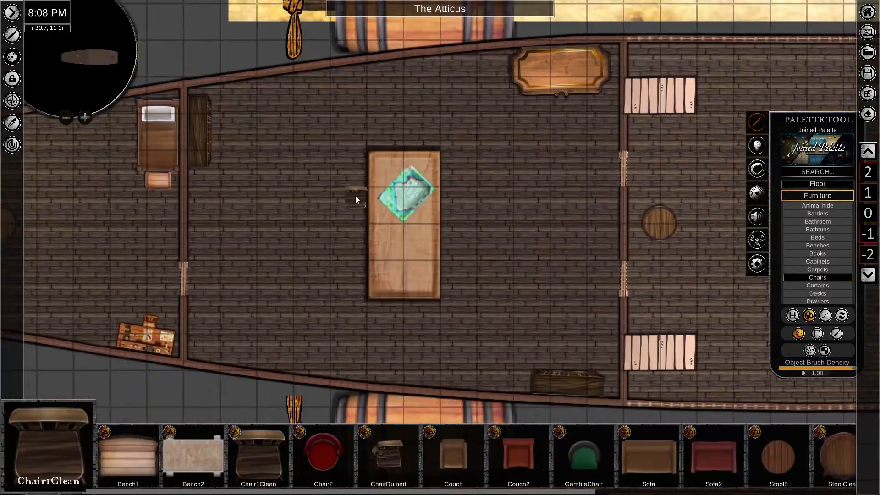
left_click(408, 266)
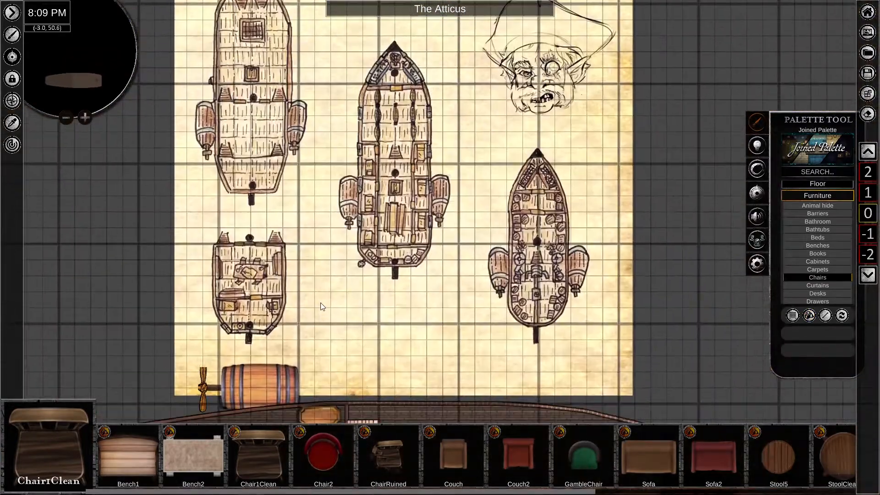
middle_click_drag(320, 302, 406, 326)
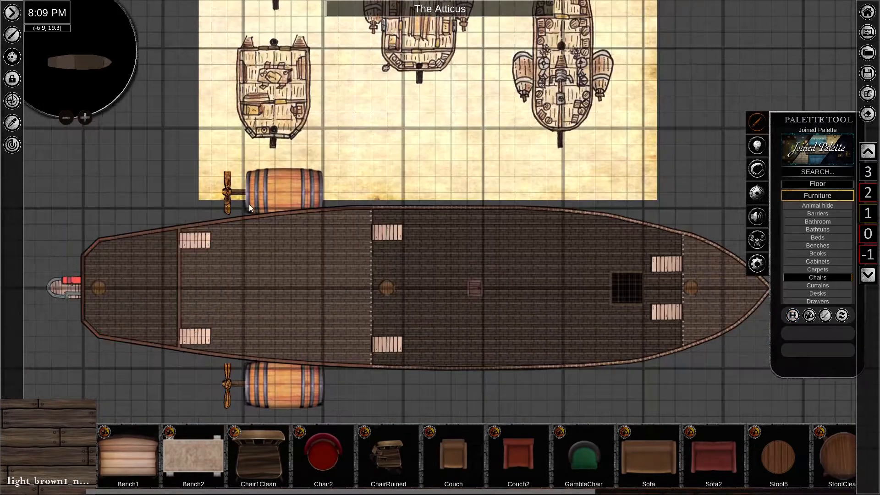
left_click(279, 295)
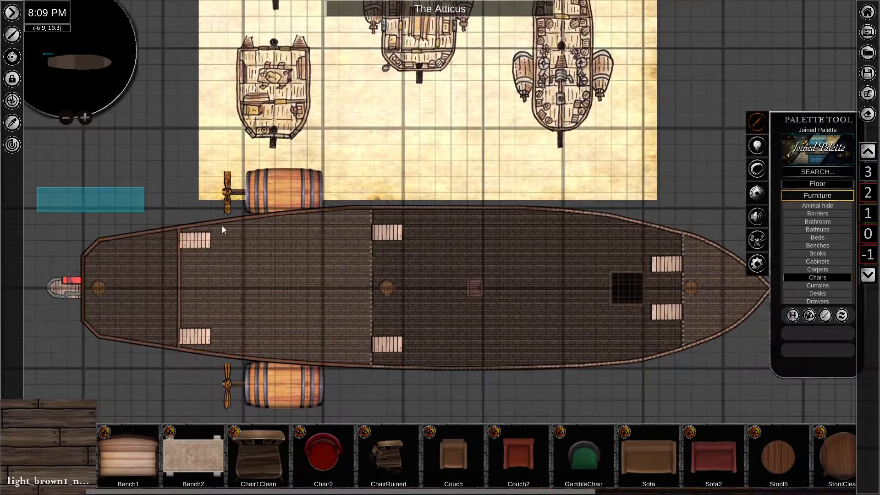
left_click(503, 294)
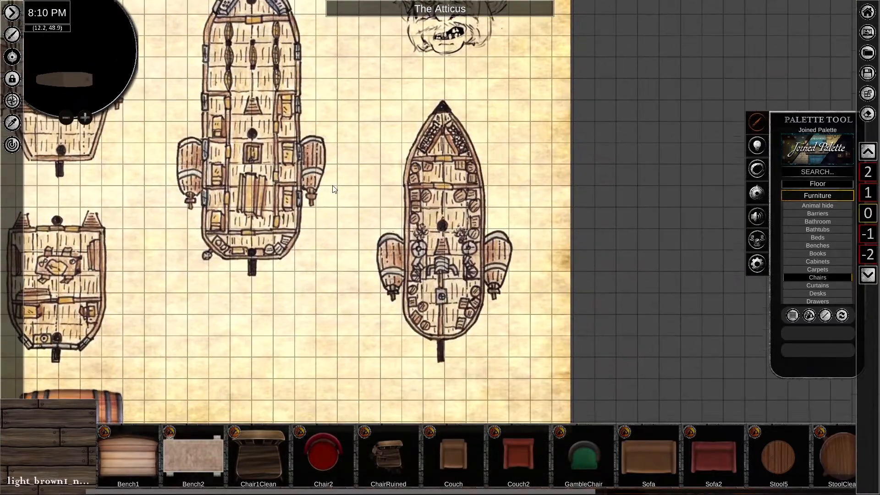
Scatter crates and BarrelClosed barrels from the storage furniture through the hold on level -2.
scroll(461, 261, "up", 2)
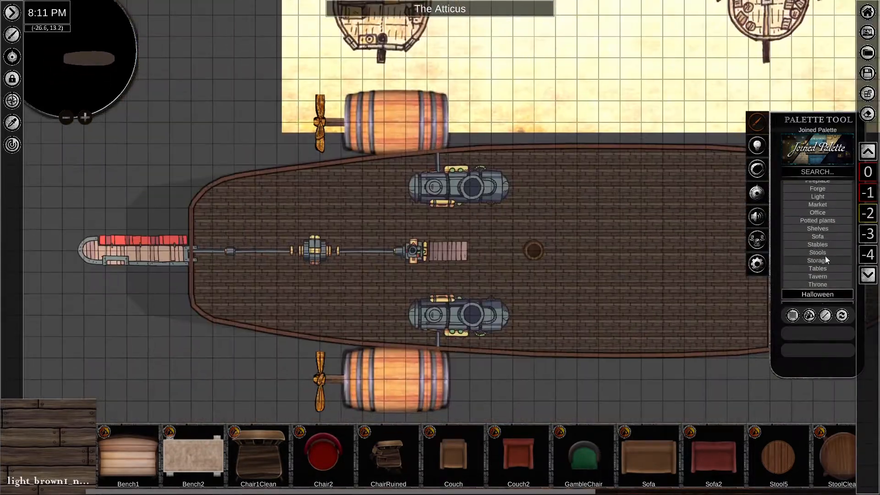
left_click(820, 260)
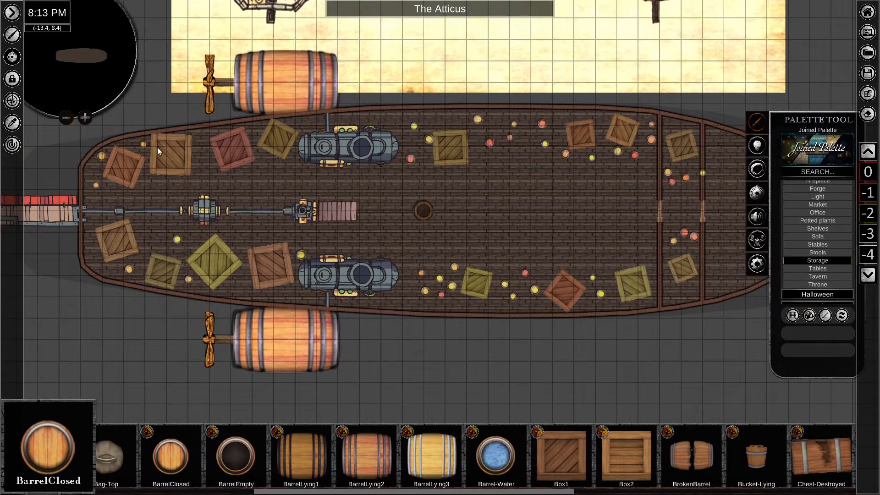
right_click(428, 138)
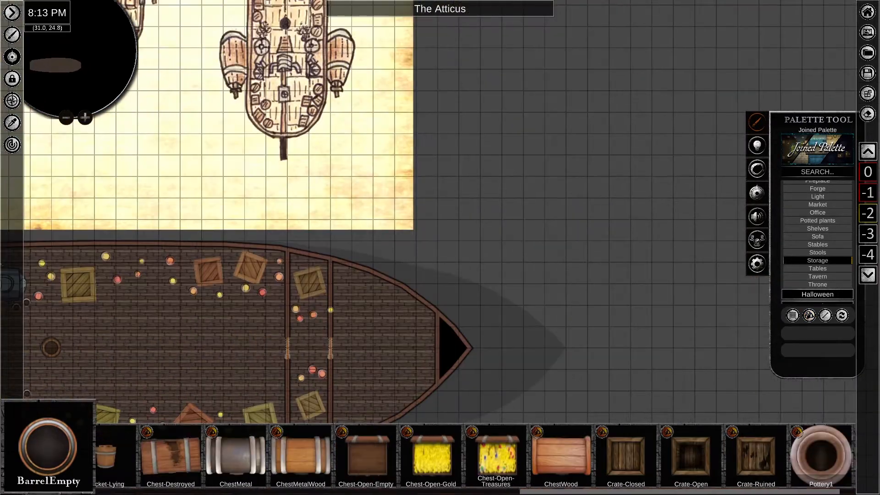
Place Cast_Iron_Blu pot racks from the kitchen sets along the galley's forward bulkhead on level -1.
scroll(796, 212, "up", 4)
left_click(796, 213)
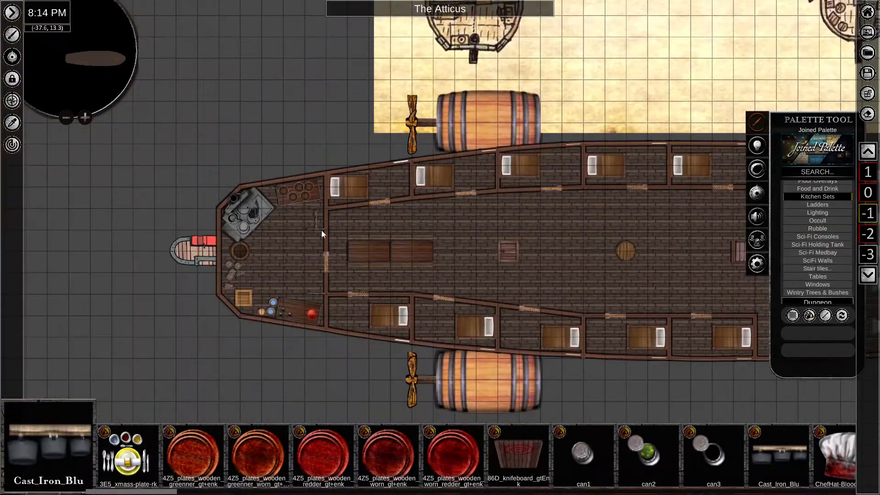
right_click(321, 234)
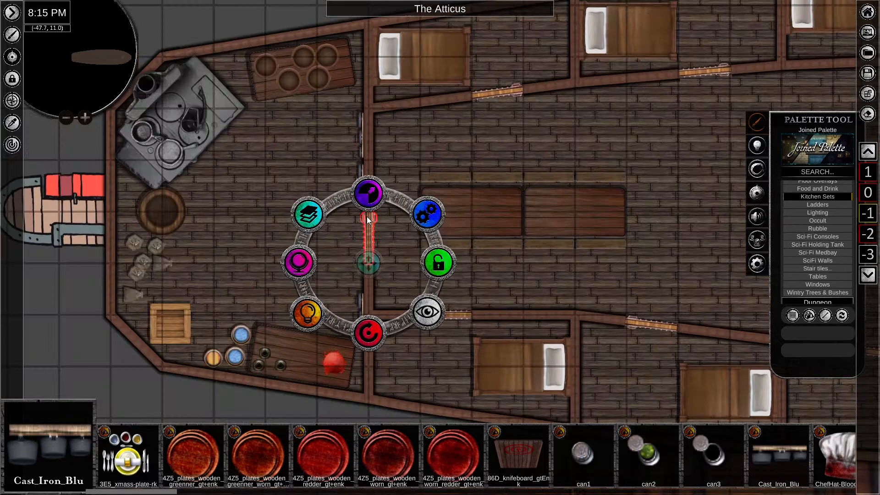
Look over the decks from level 0 up and back down to level -2 for areas still needing furnishings.
scroll(367, 216, "down", 6)
left_click(868, 152)
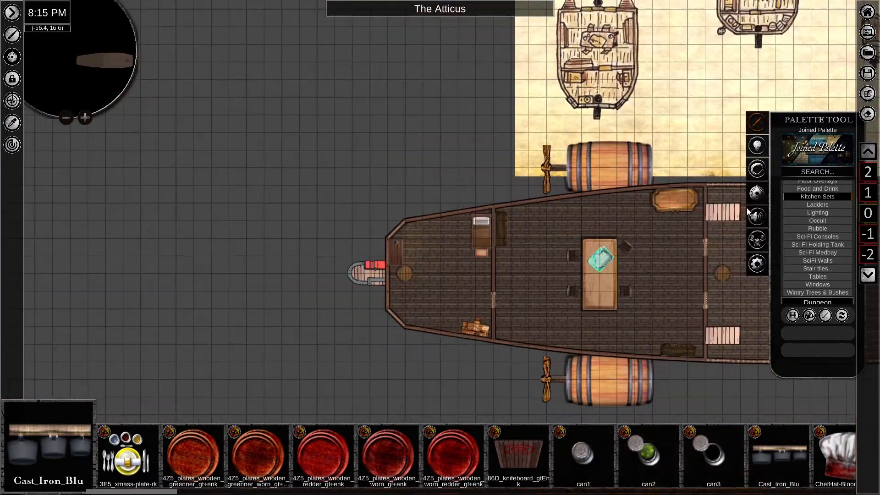
left_click(491, 309)
left_click(369, 255)
left_click(867, 152)
left_click(867, 151)
left_click(868, 275)
left_click(867, 275)
left_click(868, 275)
middle_click_drag(505, 269, 399, 356)
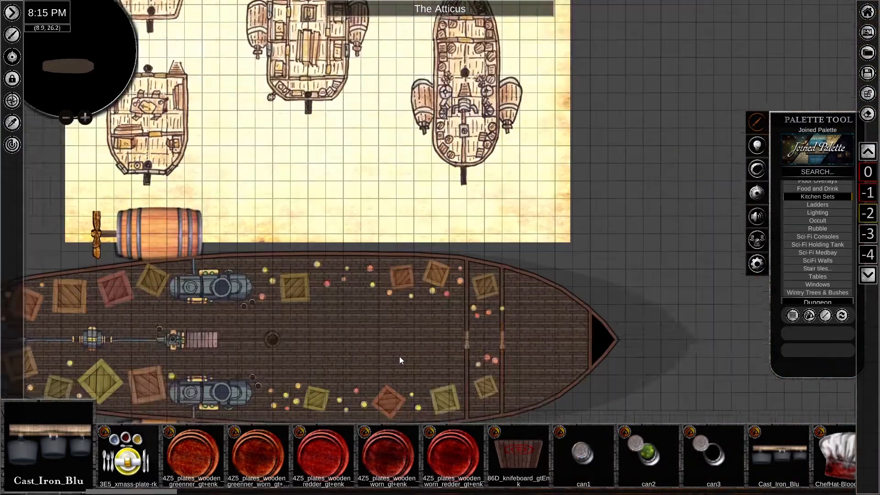
Place four Crate-Open objects from the storage crates around the bow compartment on level -2.
middle_click_drag(400, 229, 366, 58)
scroll(458, 458, "down", 3)
scroll(826, 236, "up", 5)
left_click(832, 188)
scroll(835, 203, "up", 1)
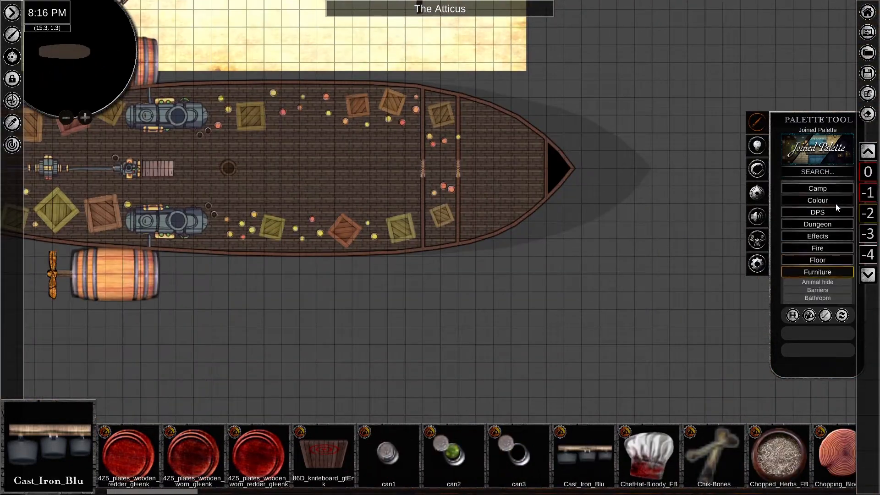
left_click(830, 273)
scroll(826, 285, "down", 5)
left_click(826, 299)
scroll(827, 275, "down", 3)
left_click(827, 257)
left_click(824, 281)
right_click_drag(455, 137, 468, 236)
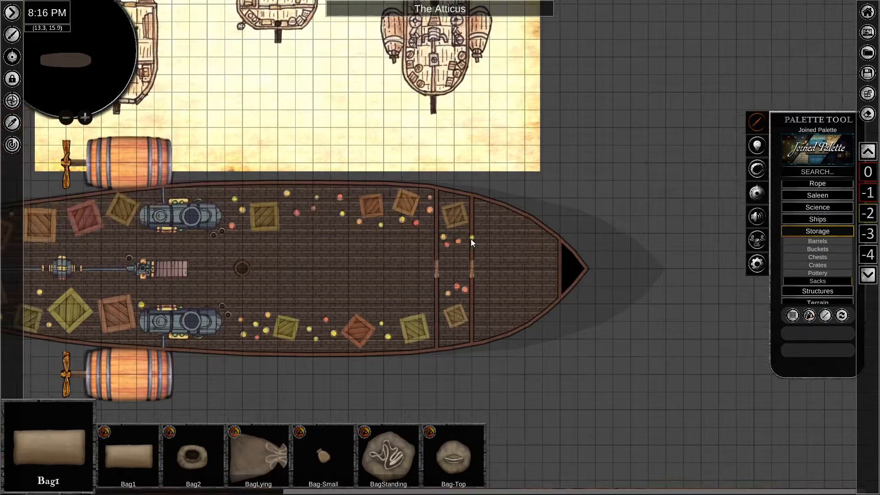
mouse_move(395, 117)
right_mouse_down()
mouse_move(515, 150)
mouse_move(393, 328)
mouse_move(390, 213)
right_mouse_up()
left_click(818, 265)
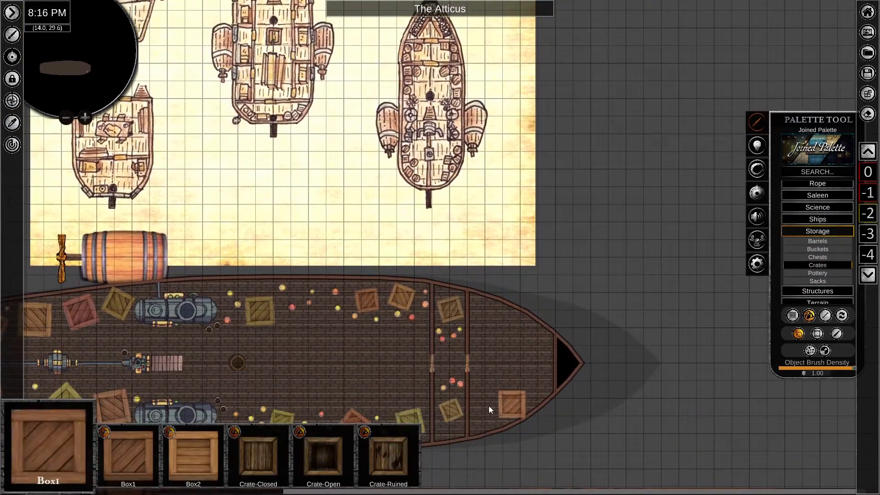
left_click(323, 454)
left_click(493, 318)
scroll(493, 318, "up", 4)
right_click_drag(504, 329, 378, 211)
left_click(423, 236)
left_click(441, 346)
left_click(381, 381)
Search the palette for "bottle" images and fill the upper aft open crate with copied rows of Bottle-Top.
left_click(818, 172)
type("bottle")
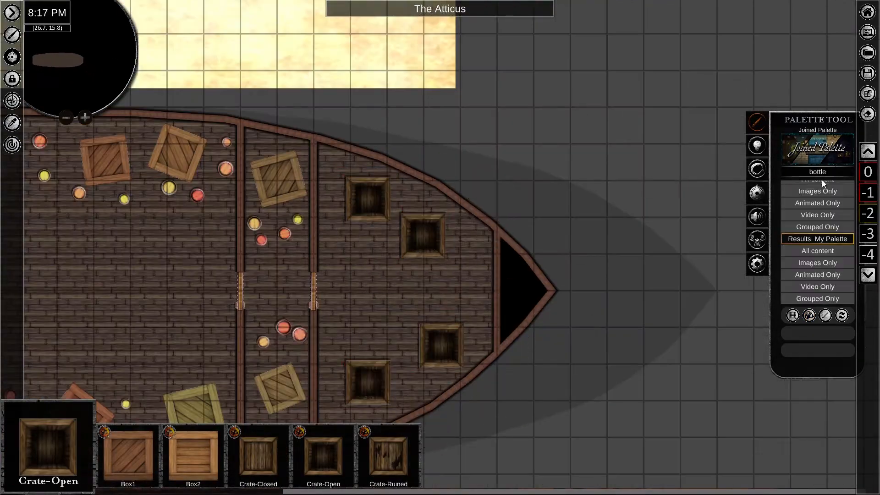
left_click(822, 189)
left_click(324, 454)
left_click(358, 188)
left_click(367, 188)
left_click(375, 188)
left_click(382, 189)
left_click_drag(351, 195, 388, 182)
key("ctrl+c")
key("ctrl+v")
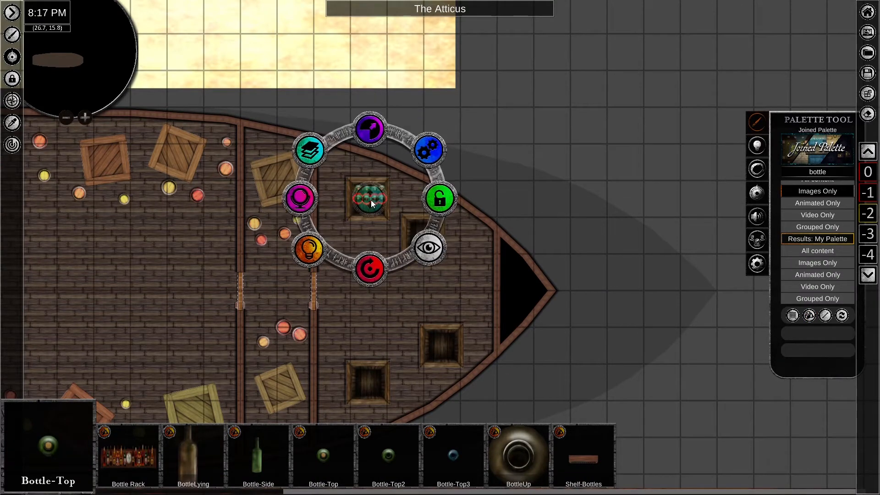
key("ctrl+v")
Delete the three empty crates, then group the filled crate with its bottles and paste copies around the bow compartment.
key("Delete")
key("Delete")
key("Delete")
left_click_drag(351, 231, 382, 183)
left_click(427, 148)
left_click(438, 192)
key("ctrl+c")
key("ctrl+v")
key("ctrl+v")
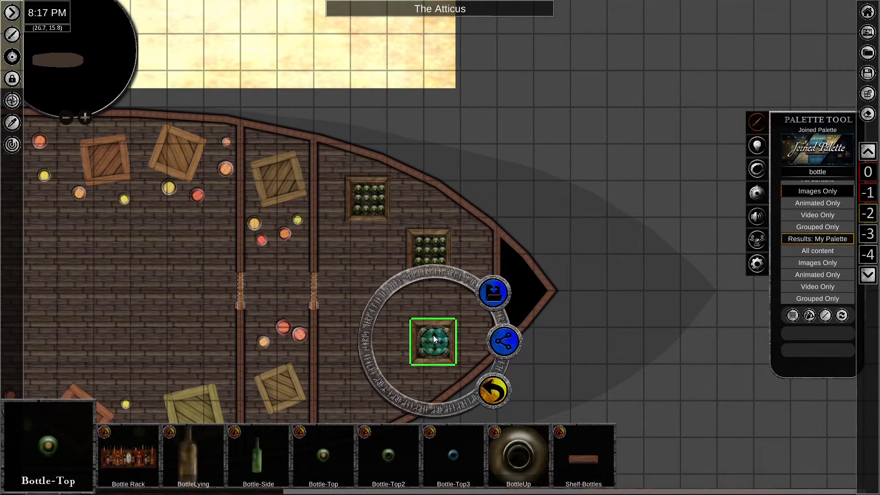
key("ctrl+v")
Place a Bottle Rack against the forward bulkhead of the bow compartment.
left_click(128, 453)
left_click(497, 292)
left_click(413, 307)
scroll(412, 307, "down", 4)
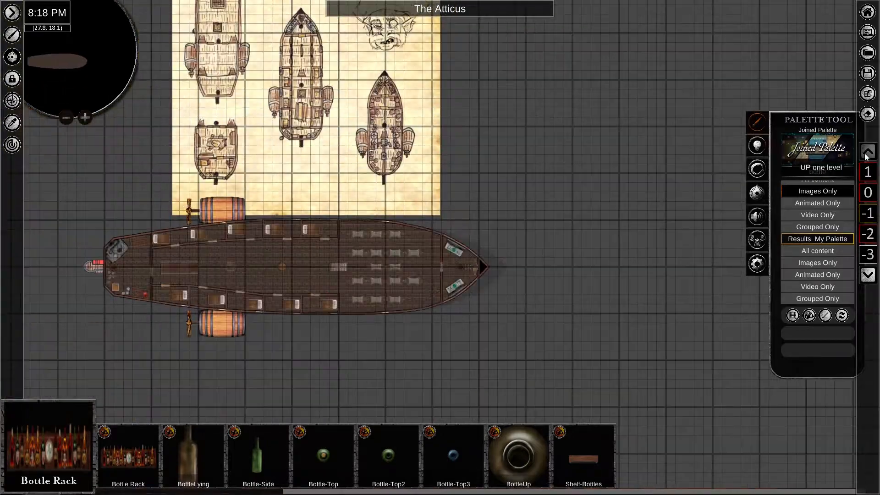
Place a Balloon platform (5x2) from the 2 Minute Tabletop airship set on level 2's aft deck, rotated along the centreline.
left_click(817, 148)
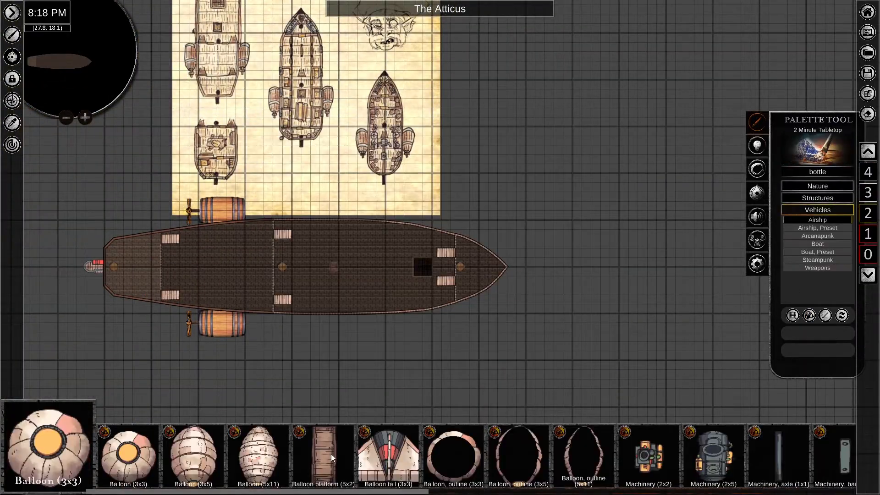
left_click(323, 454)
left_click(129, 276)
key("r")
scroll(129, 276, "up", 5)
middle_click_drag(129, 276, 314, 123)
scroll(510, 262, "up", 1)
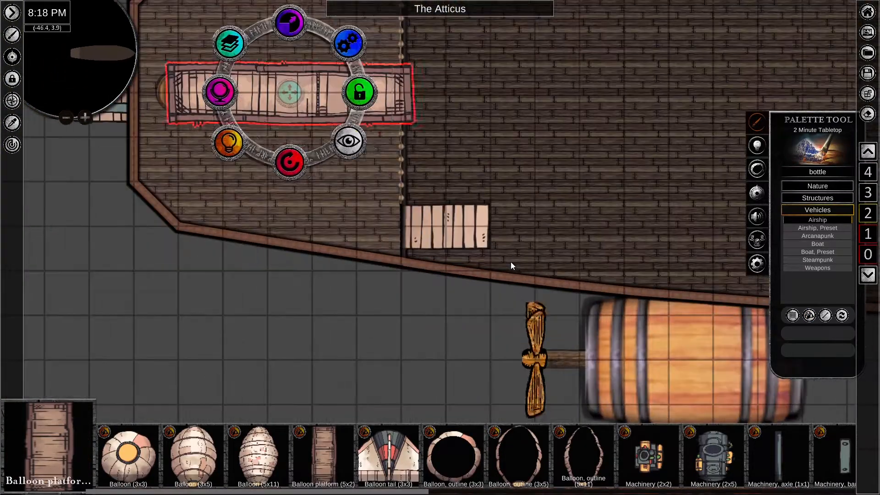
scroll(483, 174, "down", 1)
scroll(483, 174, "down", 5)
Paste copies of the balloon platform end to end forward along the deck's centreline.
key("ctrl+c")
key("ctrl+v")
scroll(214, 184, "up", 6)
left_click_drag(296, 180, 632, 181)
key("ctrl+v")
middle_click_drag(651, 182, 172, 141)
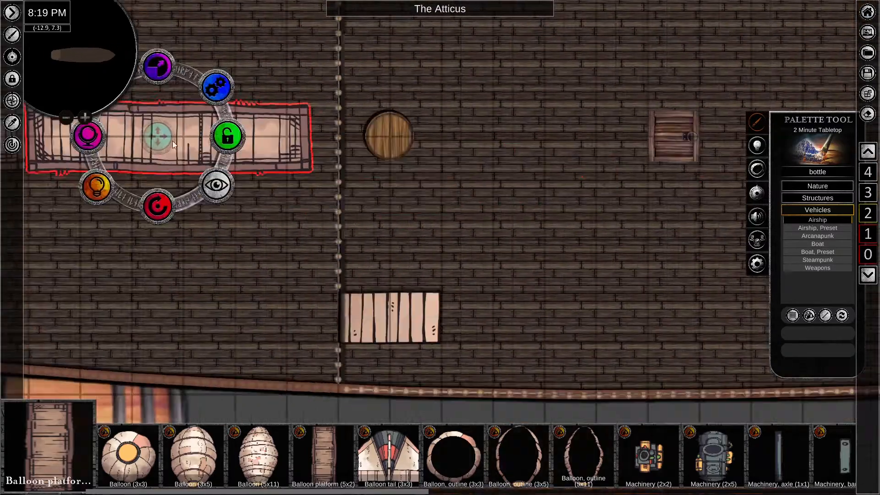
Extend the row of balloon platforms along the centreline to the foredeck, shifting the foremost one slightly aft.
scroll(172, 142, "down", 6)
left_click_drag(76, 215, 385, 266)
left_click_drag(224, 240, 499, 241)
middle_click_drag(607, 241, 273, 235)
left_click_drag(257, 236, 347, 236)
scroll(406, 279, "up", 4)
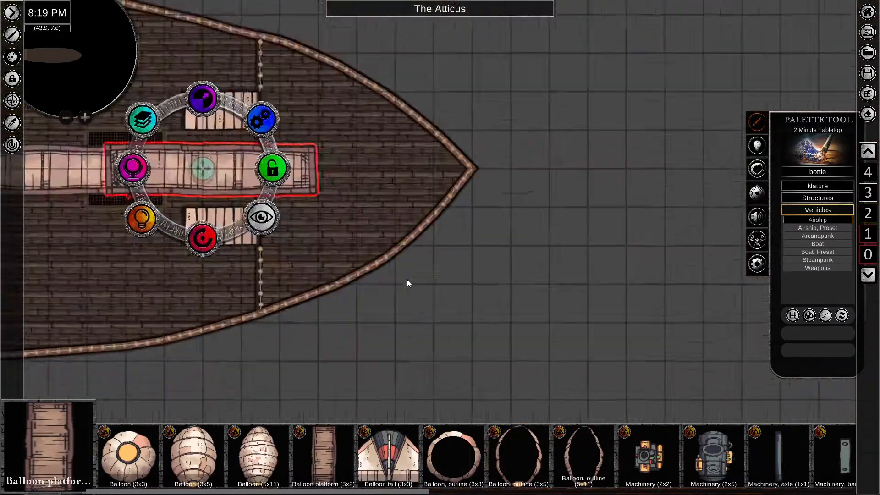
left_click_drag(202, 170, 168, 170)
Move the third balloon platform from the stern aft so it meets the second.
middle_click_drag(119, 261, 276, 276)
scroll(276, 276, "down", 5)
left_click(218, 236)
scroll(275, 325, "up", 7)
middle_click_drag(275, 325, 521, 370)
left_click_drag(641, 201, 591, 201)
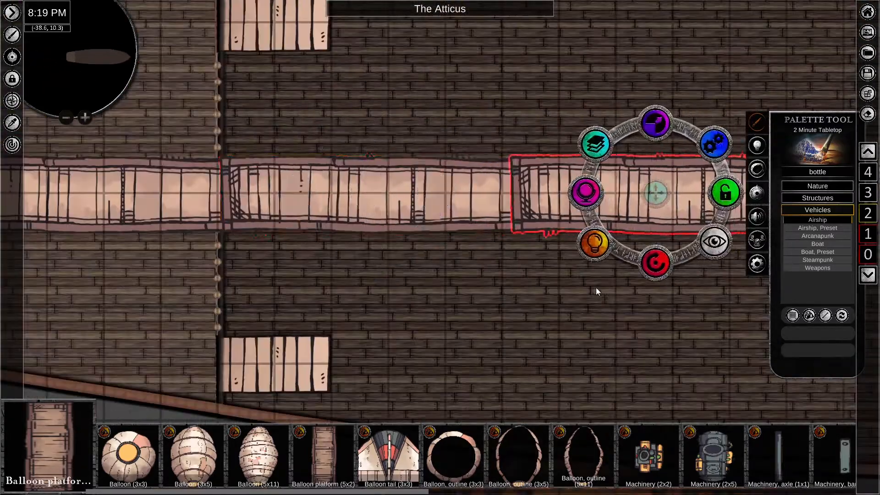
Shift two of the balloon platforms aft along the deck's centreline.
middle_click_drag(595, 288, 316, 269)
left_click_drag(620, 207, 566, 208)
middle_click_drag(641, 211, 123, 251)
left_click_drag(448, 234, 336, 234)
Move the balloon platforms forward one after another from the second one, so the row runs end to end to the foredeck.
middle_click_drag(585, 316, 825, 322)
left_click_drag(481, 224, 529, 225)
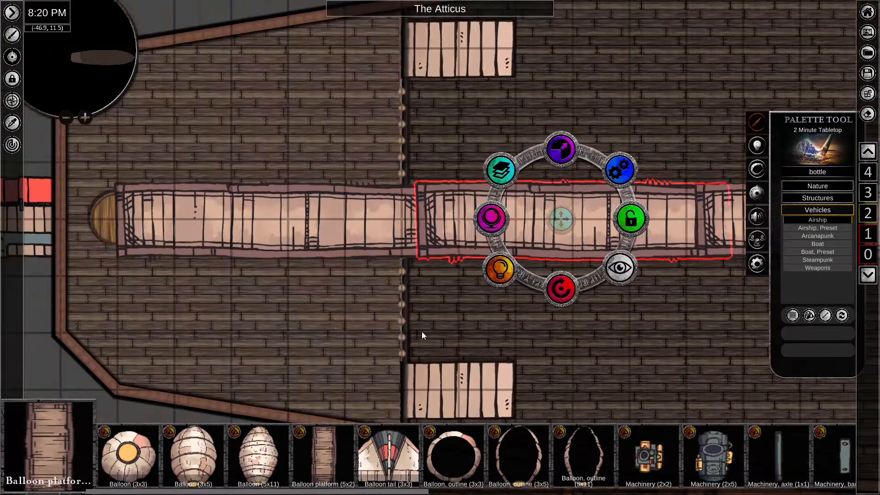
middle_click_drag(422, 331, 84, 294)
left_click_drag(404, 186, 452, 187)
middle_click_drag(527, 275, 183, 275)
left_click_drag(461, 194, 509, 195)
middle_click_drag(573, 275, 189, 270)
left_click_drag(365, 186, 405, 186)
middle_click_drag(642, 304, 227, 276)
left_click_drag(298, 159, 316, 158)
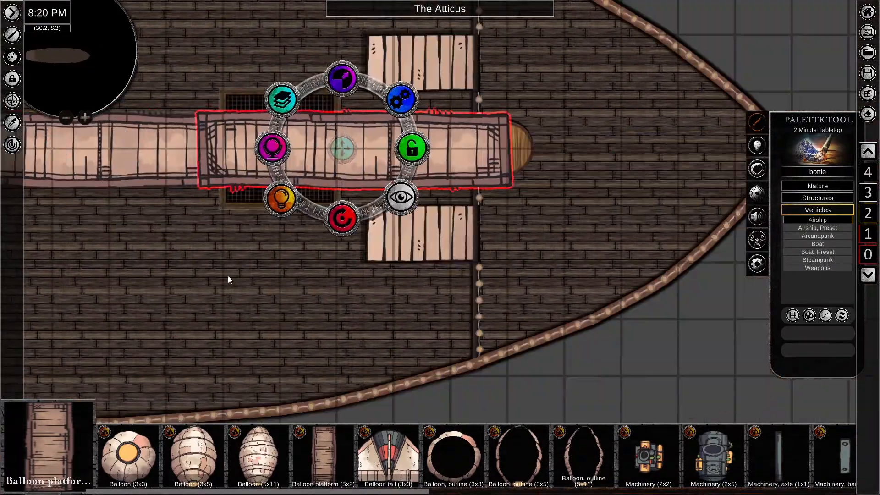
Place a Balloon (5x11) over the middle of the ship, rotate it lengthwise and enlarge it.
scroll(228, 276, "down", 7)
middle_click_drag(227, 275, 364, 257)
left_click(265, 451)
left_click(388, 240)
left_click_drag(387, 279, 318, 210)
left_click_drag(387, 142, 416, 43)
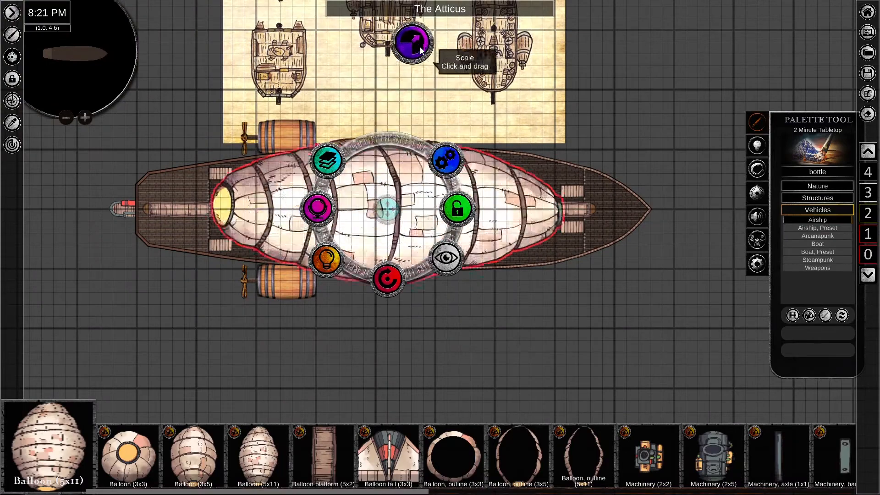
Turn the balloon around so its yellow cap faces the bow, and enlarge it until it covers the whole ship.
left_click_drag(387, 279, 389, 142)
left_click_drag(387, 142, 411, 115)
scroll(425, 250, "down", 5)
middle_click_drag(425, 250, 438, 366)
left_click(437, 365)
left_click_drag(427, 275, 435, 251)
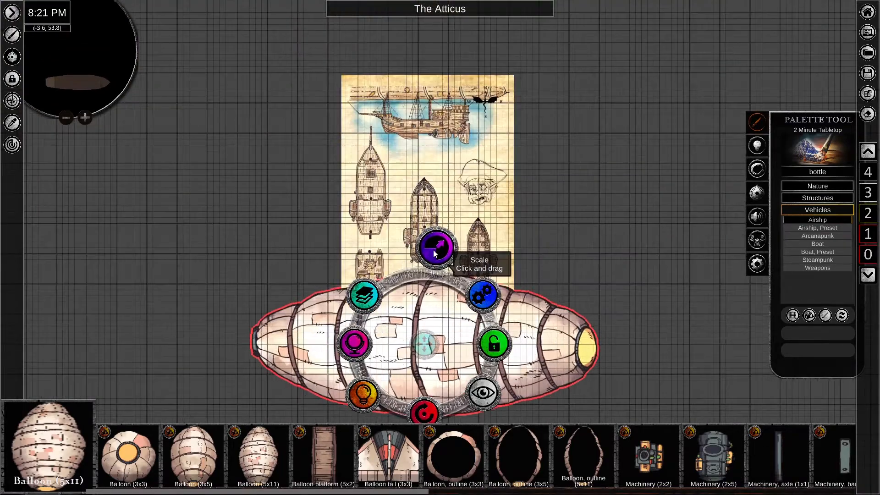
Place a Balloon, outline (5x11) over the balloon, rotate it to match and scale it to the same size.
middle_click_drag(435, 250, 417, 167)
scroll(509, 455, "down", 2)
left_click(508, 455)
left_click(407, 260)
left_click_drag(408, 330, 477, 260)
left_click_drag(407, 190, 405, 166)
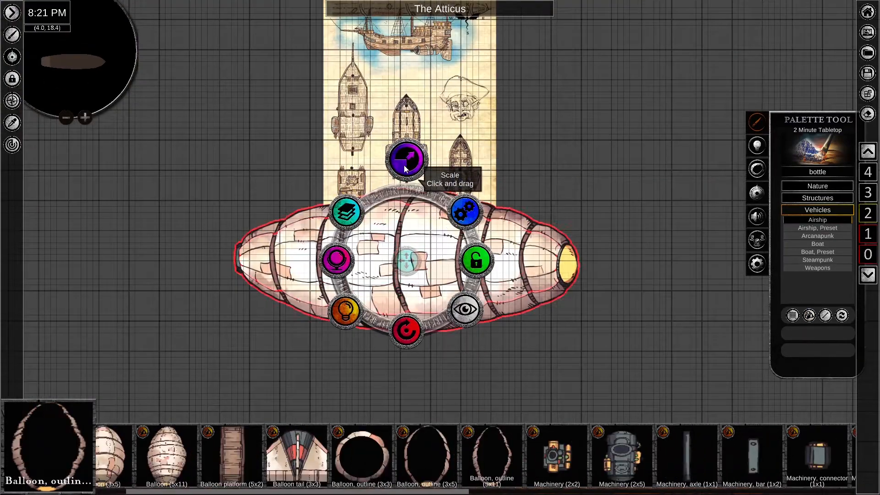
Move the large balloon and its outline to separate levels above the deck.
left_click(347, 212)
left_click(406, 191)
left_click(406, 190)
left_click(868, 276)
left_click(868, 276)
left_click(346, 211)
left_click(406, 191)
Place a Rigging (3x1) at the foredeck on level 2 and rotate it parallel to the centreline.
middle_click_drag(553, 394, 571, 421)
scroll(564, 451, "down", 5)
left_click(557, 455)
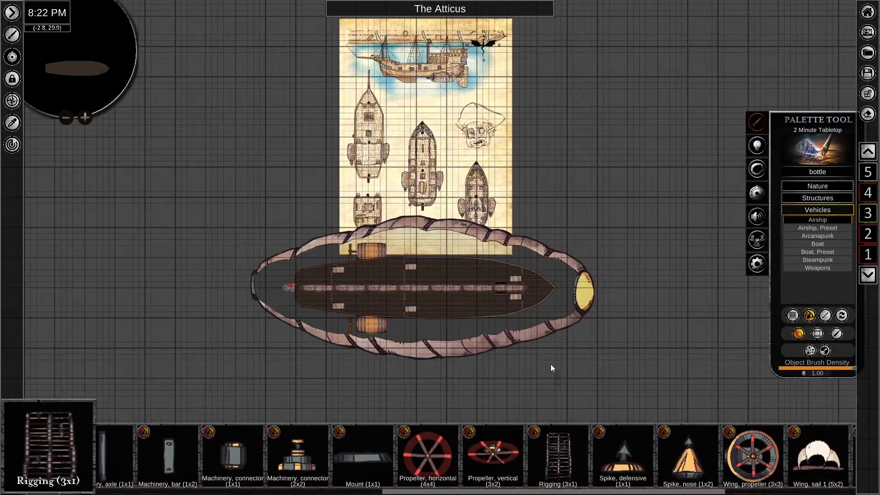
left_click(521, 367)
left_click(461, 319)
left_click(520, 422)
scroll(484, 401, "up", 5)
middle_click_drag(481, 377, 356, 420)
left_click_drag(481, 329, 499, 111)
left_click(551, 160)
left_click_drag(493, 180, 568, 110)
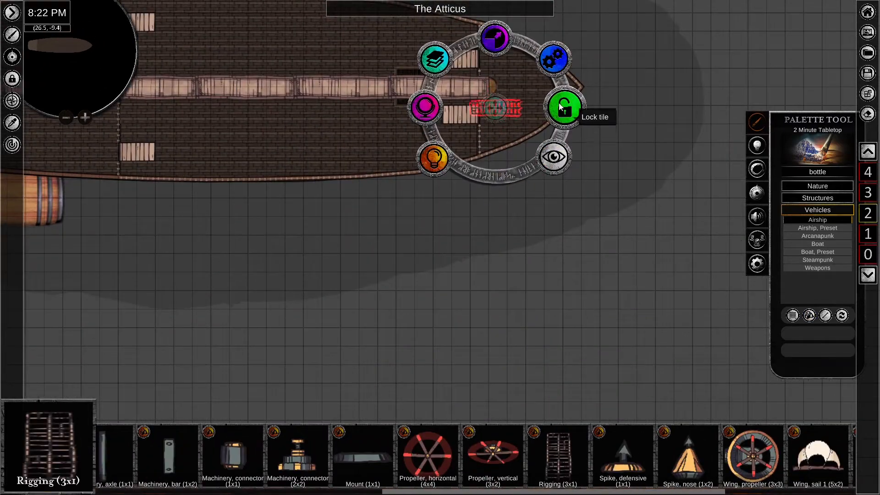
Align the rigging with the forward end of the balloon platform on the centreline.
left_click_drag(494, 112, 464, 90)
left_click(496, 134)
scroll(496, 133, "up", 5)
left_click(475, 58)
Paste a copy of the rigging at the stern end of the balloon platform, over the rear engine.
left_click_drag(434, 47, 176, 131)
key("ctrl+v")
middle_click_drag(176, 130, 632, 223)
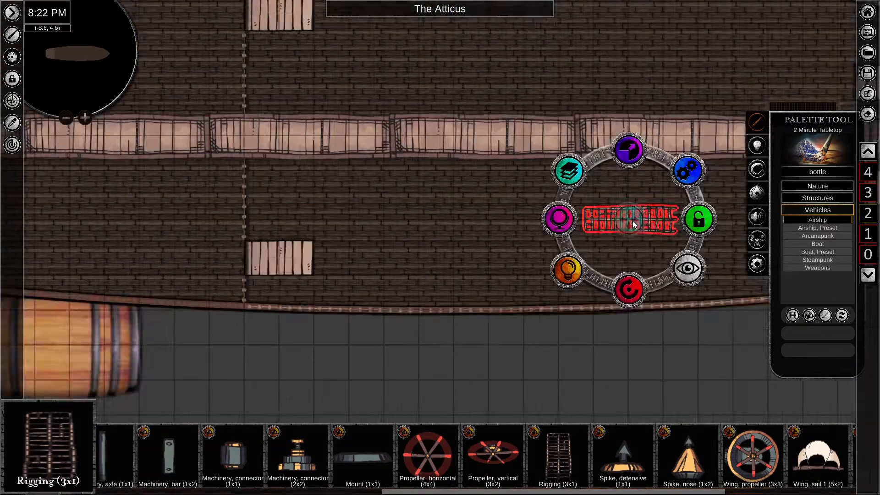
middle_click_drag(86, 215, 589, 241)
left_click_drag(588, 241, 118, 171)
middle_click_drag(664, 193, 119, 214)
left_click(385, 202)
middle_click_drag(115, 274, 798, 280)
left_click(239, 199)
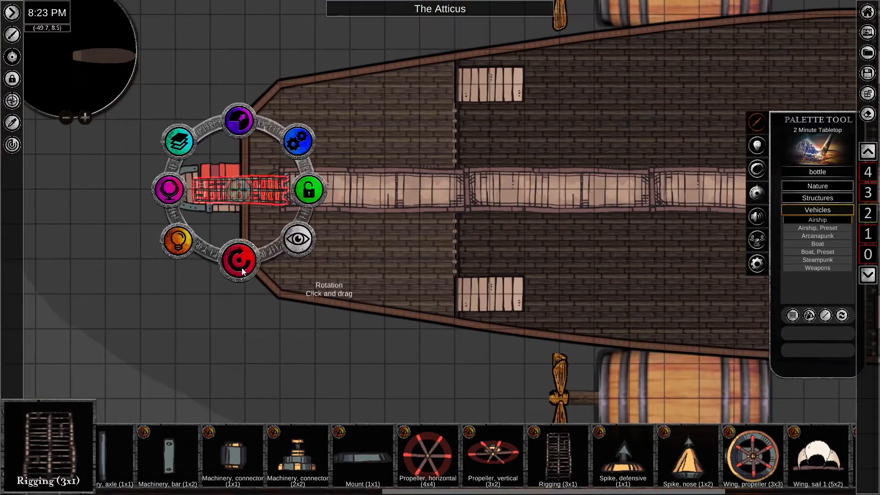
Paste rigging copies crosswise along the starboard side of the balloon platform, from the aft deck toward the bow.
key("ctrl+v")
left_click_drag(545, 301, 560, 258)
middle_click_drag(560, 257, 201, 218)
key("ctrl+v")
middle_click_drag(585, 219, 73, 223)
key("ctrl+v")
left_click_drag(455, 237, 457, 223)
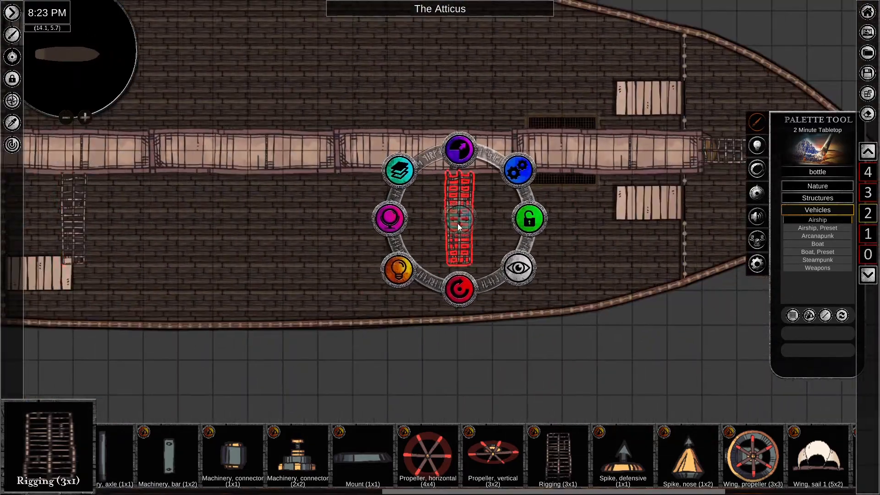
Copy the crosswise rigging pieces to the port side of the balloon platform.
left_click(339, 271)
scroll(339, 270, "down", 3)
middle_click_drag(224, 316, 592, 355)
scroll(220, 220, "down", 3)
left_click_drag(220, 244, 646, 264)
scroll(420, 257, "up", 6)
scroll(402, 183, "down", 6)
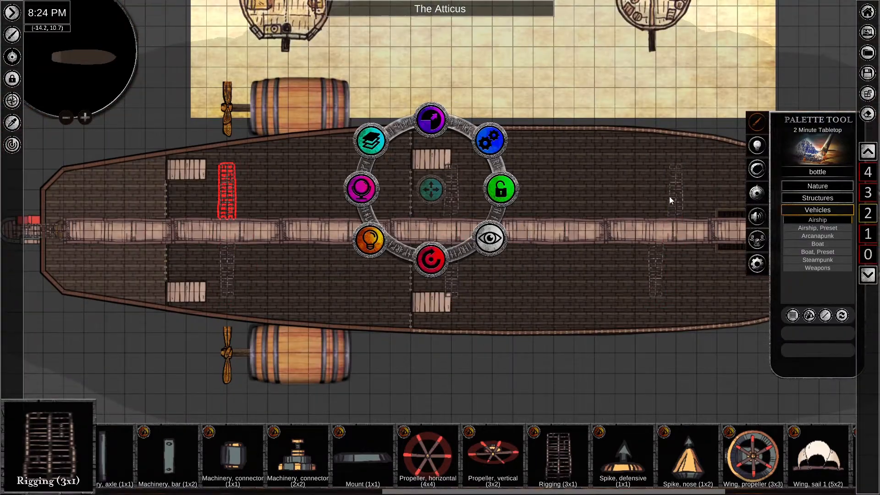
left_click(601, 350)
Pick out the rope railing across the forward edge of the aft deck and lock it.
scroll(363, 234, "down", 3)
left_click(170, 271)
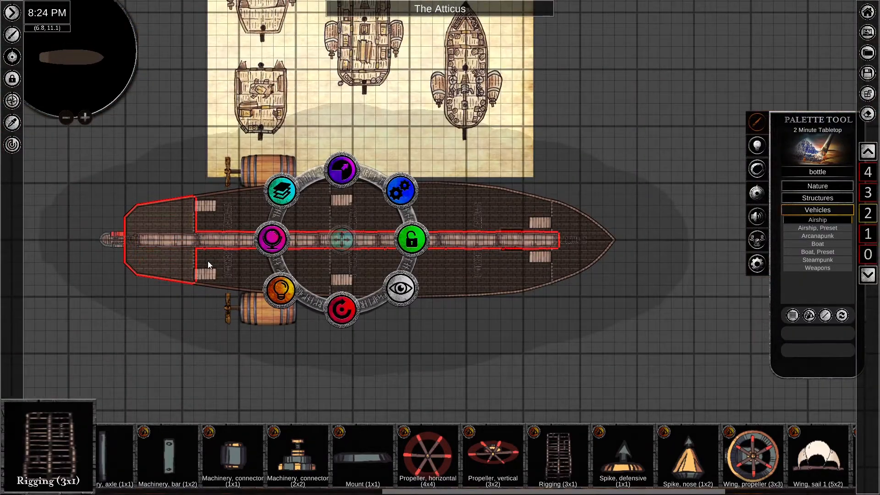
scroll(204, 277, "up", 5)
left_click(184, 259, "shift")
left_click(183, 237, "shift")
scroll(349, 302, "down", 3)
left_click(558, 217)
left_click_drag(220, 269, 270, 242)
left_click(296, 214)
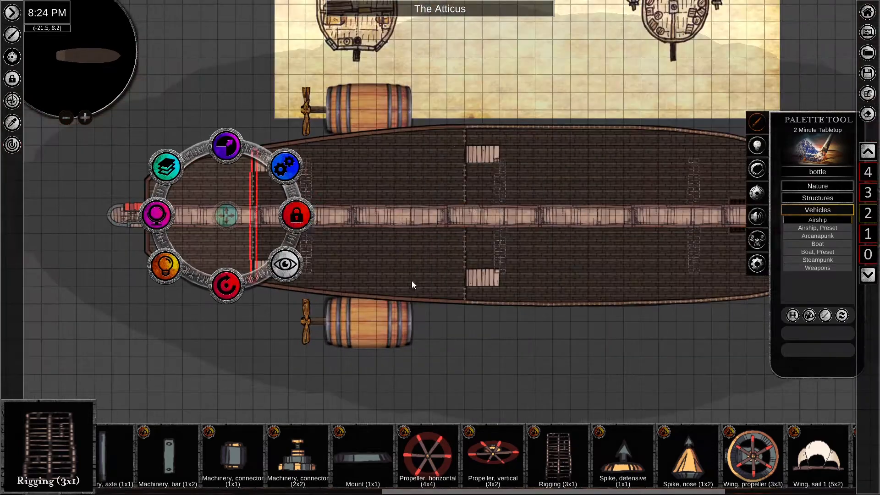
left_click(431, 349)
Select the tiles across the ship's deck together and lock them.
scroll(461, 386, "down", 4)
middle_click_drag(461, 386, 396, 335)
left_click_drag(550, 298, 82, 183)
left_click(387, 228)
left_click(321, 330)
Select the balloon platforms and rigging on level 2 and move them up off the main deck level.
left_click(139, 233)
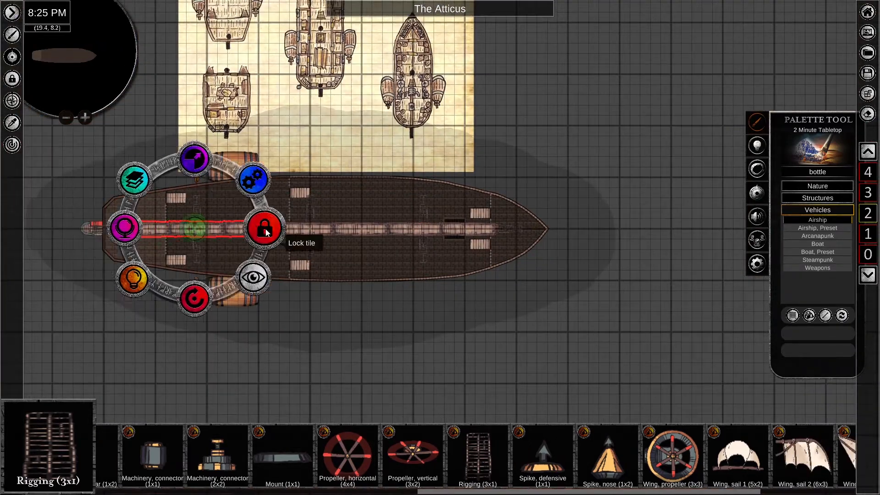
left_click(467, 230, "shift")
left_click(360, 180)
left_click(373, 234)
left_click(242, 180)
left_click(360, 178)
left_click(867, 277)
left_click(99, 228)
left_click(362, 179)
left_click_drag(84, 177, 547, 296)
left_click(362, 180)
left_click(246, 180)
left_click(361, 179)
left_click(486, 318)
Move the full balloon on level 4 up one level and return to level 2.
left_click(868, 193)
left_click(440, 229)
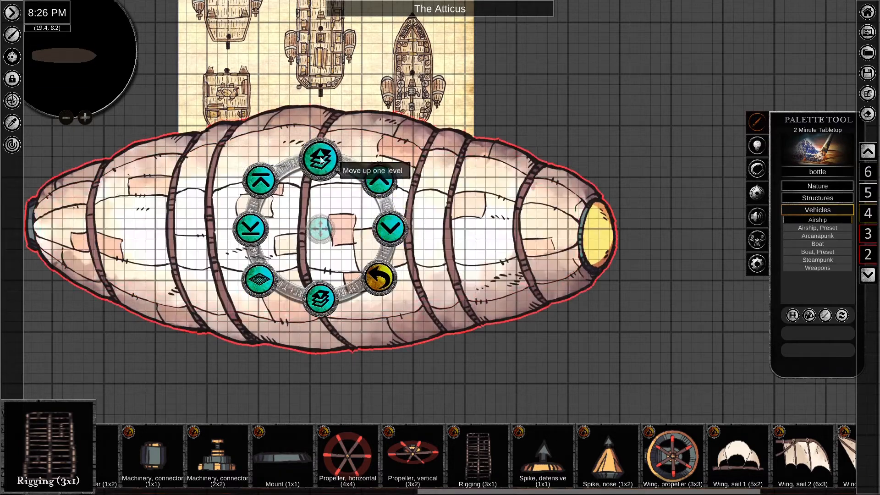
left_click(321, 160)
left_click(867, 277)
scroll(469, 454, "down", 4)
scroll(469, 454, "up", 10)
left_click(869, 280)
left_click(869, 281)
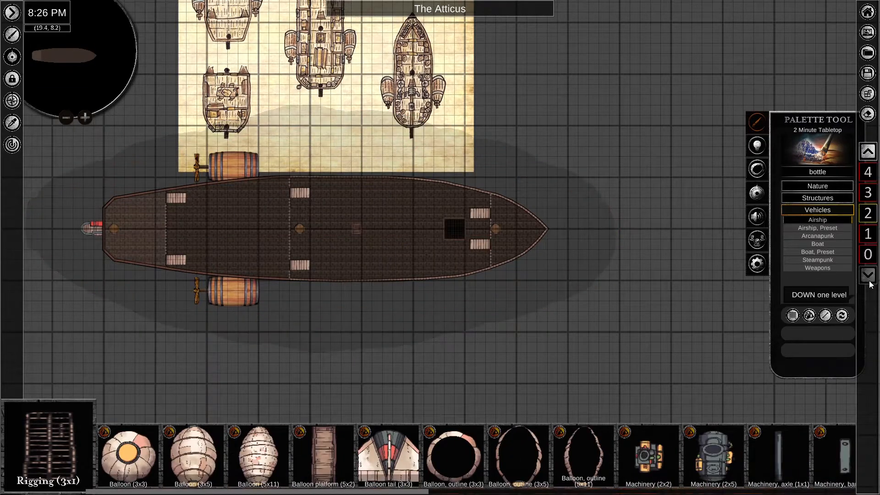
Switch the palette from 2 Minute Tabletop to Library and browse its airship vehicles.
middle_click_drag(582, 95, 602, 156)
left_click(818, 150)
left_click(605, 262)
left_click(652, 366)
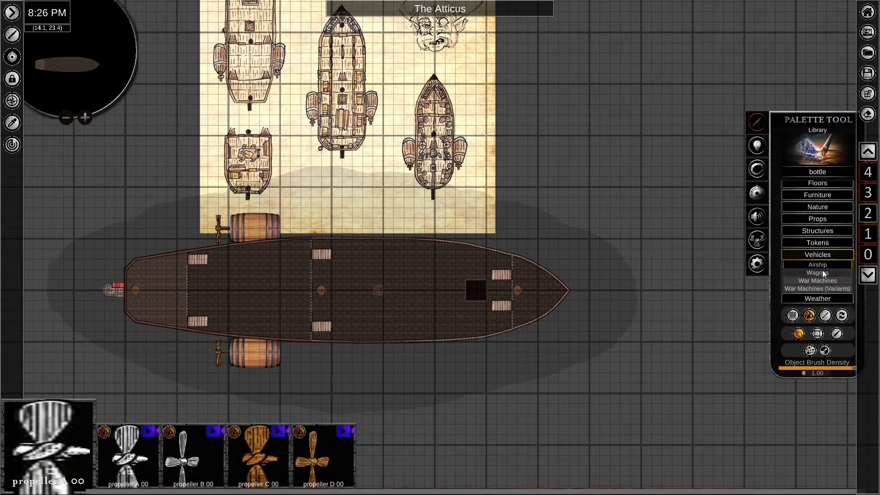
scroll(822, 270, "up", 2)
Search all content in the Library for "catwalk" and go up to level 4.
left_click(816, 246)
left_click(819, 199)
left_click(820, 173)
type("catwalk")
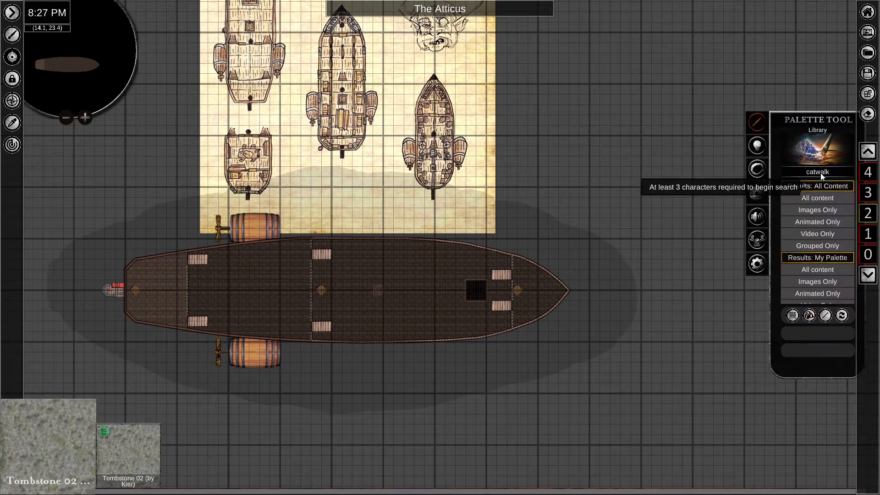
left_click(817, 198)
left_click(867, 152)
left_click(867, 152)
Try to draw a "catwalk, metal" path along the deck.
left_click(186, 458)
left_click(825, 315)
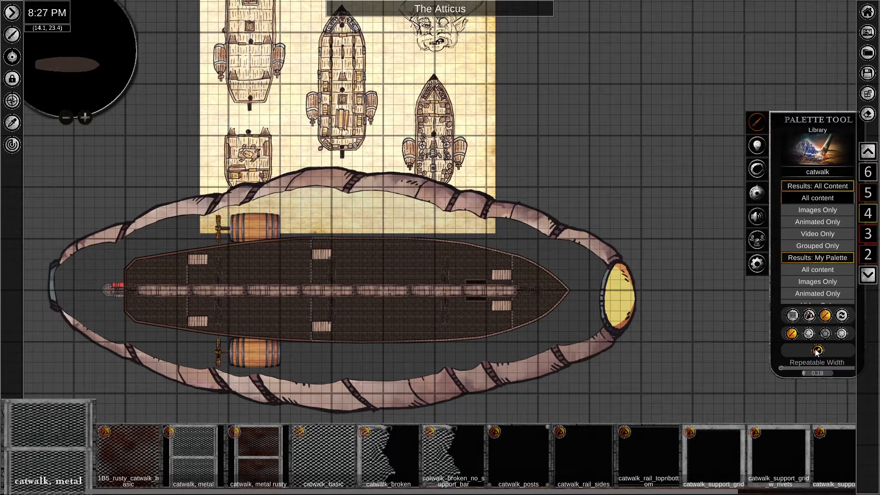
scroll(140, 294, "up", 4)
left_click(139, 295)
middle_click_drag(545, 290, 276, 270)
left_click(625, 272)
middle_click_drag(457, 323, 683, 305)
left_click(664, 250)
key("Delete")
Try to place a single metal catwalk object on the deck.
left_click(809, 315)
left_click(311, 297)
left_click(311, 298)
key("Delete")
Switch to the 2 Minute Tabletop airship set and place a Balloon (3x3) amidships and another at the bow.
left_click(811, 265)
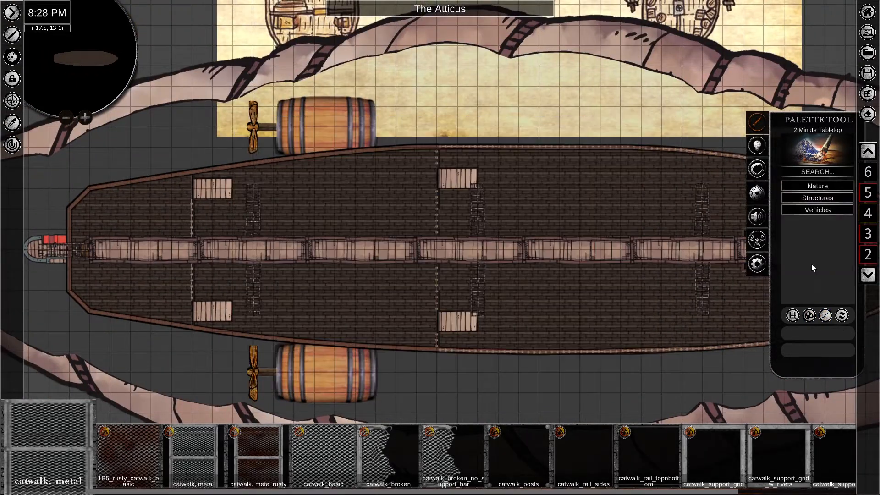
left_click(817, 209)
left_click(818, 220)
middle_click_drag(543, 277, 422, 262)
left_click(357, 235)
left_click(357, 235)
middle_click_drag(660, 284, 401, 295)
left_click(526, 244)
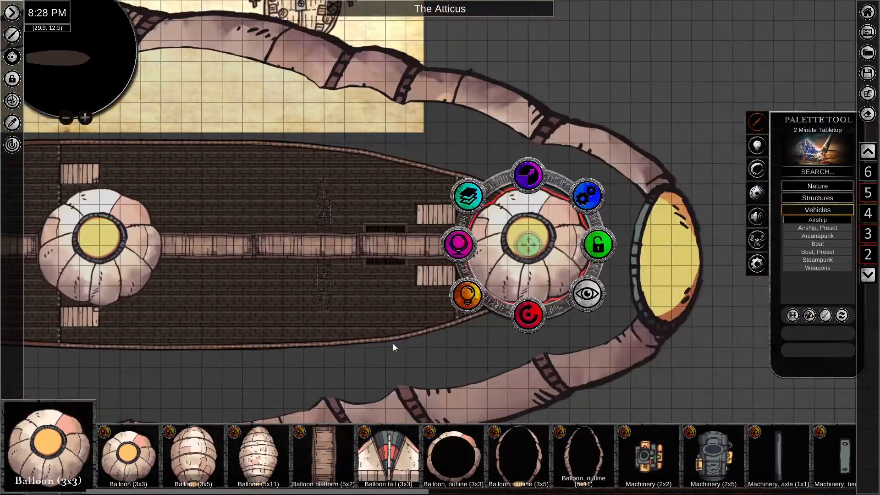
Place another Balloon (3x3) at the stern and nudge the stern and midship balloons slightly forward.
middle_click_drag(151, 330, 734, 298)
left_click(211, 210)
left_click_drag(212, 213, 227, 215)
middle_click_drag(563, 249, 419, 253)
left_click_drag(82, 214, 95, 214)
middle_click_drag(444, 252, 346, 256)
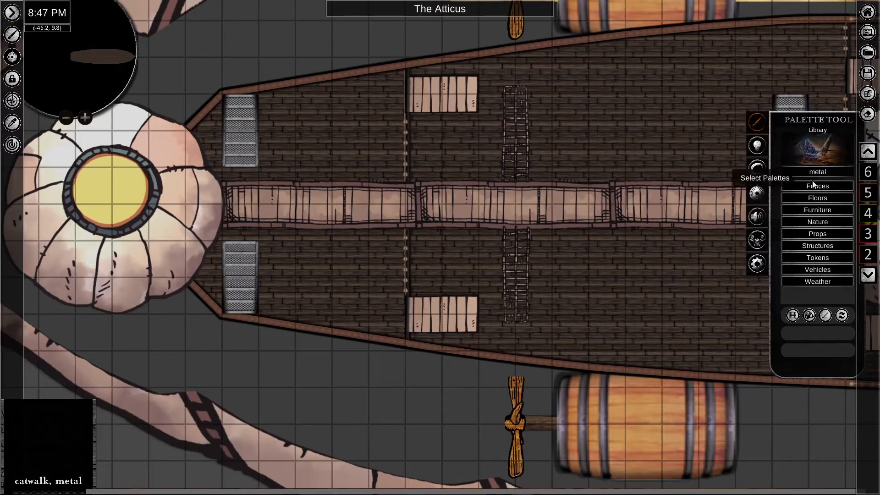
Open the Catwalk structures and place a square metal catwalk piece on the centreline between the crosswise catwalks beside the leftmost balloon.
left_click(817, 245)
left_click(817, 256)
scroll(240, 207, "up", 3)
scroll(240, 207, "up", 3)
left_click(340, 271)
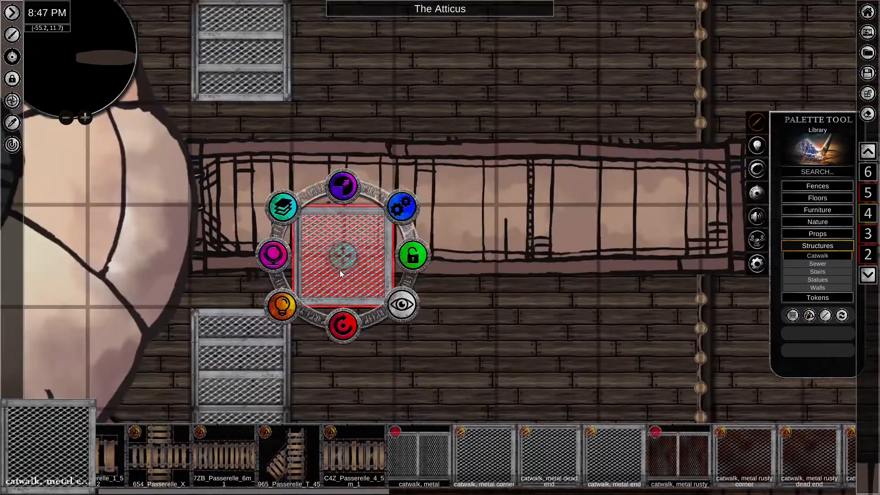
left_click_drag(340, 271, 240, 206)
scroll(240, 207, "up", 2)
middle_click_drag(539, 269, 625, 222)
left_click(624, 222)
Draw short "catwalk, metal" paths joining the centreline piece to the crosswise catwalks above and below it.
left_click(419, 458)
left_click(825, 333)
left_click_drag(326, 293, 326, 316)
middle_click_drag(326, 229, 395, 349)
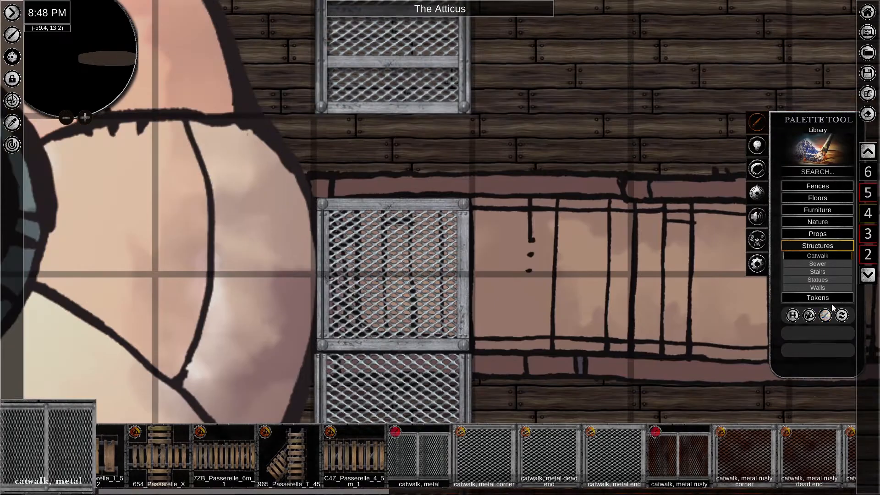
left_click(826, 315)
left_click_drag(394, 196, 393, 112)
scroll(394, 197, "down", 2)
middle_click_drag(458, 239, 398, 214)
Draw a "catwalk, metal" path along the centreline from the leftmost junction to the midship balloon.
left_click(826, 315)
mouse_move(388, 226)
left_mouse_down()
mouse_move(674, 225)
mouse_move(251, 186)
left_mouse_up()
scroll(674, 225, "down", 3)
scroll(126, 269, "up", 3)
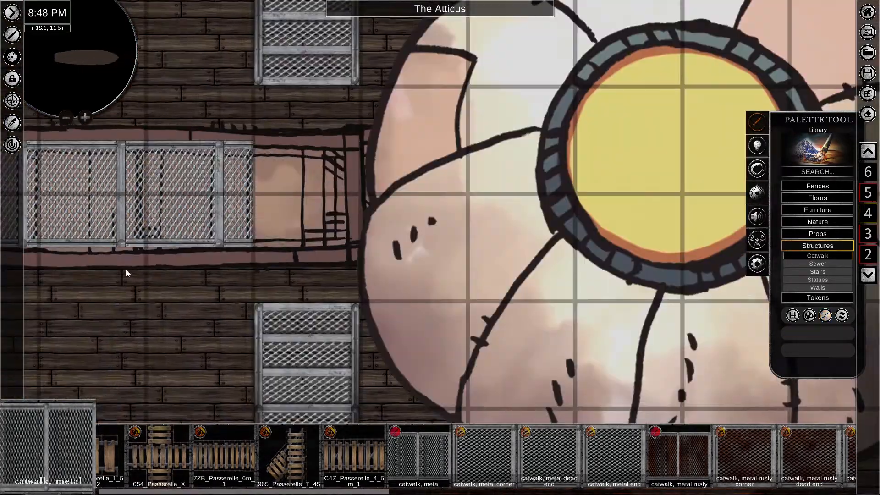
scroll(126, 268, "down", 3)
scroll(405, 229, "up", 3)
Copy the junction pieces into the gap between the crosswise catwalks on the near side of the midship balloon.
left_click(378, 101)
left_click(405, 249, "shift")
scroll(348, 238, "down", 3)
middle_click_drag(687, 243, 193, 229)
left_click(349, 259)
left_click(350, 187, "shift")
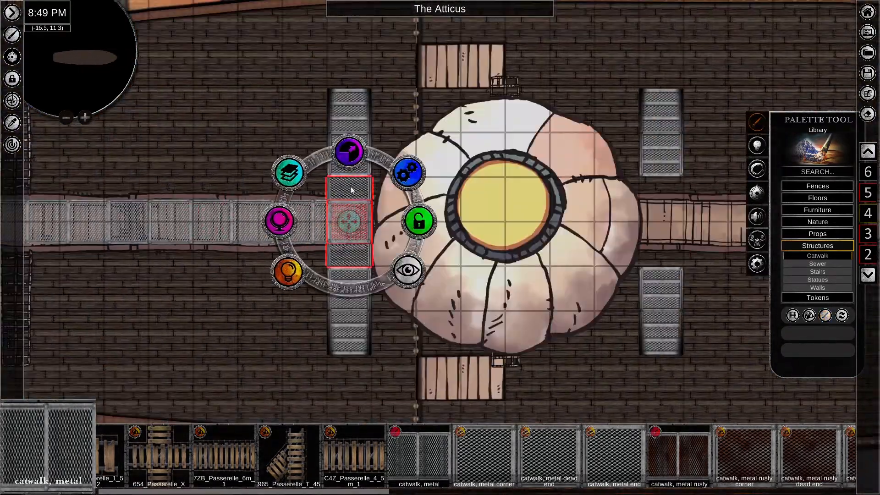
scroll(401, 273, "down", 4)
left_click(439, 257)
Copy both junction sets to the crosswise catwalks beyond the midship balloon and align the far one beside the rightmost balloon.
middle_click_drag(469, 322, 398, 311)
left_click(333, 317)
left_click(260, 245)
left_click(312, 245)
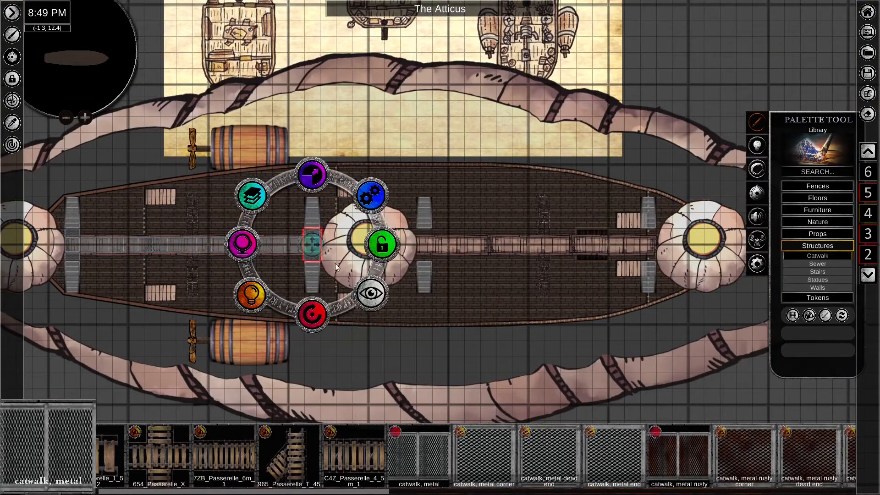
left_click(382, 245)
left_click(72, 245)
left_click(142, 244)
left_click(312, 245, "shift")
left_click_drag(191, 244, 544, 244, "ctrl")
left_click(664, 246)
left_click_drag(664, 246, 648, 246)
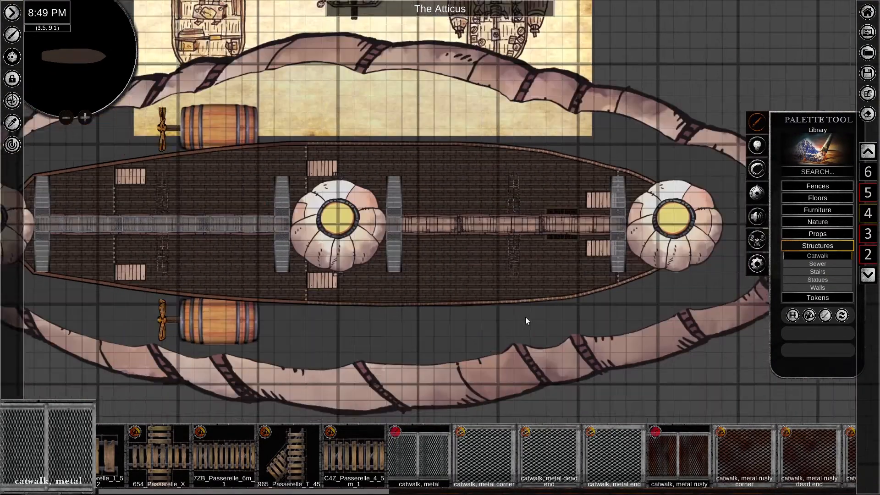
Copy the centreline catwalk to the stretch between the midship and rightmost balloons and fit its far end to the junction.
middle_click_drag(526, 318, 604, 333)
left_click(252, 238)
left_click_drag(242, 236, 593, 237, "ctrl")
left_click(652, 187)
left_click_drag(712, 236, 697, 237)
left_click(587, 299)
left_click(591, 333)
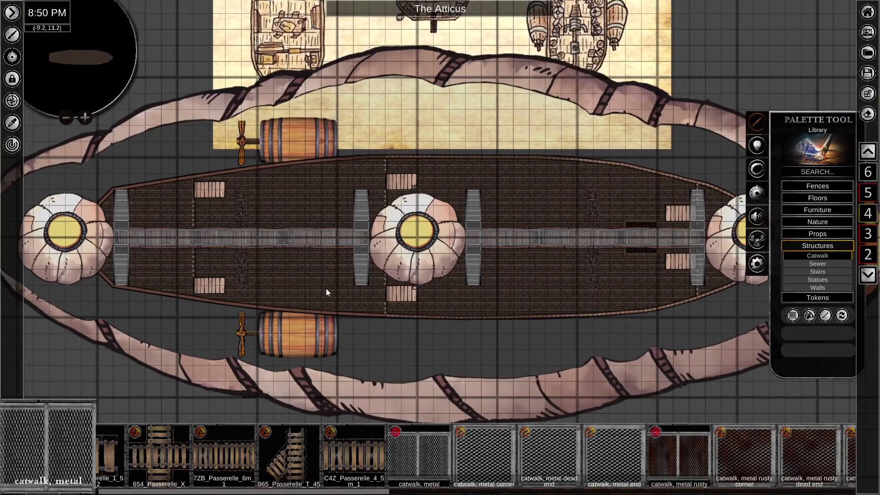
Place a "catwalk, metal corner" piece on the open deck and scale it up to the catwalk width.
middle_click_drag(325, 288, 429, 287)
left_click(476, 458)
scroll(434, 265, "up", 5)
left_click(433, 266)
left_click_drag(437, 196, 437, 171)
scroll(433, 265, "up", 3)
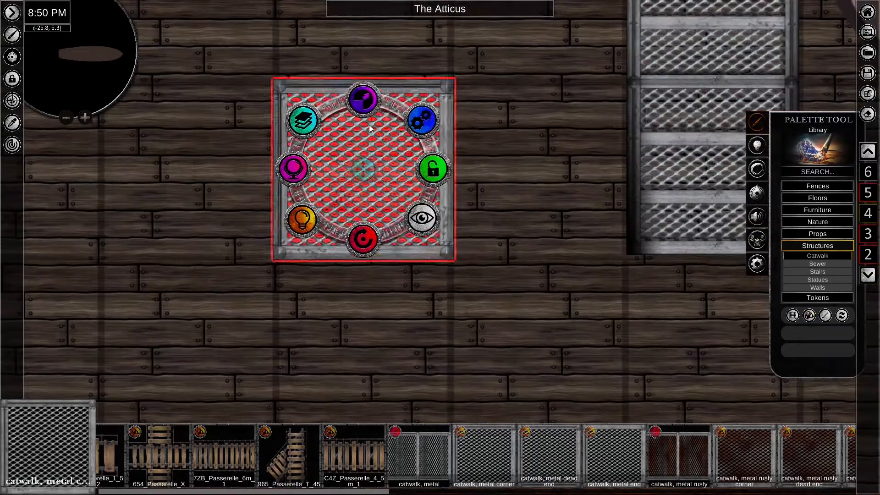
Move, rotate and copy the metal corner piece so each crosswise catwalk end around the midship balloon has a corner.
scroll(641, 321, "down", 8)
middle_click_drag(641, 321, 316, 358)
left_click_drag(267, 335, 490, 186)
left_click_drag(491, 255, 393, 215)
left_click_drag(491, 186, 491, 359, "ctrl")
left_click_drag(491, 420, 459, 293)
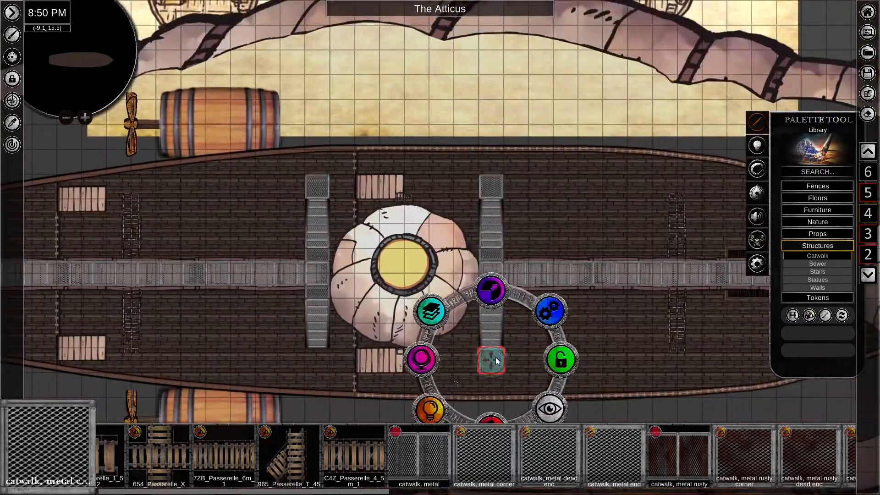
left_click_drag(495, 359, 317, 360, "ctrl")
middle_click_drag(317, 362, 300, 235)
left_click_drag(300, 304, 202, 272)
middle_click_drag(170, 266, 322, 297)
Copy the set of four metal corner pieces around the leftmost balloon and again around the rightmost balloon.
left_click(629, 267, "shift")
left_click(626, 95, "shift")
left_click(454, 93, "shift")
left_click_drag(542, 180, 268, 180, "ctrl")
middle_click_drag(309, 183, 518, 196)
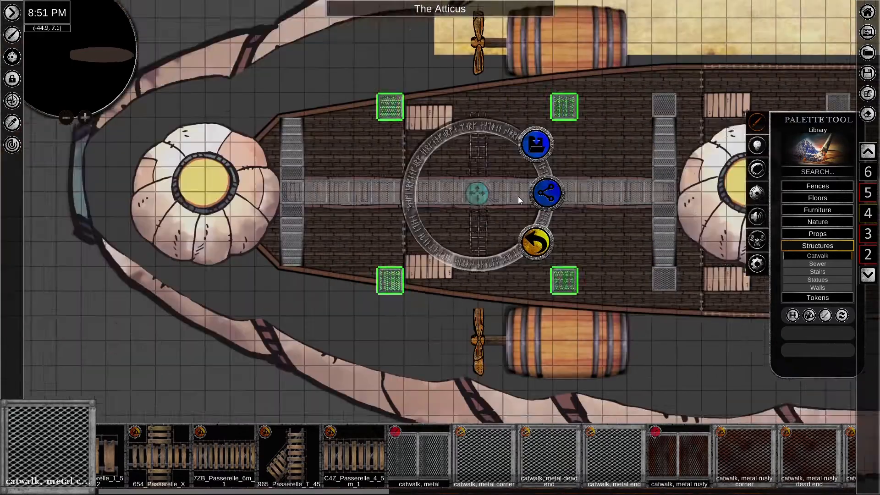
left_click_drag(540, 200, 269, 196)
scroll(516, 313, "down", 4)
left_click_drag(78, 232, 634, 233, "ctrl")
middle_click_drag(190, 268, 428, 263)
scroll(314, 262, "up", 5)
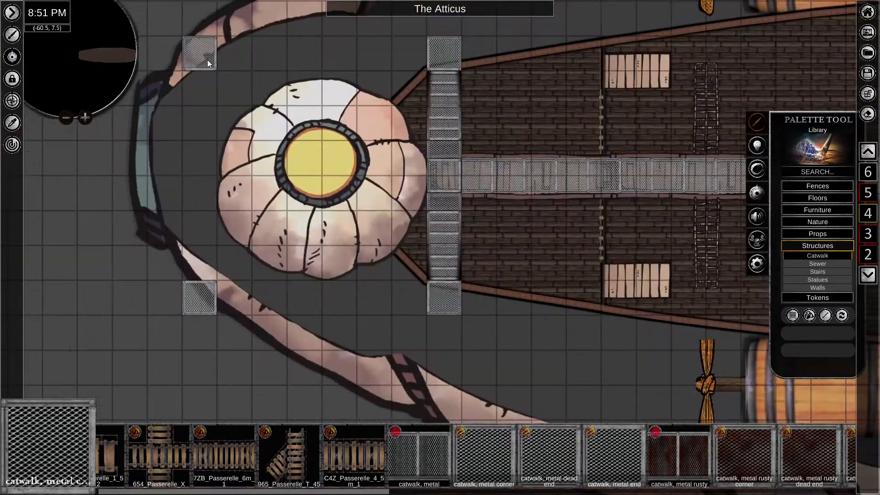
Try stepping the outer corners beside the leftmost balloon inward with shifted and extra metal corner pieces.
left_click(207, 60)
left_click(381, 228)
left_click(303, 274)
left_click_drag(199, 48, 199, 89)
left_click_drag(199, 285, 200, 261)
scroll(573, 350, "down", 8)
middle_click_drag(581, 353, 228, 281)
left_click(250, 337)
Try adjusting the outer corner pieces as a group and clear the extra pieces beside the leftmost balloon.
left_click_drag(426, 144, 426, 154)
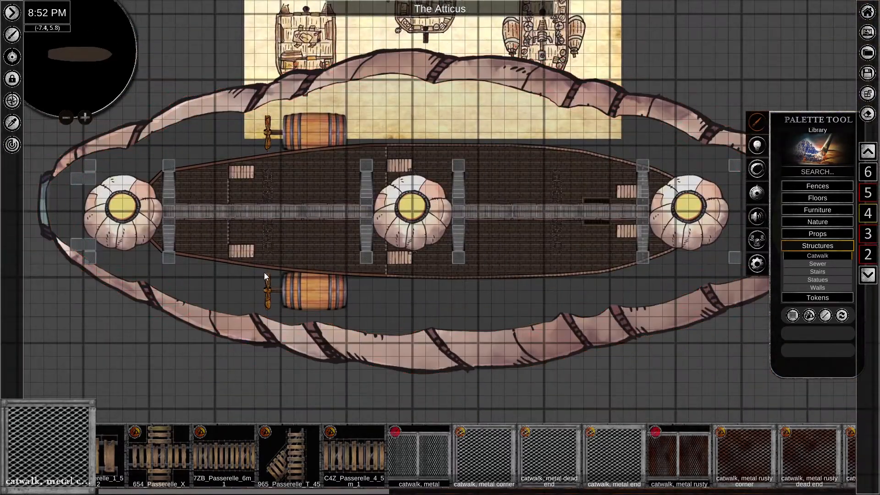
left_click_drag(425, 211, 411, 209)
left_click_drag(412, 142, 412, 152)
mouse_move(411, 210)
left_mouse_down()
mouse_move(396, 212)
mouse_move(411, 210)
left_mouse_up()
left_click_drag(412, 149, 411, 141)
middle_click_drag(172, 241, 414, 250)
scroll(414, 250, "up", 5)
left_click(241, 125)
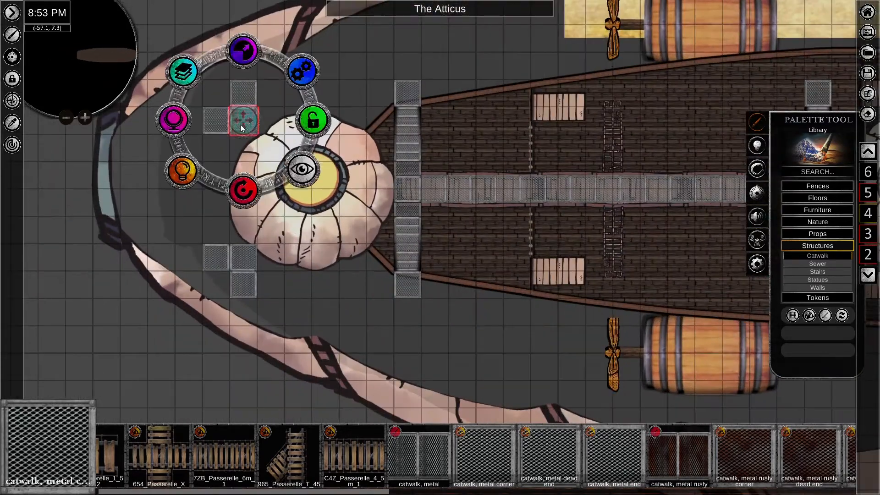
left_click(245, 259)
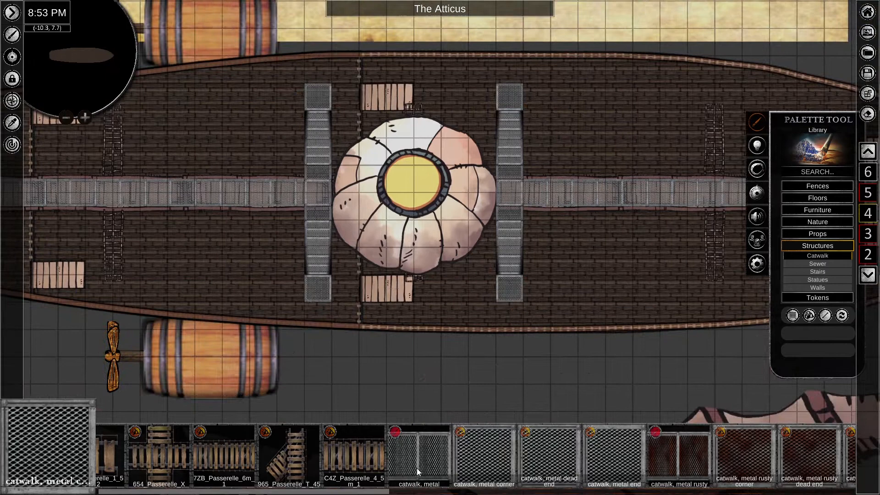
Draw a "catwalk, metal" path linking the corner pieces around the three open sides of the leftmost balloon.
left_click(418, 472)
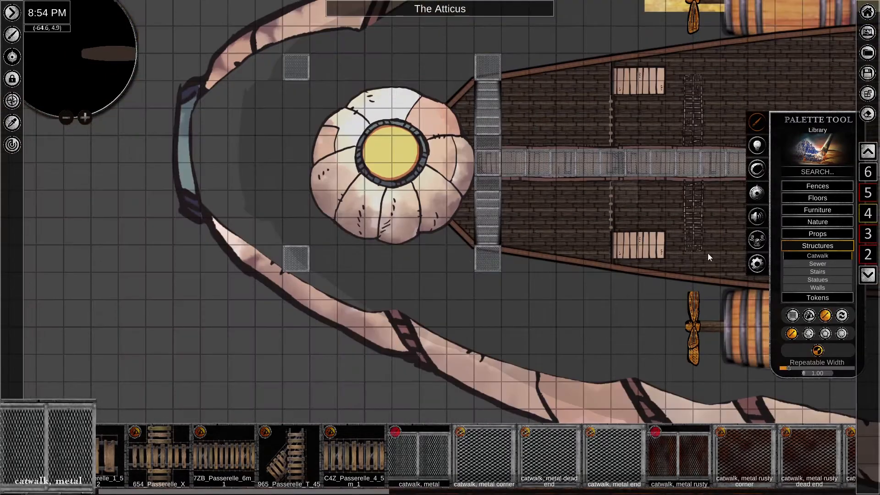
left_click(475, 67)
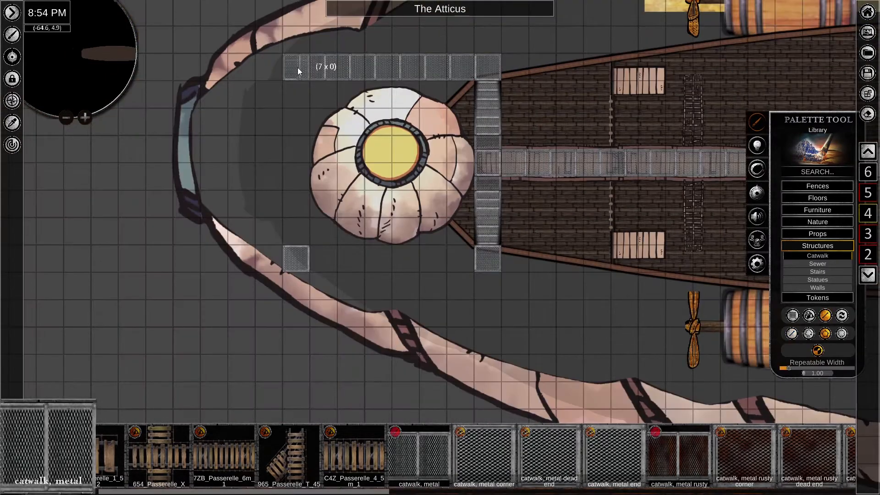
left_click(297, 67)
left_click(297, 80)
left_click(297, 245)
left_click(310, 259)
left_click(474, 259)
left_click(824, 315)
left_click(385, 67)
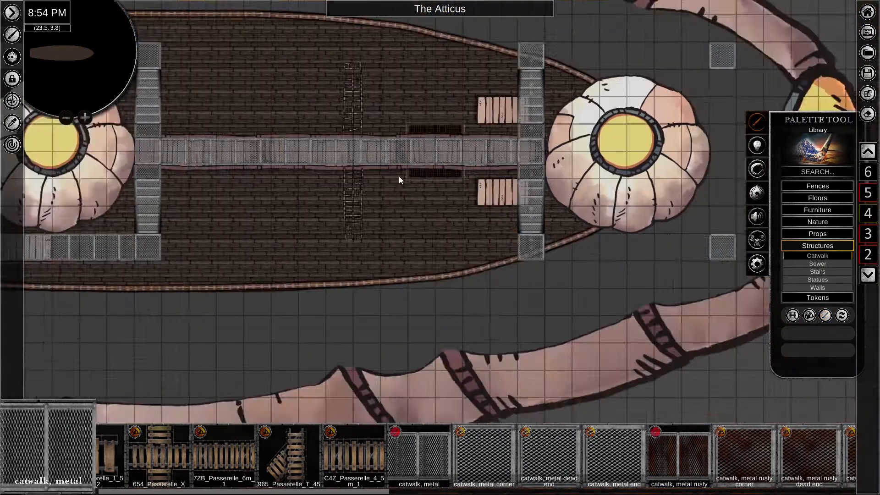
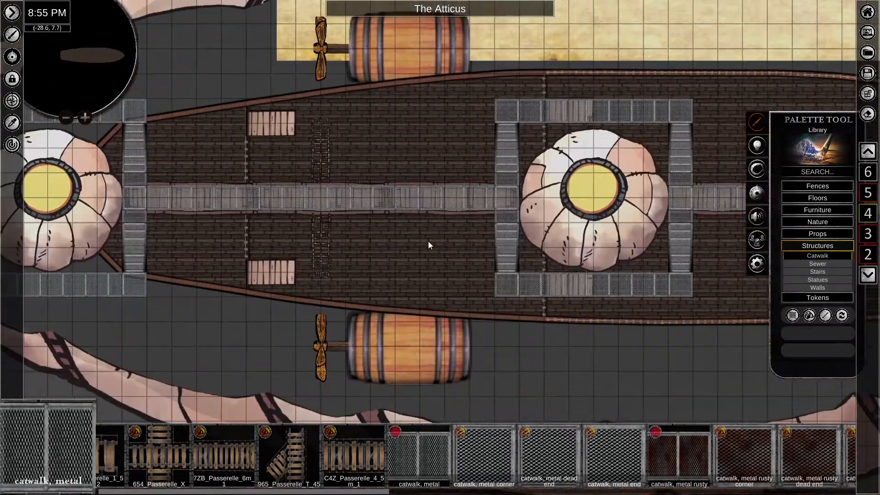
Choose the wooden_straight-a piece from the catwalk assets.
scroll(666, 487, "down", 5)
scroll(665, 487, "down", 5)
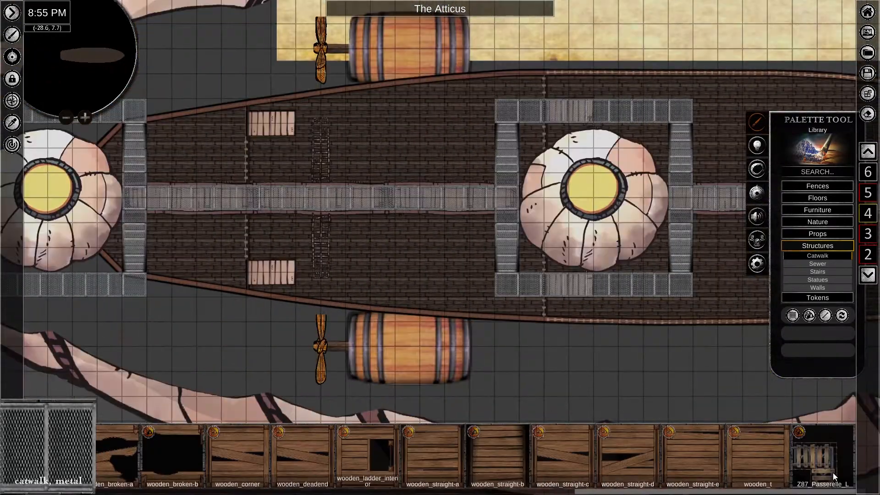
left_click(433, 453)
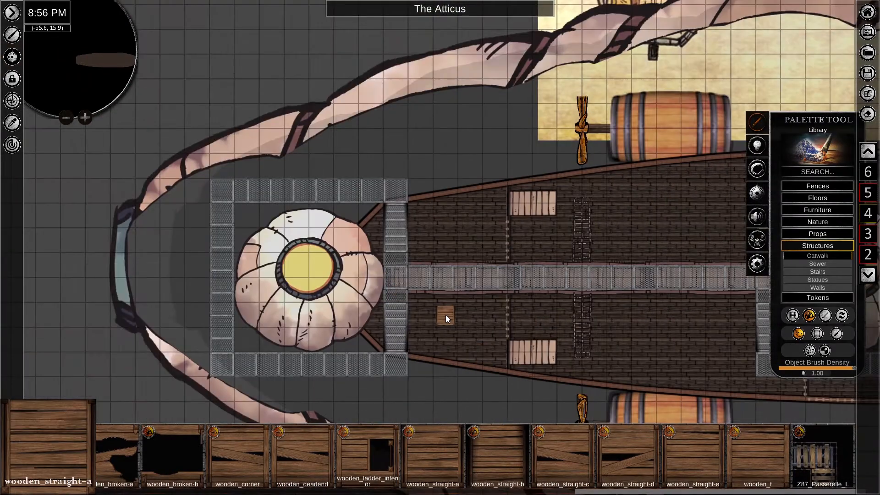
Try to draw a wooden_straight-a path on the deck beside the leftmost balloon.
left_click(825, 315)
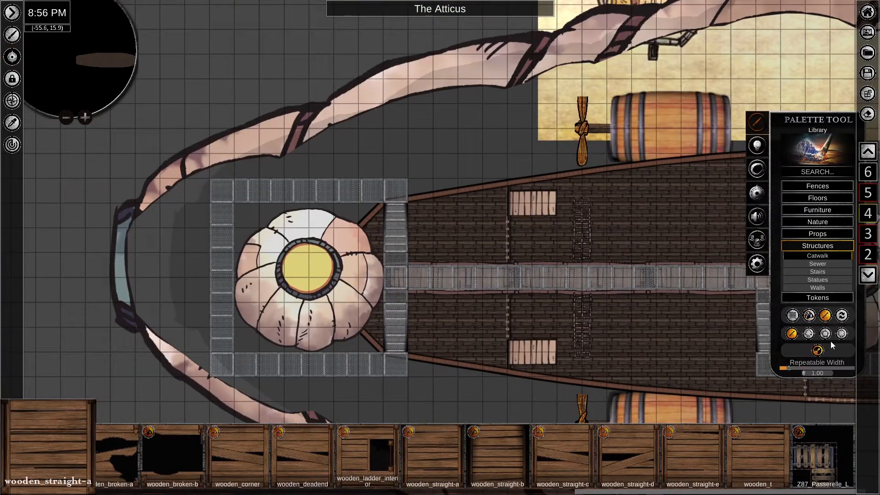
scroll(454, 320, "up", 5)
mouse_move(370, 296)
left_mouse_down()
mouse_move(413, 357)
mouse_move(452, 296)
left_mouse_up()
left_click_drag(531, 256, 530, 377)
left_click(825, 315)
key("Delete")
left_click(825, 315)
Place a single wooden_straight-a piece on the deck and scale it up to the catwalk width.
left_click(411, 294)
left_click_drag(409, 227, 406, 241)
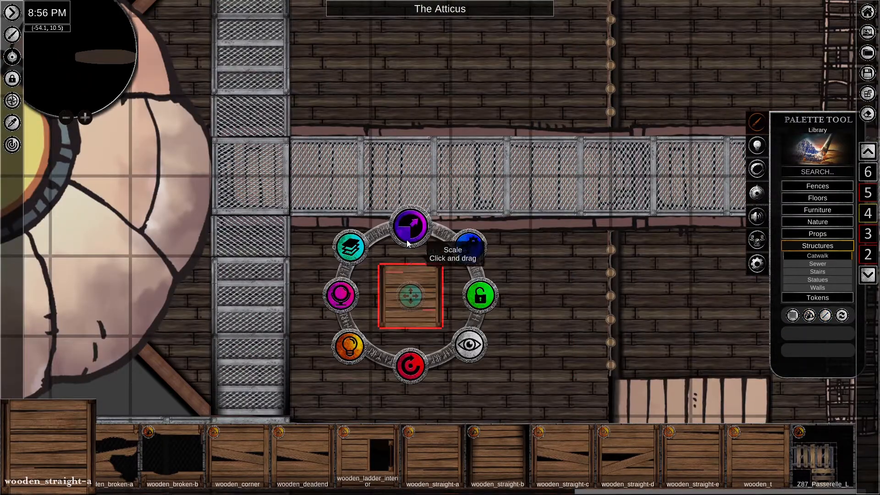
scroll(414, 370, "down", 5)
middle_click_drag(415, 371, 446, 315)
Move the wooden_straight-a piece onto the lower crosswise catwalk beside the leftmost balloon and paste copies along it.
left_click(446, 291)
left_click_drag(447, 291, 382, 268)
key("ctrl+c")
key("ctrl+v")
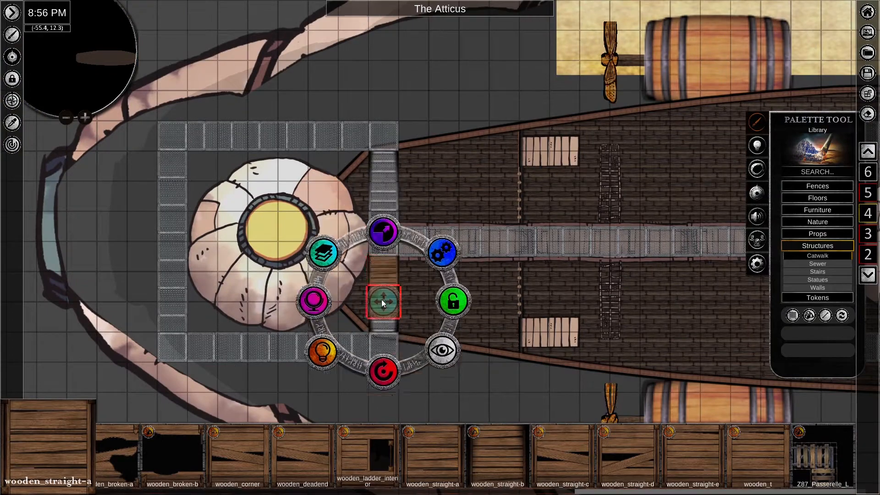
key("ctrl+v")
key("ctrl+v")
key("Delete")
Place a wooden_t piece on the deck beside the wooden catwalk and scale it to the catwalk width.
left_click(758, 457)
scroll(408, 279, "up", 3)
scroll(433, 296, "up", 5)
left_click(471, 310)
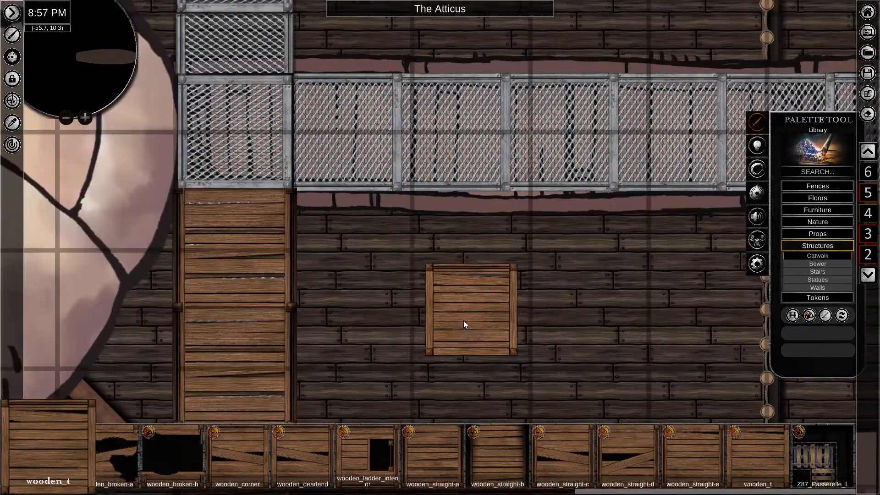
scroll(463, 320, "up", 3)
left_click(393, 264)
left_click_drag(393, 194, 393, 189)
Fine-tune the upper wooden_straight-a piece's scale and replace the pieces below it with copies of it.
middle_click_drag(285, 280, 506, 275)
left_click(256, 298)
middle_click_drag(257, 297, 350, 211)
left_click(320, 104)
middle_click_drag(313, 122, 359, 223)
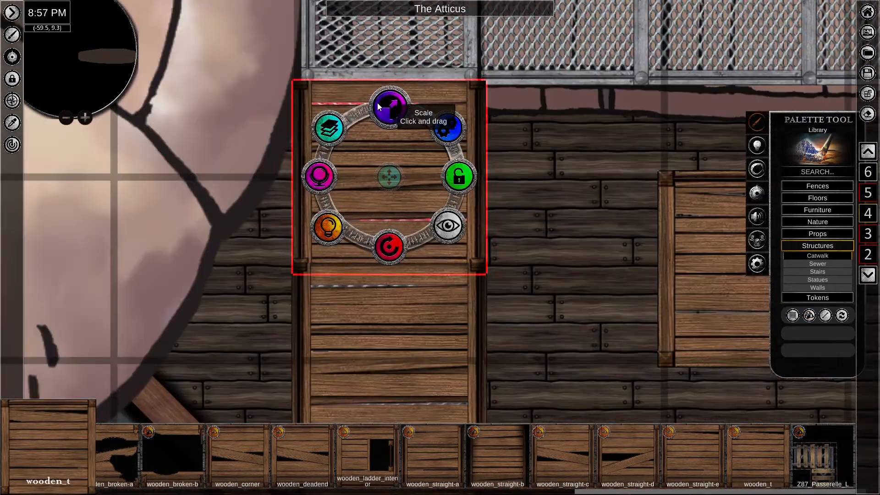
left_click_drag(378, 103, 379, 99)
middle_click_drag(448, 403, 414, 74)
key("Delete")
left_click(354, 75)
key("ctrl+v")
scroll(505, 298, "down", 3)
scroll(505, 298, "down", 4)
Rotate the wooden_t piece a quarter turn and set it on the junction with the centreline catwalk.
left_click(579, 177)
left_click_drag(579, 246, 649, 197)
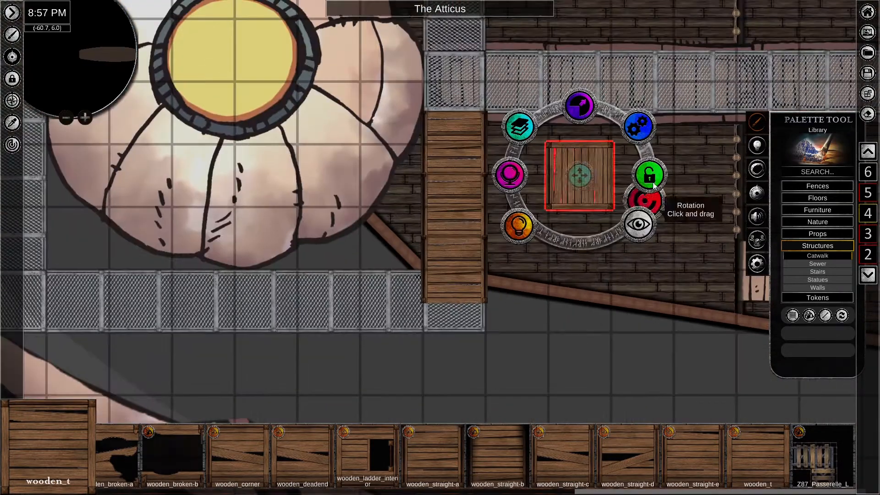
left_click_drag(579, 177, 454, 82)
Copy the wooden straight pieces onto the crosswise catwalk on the opposite side of the wooden_t junction.
left_click(556, 177)
left_click(463, 230, "shift")
key("ctrl+v")
middle_click_drag(598, 22, 576, 99)
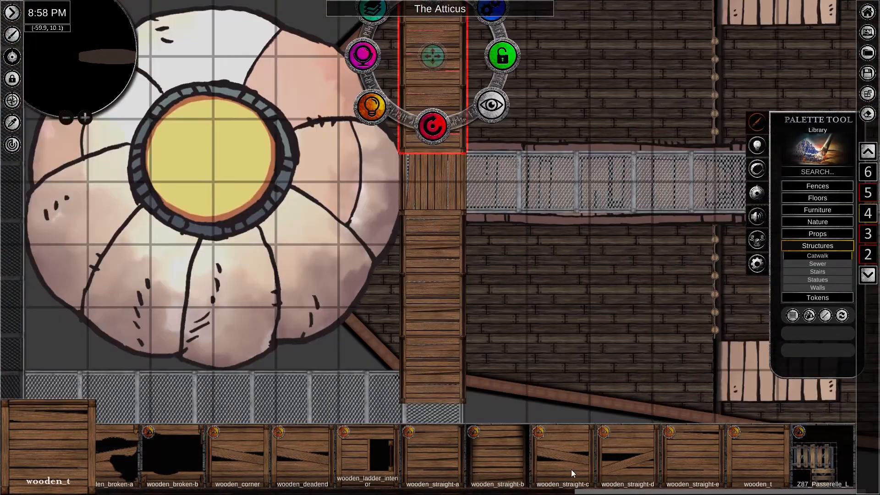
Place a wooden_corner piece on the deck beside the junction and scale it up towards the catwalk width.
left_click(250, 454)
left_click(558, 275)
scroll(600, 281, "up", 6)
left_click_drag(430, 173, 431, 147)
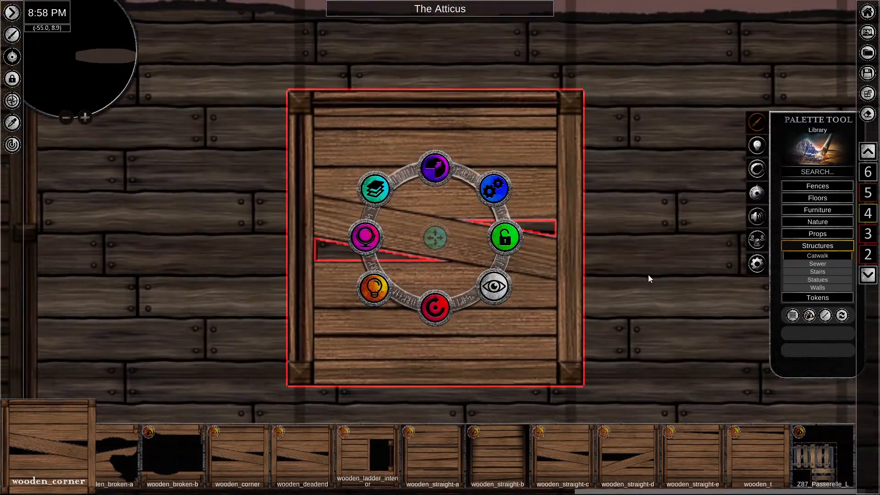
Copy the wooden_corner piece onto the end of the crosswise catwalk and fit it to the catwalk's width.
scroll(696, 334, "down", 6)
key("ctrl+c")
key("ctrl+v")
left_click_drag(579, 190, 520, 56)
left_click_drag(529, 125, 463, 55)
mouse_move(531, 55)
left_mouse_down()
mouse_move(635, 62)
mouse_move(527, 79)
mouse_move(531, 55)
left_mouse_up()
left_click(637, 75)
left_click(556, 124)
left_click(531, 84)
Paste the end piece onto the opposite end of the crosswise catwalk and delete the spare piece.
middle_click_drag(547, 77, 531, 49)
key("ctrl+v")
middle_click_drag(534, 248, 523, 107)
left_click(497, 236)
left_click(619, 147)
key("Delete")
scroll(595, 133, "down", 4)
middle_click_drag(577, 146, 510, 177)
scroll(510, 176, "down", 2)
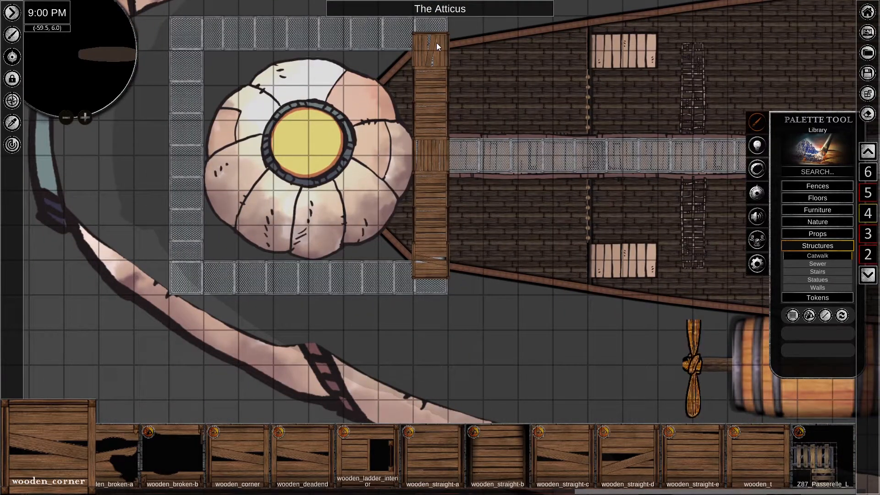
Replace the crosswise catwalk's end piece with a wooden_deadend piece.
left_click(367, 454)
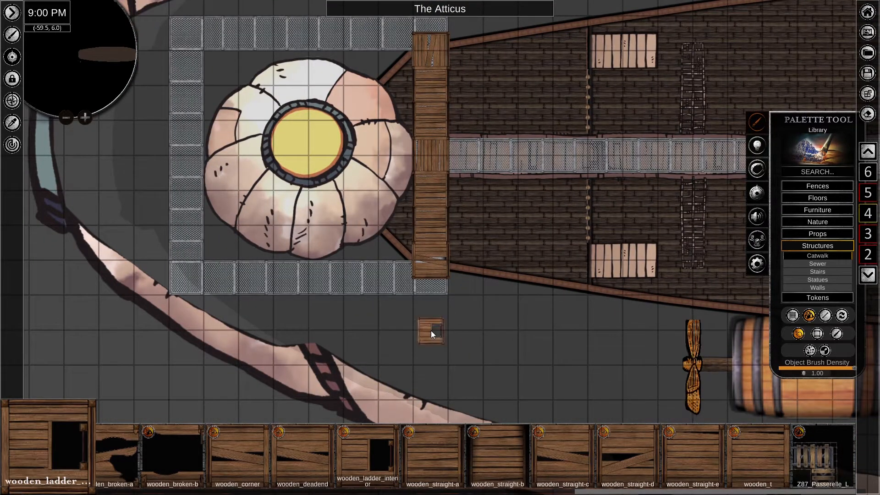
right_click(431, 330)
middle_click_drag(598, 252, 475, 294)
left_click(308, 94)
left_click(303, 453)
left_click(842, 316)
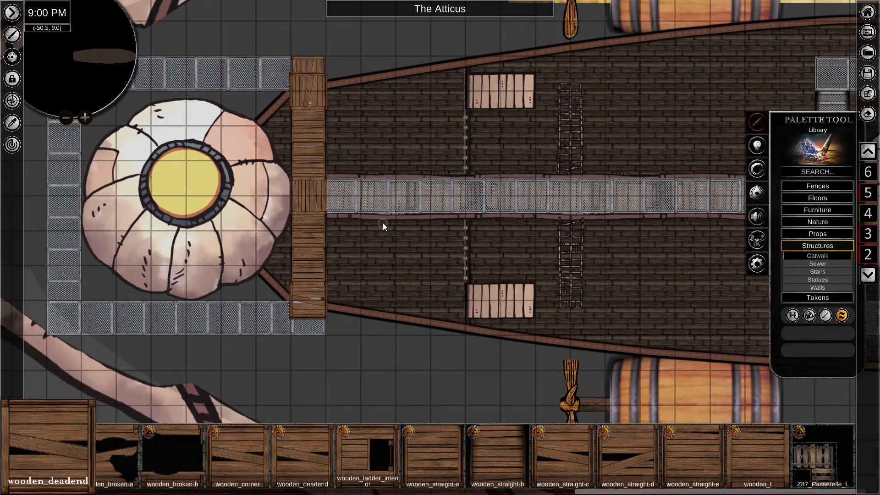
right_click(383, 223)
Group the metal catwalk strips that frame the balloon at the stern.
left_click(308, 65)
left_click(277, 68, "shift")
middle_click_drag(277, 68, 435, 84)
left_click(221, 275, "shift")
left_click(390, 334, "shift")
left_click(472, 346, "shift")
left_click(413, 211)
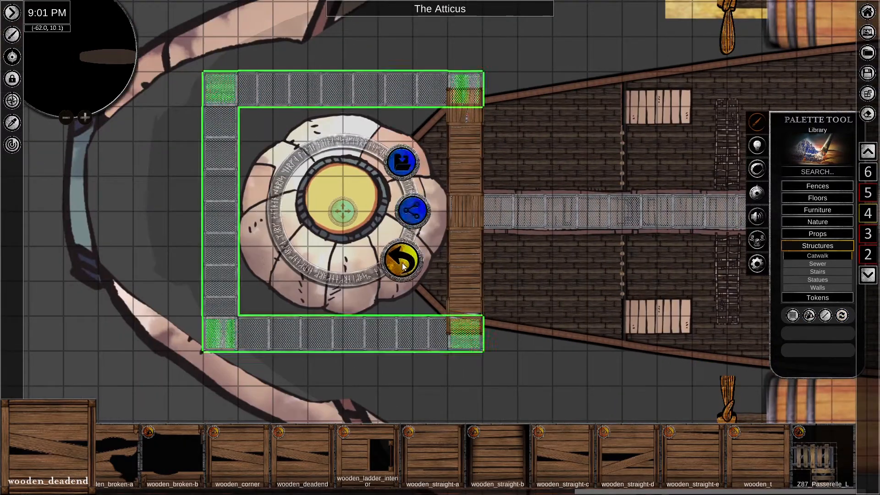
right_click(415, 206)
Refit the wooden end pieces at both ends of the crosswise catwalk beside the balloon.
left_click(468, 316)
scroll(466, 341, "up", 5)
left_click(457, 251)
middle_click_drag(620, 133, 596, 389)
left_click(518, 111)
left_click(413, 202)
middle_click_drag(545, 198, 596, 318)
scroll(596, 318, "down", 6)
Select all wooden pieces of the crosswise catwalk together and move them down to level 3.
left_click(427, 130)
left_click(427, 158, "shift")
left_click_drag(396, 133, 430, 292)
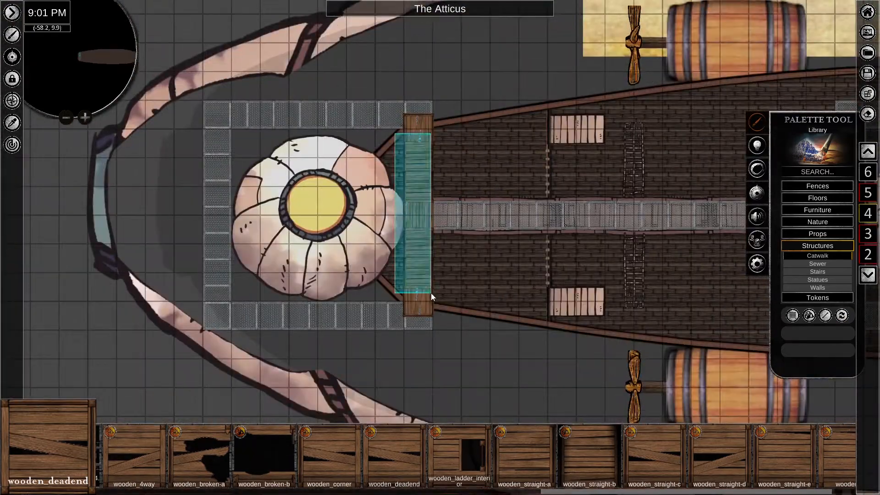
left_click(427, 299)
left_click(430, 272, "shift")
left_click(431, 243, "shift")
left_click(429, 216, "shift")
left_click(426, 130, "shift")
left_click_drag(419, 214, 436, 223)
left_click(357, 166)
left_click(319, 286)
left_click(573, 296)
left_click(407, 194)
Place a copy of the wooden crosswise catwalk across the middle of the level 3 deck.
middle_click_drag(560, 254, 388, 263)
scroll(629, 471, "up", 3)
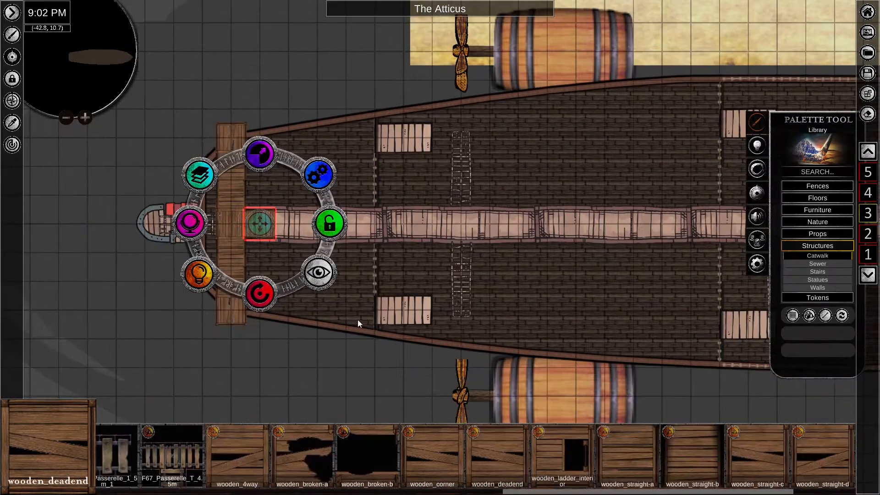
double_click(231, 138)
left_click_drag(231, 223, 577, 232)
middle_click_drag(576, 233, 264, 222)
left_click_drag(263, 222, 381, 200)
left_click(259, 202)
left_click(200, 153)
Place another copy of the wooden crosswise catwalk across the deck near the bow.
middle_click_drag(642, 206, 302, 199)
left_click(338, 275)
left_click(136, 202)
left_click(137, 273)
left_click(136, 132)
left_click(370, 302)
left_click(372, 293)
left_click_drag(372, 224, 685, 223)
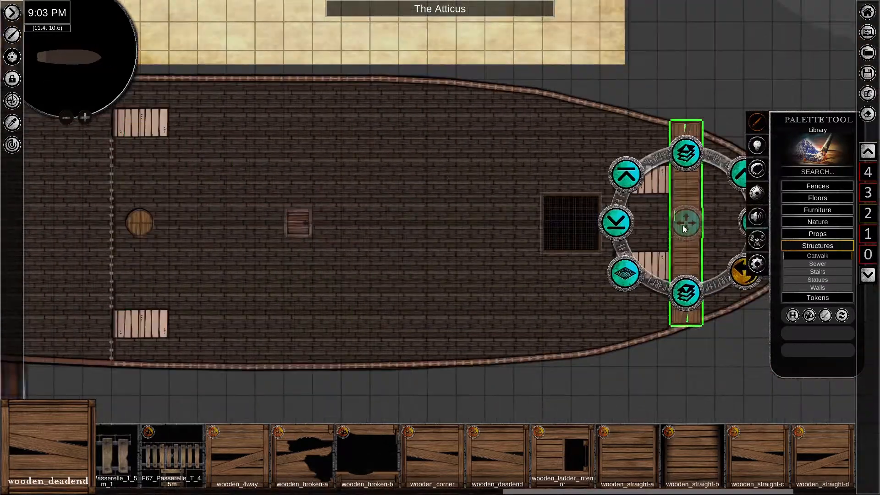
Set the bow crosswise catwalk on level 3 and check its fit against the hull railing.
middle_click_drag(684, 226, 439, 234)
left_click(499, 279)
left_click_drag(440, 162, 439, 128)
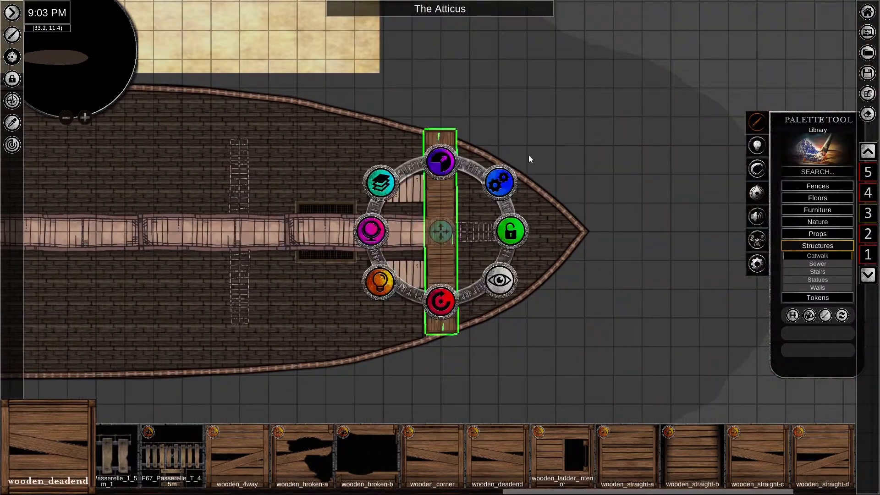
left_click(529, 156)
scroll(458, 344, "up", 5)
left_click(418, 283)
left_click(419, 218)
left_click(418, 151)
middle_click_drag(439, 103, 463, 242)
left_click(443, 227)
left_click(443, 94)
left_click(452, 173)
middle_click_drag(304, 103, 444, 265)
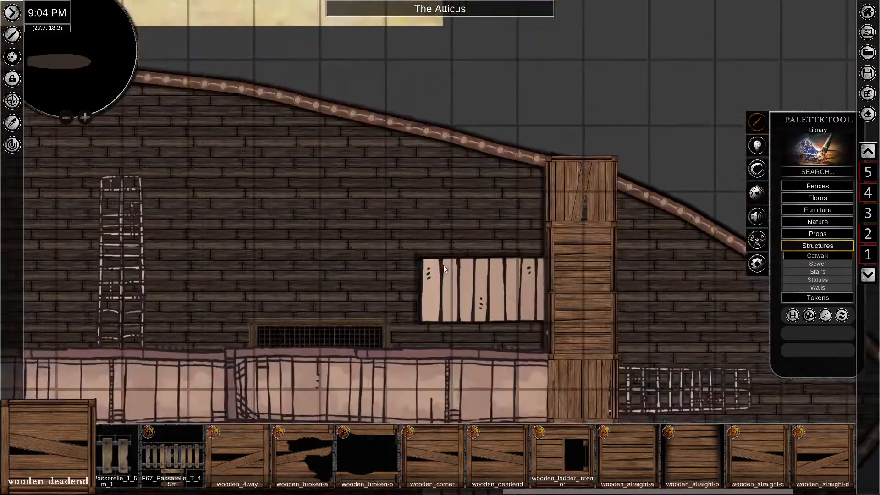
Place copies of the deck's rope ladder at both outer ends of the bow crosswise catwalk.
scroll(440, 261, "down", 5)
middle_click_drag(265, 230, 445, 248)
left_click(445, 252)
left_click_drag(444, 251, 652, 151)
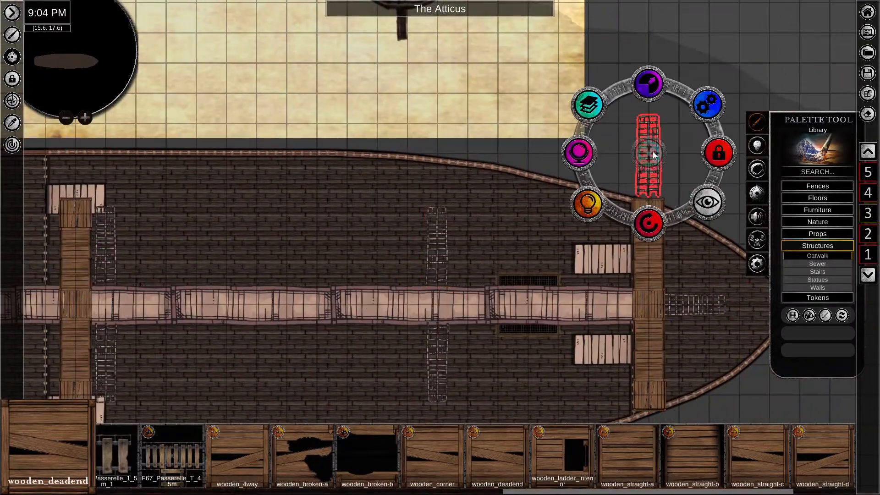
left_click(653, 151)
middle_click_drag(647, 182, 462, 106)
left_click(463, 85)
left_click_drag(464, 5, 464, 133)
left_click_drag(465, 76, 464, 379)
Group the two bow rope ladders and paste copies at the ends of the middle and stern crosswise catwalks.
middle_click_drag(489, 340, 618, 202)
scroll(619, 202, "down", 4)
left_click(572, 43, "shift")
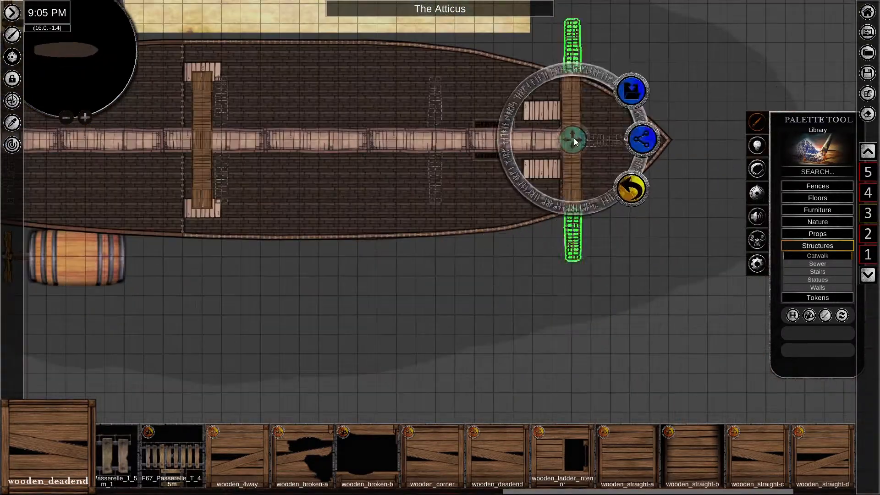
key("ctrl+v")
middle_click_drag(206, 139, 550, 151)
key("ctrl+v")
Delete the two old rope ladders on the deck beside the middle crosswise catwalk.
middle_click_drag(508, 230, 292, 266)
left_click(349, 149)
left_click(354, 241, "shift")
key("Delete")
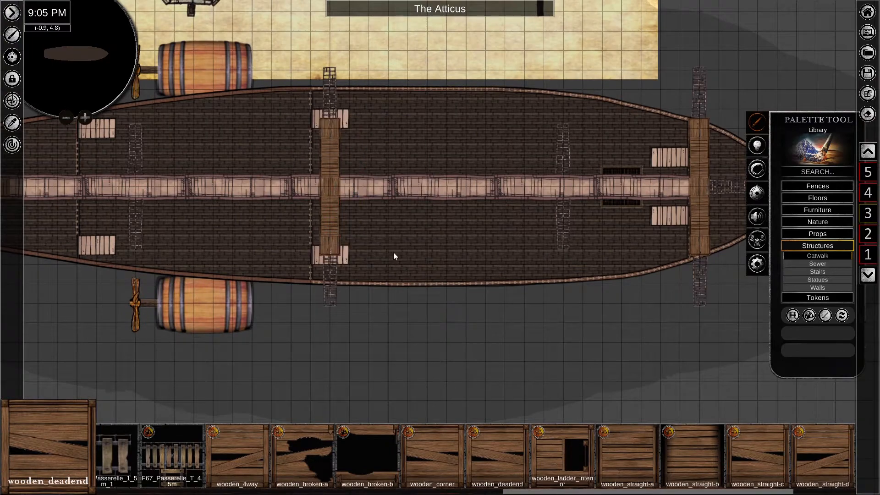
scroll(340, 313, "up", 10)
left_click(273, 197)
middle_click_drag(384, 78, 413, 209)
scroll(413, 209, "down", 3)
left_click(398, 207)
scroll(398, 207, "down", 10)
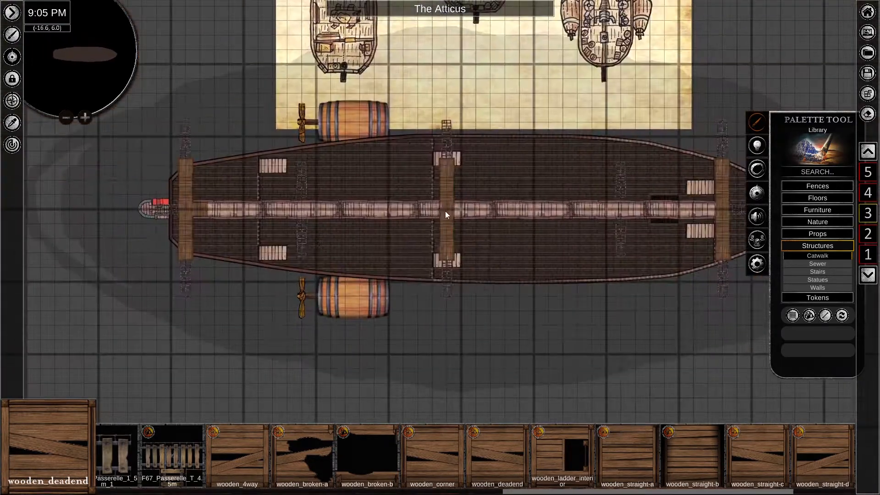
Paste a row of wooden straight pieces along the centreline walkway, starting from the stern crosswise catwalk.
scroll(486, 250, "up", 6)
left_click(237, 456)
middle_click_drag(365, 208, 600, 279)
left_click(600, 279)
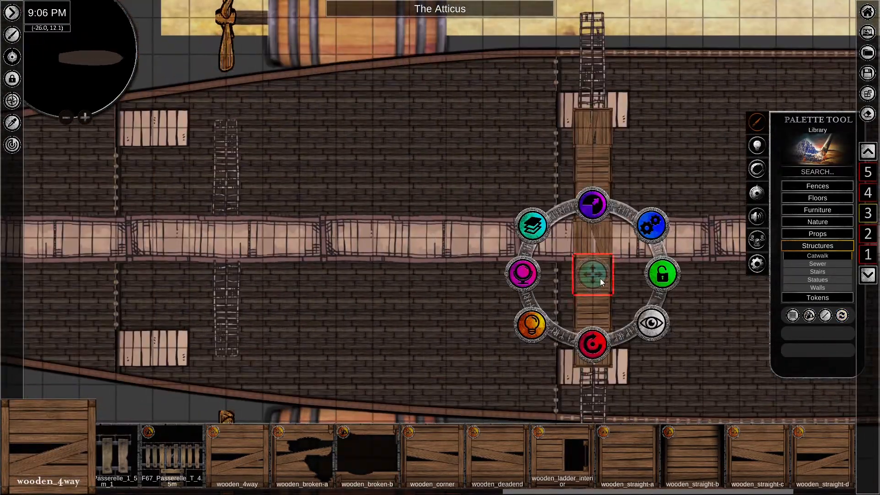
key("ctrl+c")
middle_click_drag(242, 248, 524, 254)
key("ctrl+v")
left_click_drag(525, 254, 250, 248)
key("ctrl+v")
key("ctrl+v")
key("ctrl+v")
key("ctrl+v")
key("ctrl+v")
key("ctrl+v")
key("ctrl+v")
key("ctrl+v")
key("ctrl+v")
key("ctrl+v")
Extend the wooden row to the middle crosswise catwalk and delete the old pale plank walkway.
middle_click_drag(623, 245, 394, 250)
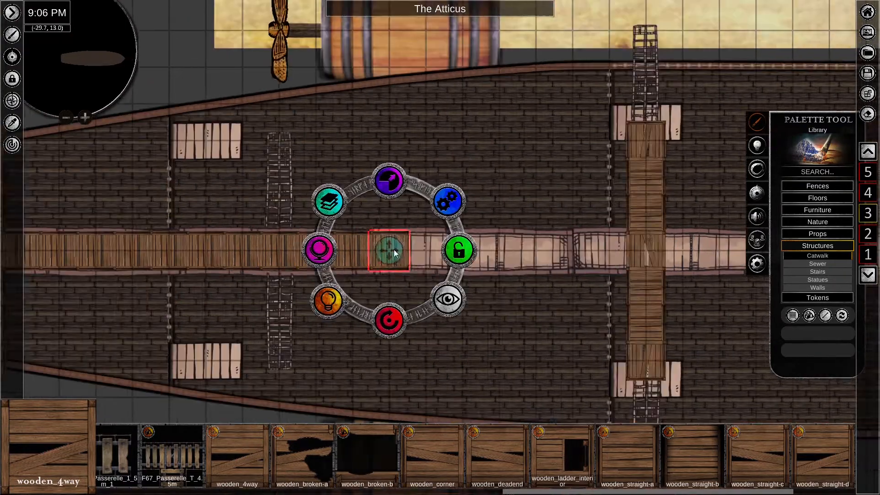
key("ctrl+v")
key("ctrl+v")
key("ctrl+v")
key("ctrl+v")
key("ctrl+v")
key("ctrl+v")
middle_click_drag(616, 255, 343, 257)
left_click(509, 256)
key("Delete")
Copy the finished wooden centreline run forward from the middle crosswise catwalk and fill the remaining gap to the bow catwalk.
scroll(529, 354, "down", 3)
middle_click_drag(154, 312, 296, 312)
left_click_drag(517, 276, 110, 236)
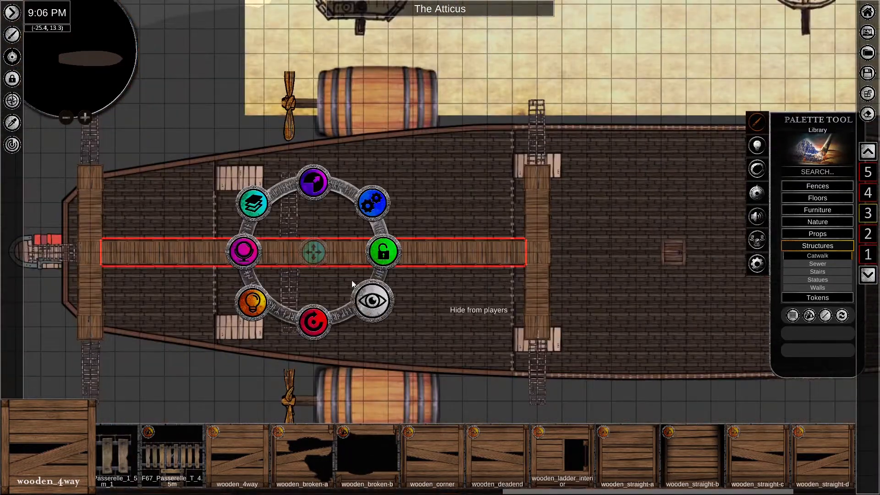
key("ctrl+c")
middle_click_drag(692, 275, 278, 272)
key("ctrl+v")
left_click_drag(402, 257, 525, 258)
left_click(545, 252)
key("ctrl+c")
key("ctrl+v")
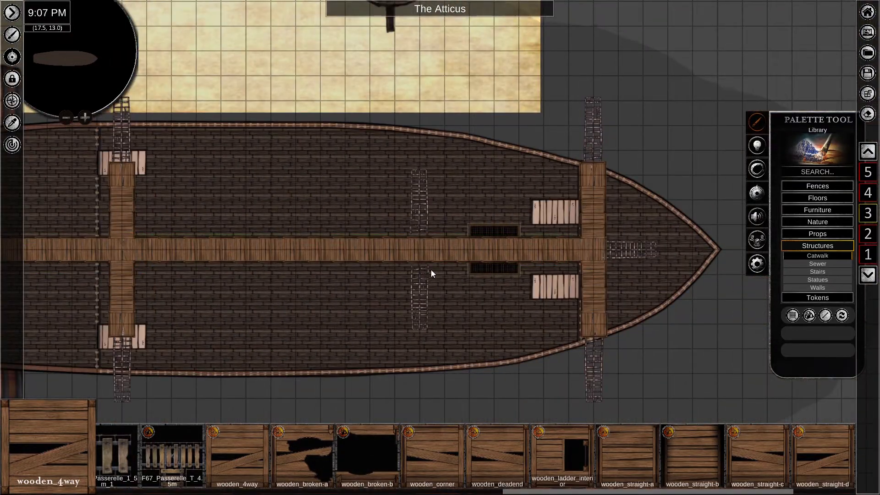
Replace the bow crosswise catwalk piece just below the centreline junction with wooden_broken-a.
middle_click_drag(431, 270, 416, 248)
left_click(308, 451)
left_click(578, 259)
Replace scattered pieces of the centreline catwalk with wooden_straight-e.
scroll(703, 468, "down", 3)
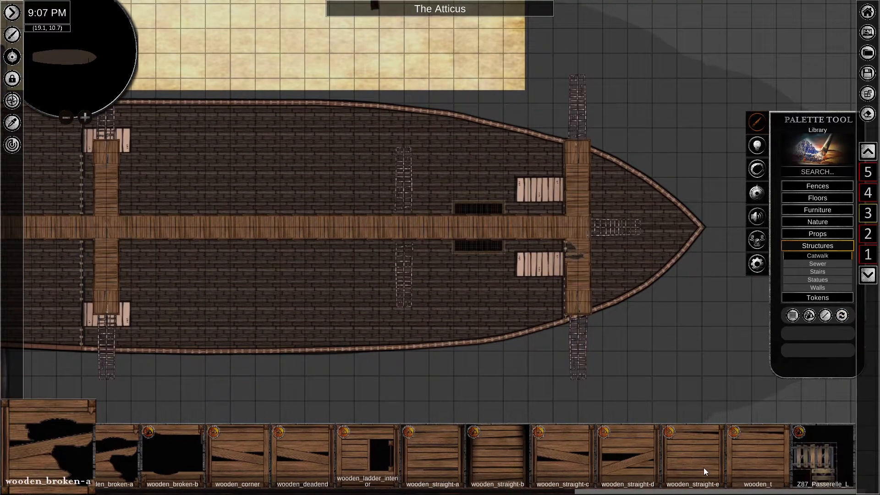
left_click(703, 468)
left_click(404, 227)
left_click(284, 227)
middle_click_drag(55, 236, 383, 259)
Replace scattered pieces of the centreline and bow crosswise catwalks with wooden_straight-d, wooden_t and wooden_straight-c.
left_click(615, 468)
middle_click_drag(229, 229, 506, 244)
middle_click_drag(665, 238, 108, 228)
left_click(756, 461)
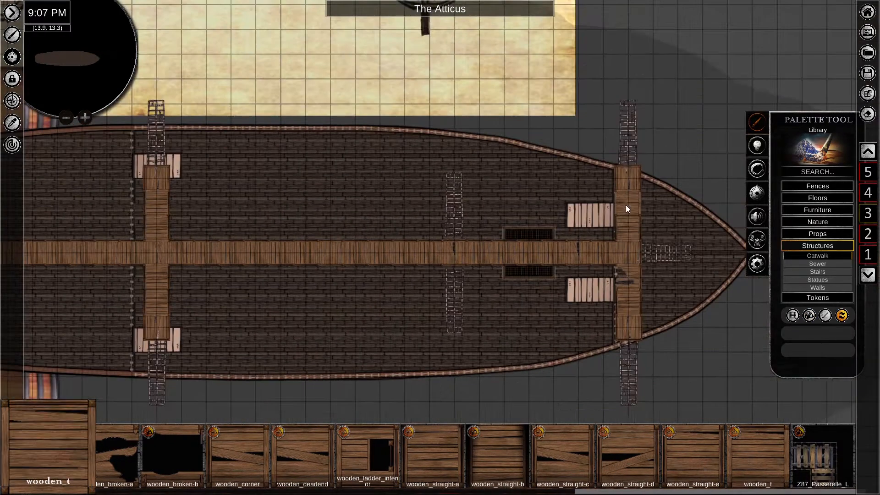
left_click(254, 253)
left_click(54, 252)
left_click(563, 461)
left_click(627, 205)
middle_click_drag(213, 257, 621, 256)
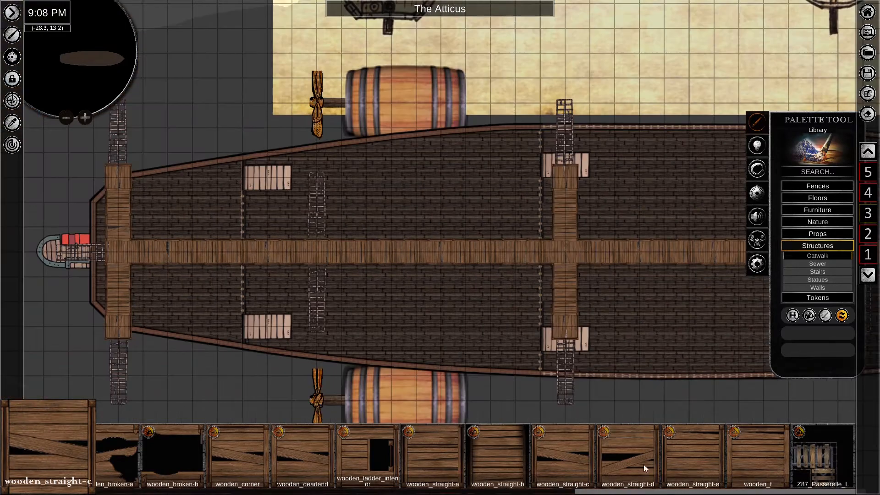
Select the stern, middle and bow crosswise catwalks together with the centreline, group them and lock them.
scroll(297, 313, "down", 5)
left_click(211, 294)
left_click(427, 263, "shift")
left_click(486, 283, "shift")
left_click(653, 298, "shift")
key("ctrl+g")
left_click(504, 283)
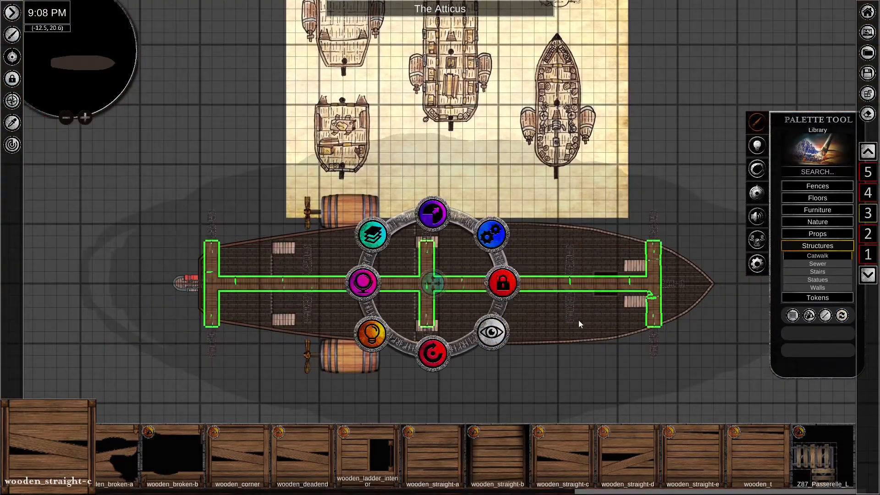
left_click(653, 341)
left_click(491, 234)
left_click(501, 283)
left_click(502, 282)
left_click(683, 346)
Adjust the layering of the rope ladders at the lower ends of the middle and stern crosswise catwalks.
left_click(867, 275)
left_click(867, 152)
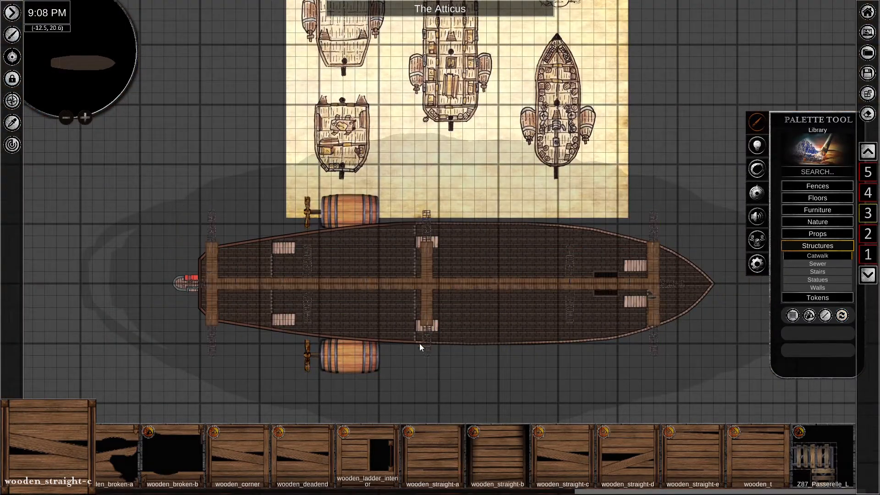
left_click(425, 344)
left_click(508, 283)
left_click(427, 343)
left_click(365, 293)
left_click(366, 293)
left_click(427, 342)
left_click(212, 342)
left_click(150, 293)
scroll(427, 355, "up", 3)
Select all the rope ladders around the catwalks together and lock them.
left_click(419, 332)
left_click(102, 328, "shift")
left_click(102, 158, "shift")
left_click(418, 155, "shift")
middle_click_drag(405, 136, 202, 132)
left_click(550, 154, "shift")
left_click(551, 323, "shift")
left_click(344, 250, "shift")
left_click(593, 281)
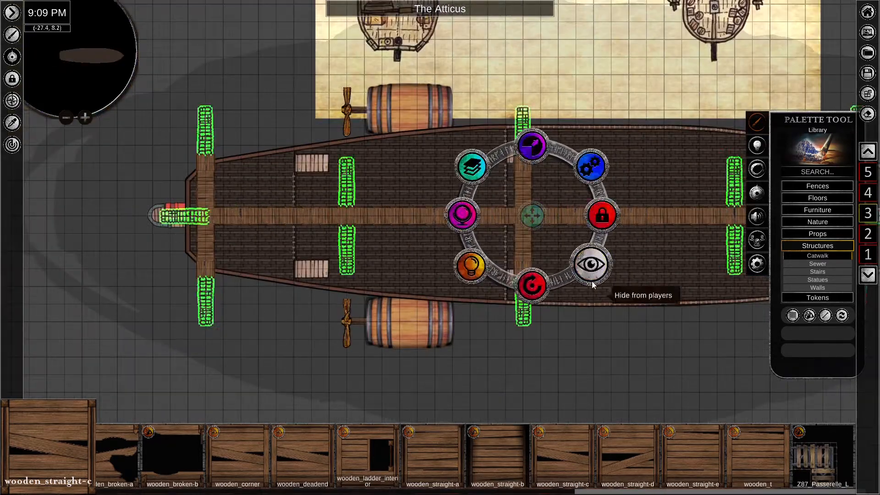
On level 2, unlock the rope ladder beside the hull amidships, move it onto the deck and delete it.
key("Page_Down")
right_click_drag(504, 317, 515, 312)
left_click(534, 299)
left_click(607, 299)
left_click_drag(535, 297, 326, 205)
key("Delete")
Try placing a wooden_catwalk_ladder beside the stern mast on level 2, then delete it.
left_click(825, 211)
left_click(817, 252)
left_click(128, 456)
scroll(236, 217, "up", 10)
left_click(220, 169)
left_click_drag(220, 169, 202, 169)
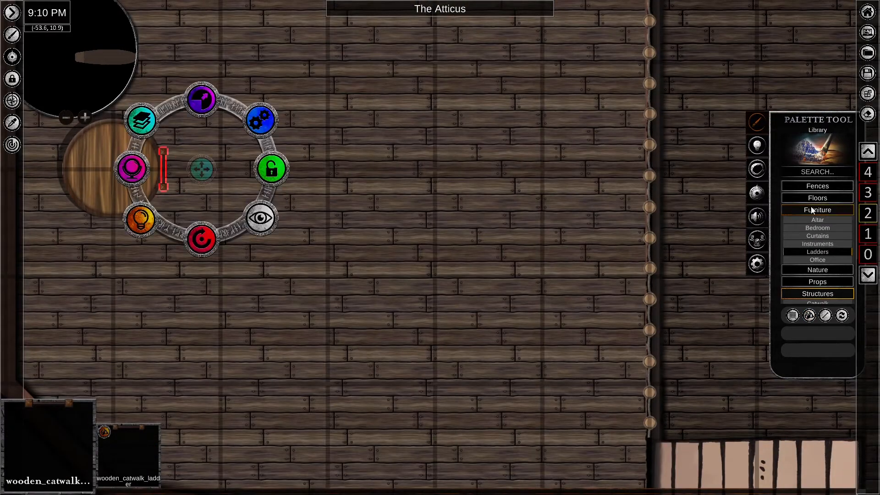
key("Delete")
Search the asset library for ladder pieces.
left_click(818, 172)
type("ladder")
left_click(818, 210)
scroll(184, 170, "down", 5)
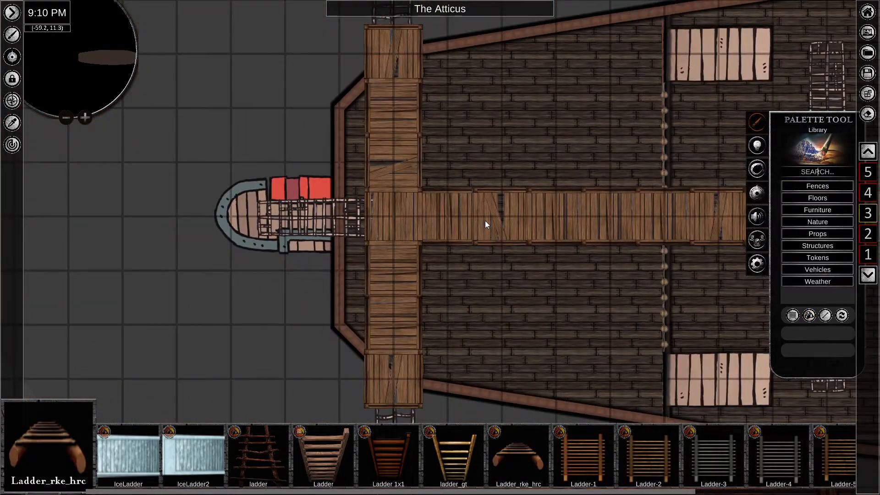
left_click(485, 221)
scroll(485, 221, "up", 5)
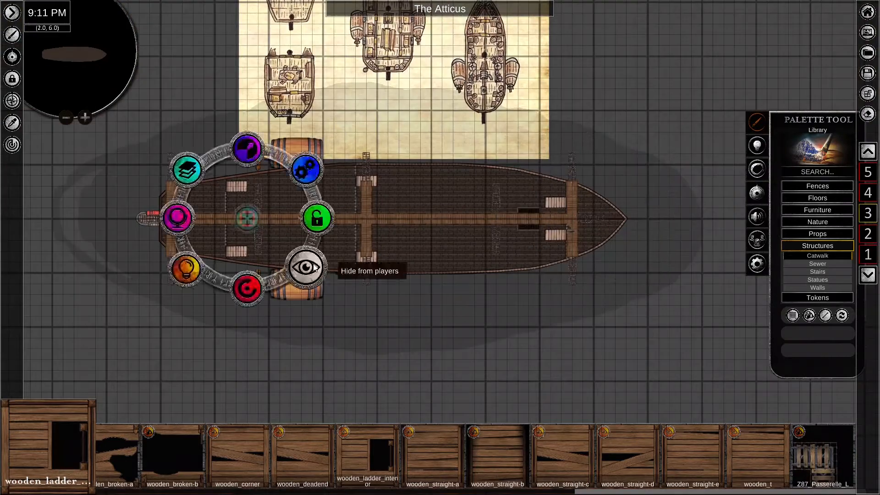
Select the stern, middle, bow and centreline catwalk pieces on level 3 and lock them.
left_click_drag(162, 189, 522, 255)
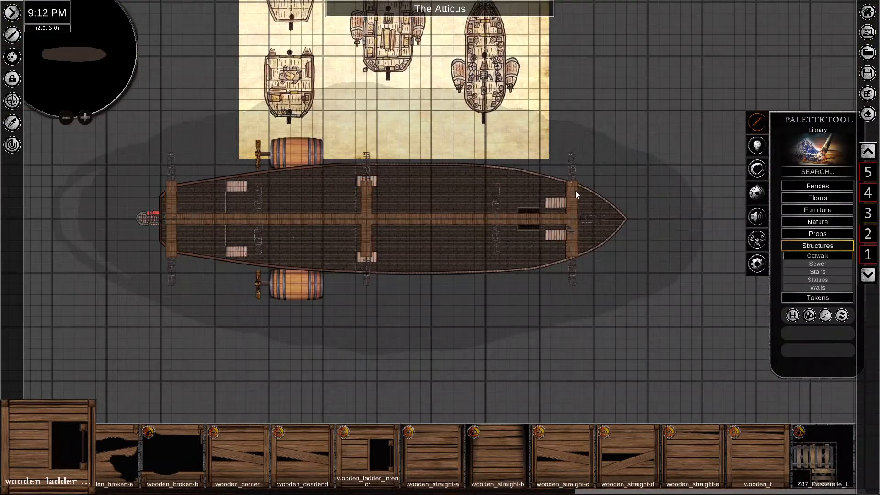
left_click_drag(574, 190, 504, 245)
left_click_drag(358, 189, 487, 255)
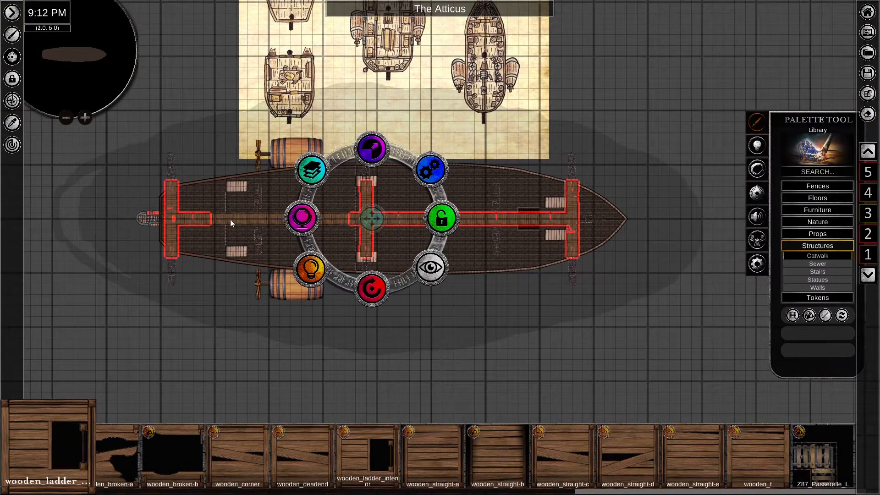
left_click(442, 218)
left_click_drag(136, 153, 612, 294)
Switch the asset library to Arkenforge and place an Obelisk pillar on the stern part of level 3.
left_click(868, 275)
scroll(189, 237, "up", 8)
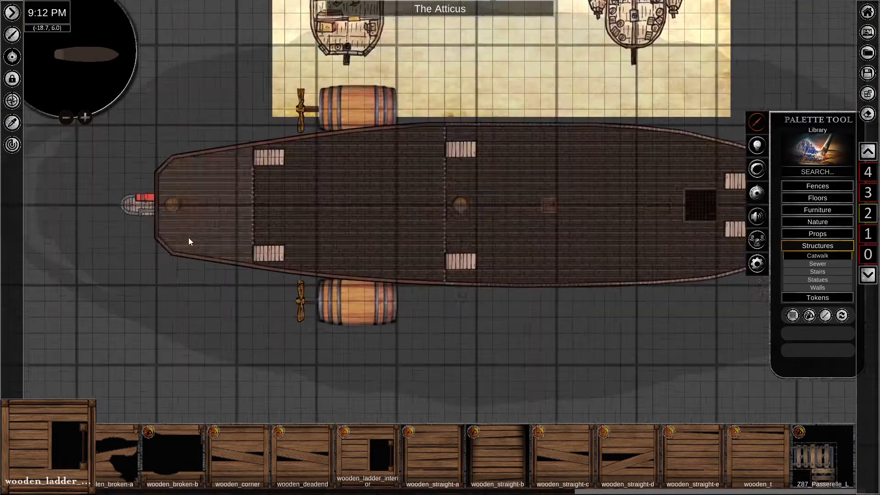
left_click(868, 152)
left_click(818, 149)
left_click(348, 184)
left_click(821, 282)
scroll(819, 282, "down", 4)
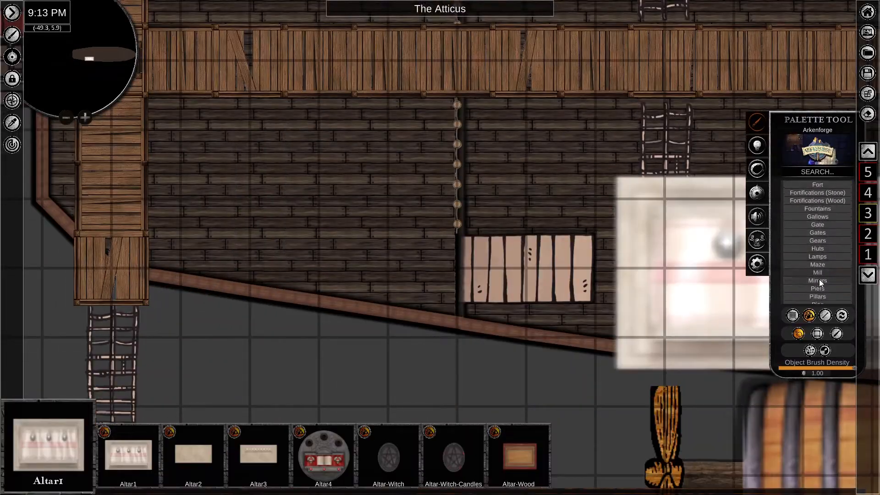
left_click(818, 262)
left_click(523, 464)
left_click(232, 198)
Move the obelisk onto an edge post of the stern crosswise catwalk and resize it to fit.
scroll(232, 202, "up", 3)
left_click(458, 227)
left_click_drag(460, 227, 294, 281)
scroll(336, 323, "up", 5)
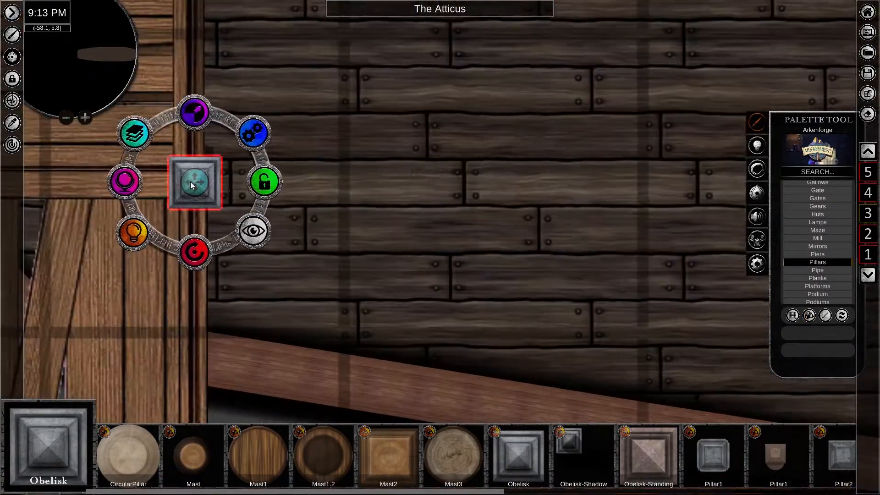
left_click_drag(191, 182, 306, 191)
left_click_drag(306, 123, 300, 83)
left_click(235, 232)
left_click(233, 229)
scroll(440, 275, "down", 4)
left_click(321, 248)
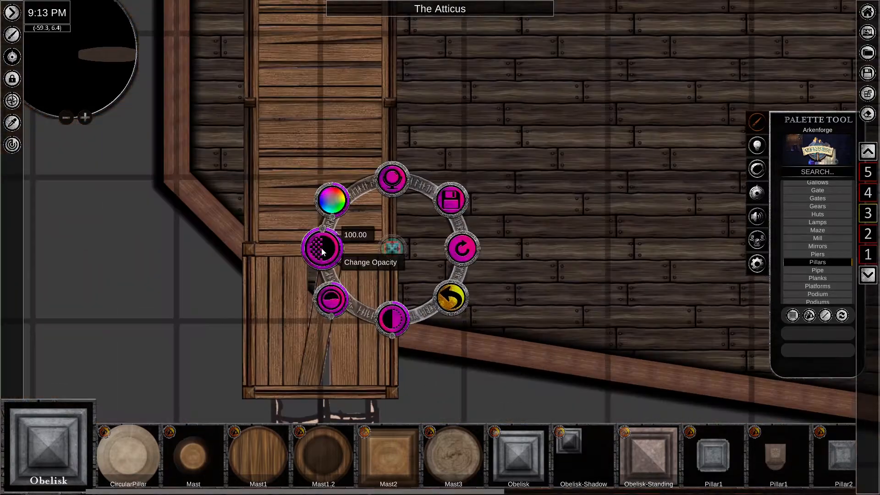
left_click(321, 249)
left_click(394, 271)
Copy the obelisk onto the neighbouring and opposite posts of the stern crosswise catwalk's lower arm.
key("ctrl+v")
left_click_drag(392, 249, 391, 381)
left_click_drag(248, 393, 248, 249)
left_click(392, 248, "shift")
middle_click_drag(330, 97, 363, 324)
key("ctrl+v")
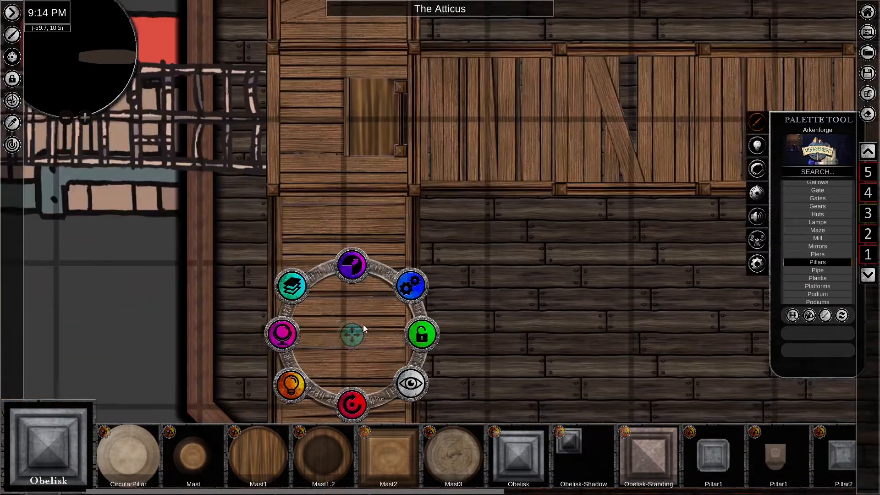
key("ctrl+v")
Align the obelisks with the posts and paste the pair past the centreline junction along the upper arm.
middle_click_drag(472, 352, 489, 205)
scroll(450, 175, "up", 4)
left_click_drag(418, 178, 419, 208)
scroll(403, 230, "down", 5)
middle_click_drag(334, 272, 329, 286)
key("ctrl+v")
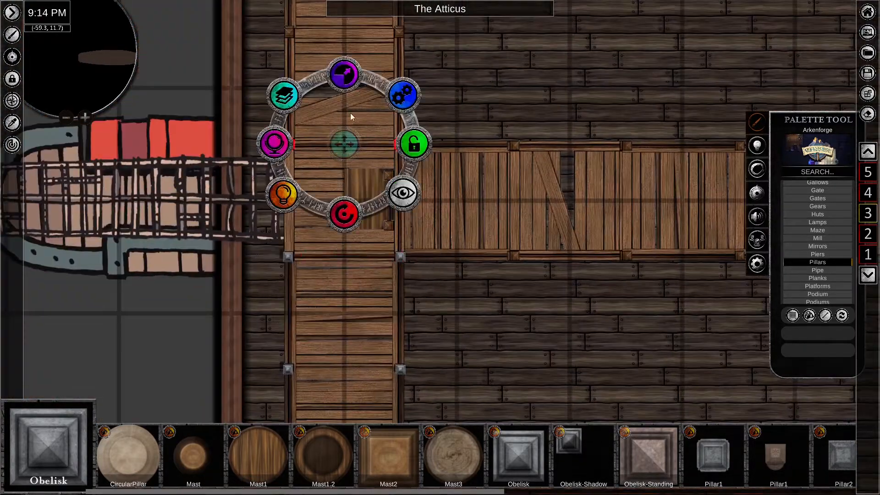
middle_click_drag(350, 113, 395, 311)
key("ctrl+v")
Copy the obelisks at the stern junction and paste them along the aft part of the centreline catwalk.
middle_click_drag(388, 229, 260, 36)
left_click_drag(191, 134, 330, 275)
key("ctrl+c")
key("ctrl+v")
middle_click_drag(650, 206, 257, 202)
key("ctrl+v")
middle_click_drag(550, 206, 159, 201)
key("ctrl+v")
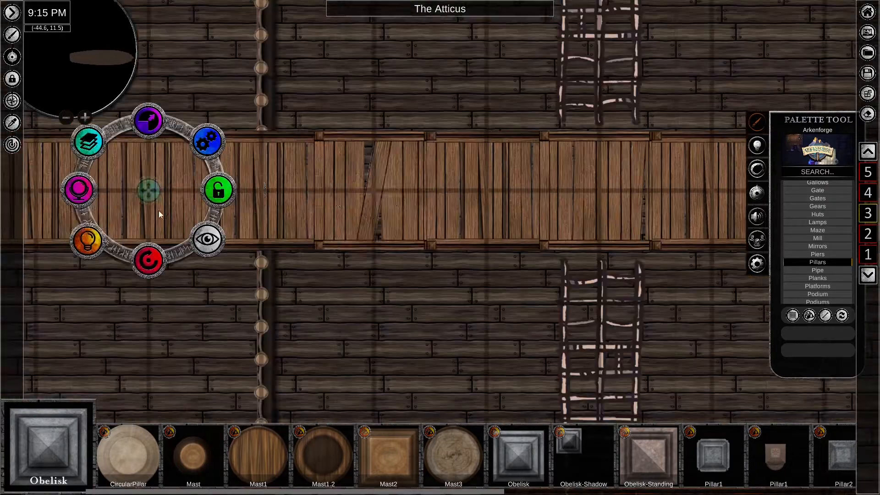
key("ctrl+v")
key("ctrl+v")
Continue pasting obelisks along the centreline posts up to the middle crosswise catwalk.
middle_click_drag(651, 198, 107, 200)
key("ctrl+v")
key("ctrl+v")
key("ctrl+v")
key("ctrl+v")
middle_click_drag(706, 235, 78, 230)
key("ctrl+v")
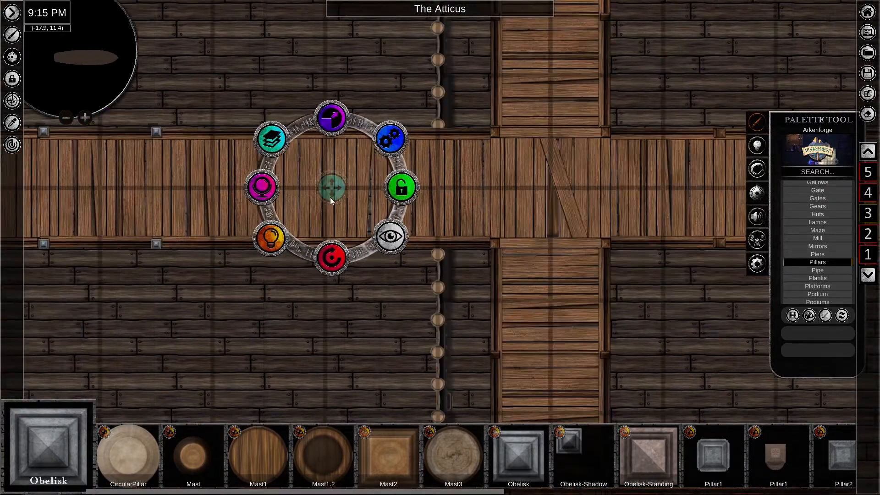
key("ctrl+v")
Duplicate the aft centreline run of obelisks forward of the middle crosswise catwalk and fill the remaining posts to the bow.
middle_click_drag(562, 346, 320, 339)
scroll(321, 339, "down", 5)
middle_click_drag(121, 314, 424, 315)
left_click_drag(119, 194, 621, 277)
middle_click_drag(567, 291, 29, 287)
key("ctrl+v")
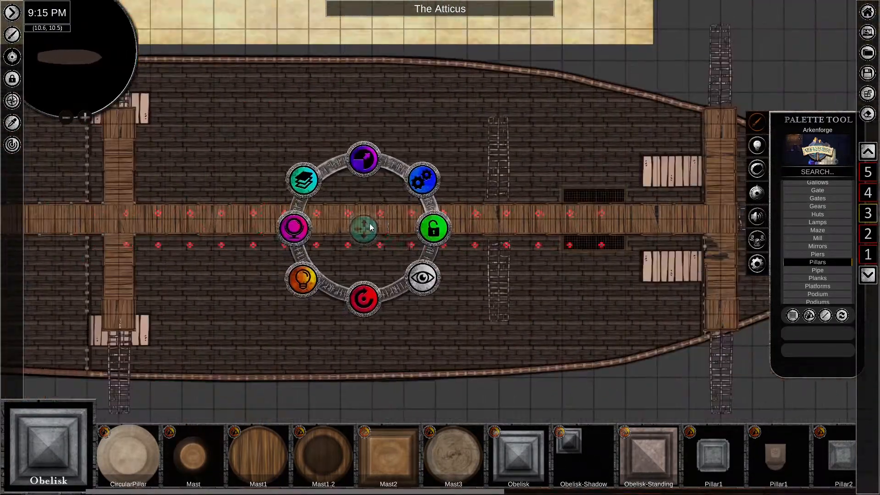
scroll(440, 229, "up", 5)
middle_click_drag(707, 181, 194, 189)
key("ctrl+v")
key("ctrl+v")
Copy the set of obelisks at the bow junction onto the posts of both bow crosswise catwalk arms.
left_click_drag(440, 167, 539, 268)
key("ctrl+v")
middle_click_drag(498, 337, 433, 159)
middle_click_drag(434, 69, 412, 340)
key("ctrl+v")
key("ctrl+v")
Paste obelisks onto the posts of the middle crosswise catwalk's lower and upper arms.
middle_click_drag(184, 298, 687, 228)
key("ctrl+v")
key("ctrl+v")
key("ctrl+v")
middle_click_drag(382, 360, 384, 270)
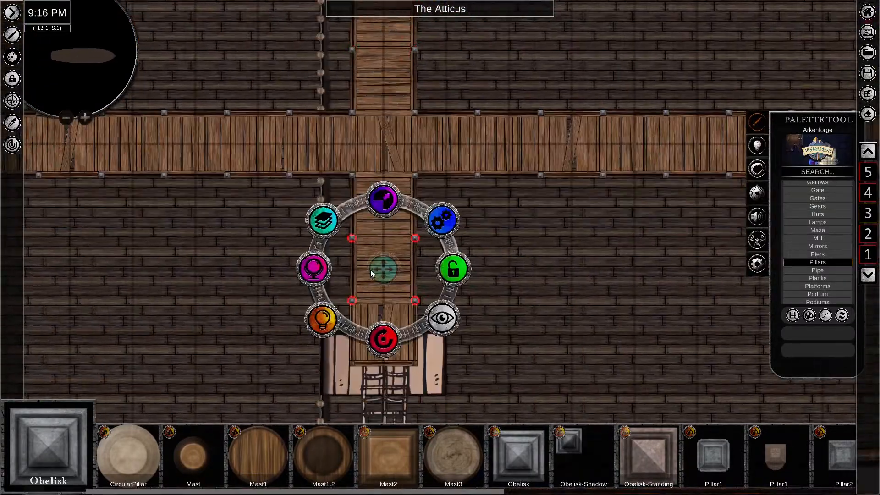
middle_click_drag(380, 138, 350, 377)
key("ctrl+v")
Select all the obelisks across the catwalks and set their opacity to 0.
scroll(351, 220, "down", 5)
left_click_drag(94, 153, 708, 287)
left_click(333, 215)
right_click(333, 215)
type("0")
key("Return")
left_click(122, 237)
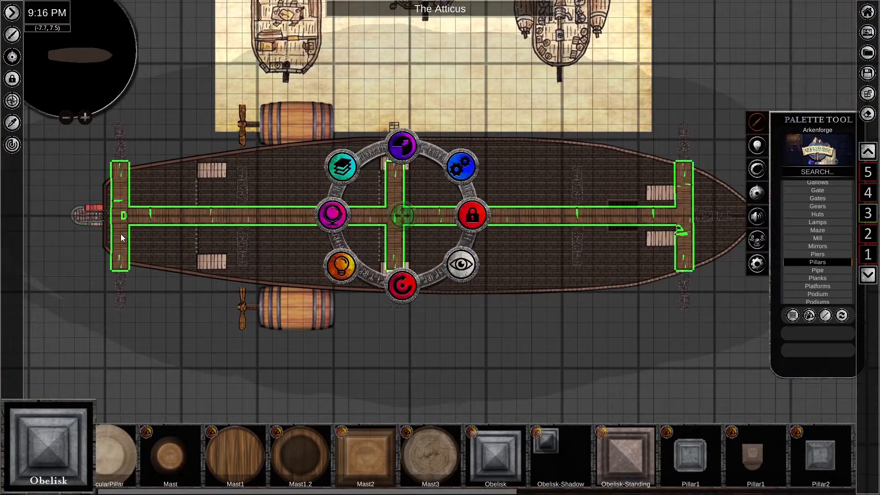
Step up through the upper levels to inspect the catwalks, small balloons and main balloon envelope.
left_click(332, 215)
left_click(365, 348)
key("Page_Down")
scroll(498, 368, "up", 5)
scroll(440, 247, "down", 5)
left_click(867, 151)
left_click(867, 151)
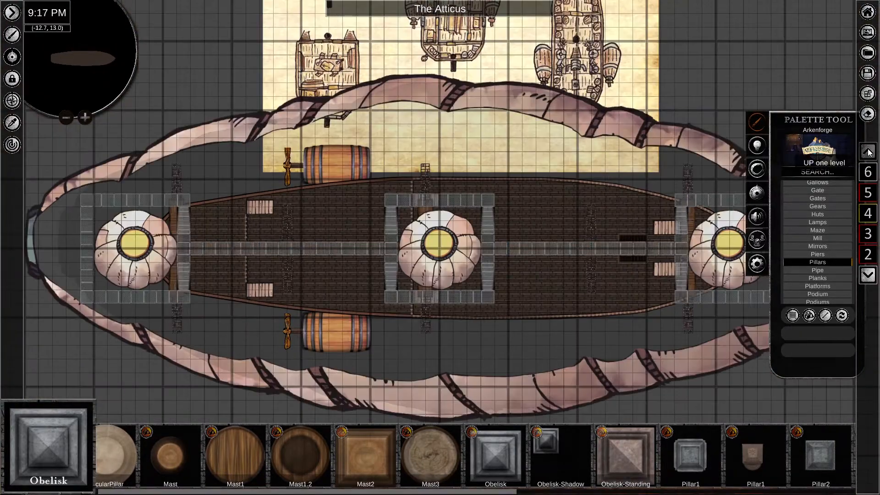
middle_click_drag(646, 225, 417, 182)
left_click(868, 152)
middle_click_drag(230, 139, 513, 154)
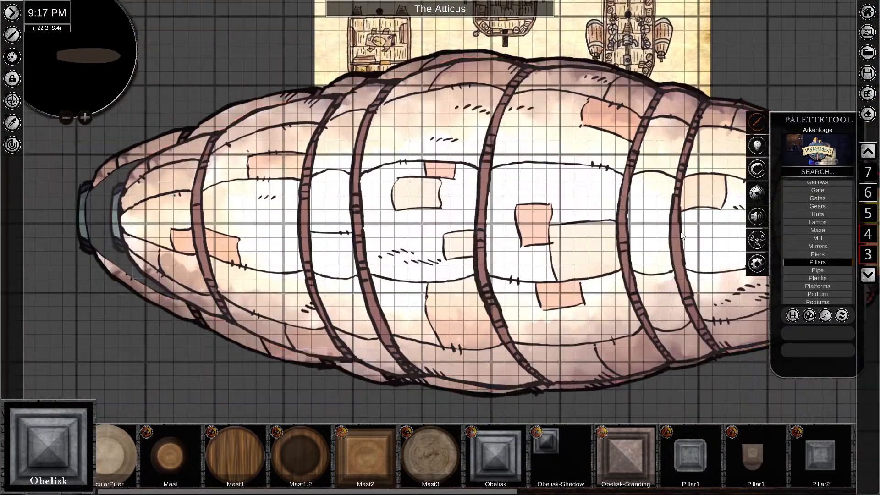
left_click(513, 154)
middle_click_drag(641, 230, 402, 229)
Return to the lower deck levels and delete the parchment ship reference image behind the airship.
left_click(867, 276)
scroll(440, 248, "down", 5)
left_click(868, 276)
left_click(868, 276)
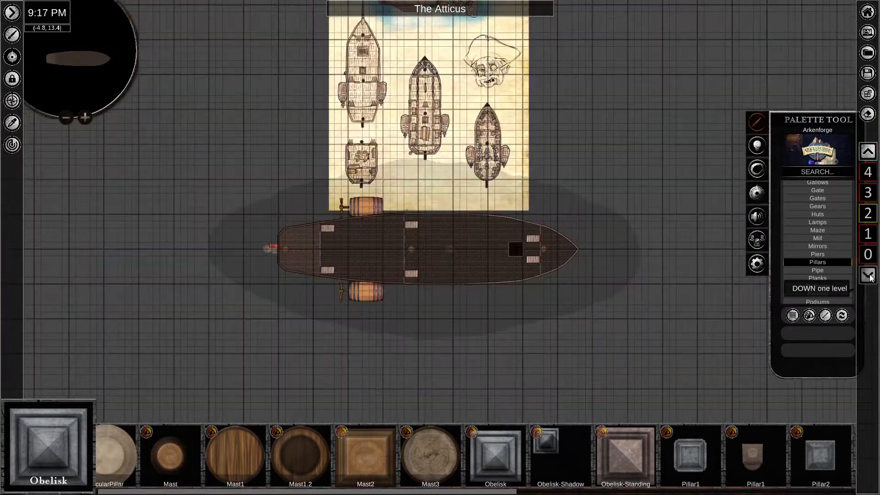
left_click(867, 275)
left_click(867, 151)
left_click(516, 130)
key("Delete")
Choose the SkyTile texture from the Sky category of the nature assets.
scroll(557, 269, "down", 3)
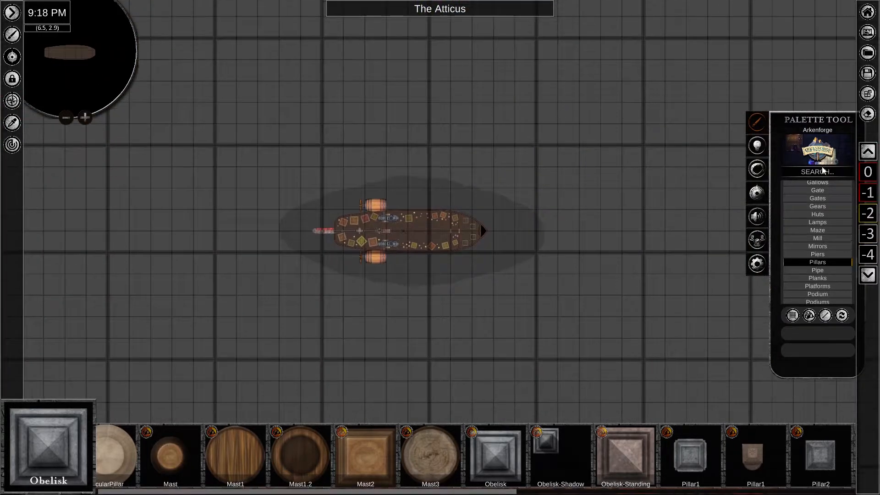
left_click(797, 252)
scroll(831, 287, "down", 6)
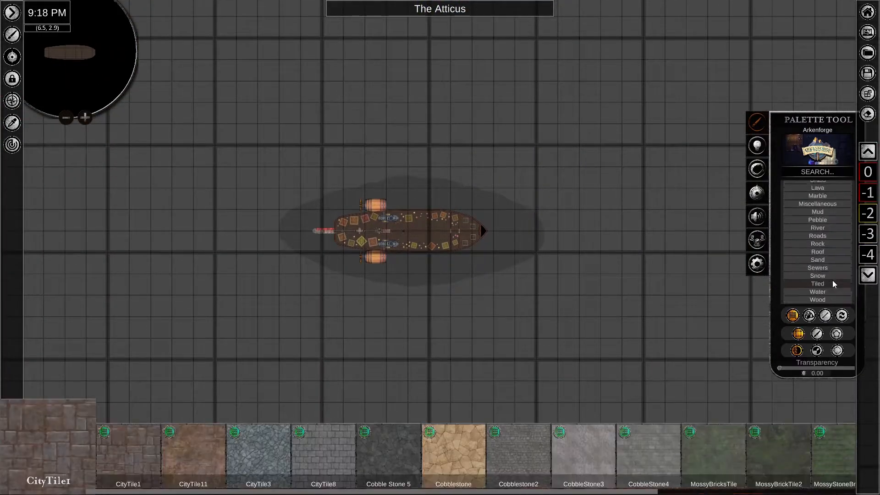
scroll(831, 275, "up", 10)
left_click(816, 200)
scroll(820, 270, "down", 5)
left_click(818, 257)
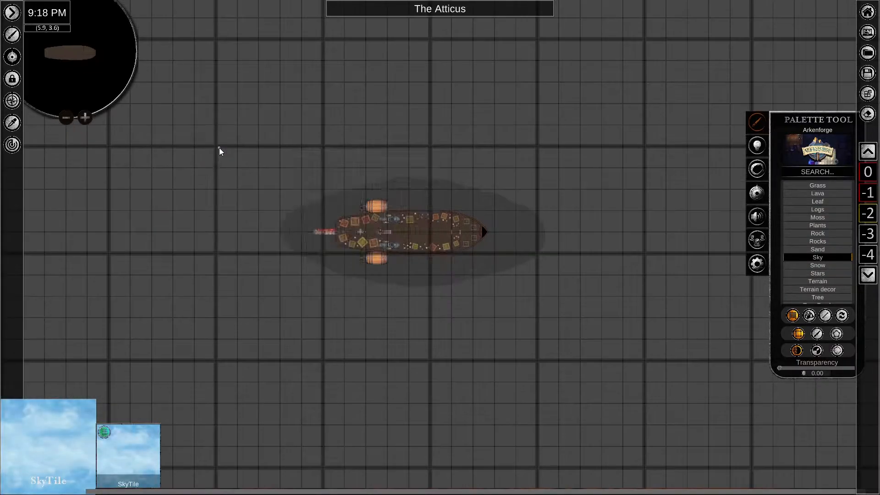
left_click_drag(216, 147, 534, 356)
left_click(382, 339)
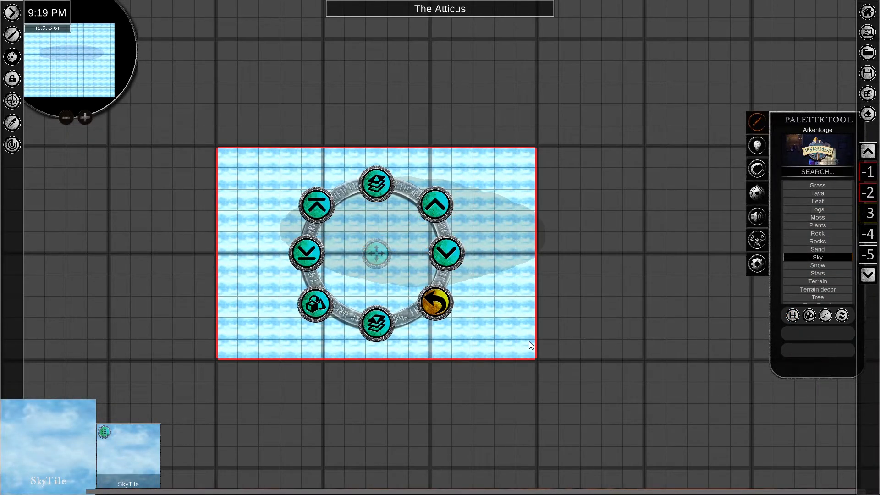
key("Delete")
Fill a rectangle of four by two major grid squares around the whole airship with SkyTile.
left_click(644, 148)
left_click(645, 361)
left_click(216, 360)
right_click(216, 360)
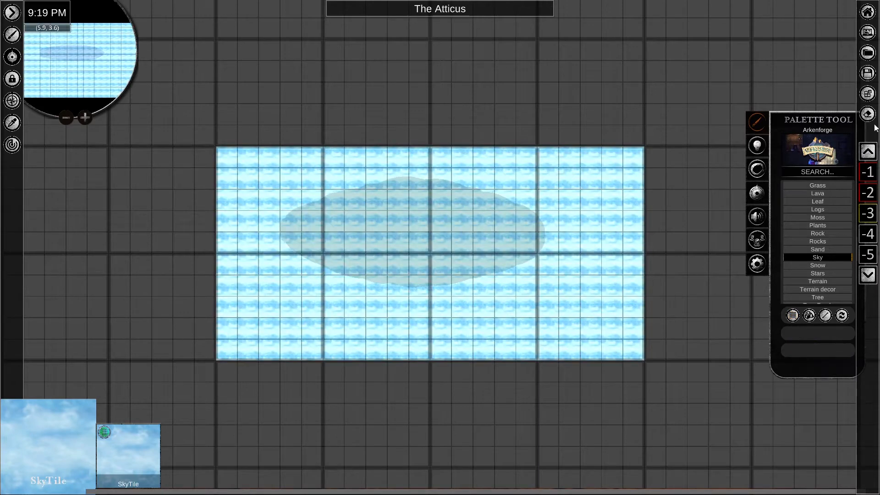
Step up and down through the deck levels to check the sky backdrop beneath the ship.
left_click(868, 151)
left_click(867, 151)
left_click(870, 153)
left_click(869, 152)
left_click(868, 275)
left_click(869, 275)
left_click(868, 275)
left_click(868, 275)
left_click(868, 275)
Place a Wave break down water effect at the propeller of the lower barrel engine.
scroll(826, 204, "up", 3)
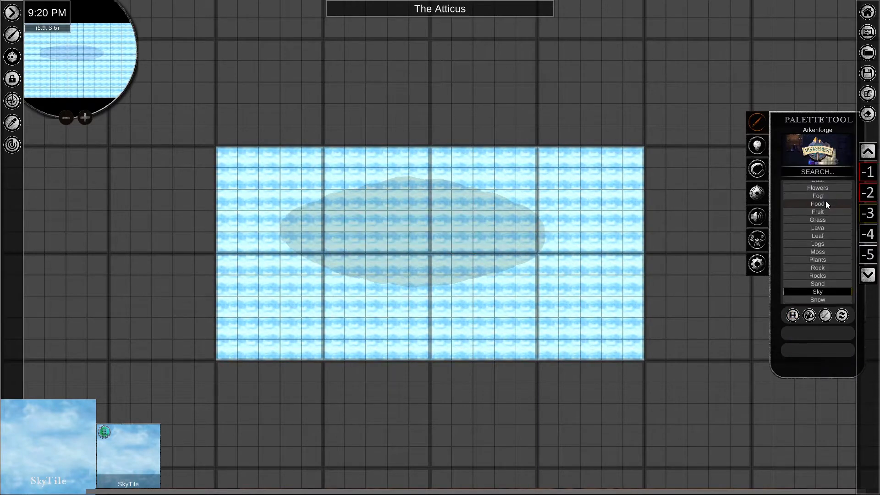
left_click(818, 195)
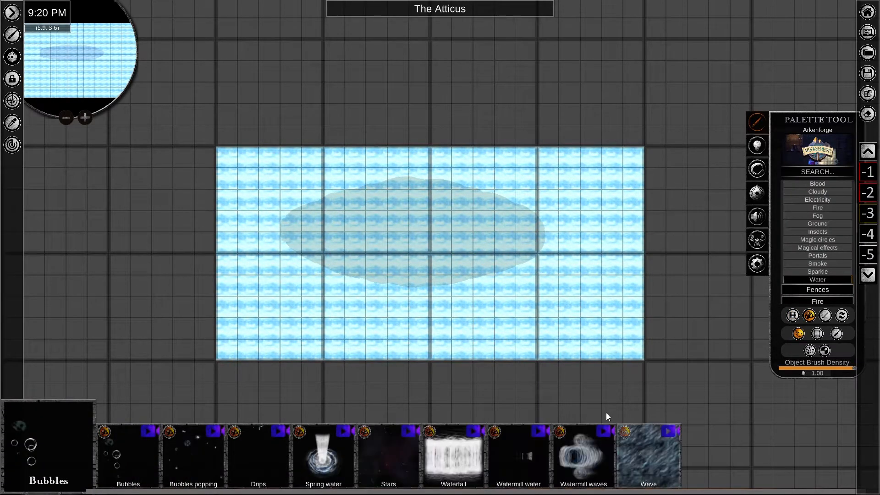
scroll(500, 439, "down", 3)
scroll(499, 439, "down", 6)
left_click(513, 444)
left_click(529, 391)
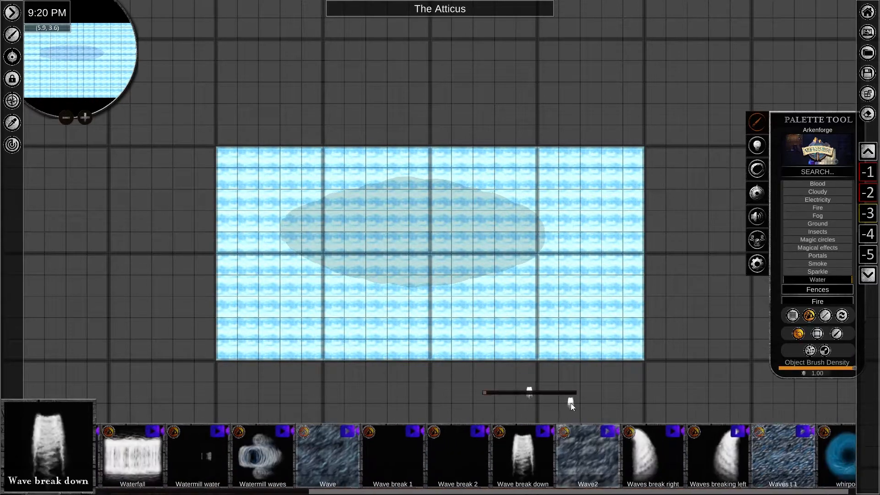
scroll(543, 403, "up", 5)
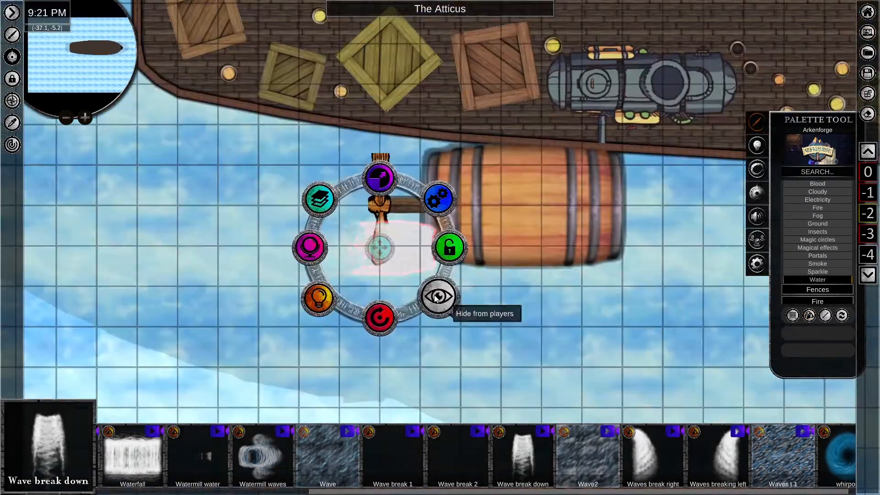
Scale and position the wave effect as a wake behind the lower propeller, with a matching wake behind the upper propeller.
left_click_drag(380, 248, 380, 205)
left_click_drag(379, 135, 383, 107)
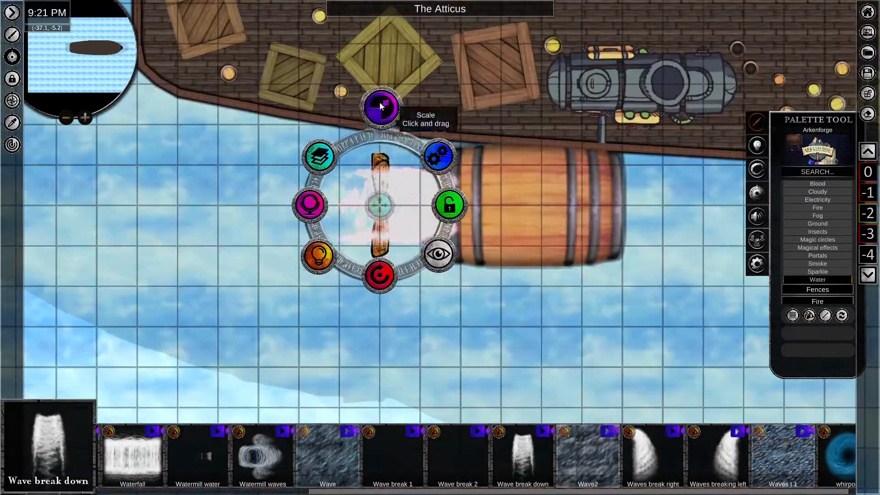
left_click_drag(379, 204, 338, 204)
left_click(407, 203)
left_click(403, 205)
left_click(268, 204)
left_click_drag(340, 283, 348, 272)
left_click(409, 231)
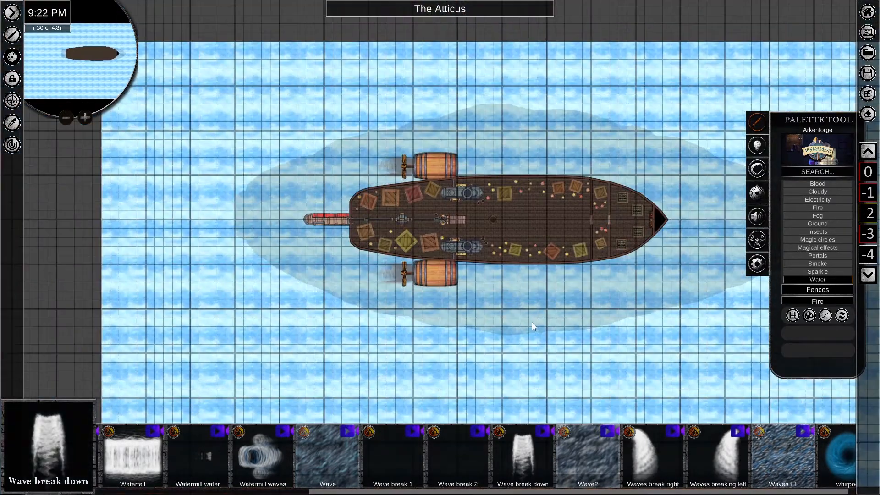
Try a Wave break 2 effect on the open sky aft of the ship.
left_click(457, 453)
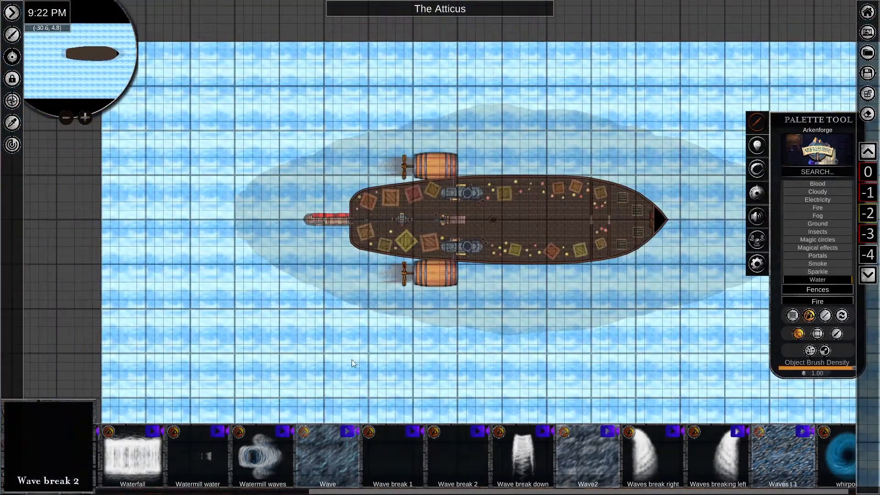
left_click(139, 332)
scroll(126, 334, "up", 5)
middle_click_drag(164, 346, 241, 258)
scroll(554, 469, "down", 1)
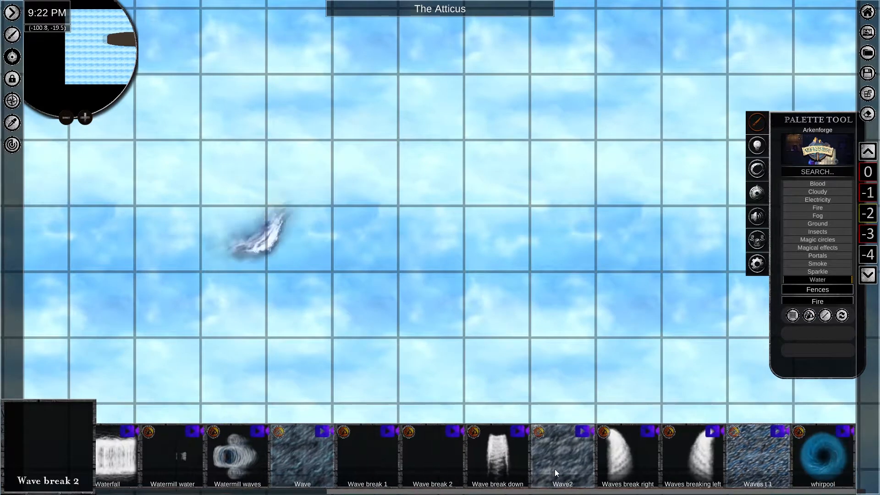
Try Wave, Wave2 and Waves t-1 tiles side by side on the sky and delete the samples.
left_click(555, 469)
left_click(302, 455)
left_click(308, 222)
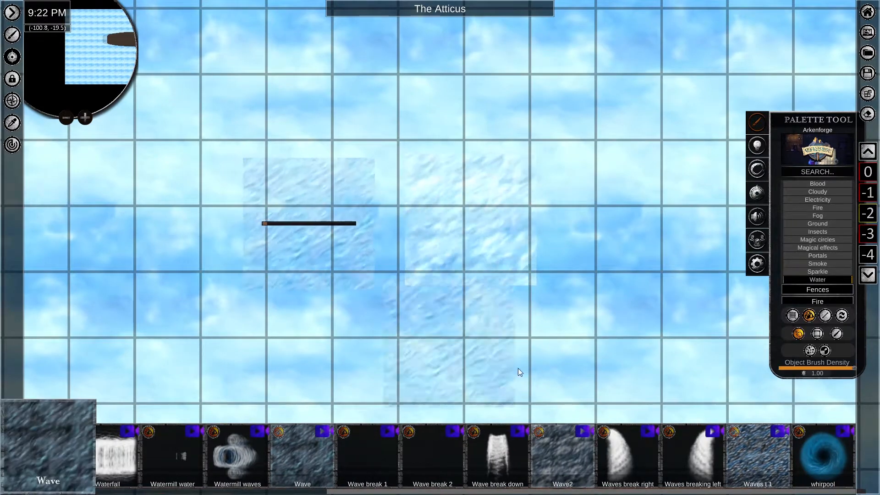
left_click(756, 455)
left_click(689, 240)
right_click(689, 240)
middle_click_drag(396, 320, 286, 318)
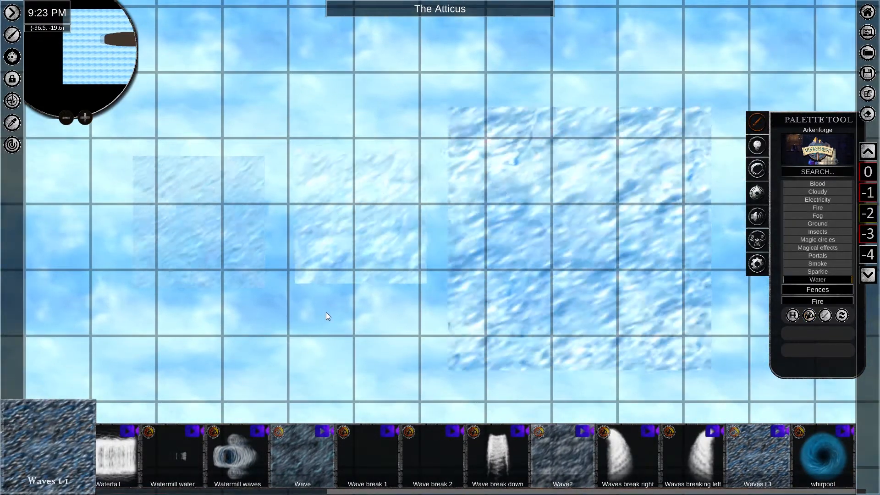
left_click_drag(123, 146, 701, 335)
key("Delete")
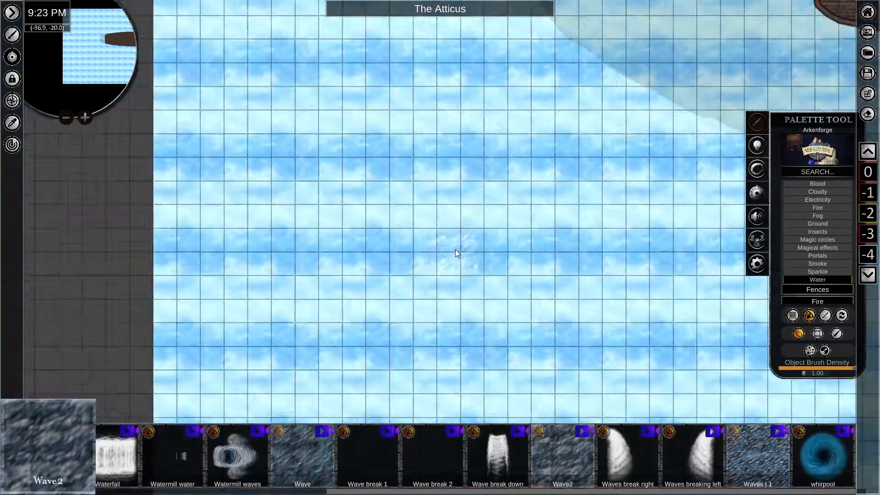
Cover the whole sky rectangle on level -3 with a polygon of the Wave2 texture.
scroll(455, 249, "down", 5)
middle_click_drag(455, 249, 208, 250)
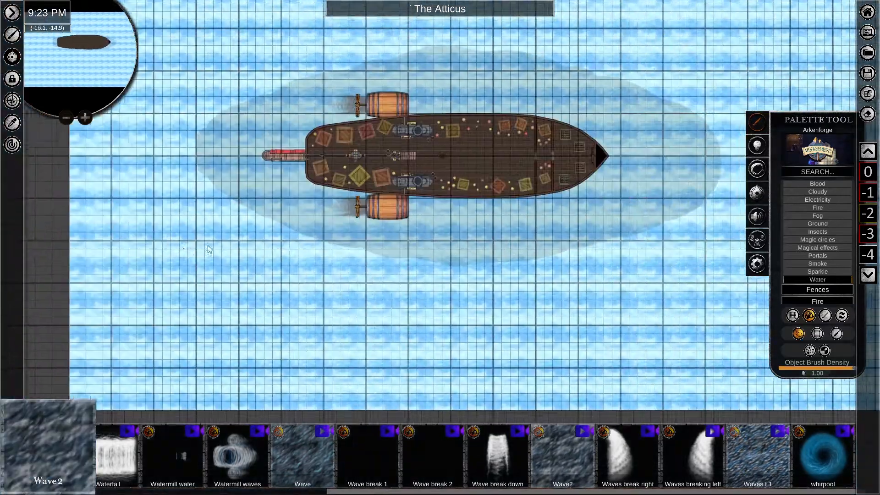
scroll(208, 250, "down", 2)
right_click(378, 268)
left_click(867, 275)
left_click(793, 315)
scroll(562, 275, "down", 2)
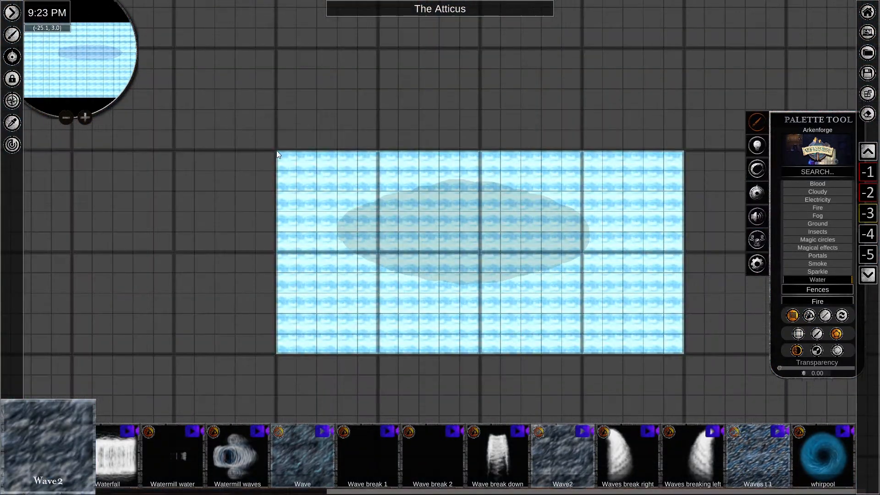
scroll(451, 320, "up", 5)
scroll(460, 320, "down", 6)
scroll(550, 253, "up", 5)
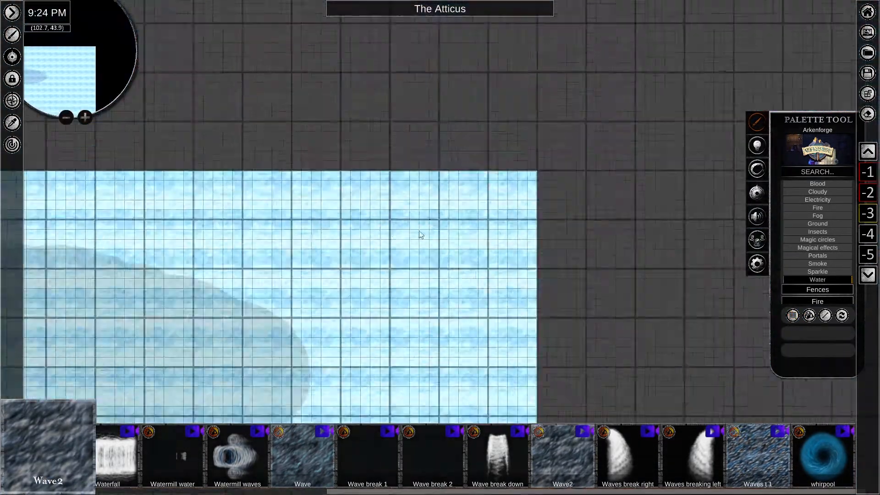
scroll(420, 236, "down", 5)
scroll(458, 291, "up", 4)
Select the wave overlay covering the sky and adjust its texture settings.
left_click(476, 291)
left_click_drag(83, 212, 163, 281)
scroll(428, 315, "up", 5)
scroll(291, 271, "down", 6)
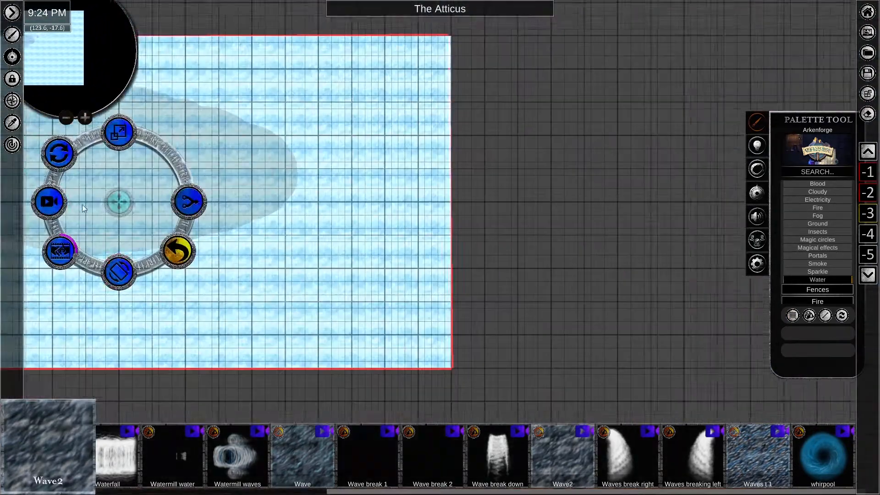
middle_click_drag(291, 270, 385, 269)
left_click_drag(169, 253, 133, 263)
scroll(133, 264, "up", 2)
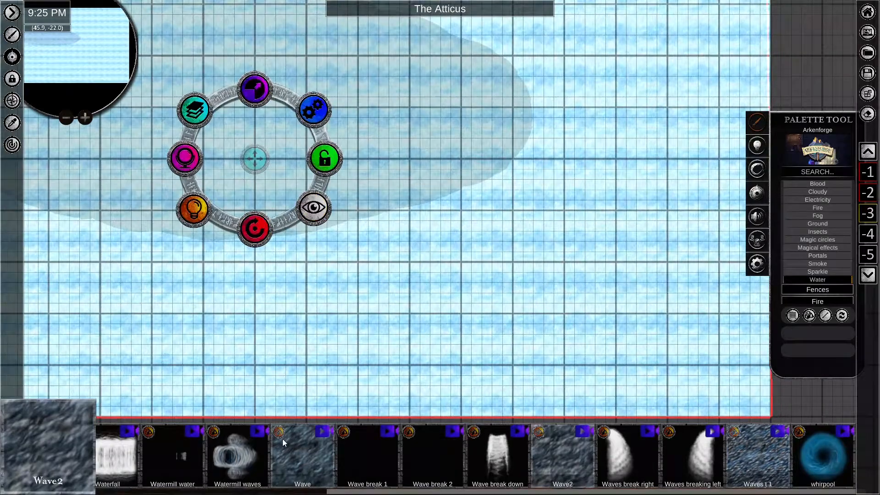
Try sample wave tiles on the empty area beside the sky for comparison.
left_click(618, 258)
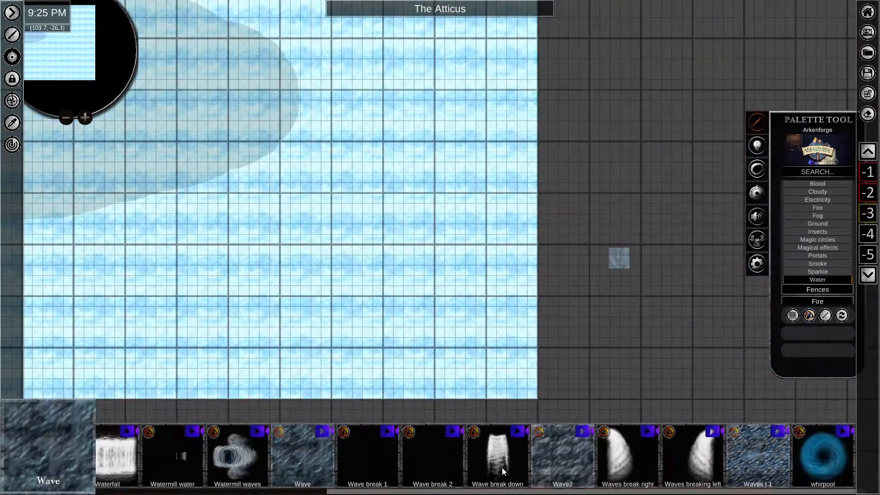
left_click(624, 301)
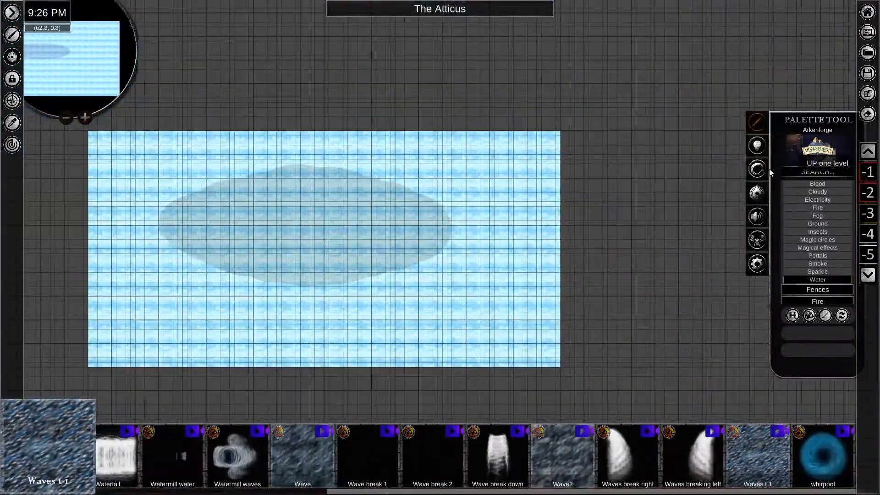
On level 1, place a FortTreeLog from the Planks structures as a bowsprit at the bow tip.
left_click(868, 151)
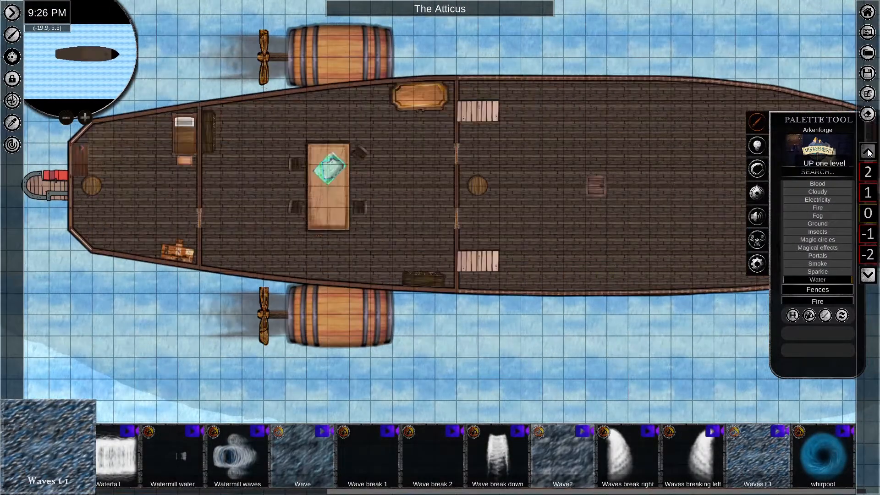
left_click(867, 153)
scroll(819, 206, "up", 3)
left_click(815, 270)
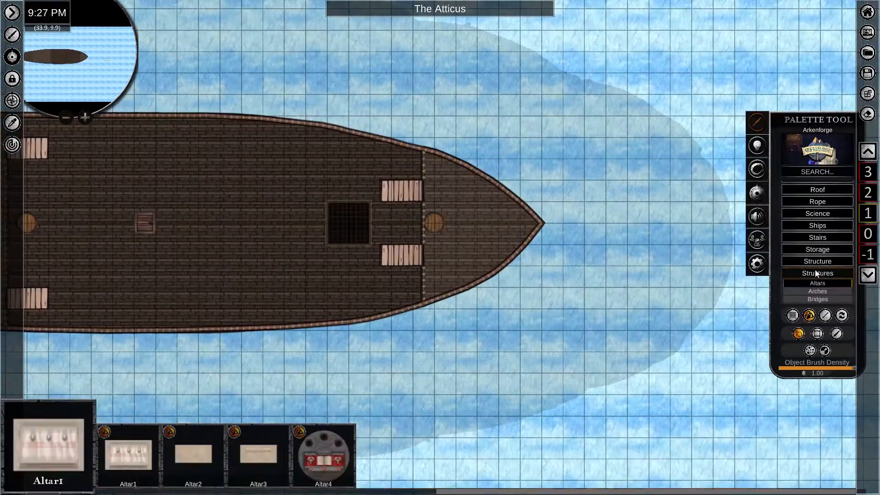
scroll(814, 270, "up", 3)
left_click(819, 259)
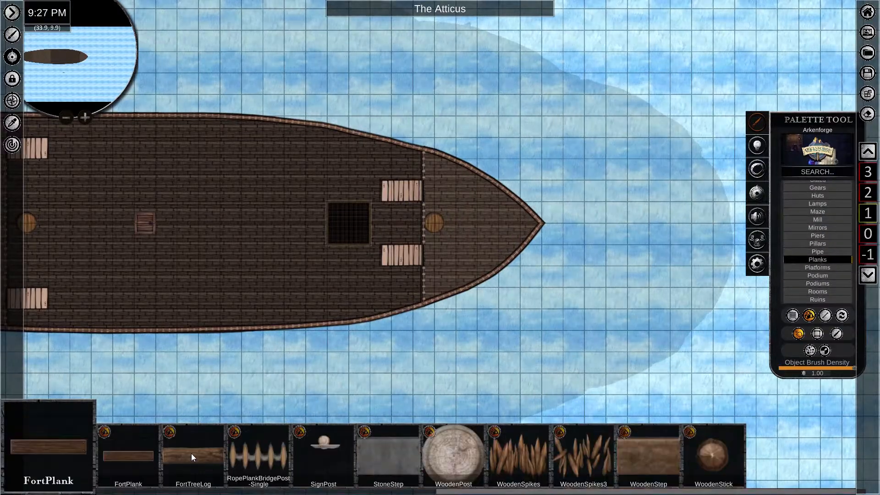
Switch the asset palette to 2 Minute Tabletop and show its Boat vehicle parts.
left_click(793, 156)
left_click(360, 188)
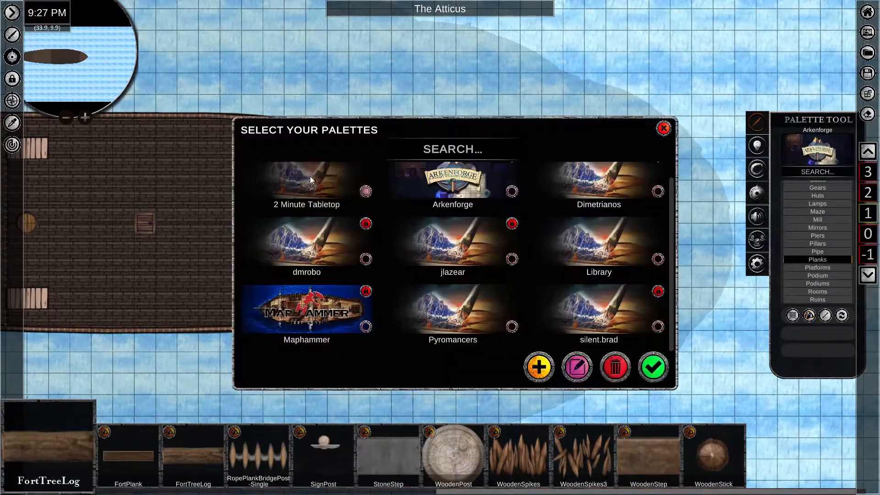
left_click(656, 368)
left_click(822, 212)
left_click(827, 235)
left_click(824, 244)
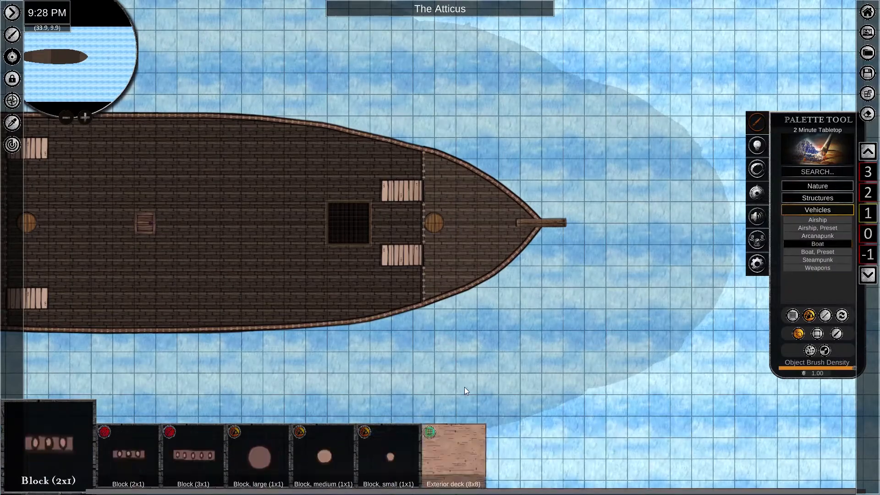
Place a Machinery, connector (1x1) from the Airship parts on the bowsprit log's deck end.
scroll(592, 463, "down", 10)
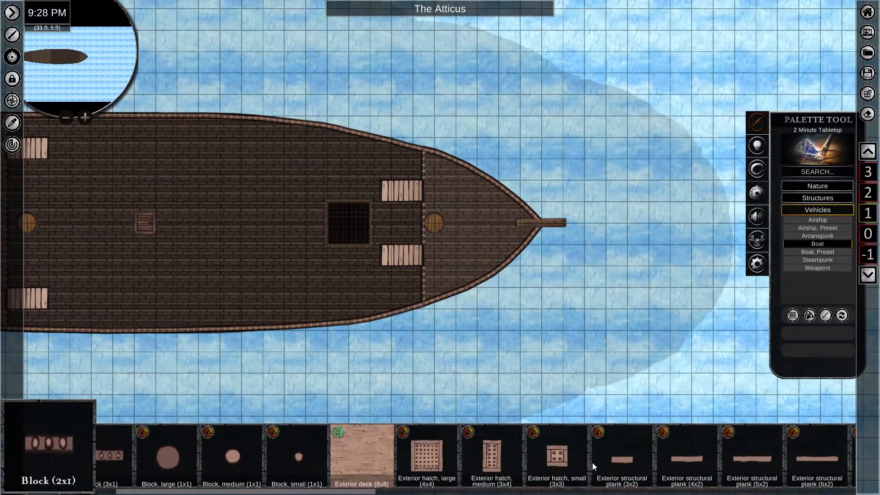
left_click(820, 259)
left_click(818, 220)
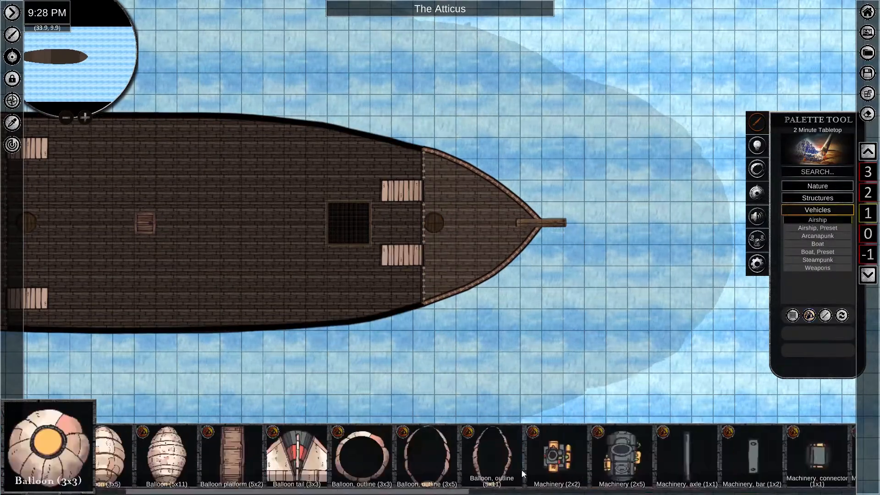
scroll(522, 459, "down", 5)
left_click(521, 457)
scroll(523, 223, "up", 8)
left_click(521, 223)
Slide the bowsprit log slightly forward so its inner end meets the machinery connector.
scroll(360, 196, "up", 2)
left_click(362, 196)
left_click_drag(445, 192, 475, 193)
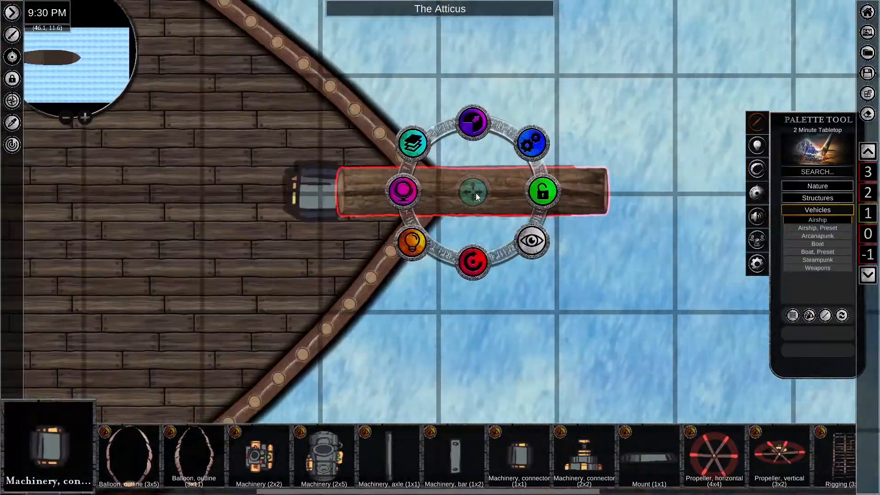
left_click(417, 379)
Place a Spike, nose (1x2) in the sky just ahead of the bowsprit log.
scroll(560, 478, "down", 8)
left_click(401, 459)
left_click(680, 140)
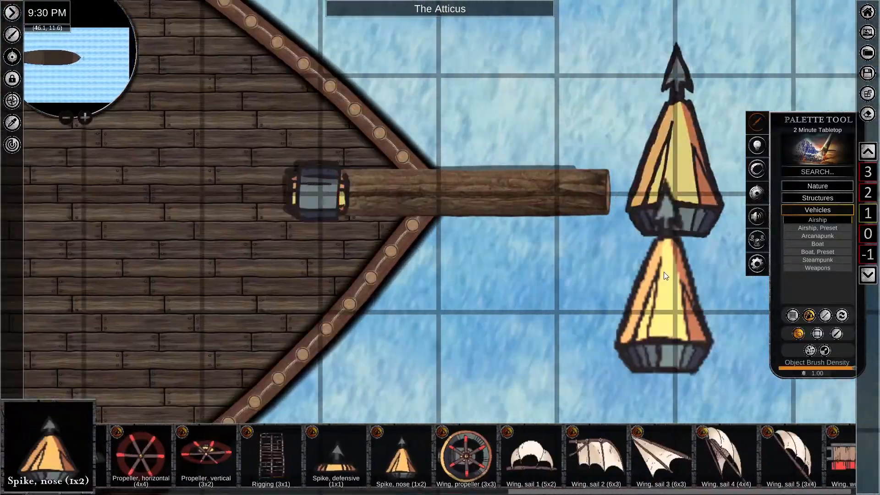
Rotate the nose spike to point forward and attach it to the outer end of the bowsprit log.
right_click(664, 272)
left_click(680, 144)
key("r")
left_click_drag(680, 144, 513, 194)
scroll(694, 191, "up", 3)
left_click(388, 331)
scroll(388, 332, "down", 6)
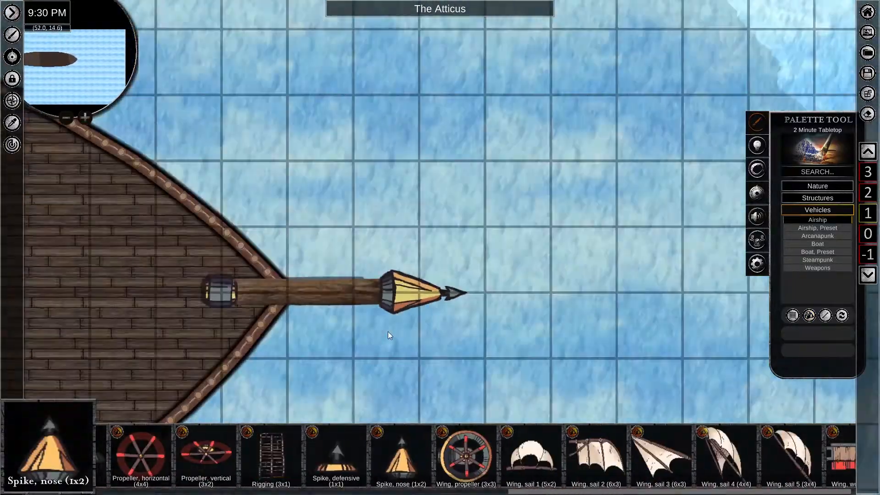
Place a Weapon, harpoon (1x2) from the Weapons assets on the bow deck behind the bowsprit.
scroll(543, 147, "down", 2)
left_click(813, 268)
left_click(324, 454)
left_click(241, 248)
Switch the asset palette to Arkenforge and choose Mast2 from the Pillars assets.
left_click(817, 149)
left_click(440, 192)
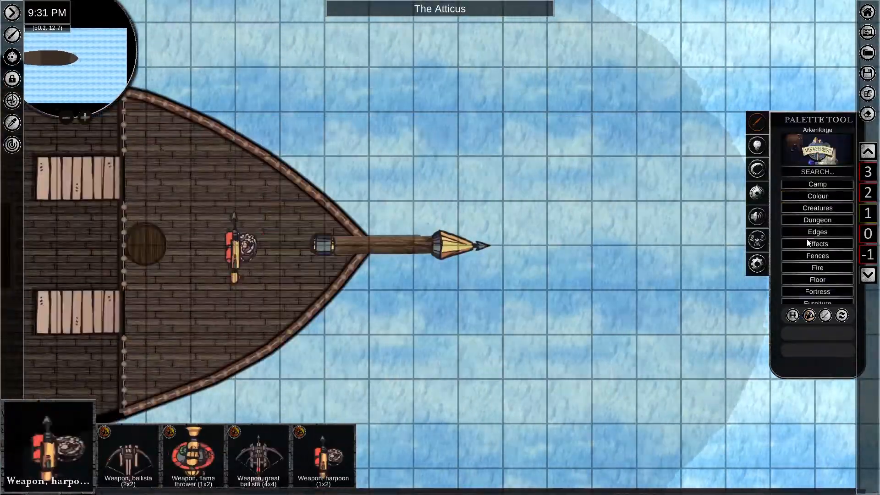
scroll(807, 240, "down", 5)
left_click(815, 266)
scroll(815, 268, "down", 4)
left_click(816, 290)
scroll(814, 267, "down", 2)
left_click(817, 206)
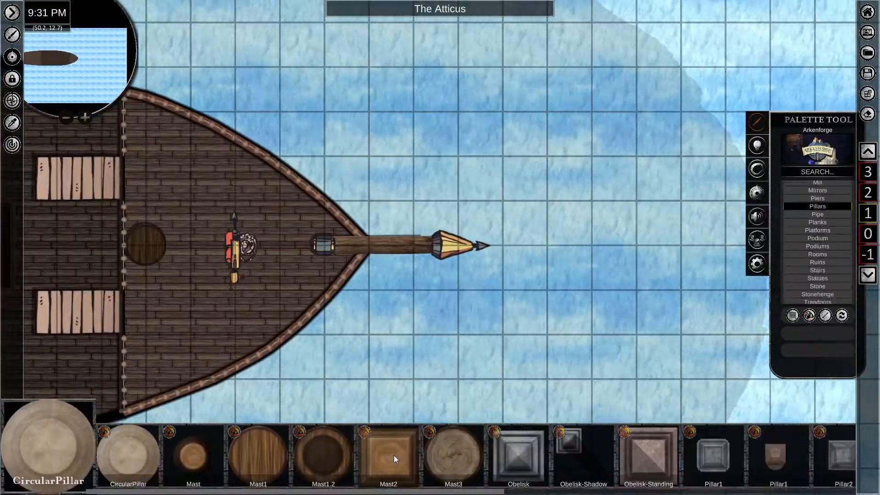
left_click(393, 453)
Place the Mast2 block on the bow deck as a harpoon base and rotate the harpoon on it to face the bow.
left_click(237, 246)
right_click(236, 246)
left_click(236, 246)
left_click(292, 294)
key("r")
left_click(383, 347)
left_click_drag(191, 214, 278, 278)
left_click(296, 196)
left_click_drag(230, 242, 252, 241)
left_click_drag(309, 225, 498, 271)
left_click(431, 353)
left_click(256, 246)
left_click(397, 394)
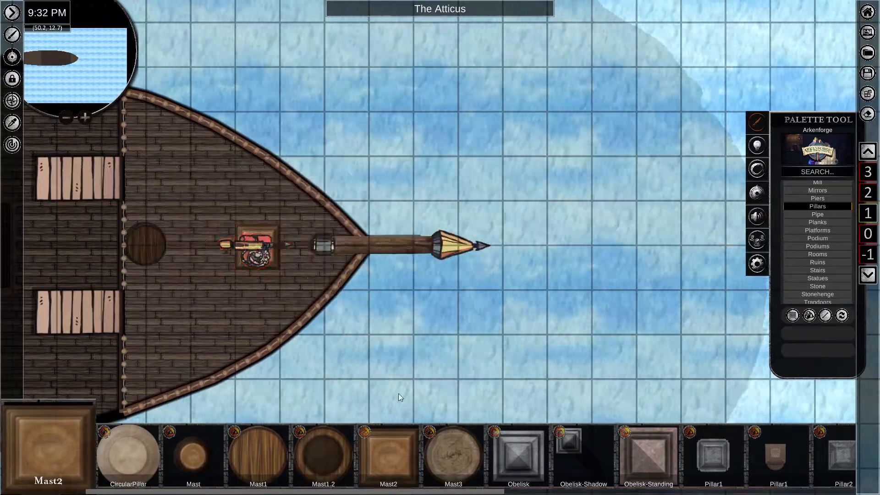
Shift the Mast2 base slightly aft so the harpoon sits over its front edge.
scroll(287, 276, "down", 5)
left_click(270, 257)
scroll(326, 347, "up", 5)
left_click_drag(209, 158, 191, 158)
left_click(376, 291)
left_click(120, 209)
left_click(187, 162)
left_click(268, 291)
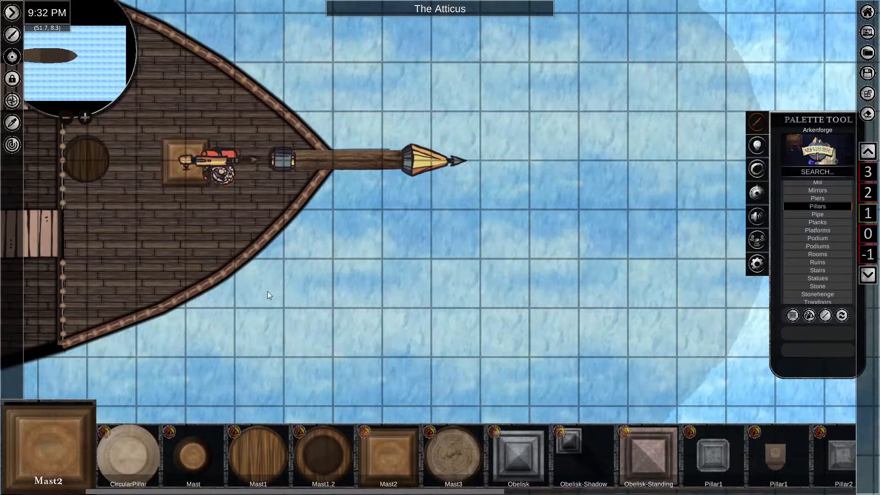
Look over the bow deck and the whole ship, and go up to the balloon on level 5.
middle_click_drag(268, 290, 496, 334)
left_click(306, 206)
middle_click_drag(202, 251, 458, 270)
scroll(458, 270, "down", 5)
middle_click_drag(492, 300, 219, 282)
scroll(308, 344, "down", 5)
middle_click_drag(308, 344, 403, 216)
left_click(868, 152)
left_click(868, 151)
left_click(868, 151)
left_click(868, 151)
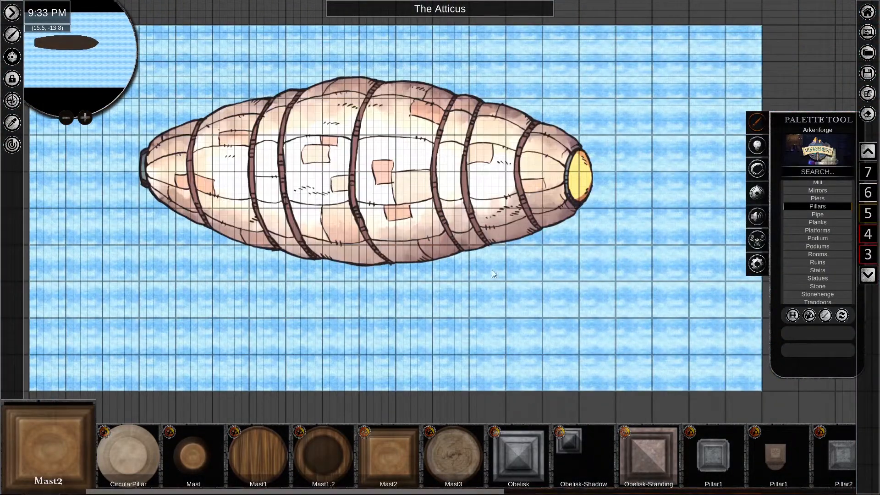
Draw a rectangular guide outline around the airship with the Oh dear colour line at a repeatable width of 0.18.
scroll(491, 269, "down", 3)
middle_click_drag(550, 267, 553, 296)
scroll(807, 206, "up", 10)
left_click(809, 195)
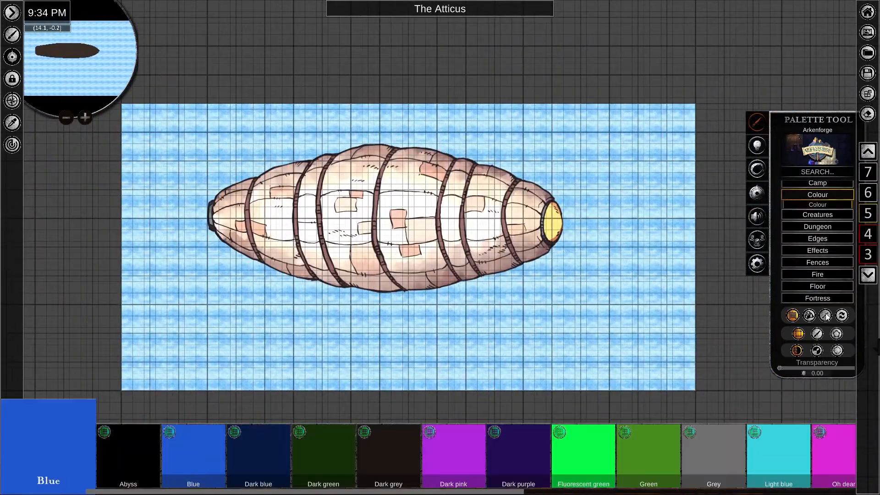
left_click(825, 316)
left_click(824, 333)
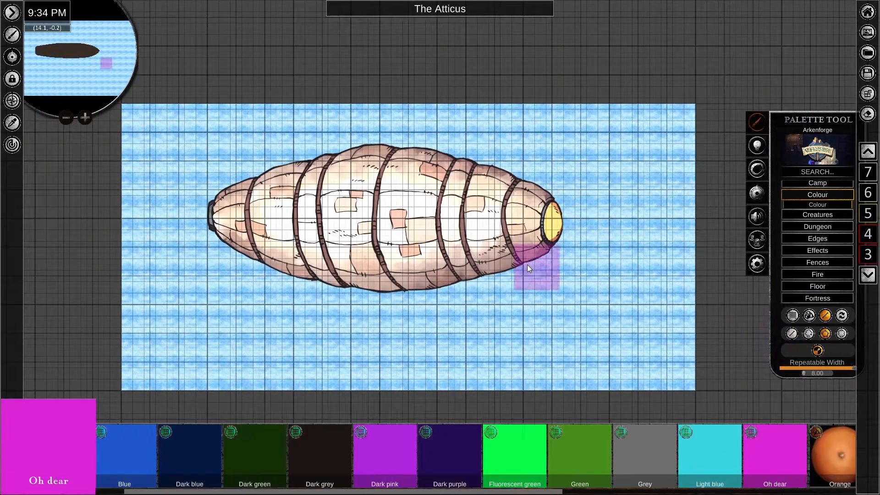
left_click_drag(802, 369, 781, 369)
left_click(609, 105)
left_click(610, 334)
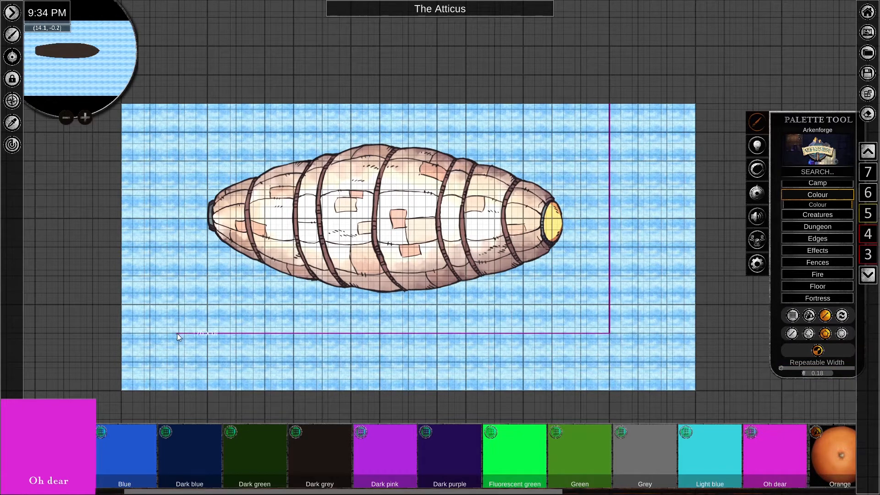
Step down through the ship's lower levels and return to level 5 to examine how they fit the planned crop.
left_click(876, 278)
left_click(875, 278)
left_click(875, 278)
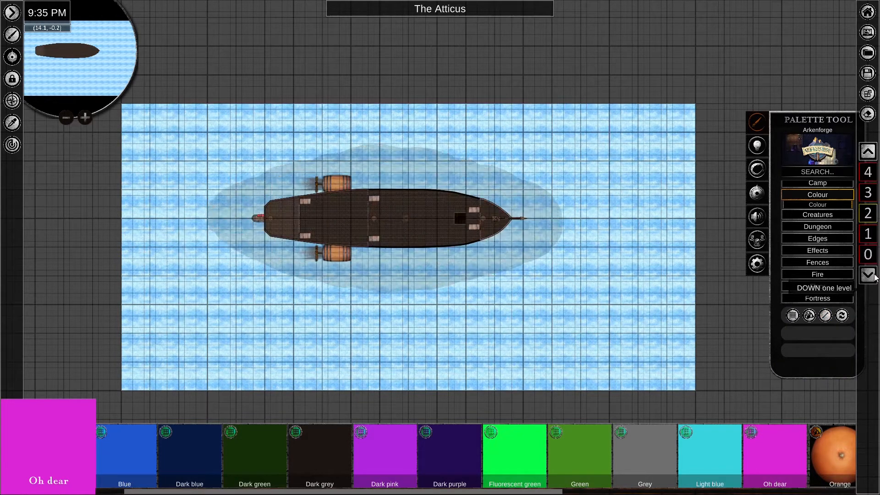
triple_click(875, 278)
double_click(875, 278)
left_click(872, 154)
left_click(873, 174)
triple_click(873, 174)
left_click(871, 276)
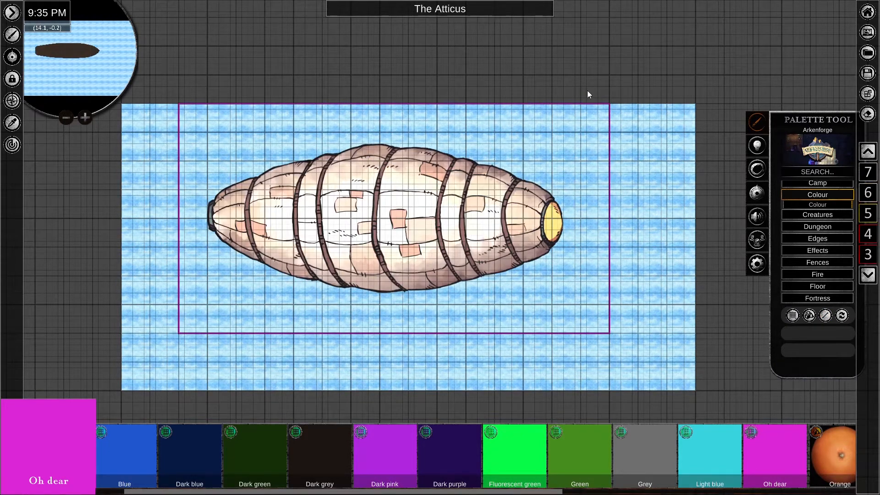
Move the pink guide outline down through the levels to the sky backdrop beneath the ship.
left_click(582, 105)
left_click(464, 218)
double_click(400, 291)
double_click(399, 291)
triple_click(400, 291)
double_click(399, 292)
left_click(870, 153)
left_click(558, 290)
left_click(468, 198)
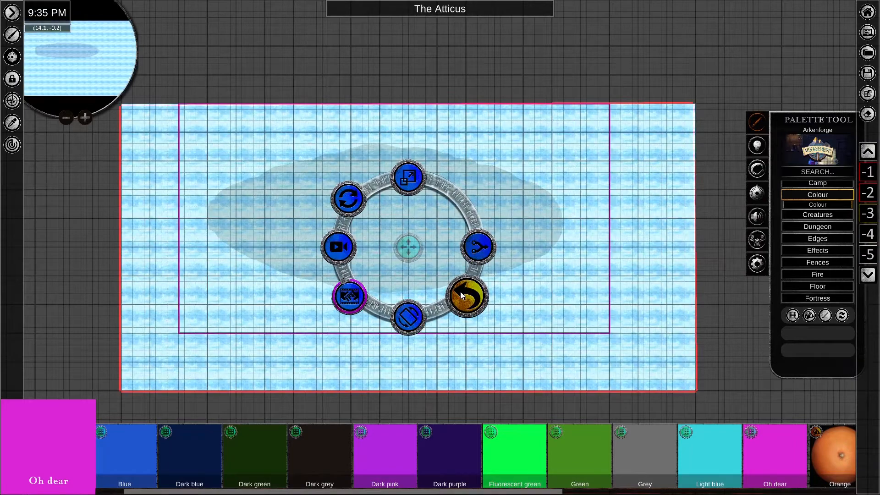
left_click(462, 292)
Sample the SkyTile texture, draw a smaller sky area along the guide outline, and delete the oversized sky.
key("i")
left_click(180, 107)
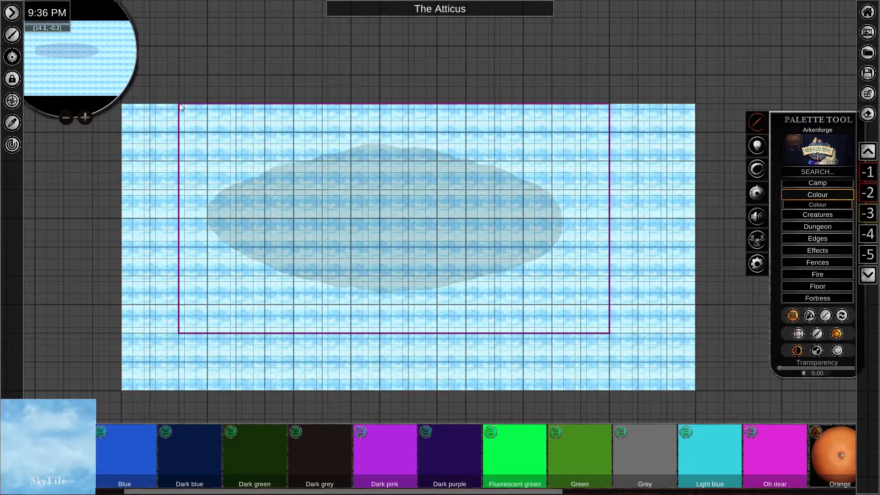
left_click(610, 105)
left_click(609, 334)
left_click(178, 333)
left_click_drag(411, 247, 472, 288)
key("Delete")
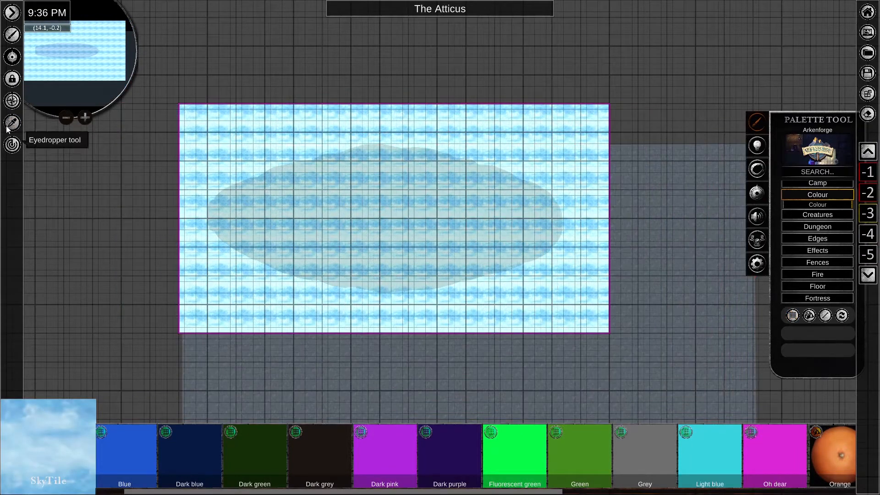
Redraw the Waves t-1 overlay within the guide outline and delete the oversized overlay and the outline.
left_click(12, 123)
left_click(179, 107)
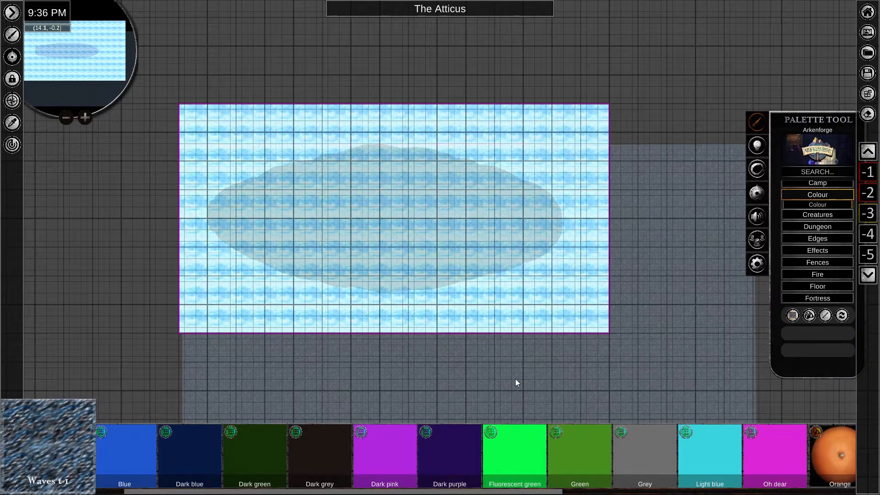
key("Delete")
scroll(578, 344, "up", 5)
left_click(367, 308)
scroll(365, 308, "down", 2)
left_click(609, 353)
left_click(477, 305)
left_click(455, 364)
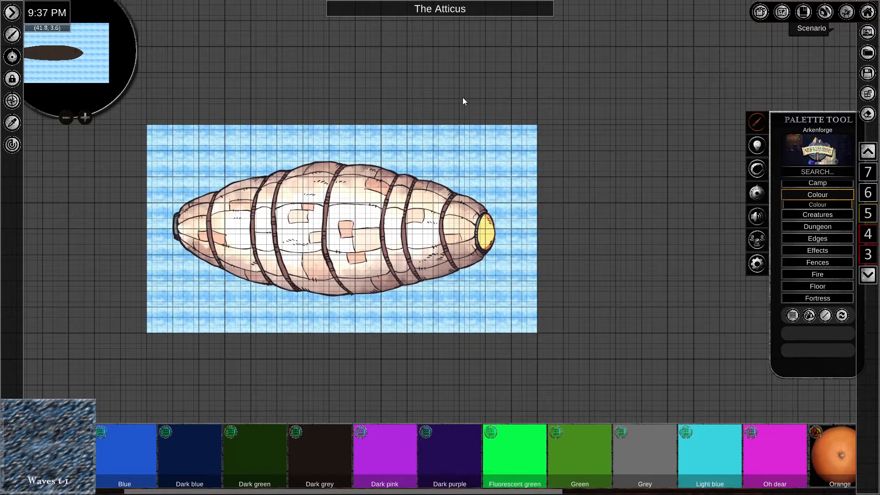
Switch from map building to the game-running view and centre the cropped airship map.
key("Tab")
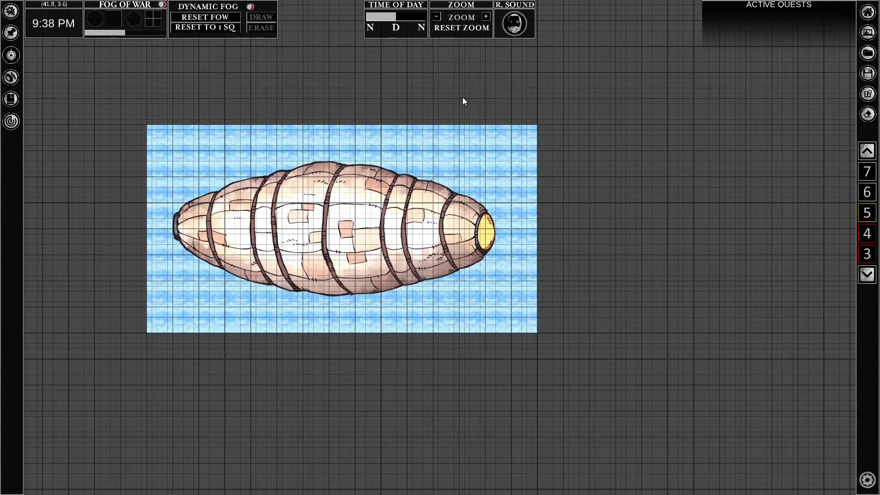
middle_click_drag(293, 234, 391, 259)
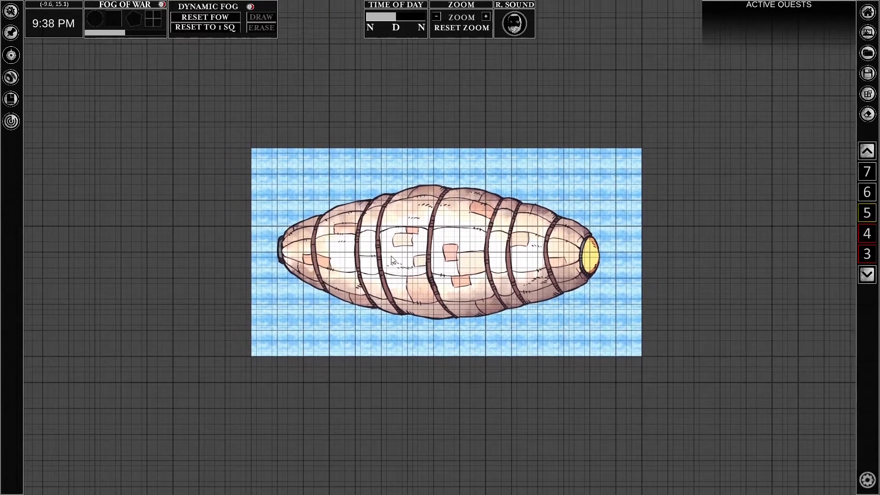
scroll(391, 260, "up", 5)
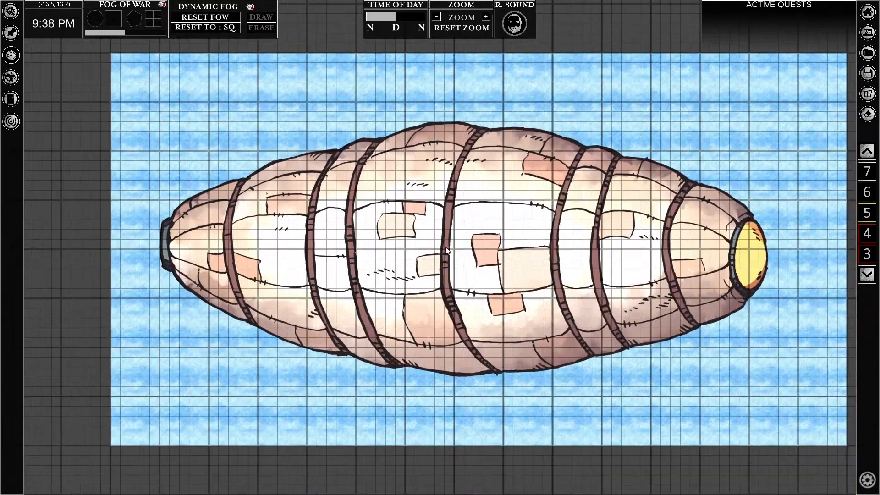
middle_click_drag(446, 248, 422, 250)
scroll(405, 246, "up", 1)
scroll(406, 248, "down", 1)
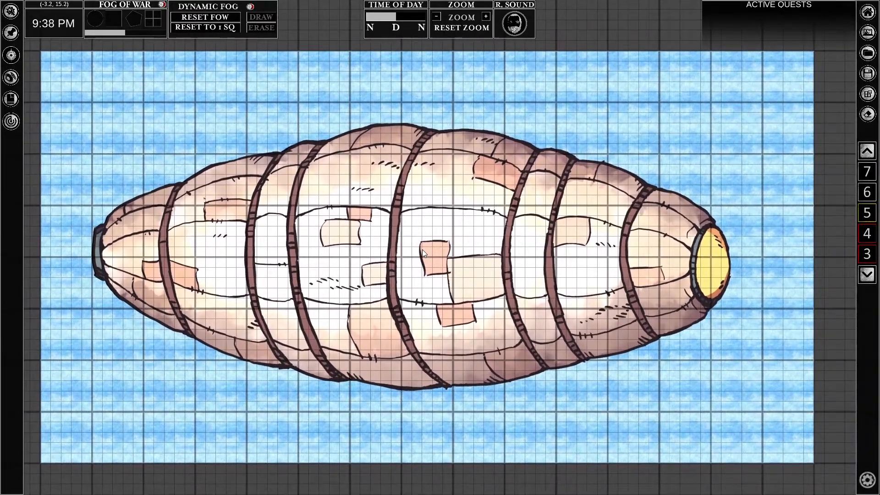
Try the time of day across its range and set it to 0.78.
mouse_move(390, 18)
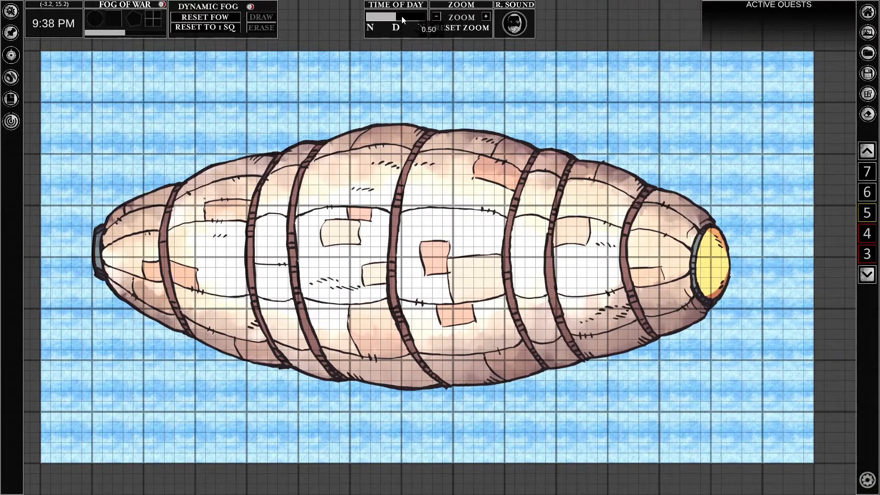
left_click(407, 20)
left_click(412, 21)
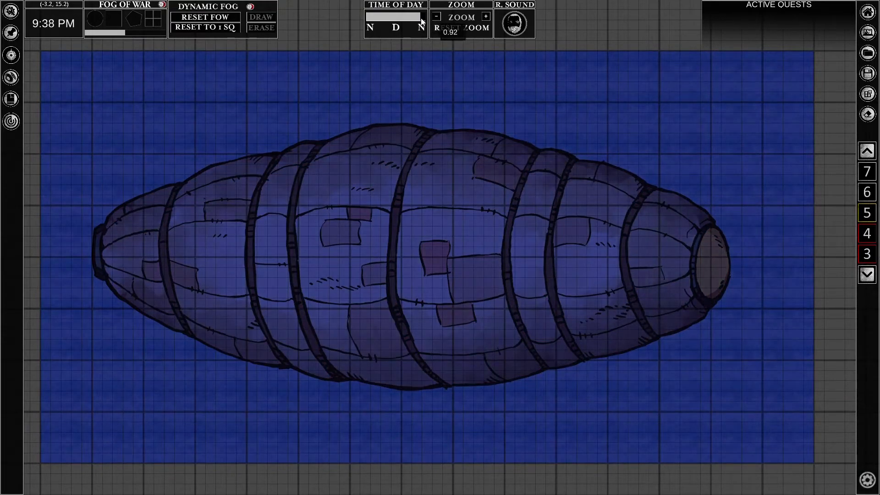
left_click_drag(428, 18, 371, 23)
left_click_drag(368, 20, 414, 25)
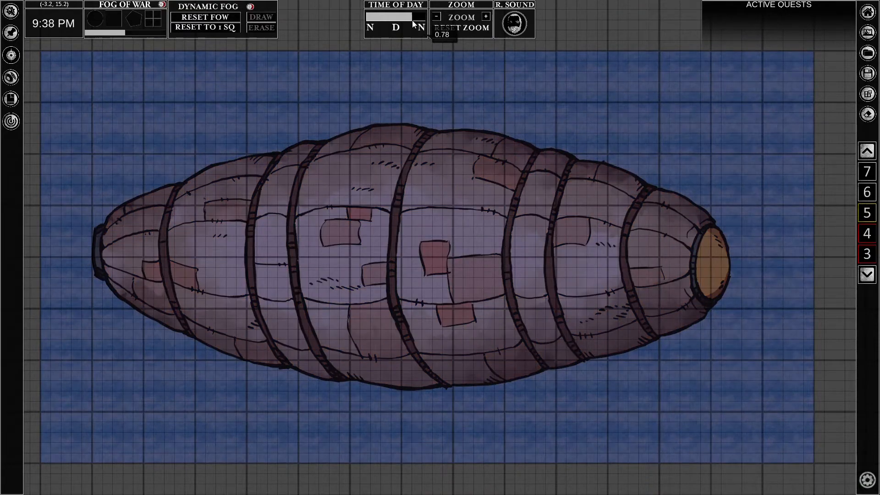
Go down through the levels to level 0 and examine the lantern light in the stern cabin.
left_click(868, 277)
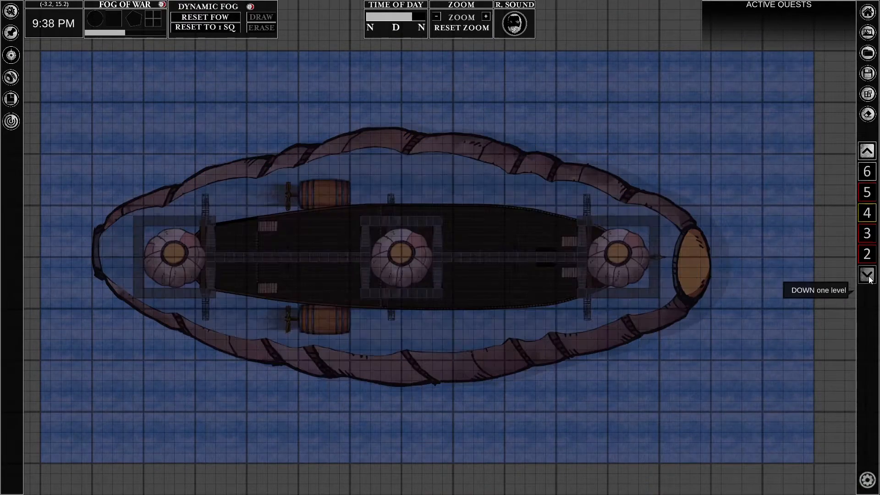
left_click(868, 276)
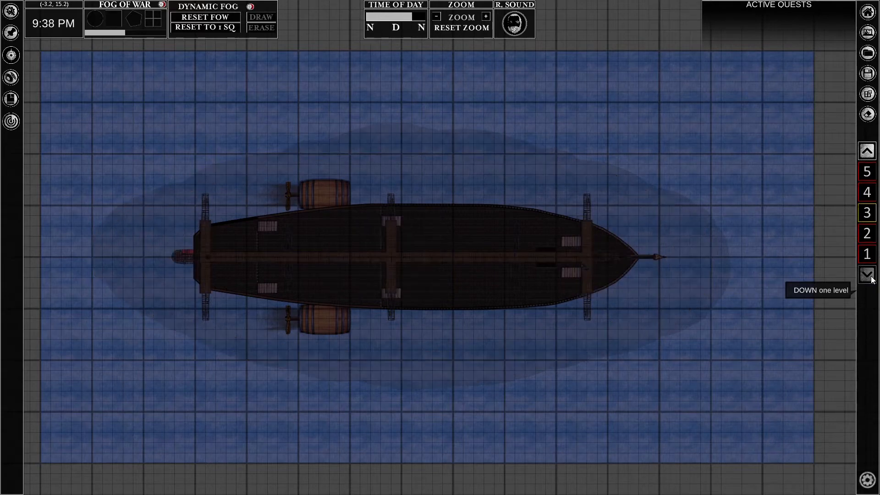
left_click(873, 278)
left_click(873, 278)
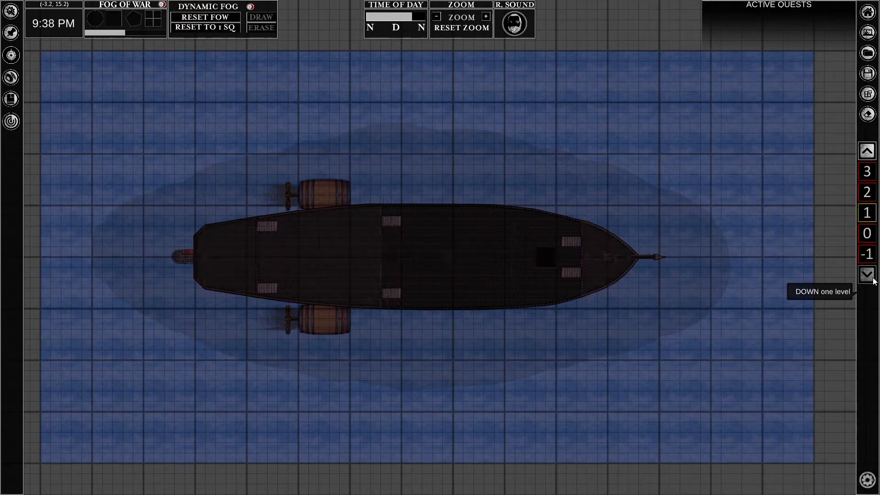
left_click(873, 279)
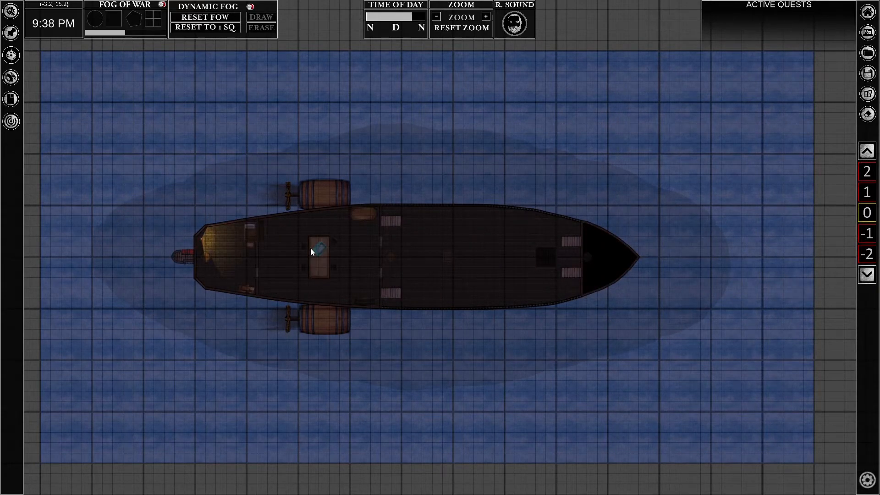
scroll(203, 249, "up", 5)
scroll(204, 248, "up", 5)
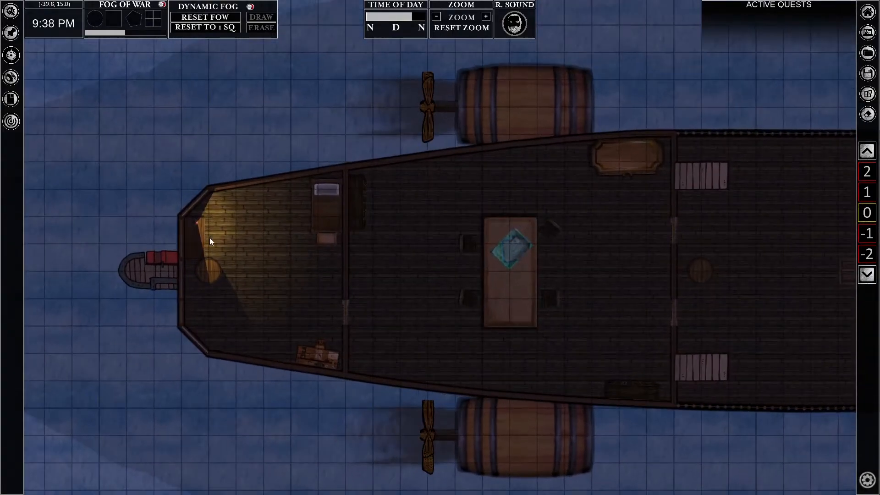
scroll(216, 232, "up", 4)
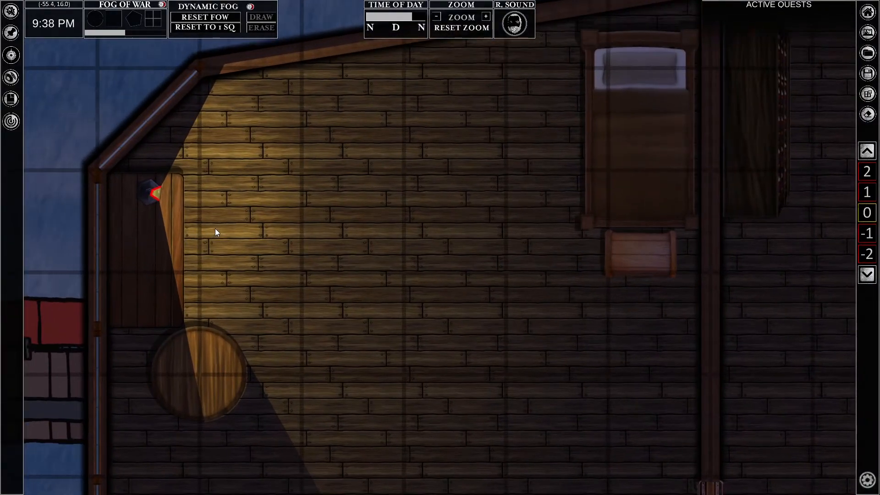
scroll(216, 228, "down", 1)
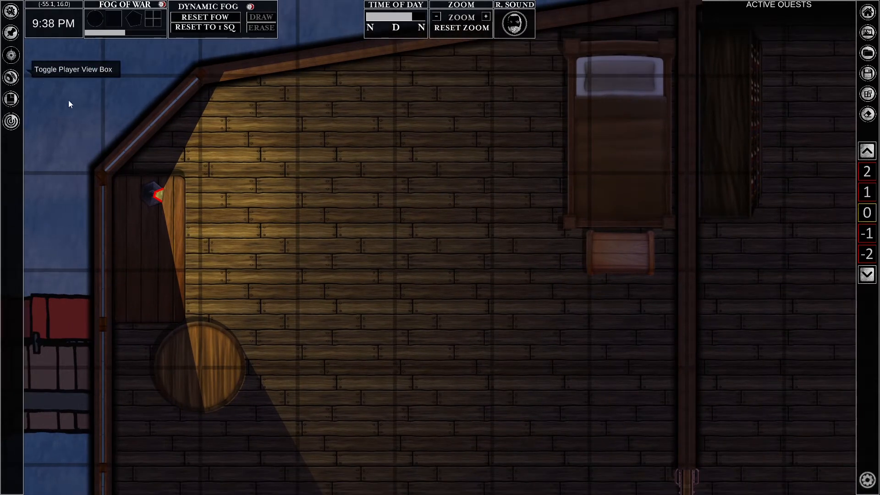
Show the player view box and move it over the stern cabin on level 0.
left_click(11, 55)
middle_click_drag(230, 184, 397, 304)
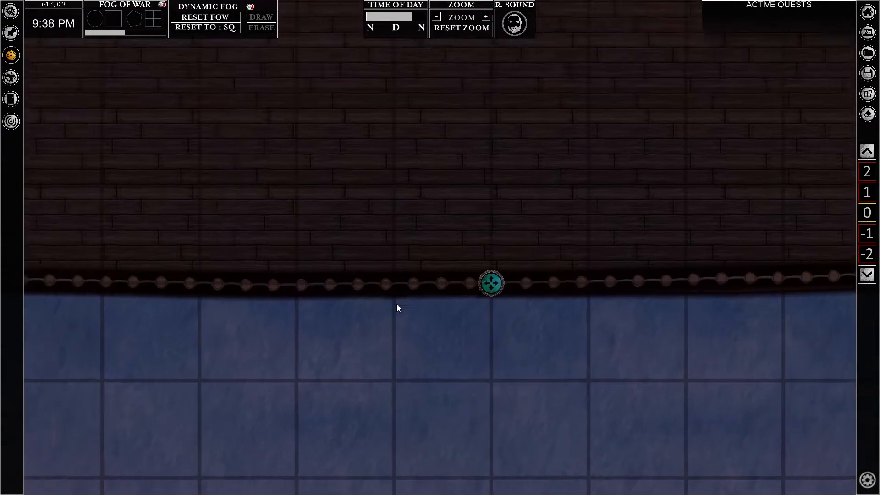
scroll(326, 272, "down", 3)
scroll(297, 263, "down", 5)
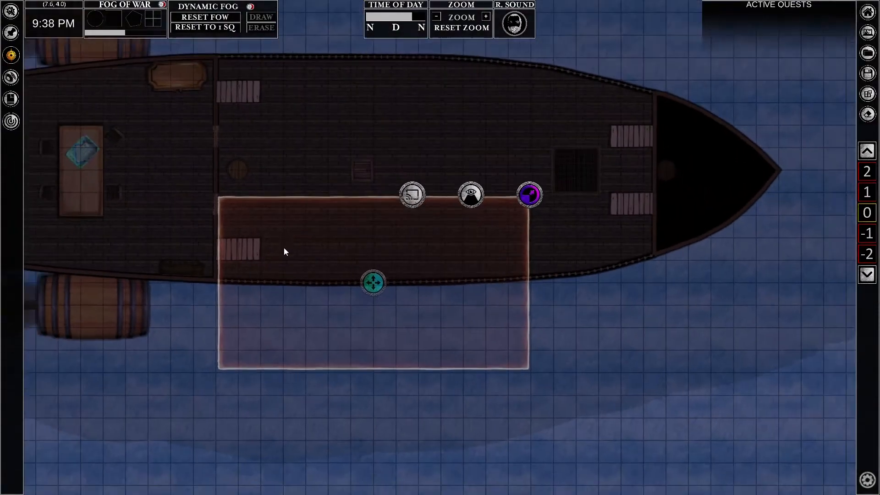
middle_click_drag(284, 249, 503, 265)
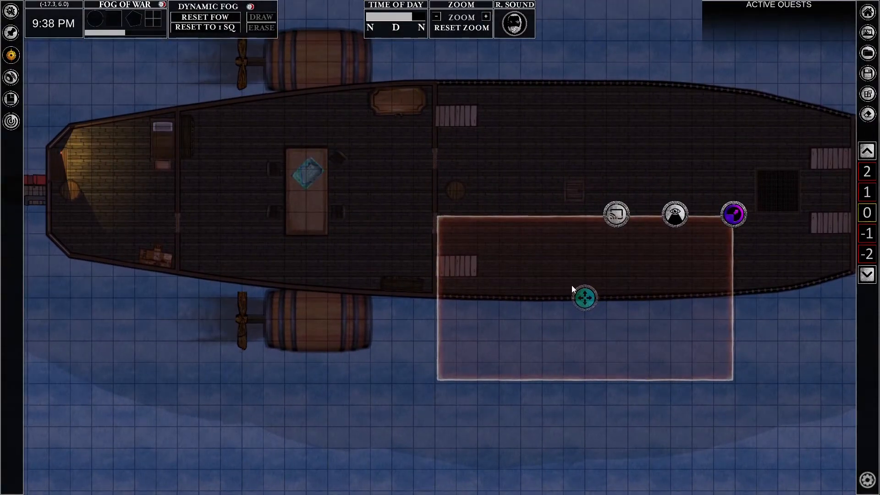
left_click_drag(583, 296, 169, 188)
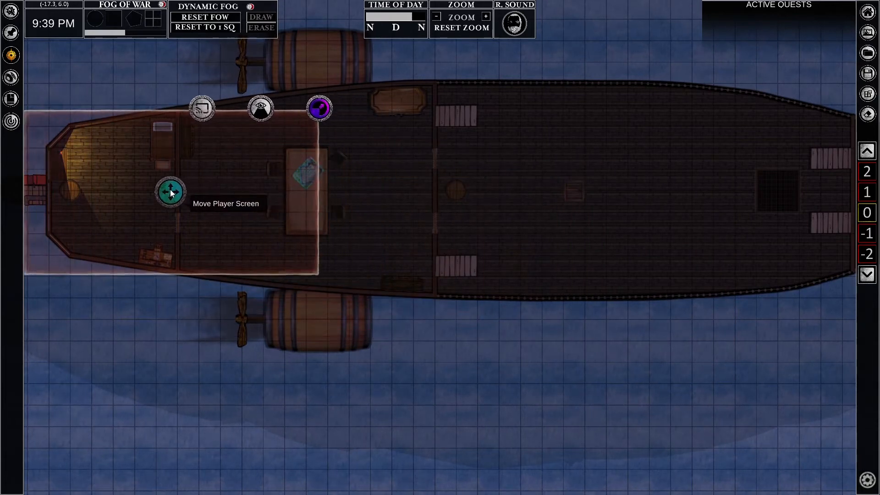
Switch the player view box's eye option and examine the lantern in the stern cabin up close.
left_click(259, 109)
middle_click_drag(139, 159, 308, 191)
scroll(250, 194, "up", 4)
scroll(232, 192, "up", 5)
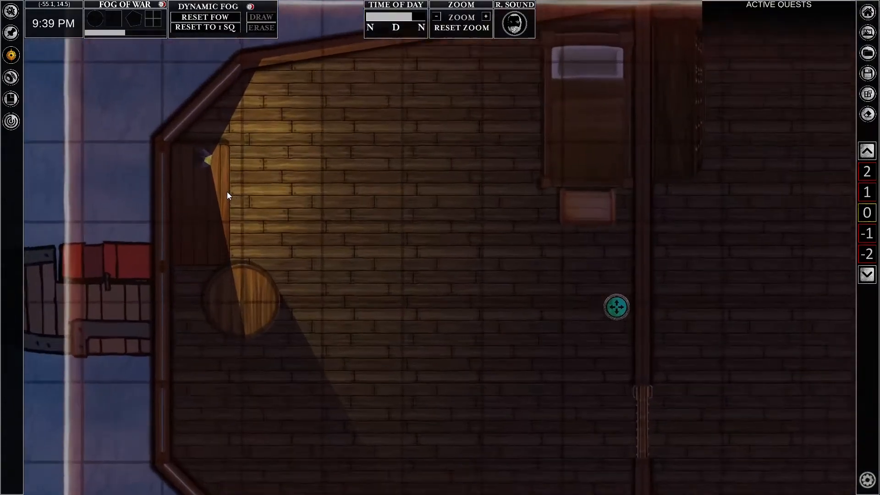
Move the player view box from the stern cabin onto the room with the long table on level 0.
middle_click_drag(458, 216, 236, 204)
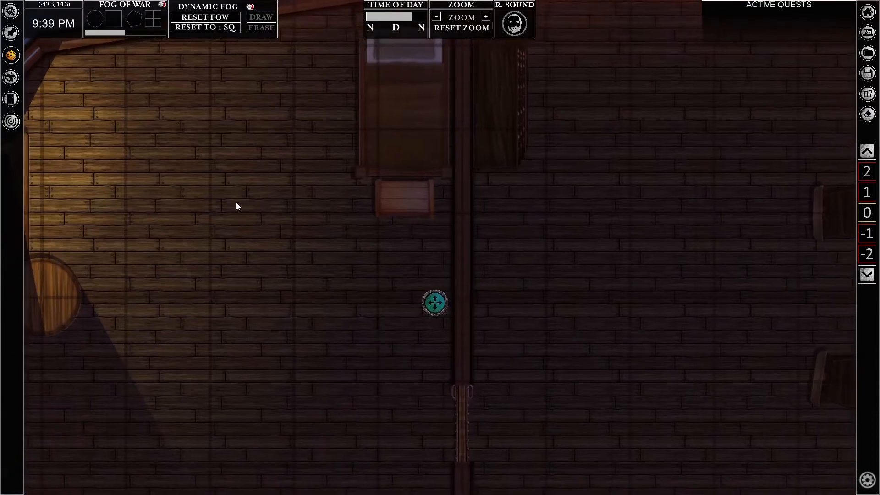
scroll(413, 251, "down", 4)
scroll(556, 257, "down", 5)
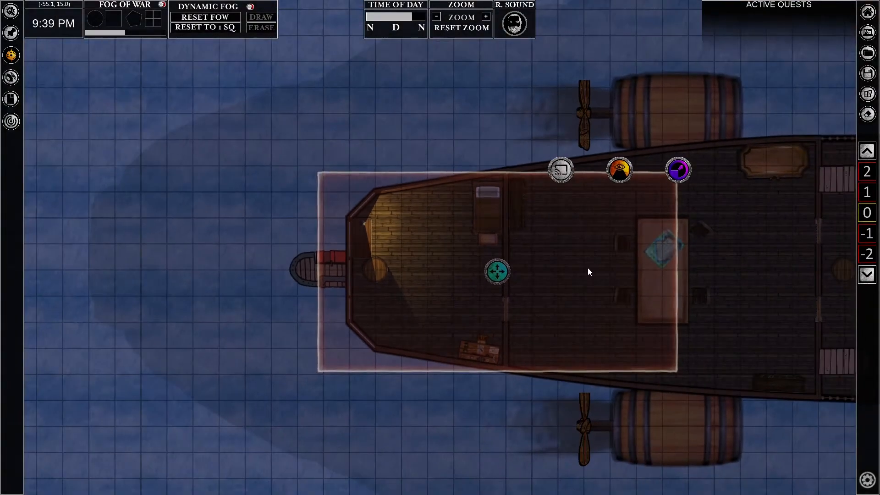
middle_click_drag(588, 268, 442, 249)
left_click_drag(339, 257, 598, 269)
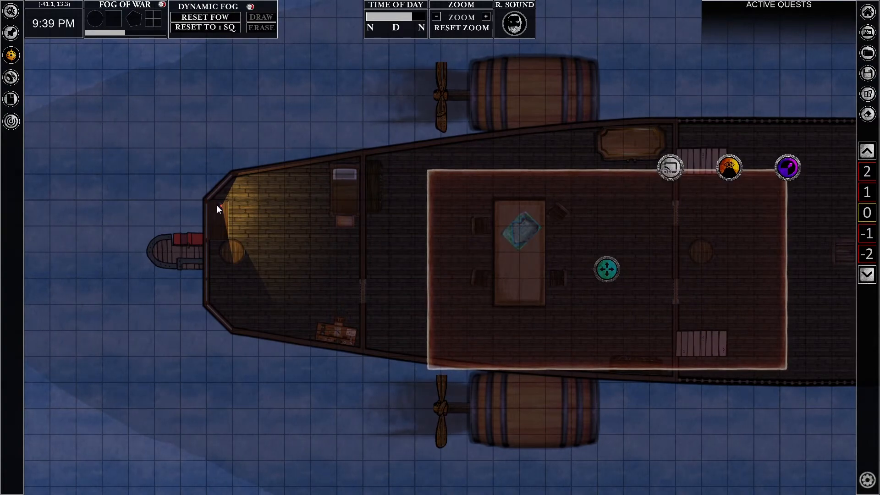
Examine the whole ship on level 0 and go down through the levels to level -3.
scroll(217, 206, "up", 3)
scroll(216, 206, "down", 2)
scroll(216, 206, "down", 3)
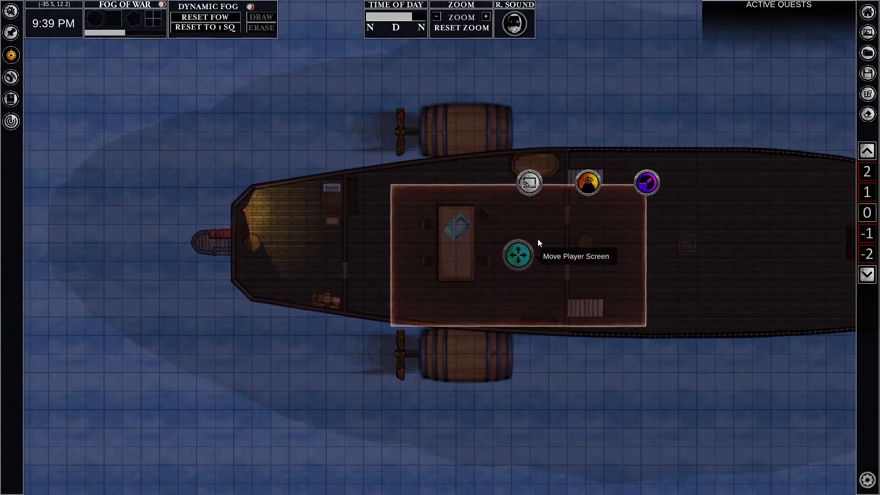
middle_click_drag(547, 241, 346, 247)
scroll(675, 239, "down", 1)
scroll(587, 254, "down", 2)
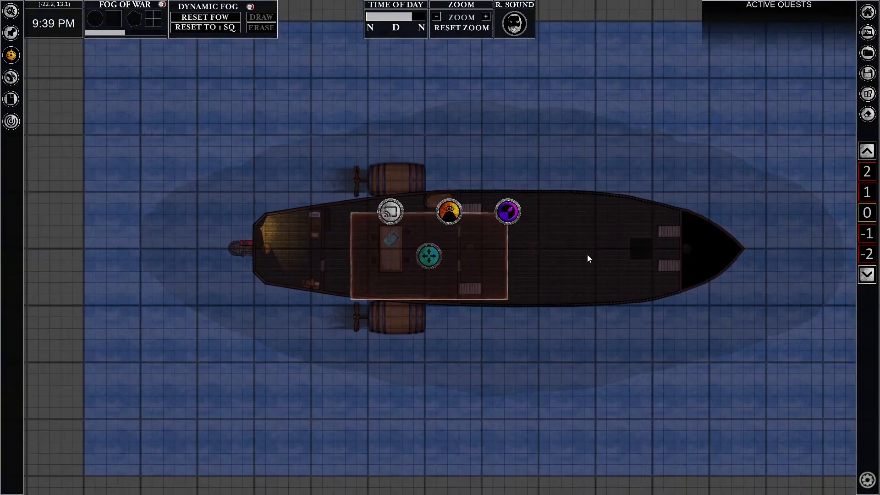
left_click(867, 276)
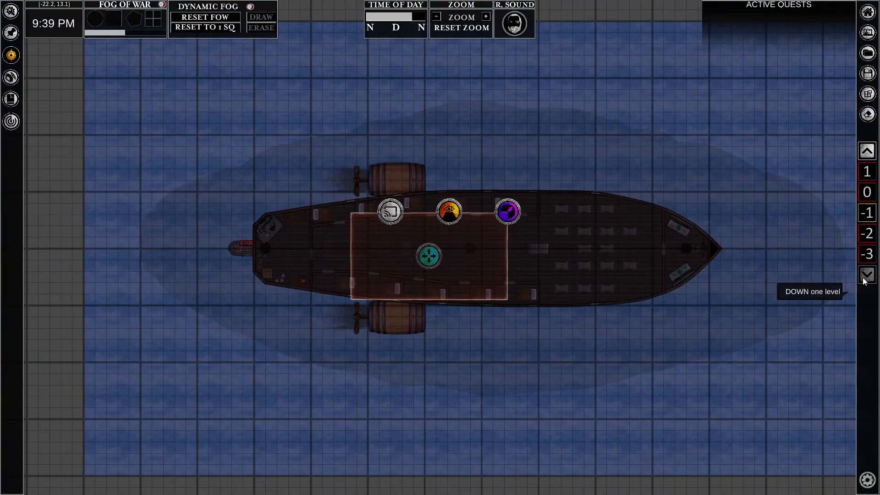
left_click(864, 280)
left_click(864, 279)
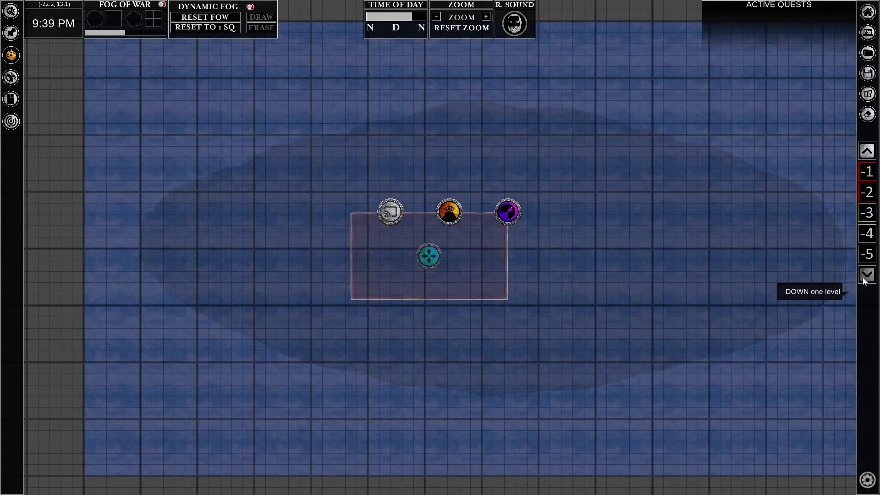
Hide the player view box and set the time of day to 0.73.
left_click(12, 54)
left_click(410, 18)
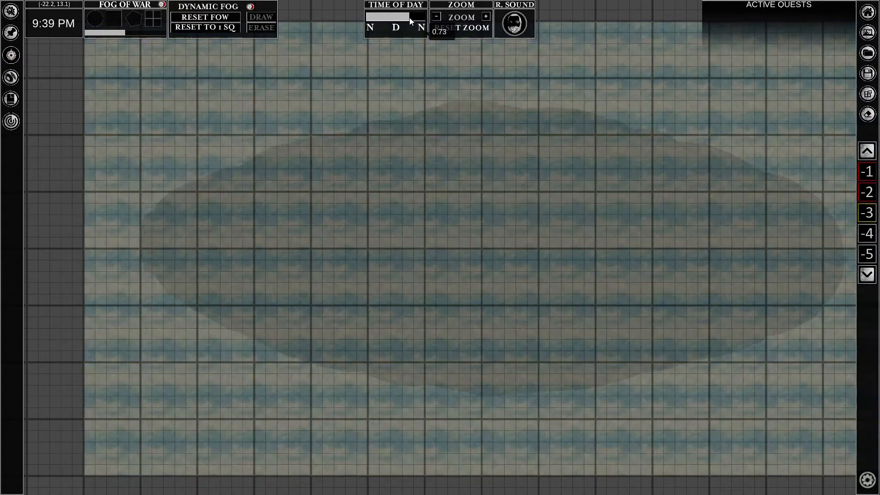
Go up through the levels from -3 to level 5, examining each deck and the airship's balloon.
left_click(868, 154)
left_click(868, 154)
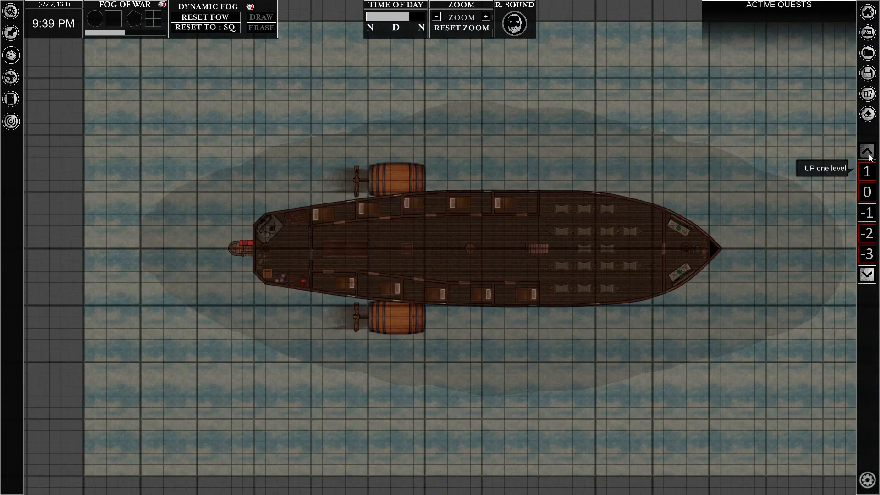
left_click(868, 154)
left_click(868, 154)
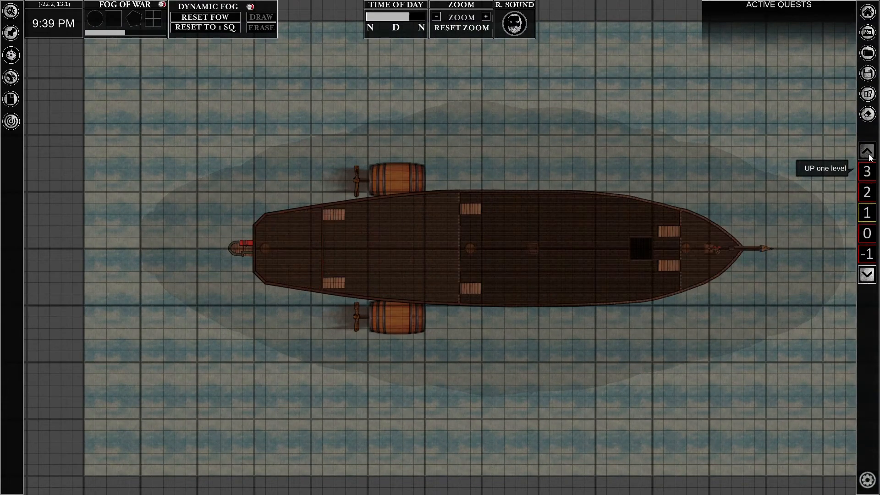
left_click(868, 153)
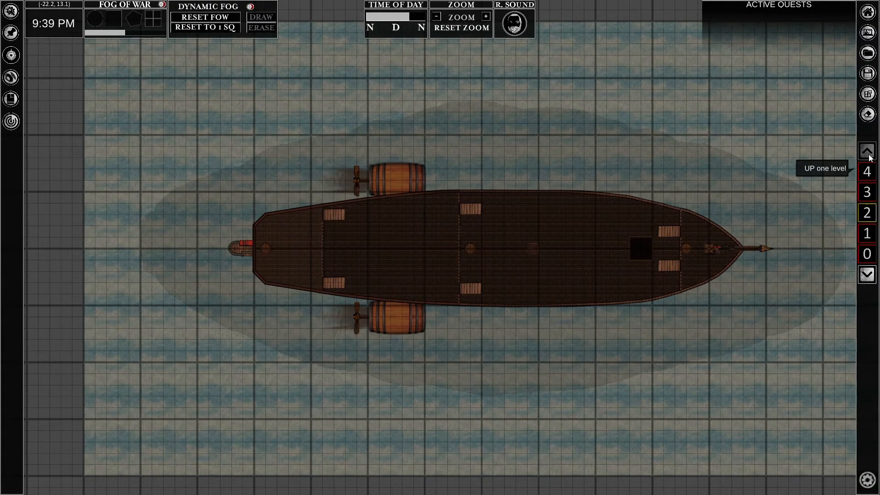
left_click(868, 154)
left_click(868, 153)
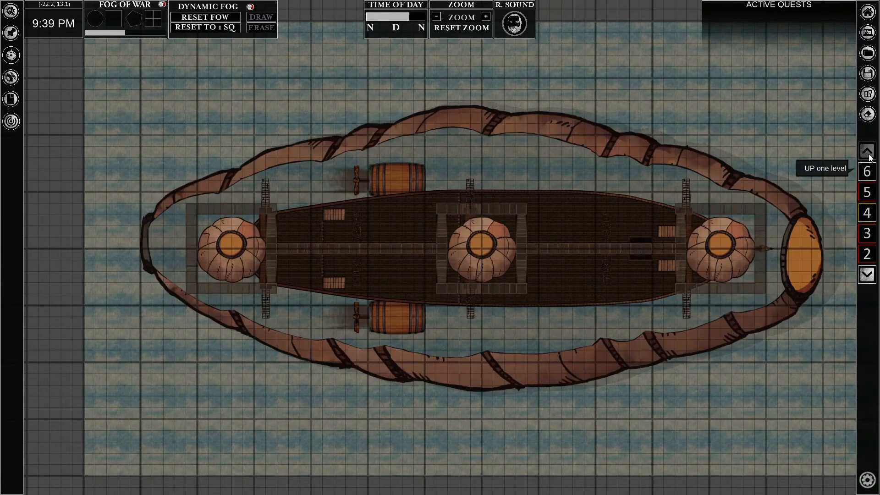
left_click(868, 153)
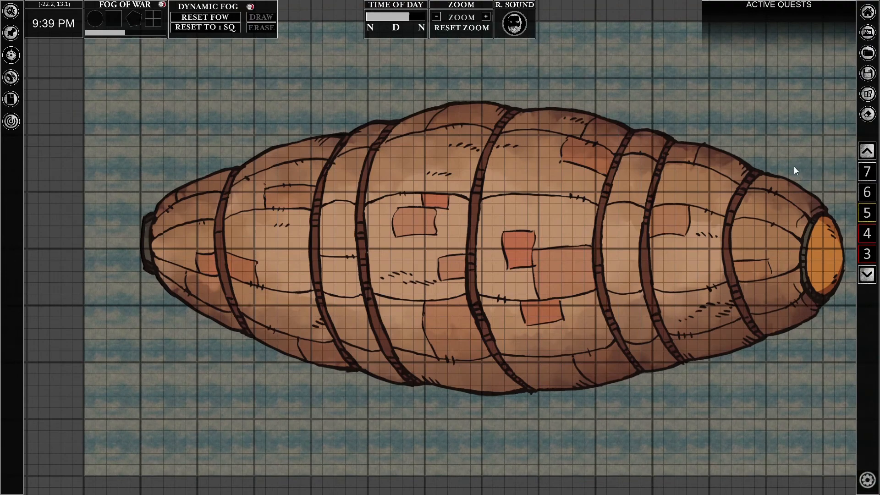
middle_click_drag(786, 167, 744, 177)
scroll(737, 175, "down", 2)
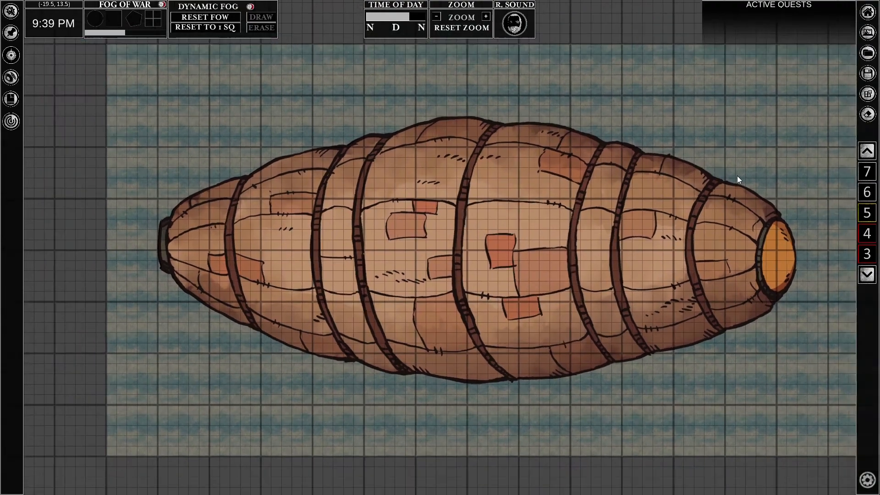